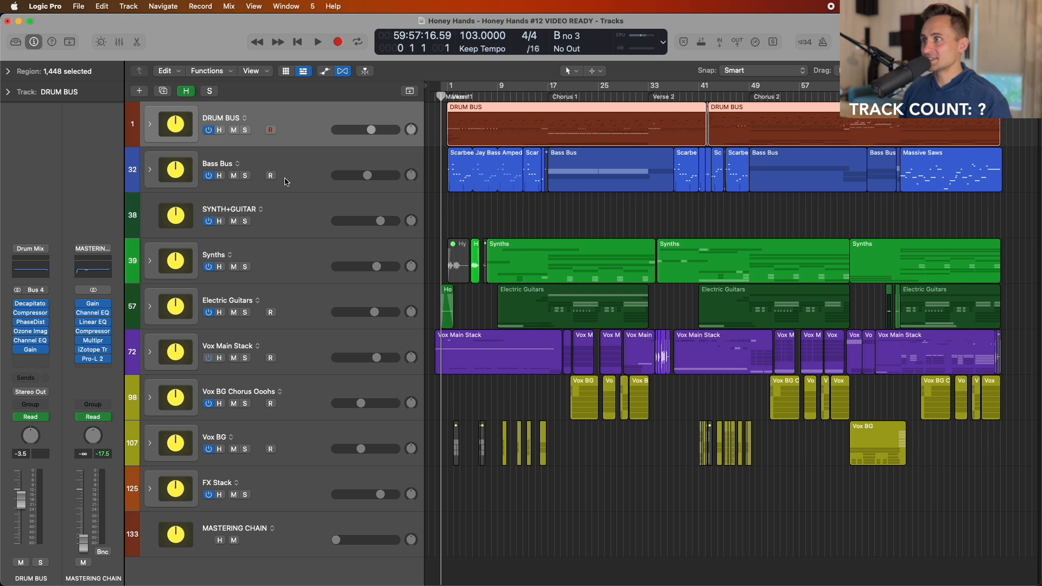
- Expand the DRUM BUS track stack to view the tracks inside it, and collapse it again
click(303, 124)
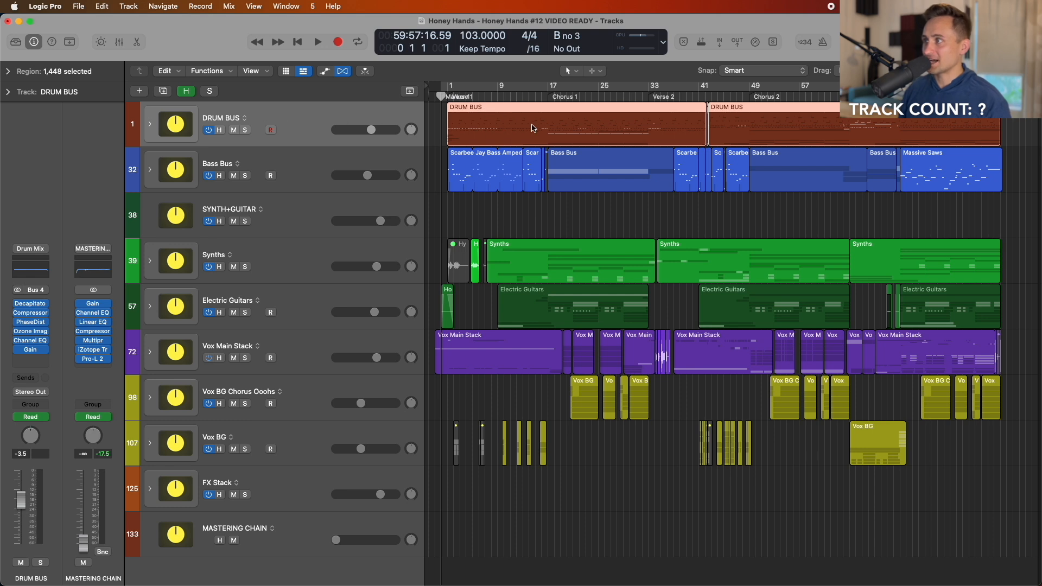
click(150, 125)
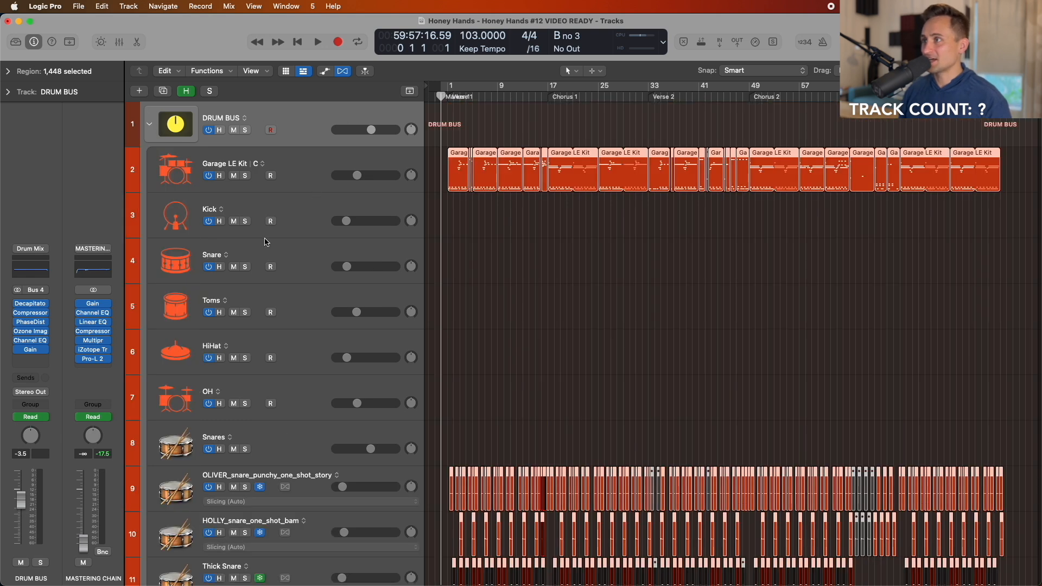
click(147, 126)
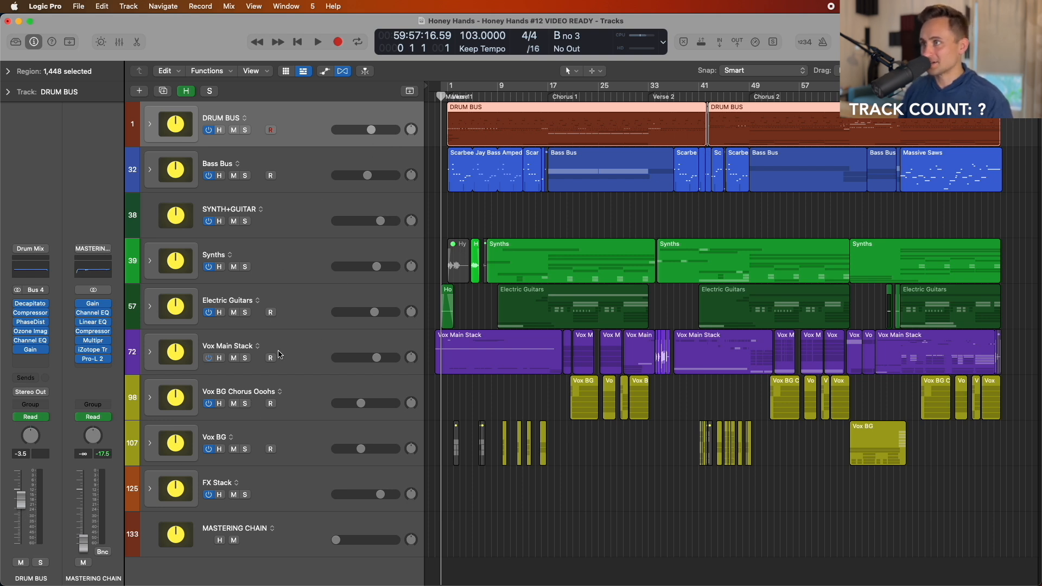
- Expand the DRUM BUS stack, place the playhead at bar 1 and reduce the track heights to look through all drum tracks
click(149, 124)
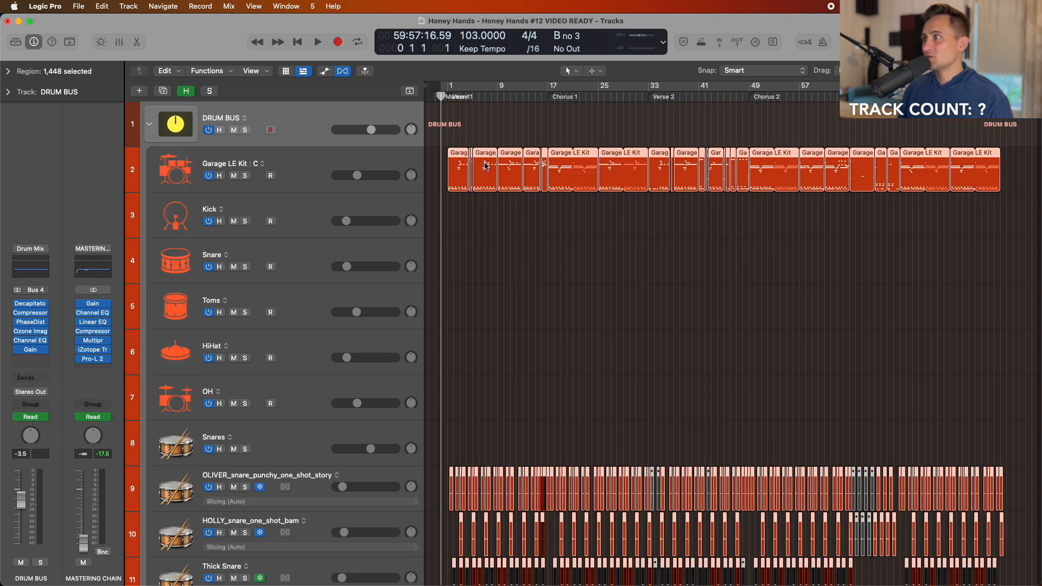
click(442, 95)
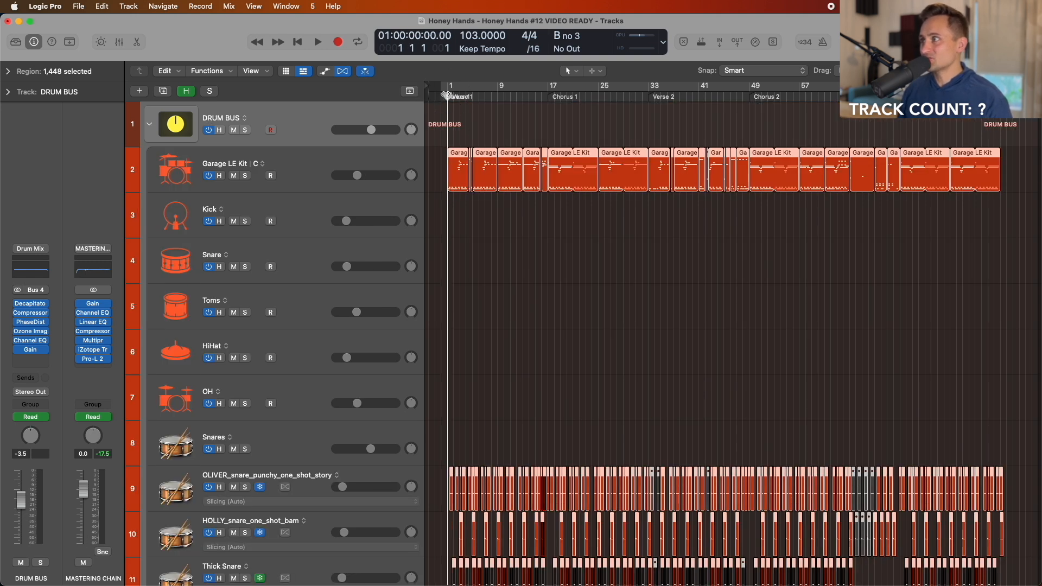
scroll(280, 180, down, 3)
key(super+Up)
key(super+Up)
key(super+Up)
key(super+Up)
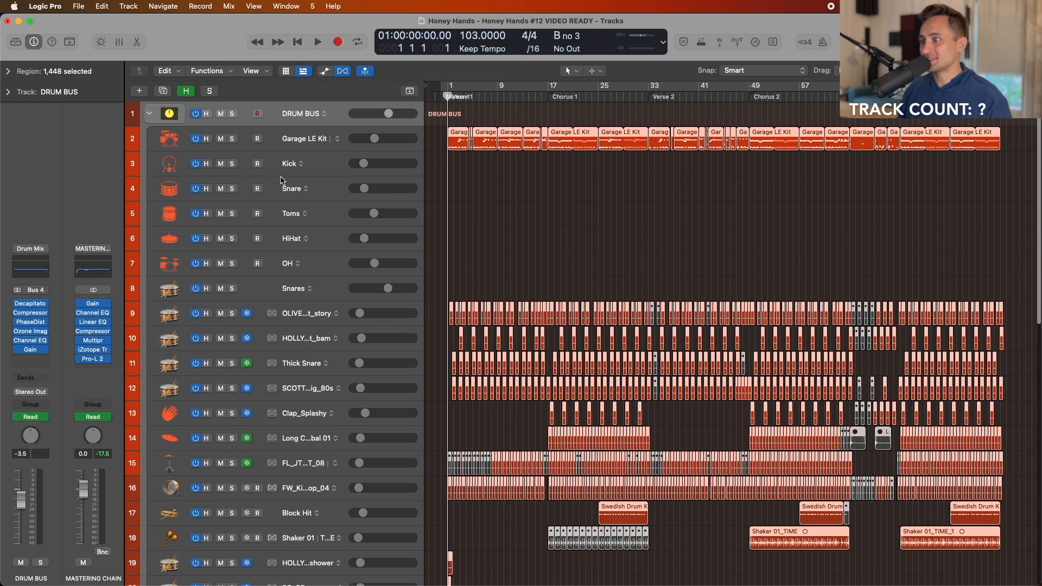
scroll(281, 181, down, 8)
scroll(281, 180, down, 10)
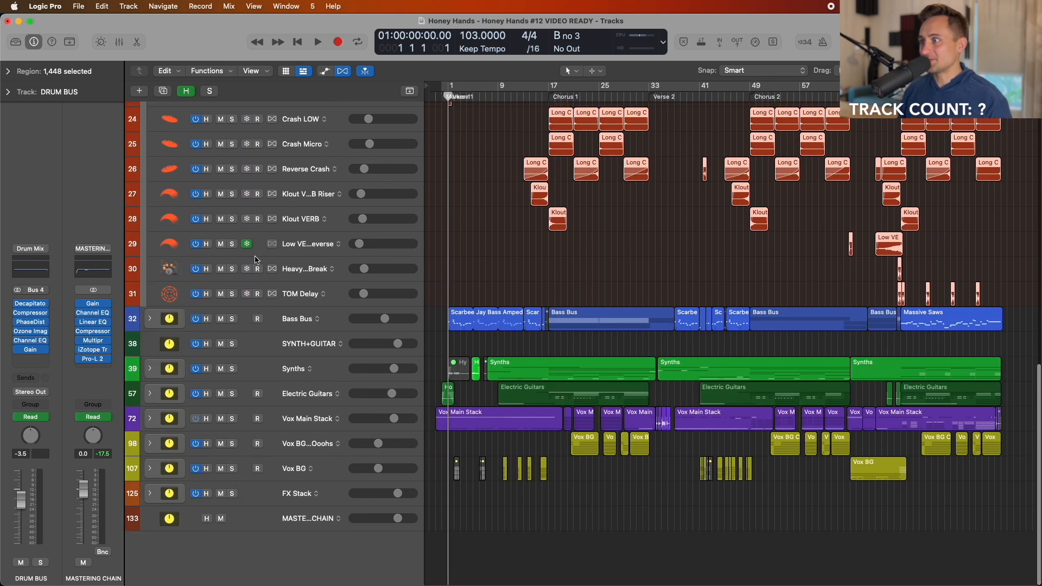
scroll(298, 304, up, 15)
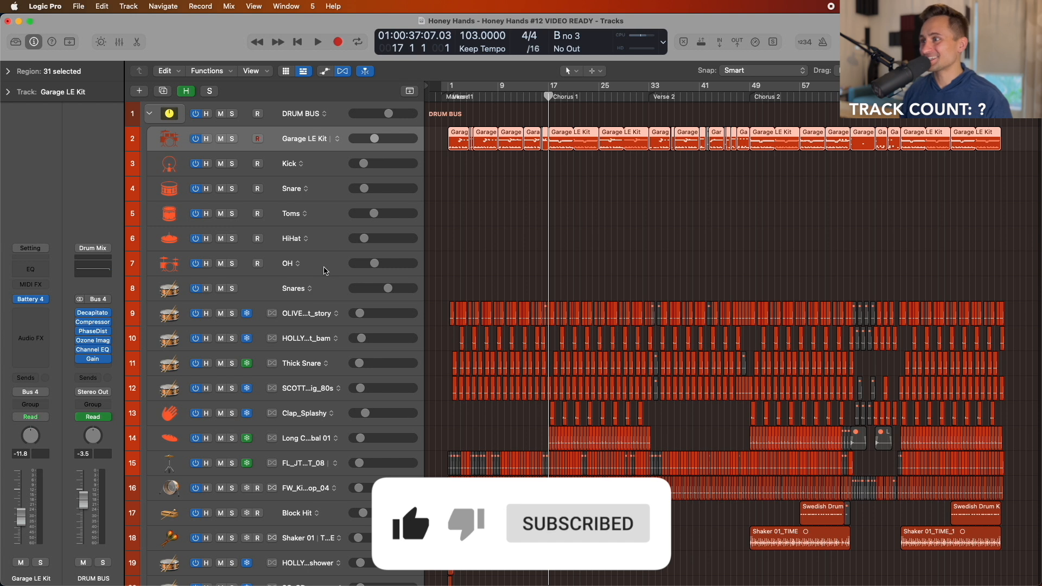
- Select the tracks from Garage LE Kit through OH, leaving out Snares, and solo them
shift+click(287, 286)
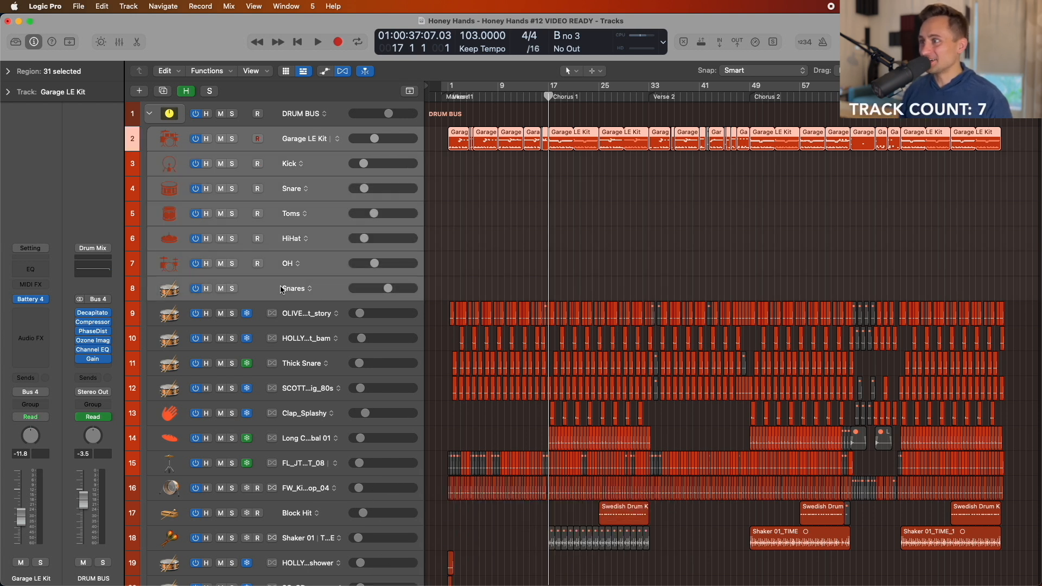
super+click(280, 280)
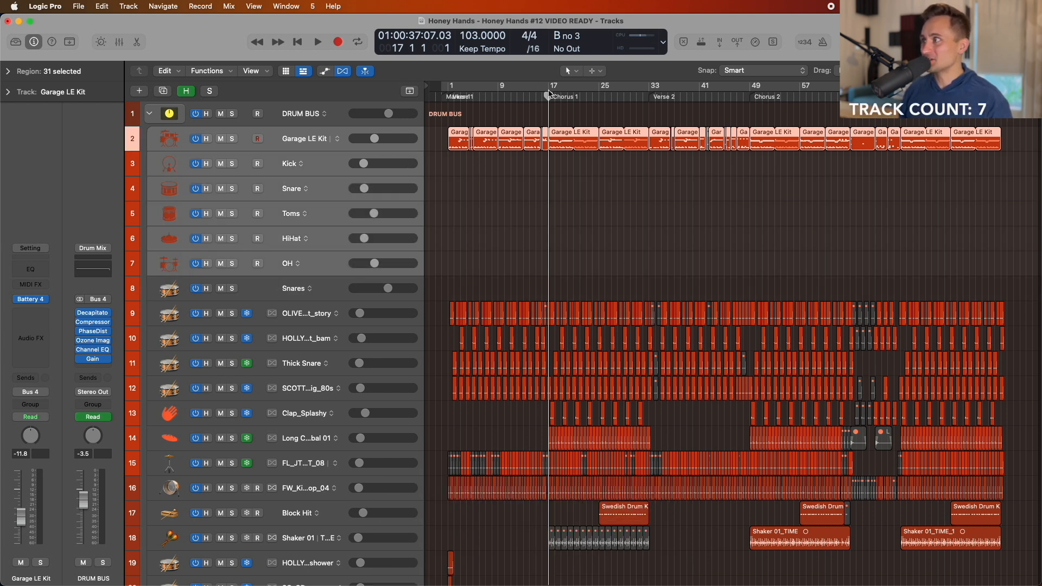
key(super+Right)
key(super+Right)
scroll(549, 96, right, 4)
scroll(549, 96, down, 1)
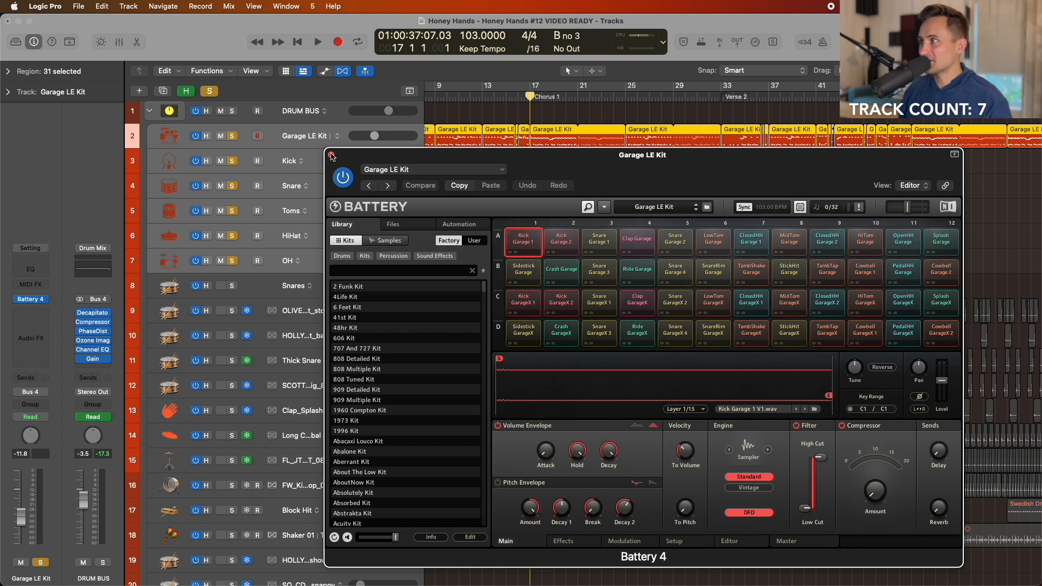
- Close the Battery 4 plug-in window and play the soloed kit tracks briefly from just before Chorus 1
click(332, 155)
click(531, 97)
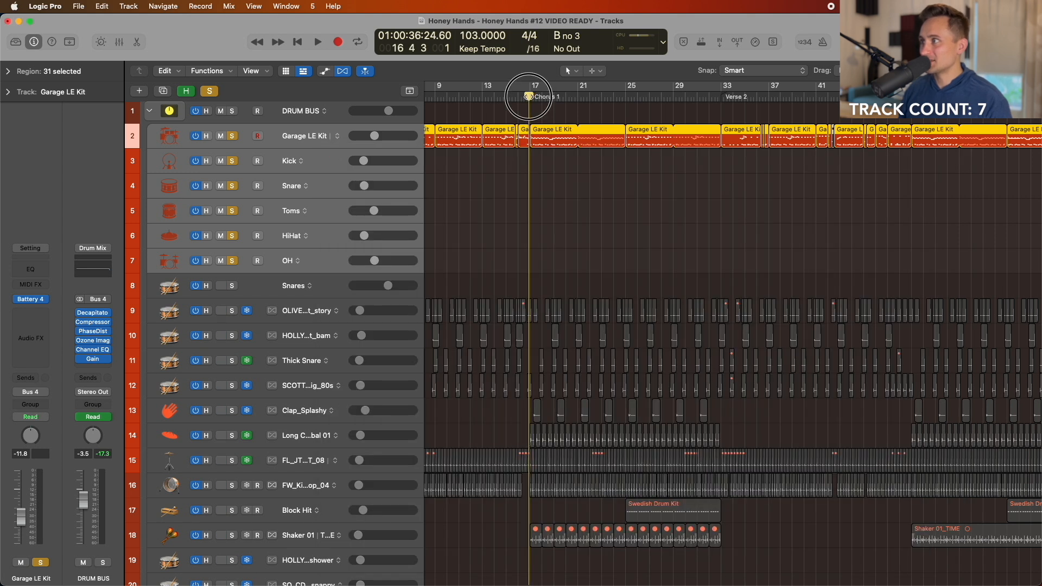
key(space)
scroll(137, 226, down, 1)
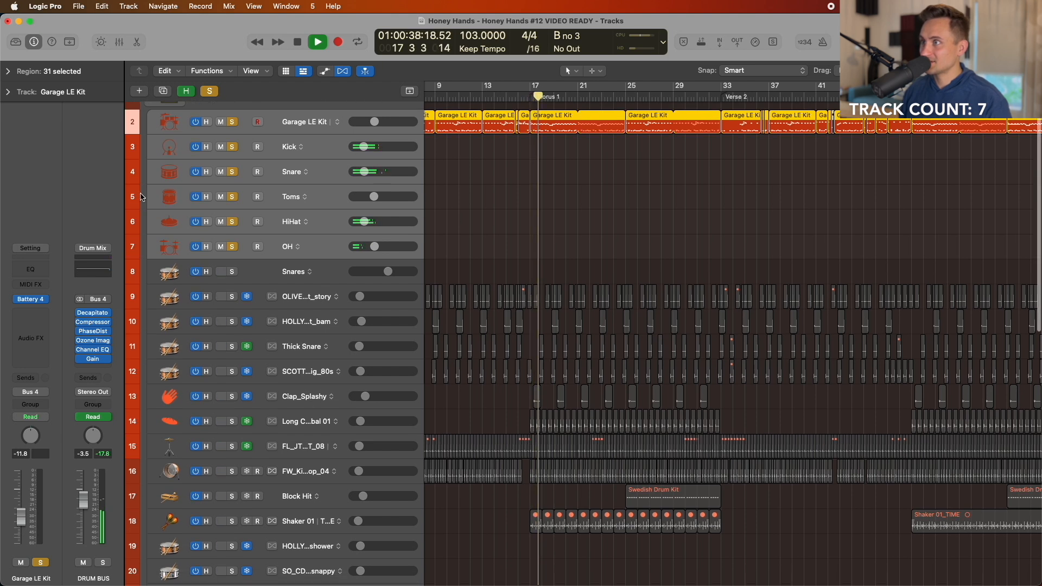
key(space)
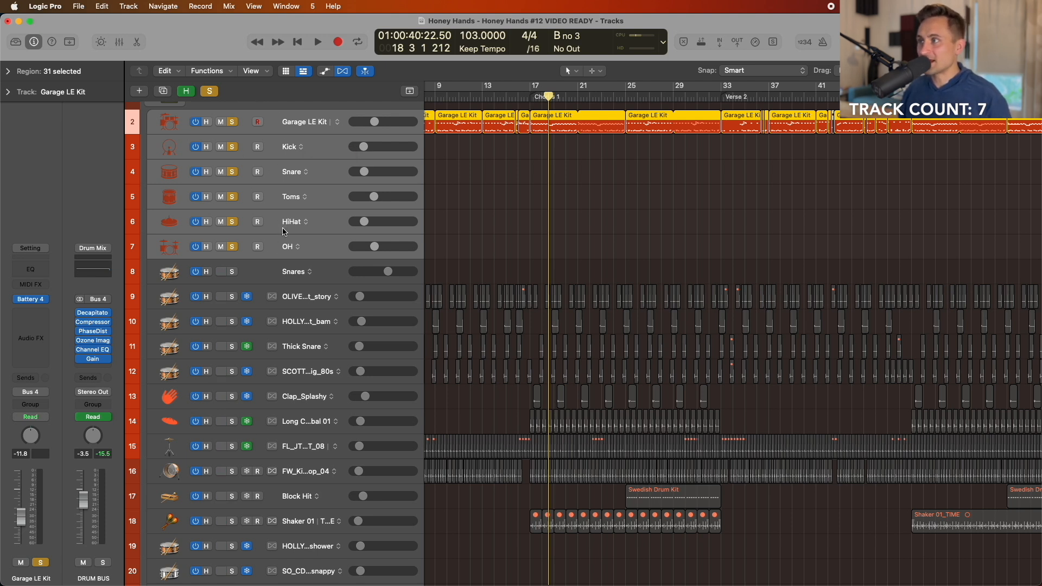
- Select the tracks from Snares through the FW kick loop on track 16
scroll(255, 147, up, 1)
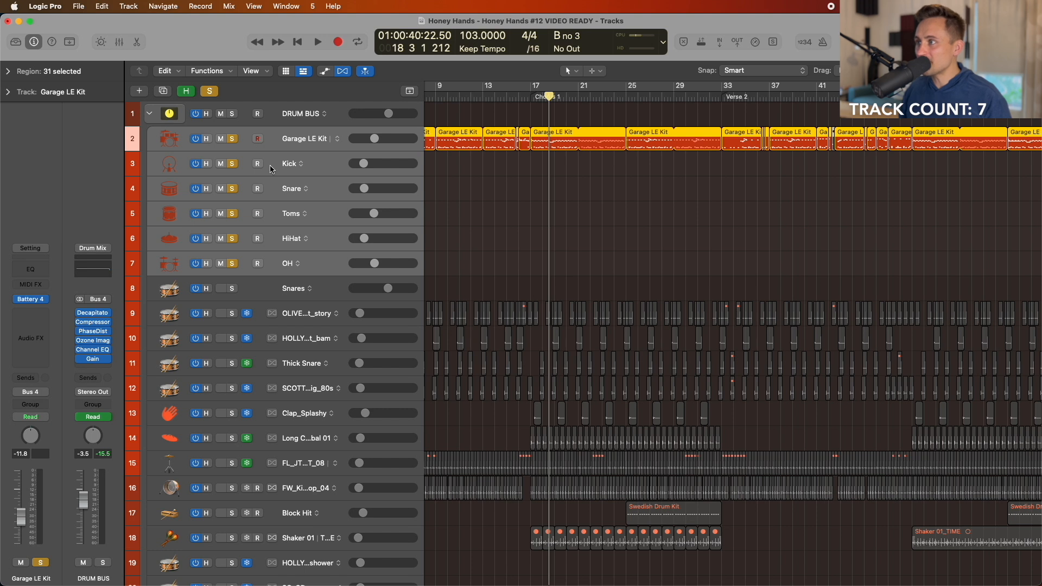
scroll(299, 247, down, 5)
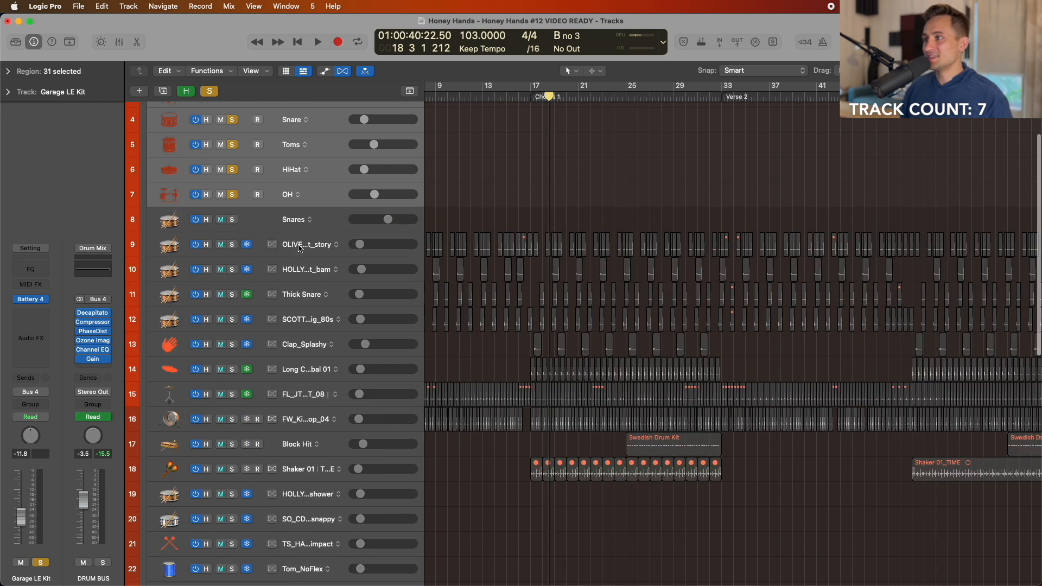
scroll(288, 217, up, 5)
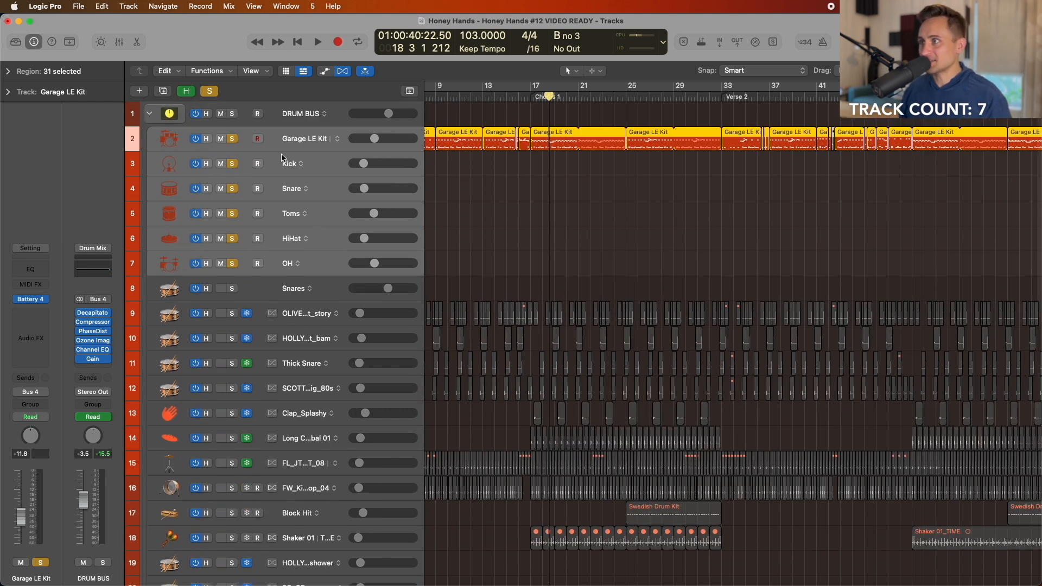
scroll(279, 331, down, 3)
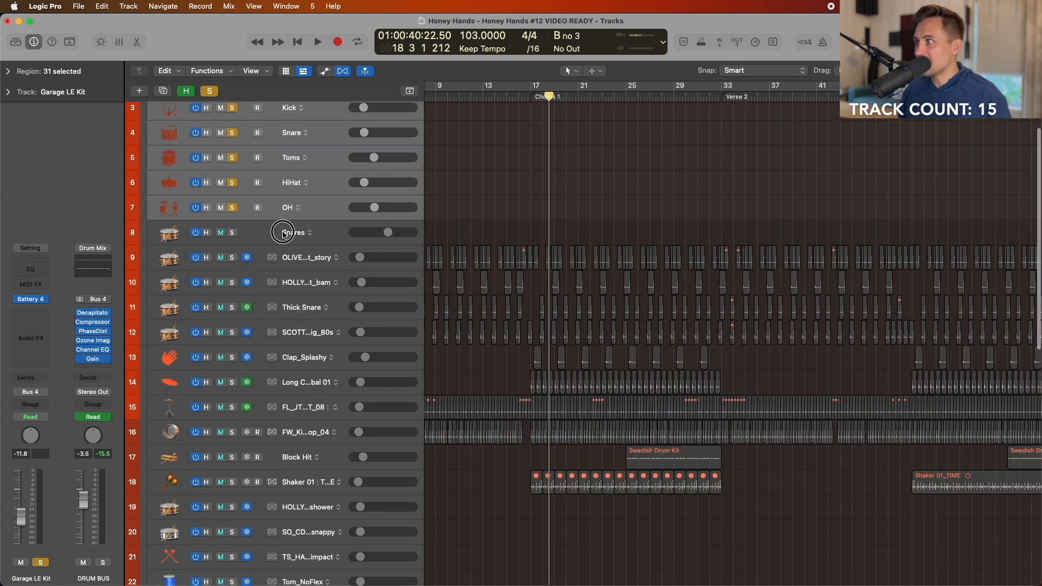
click(284, 232)
scroll(283, 235, down, 5)
scroll(285, 236, up, 3)
scroll(284, 234, up, 4)
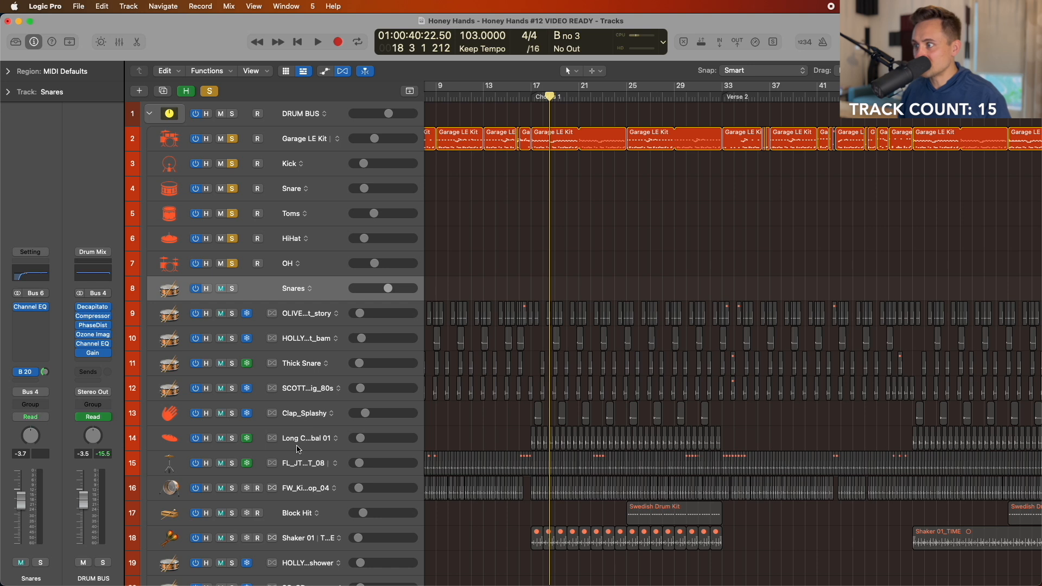
shift+click(298, 485)
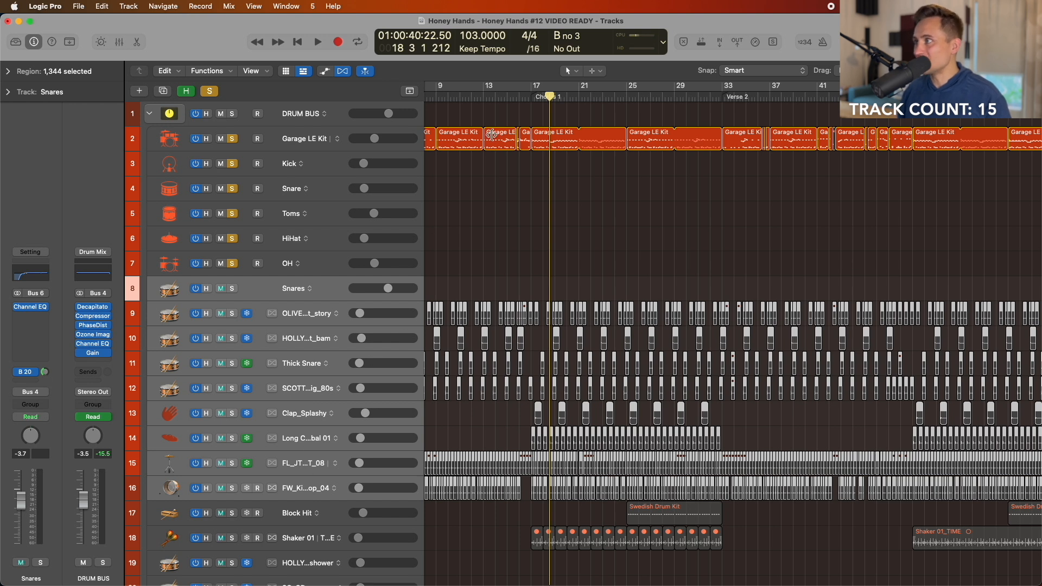
- Solo the selected tracks along with the kit and play from the start of Chorus 1 at bar 17
click(532, 96)
scroll(530, 95, up, 5)
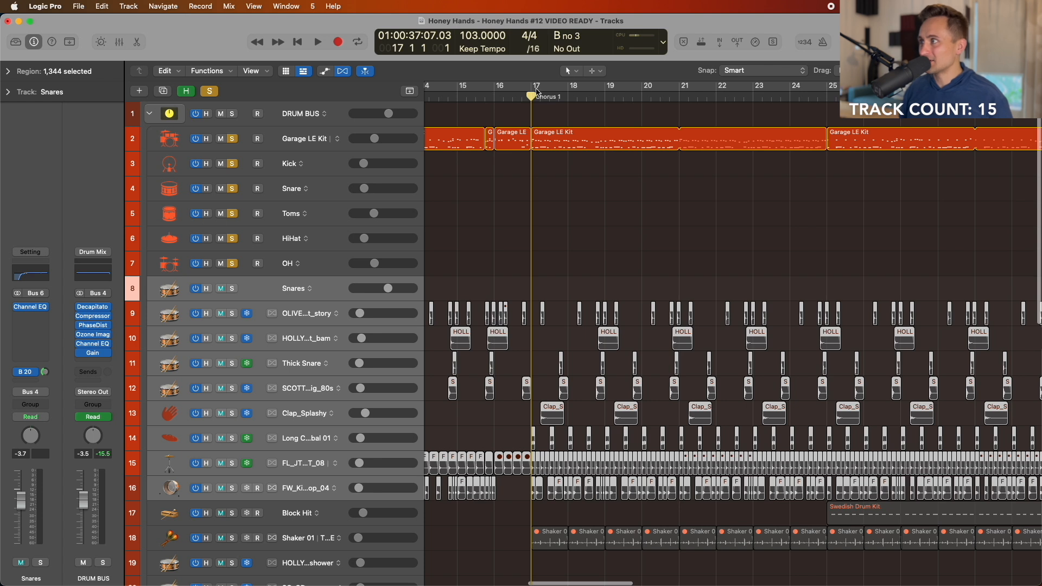
key(s)
key(space)
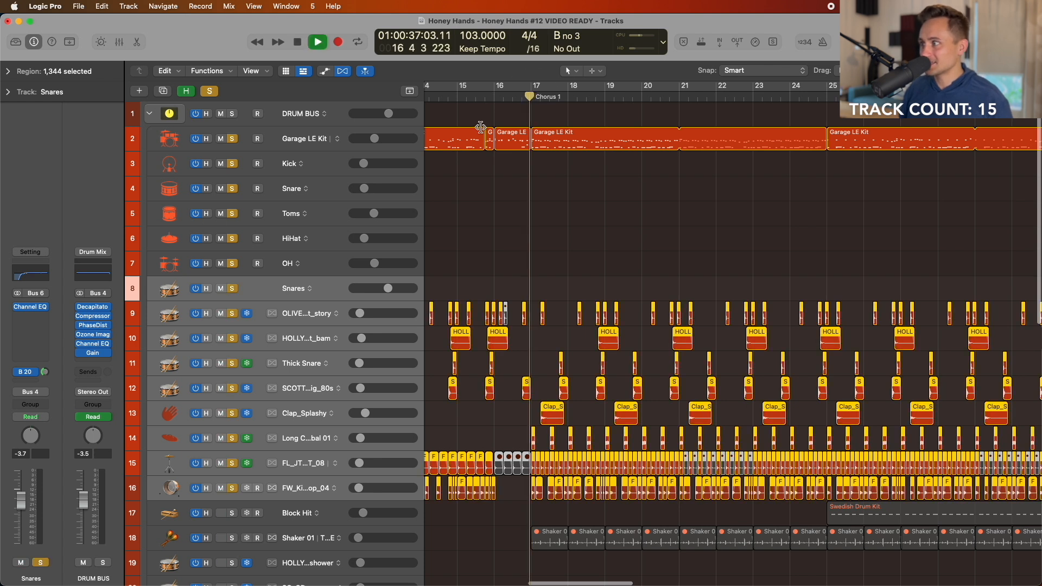
click(233, 288)
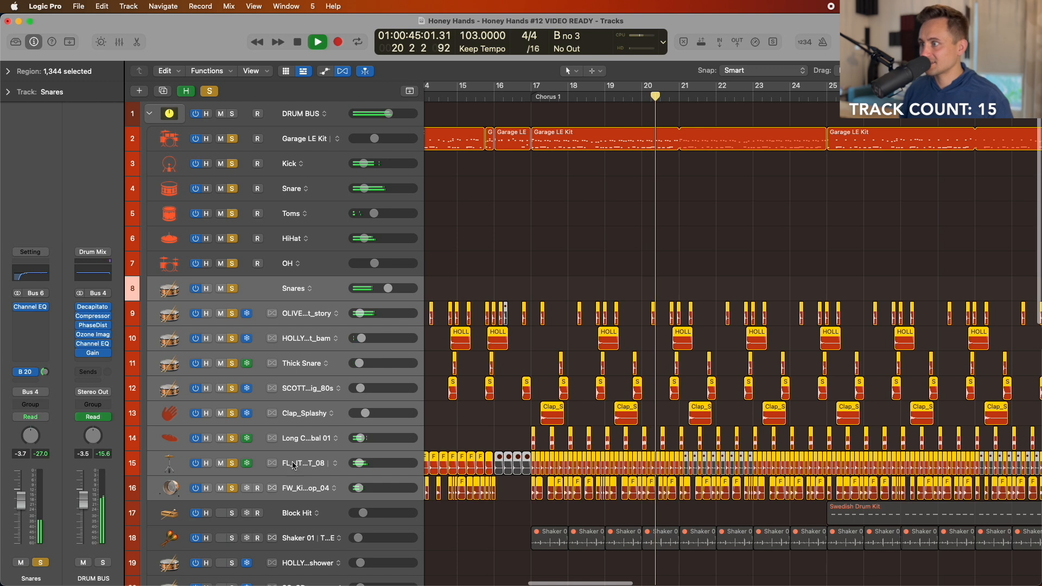
- Toggle the solo on FL_JTH_HAT_08 during playback to hear its effect, stop playback and leave the track soloed
click(232, 463)
click(232, 464)
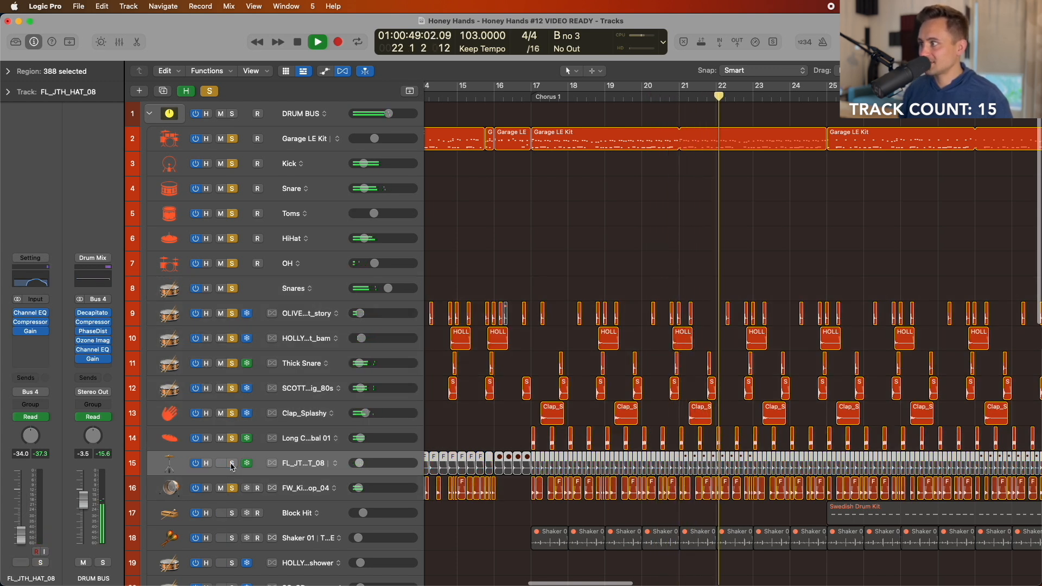
key(space)
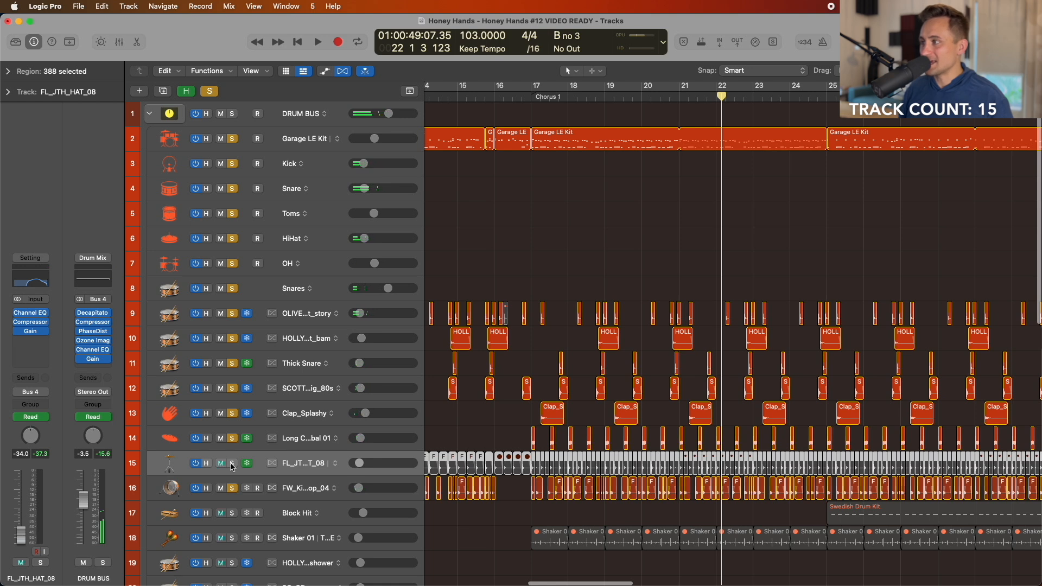
click(231, 466)
- Select the eight added drum tracks from OLIVER_snare_punchy_one_shot_story through the FW kick loop on track 16
scroll(232, 466, down, 2)
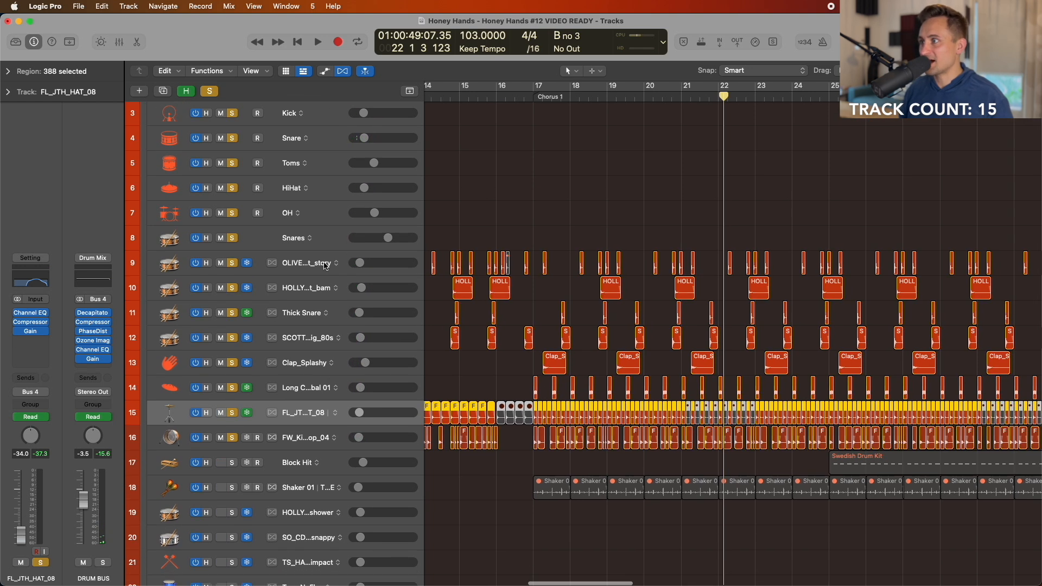
click(302, 256)
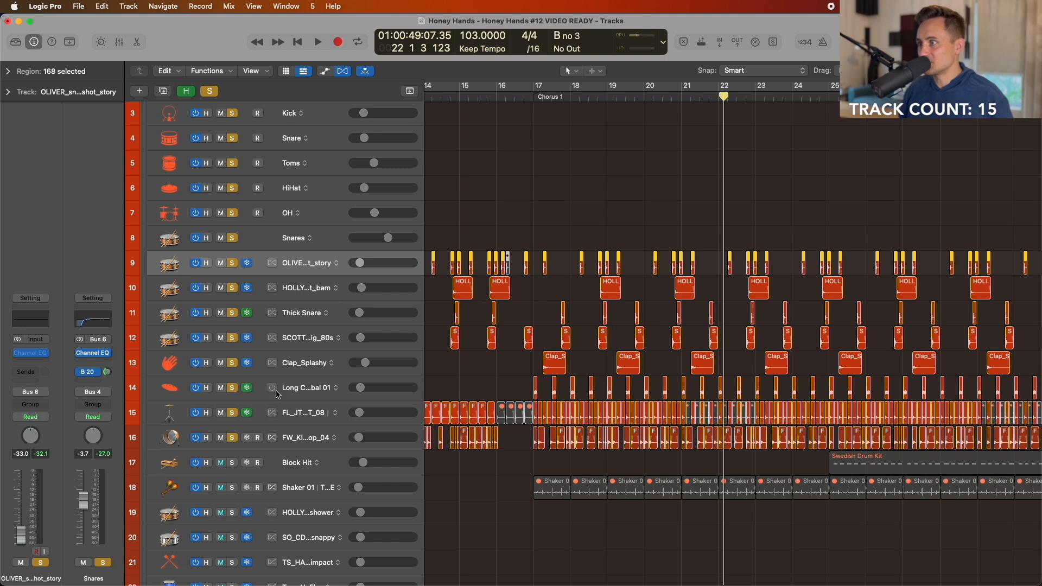
shift+click(296, 443)
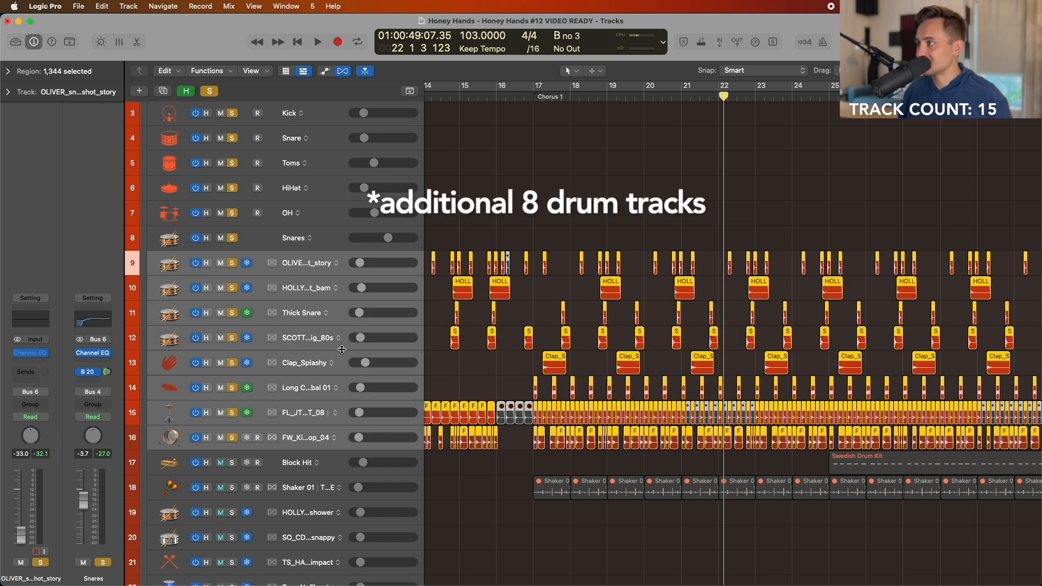
- Zoom out the arrangement and look over the remaining drum tracks from Block Hit through TOM Delay back to the song's start
scroll(314, 403, down, 4)
key(super+Up)
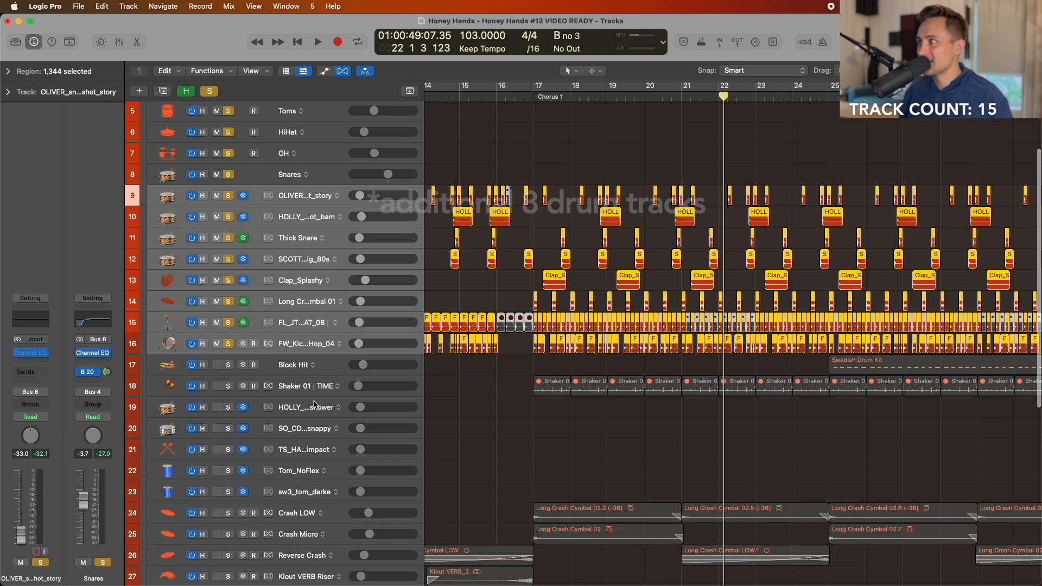
scroll(313, 404, up, 4)
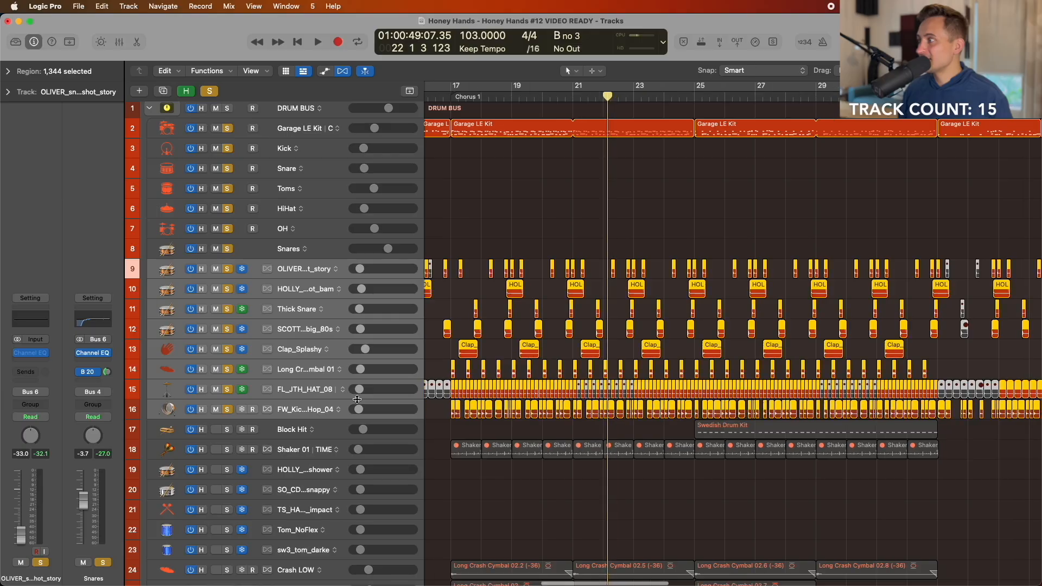
key(super+Left)
key(super+Left)
key(super+Left)
key(super+Left)
scroll(357, 399, down, 6)
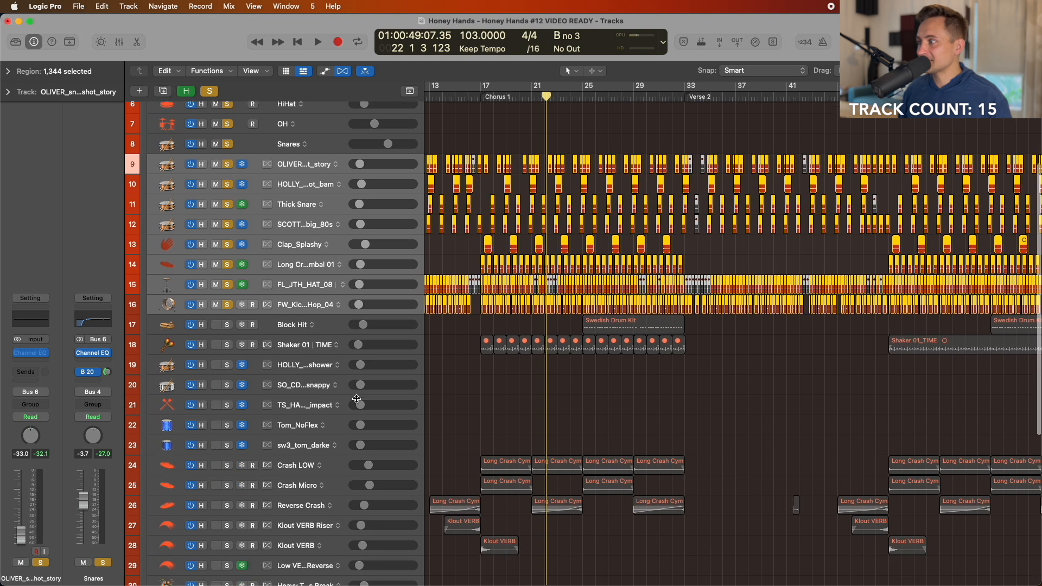
key(super+Up)
key(super+Up)
scroll(356, 399, down, 3)
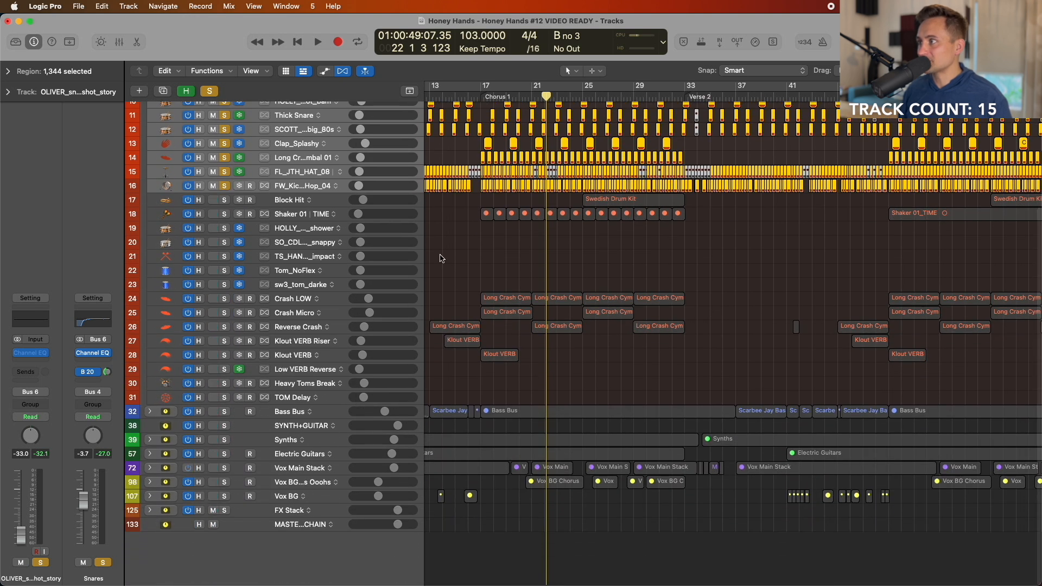
scroll(442, 259, left, 5)
- Select and solo the tracks from HOLLY_snare_shower through sw3_tom_darke, with the playhead just before bar 1 and the timeline enlarged
click(296, 228)
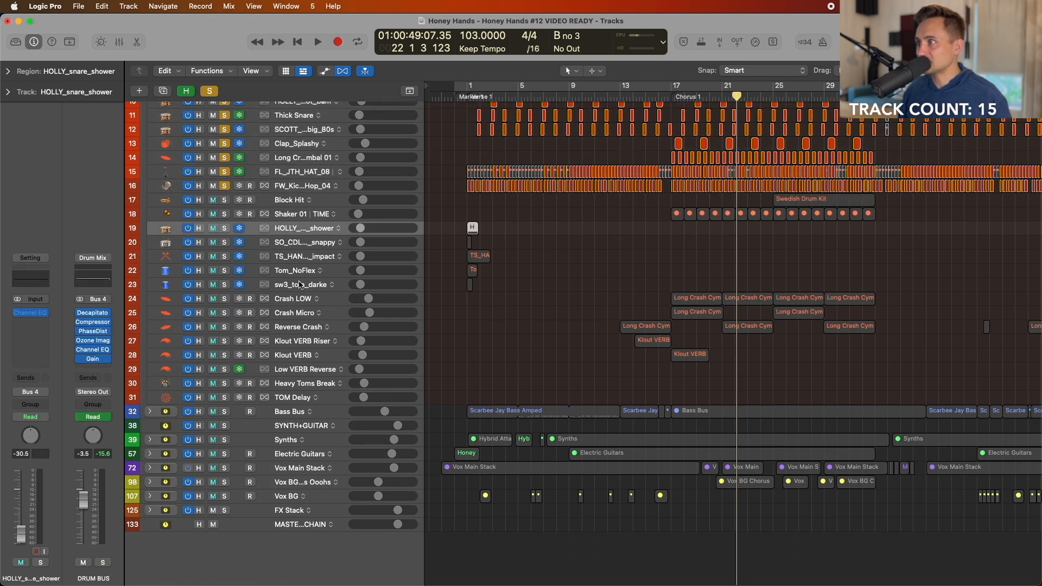
key(s)
click(465, 96)
key(super+Right)
key(super+Right)
key(super+Right)
key(super+Right)
key(super+Right)
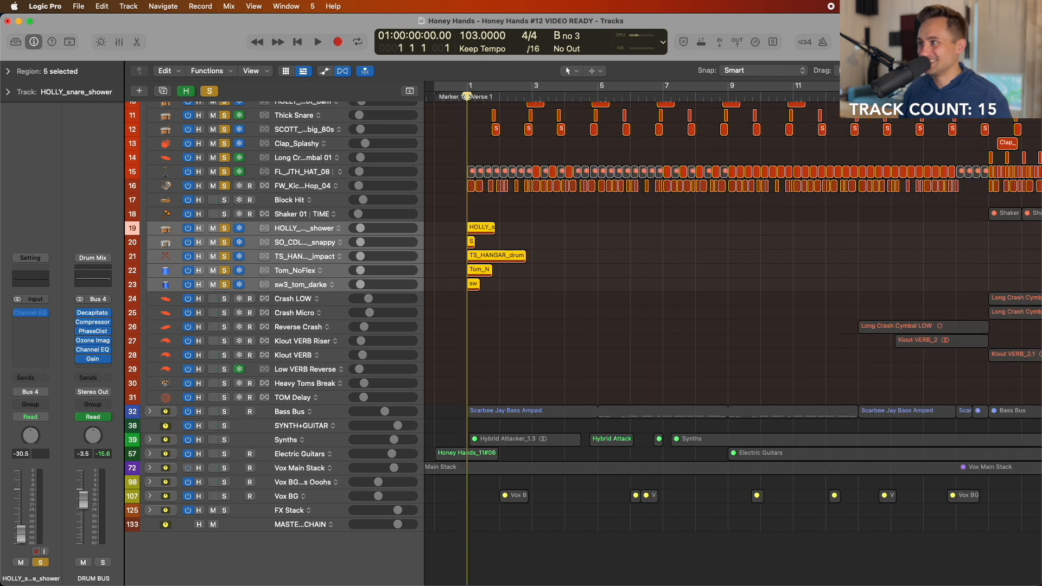
drag(466, 97, 457, 96)
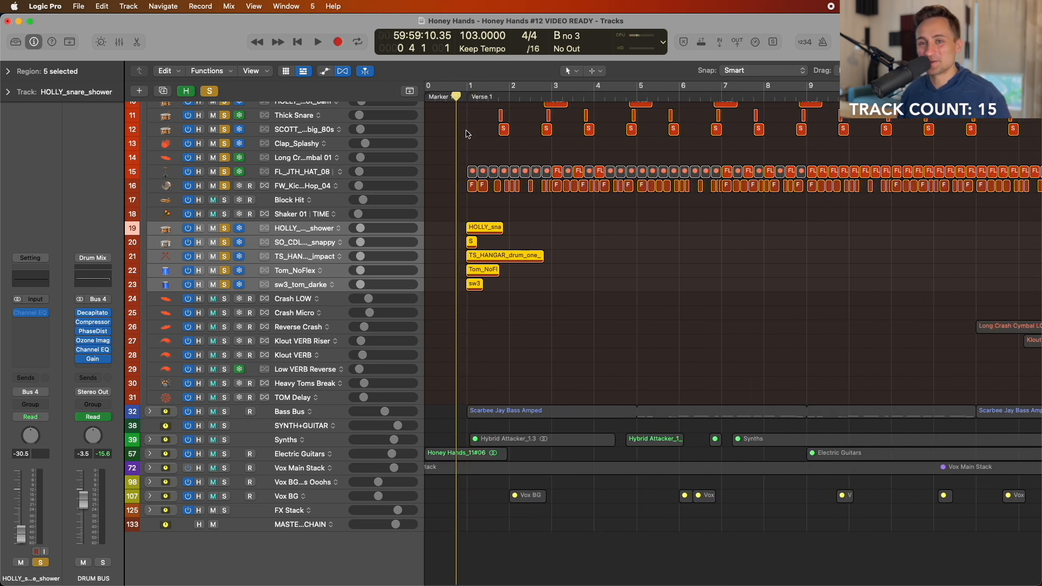
- Audition the opening hits with the other soloed drums, and again with only the five tracks from HOLLY_snare_shower through sw3_tom_darke soloed
key(space)
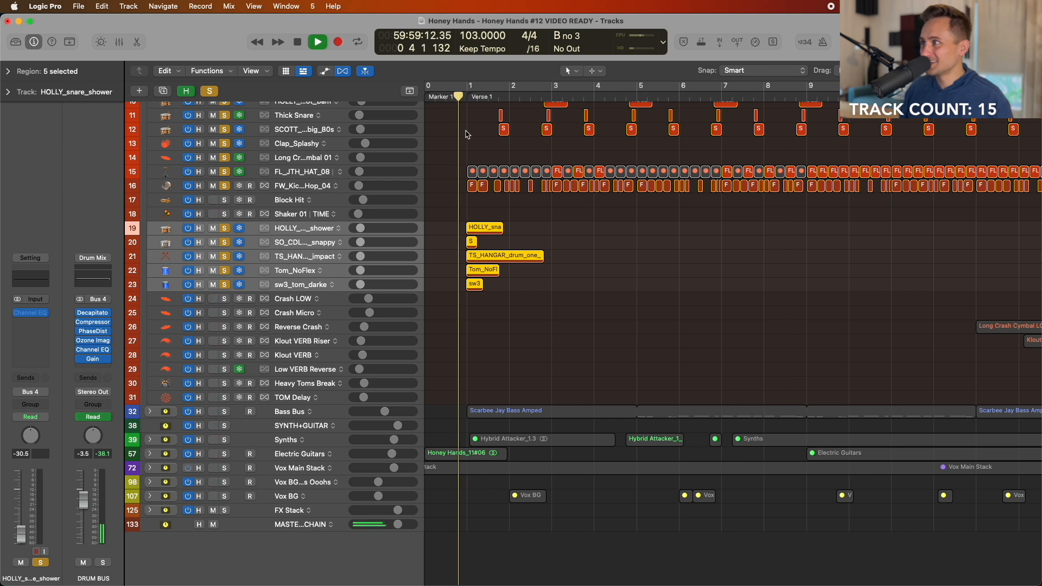
key(space)
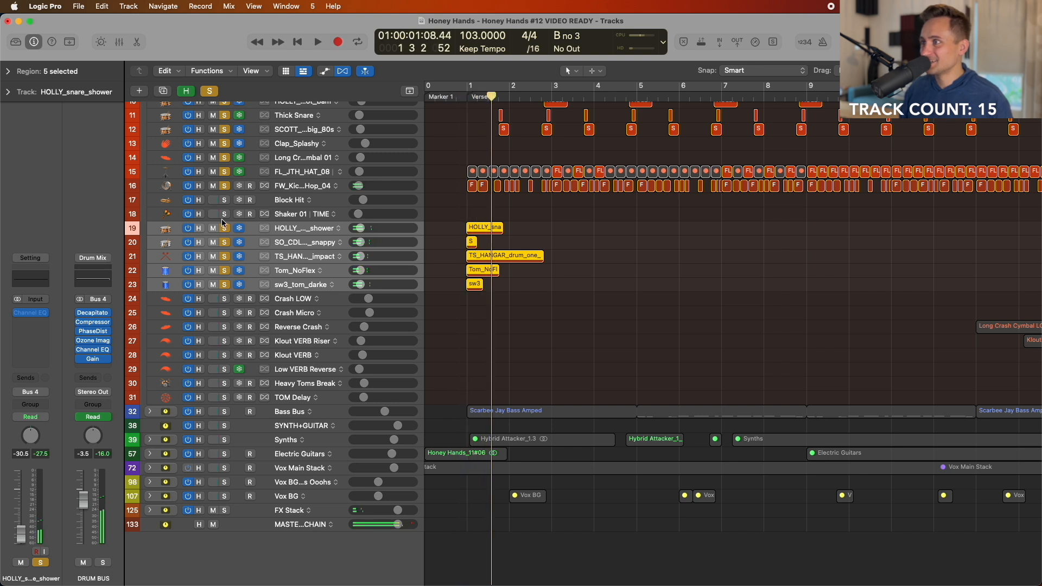
click(212, 94)
drag(224, 228, 225, 289)
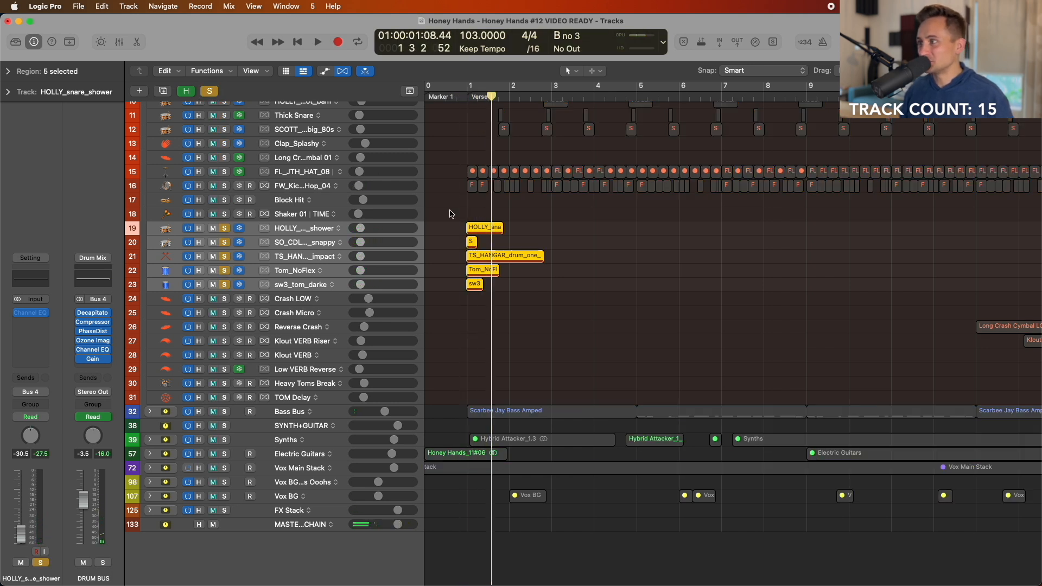
key(space)
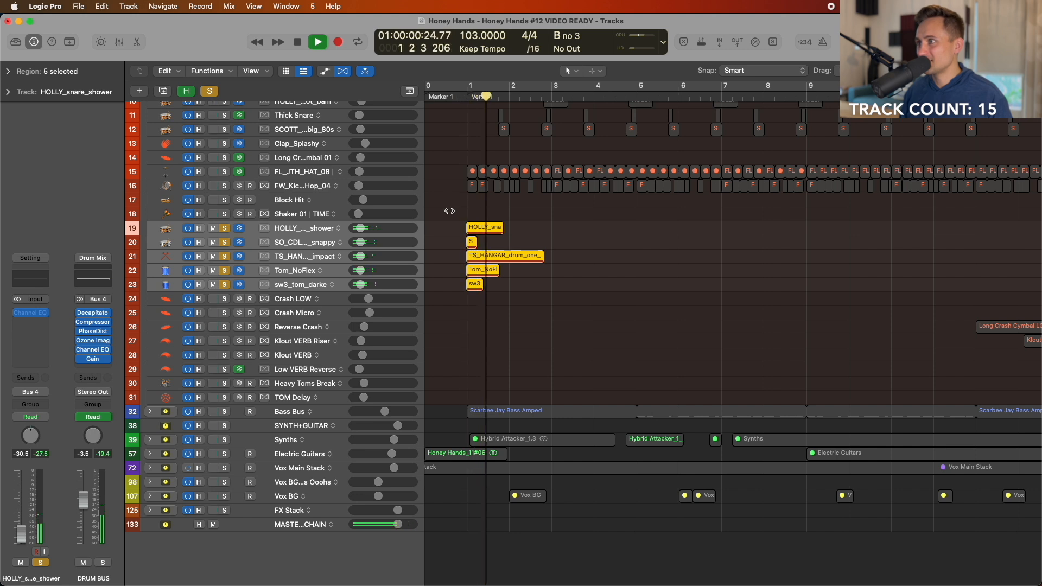
key(space)
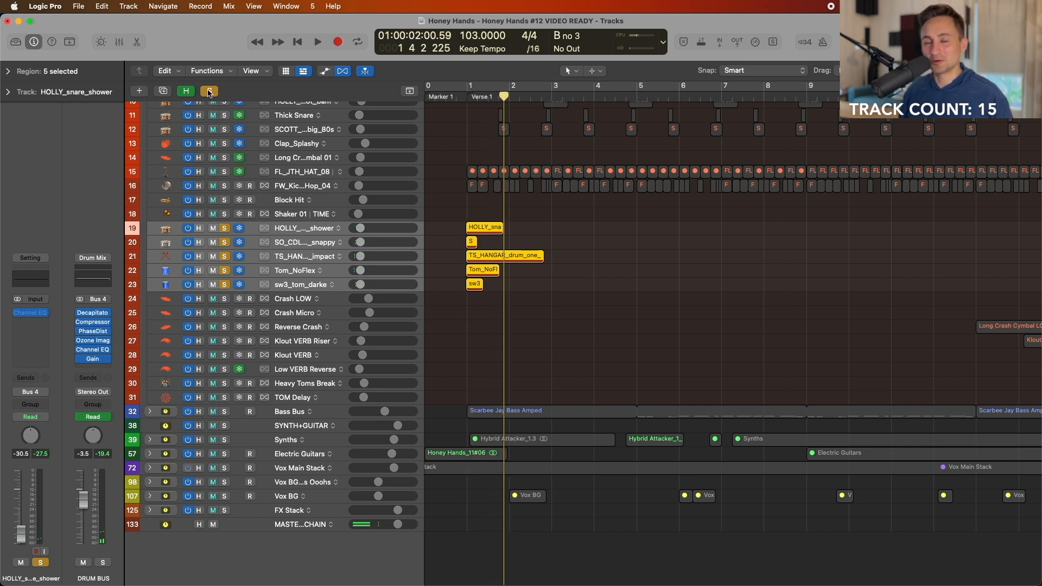
- Clear the existing solos and solo the eight tracks from Crash LOW through TOM Delay
scroll(633, 214, down, 8)
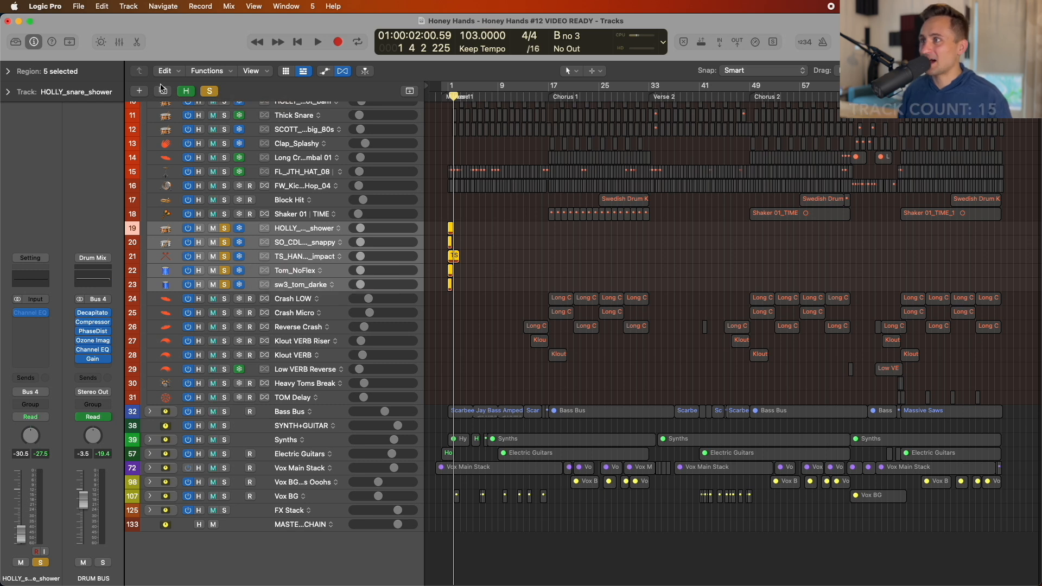
scroll(363, 174, right, 1)
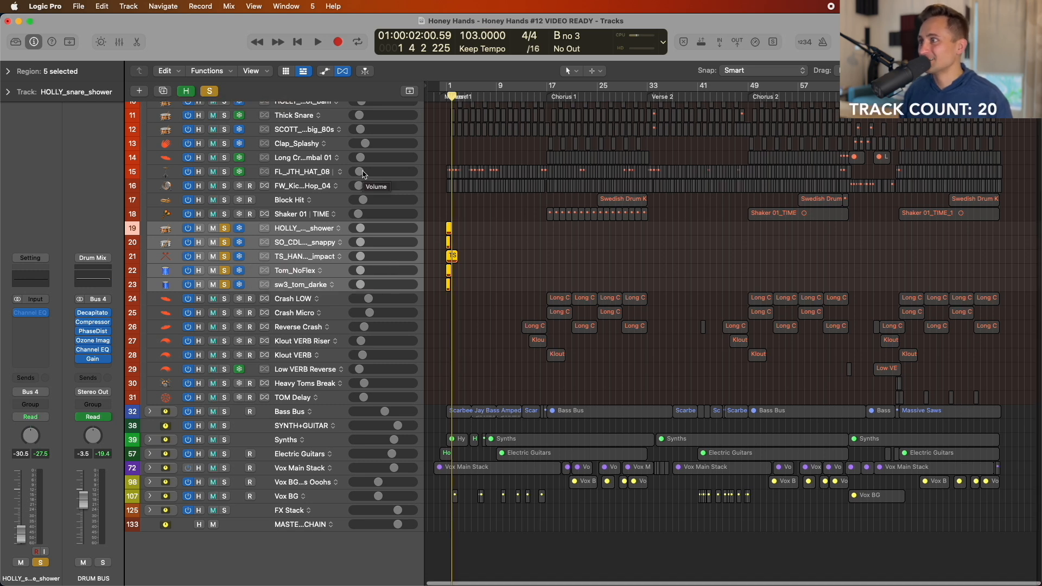
click(303, 299)
click(226, 284)
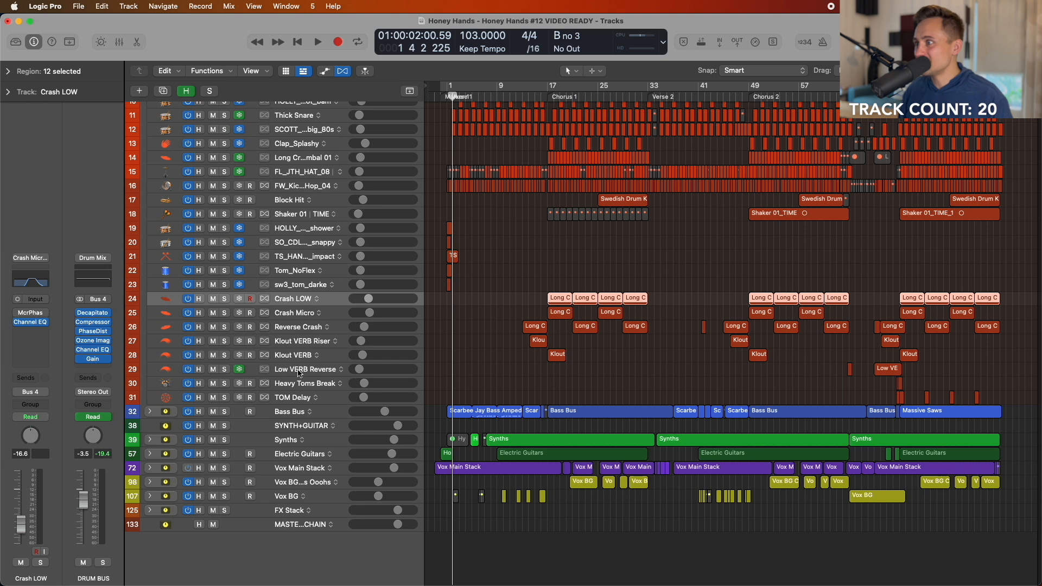
shift+click(295, 397)
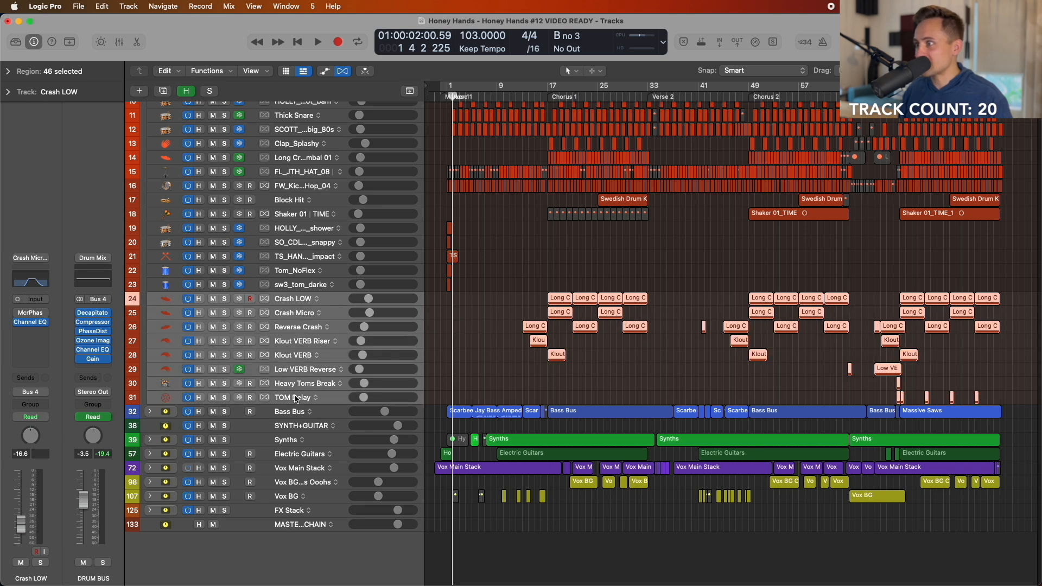
key(s)
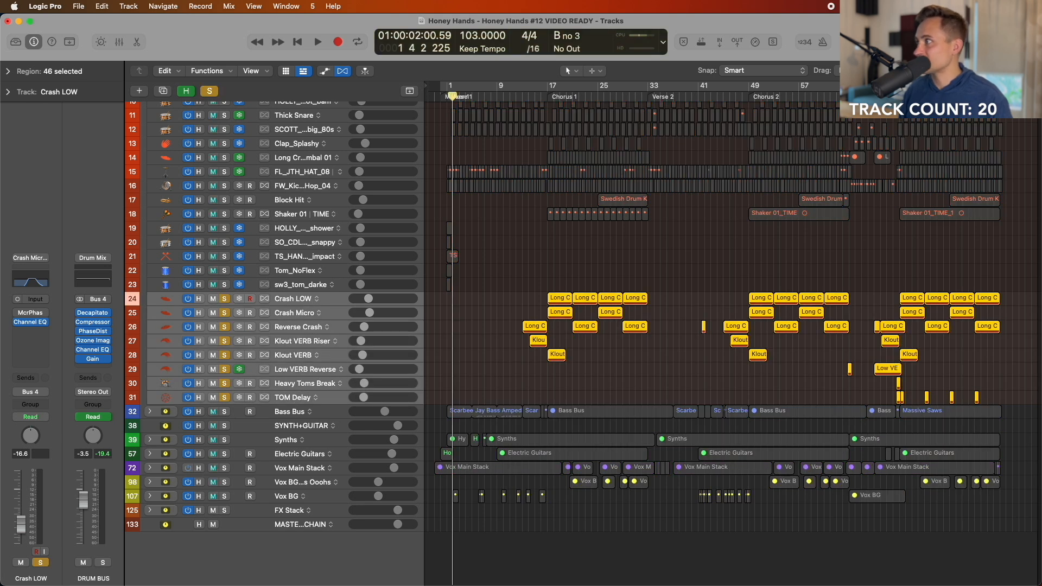
- Play the soloed crash, reverb and tom effect tracks from bar 70 into Chorus 3, with their regions enlarged
click(887, 88)
key(super+Right)
key(super+Right)
key(super+Right)
key(super+Right)
key(super+Left)
key(super+Left)
key(super+Left)
key(super+Left)
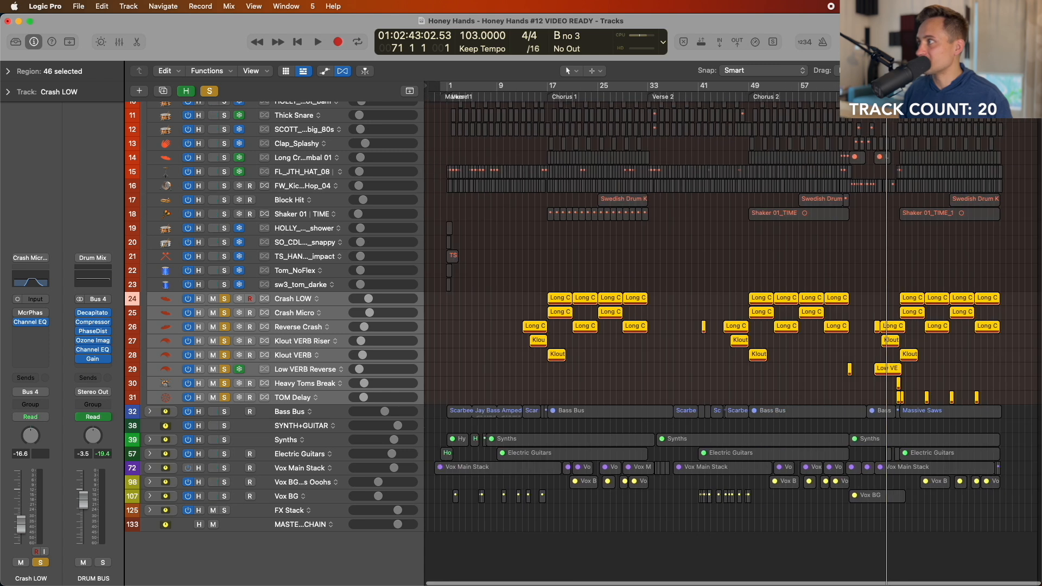
drag(887, 88, 881, 87)
key(super+Right)
key(super+Right)
key(super+Right)
key(super+Right)
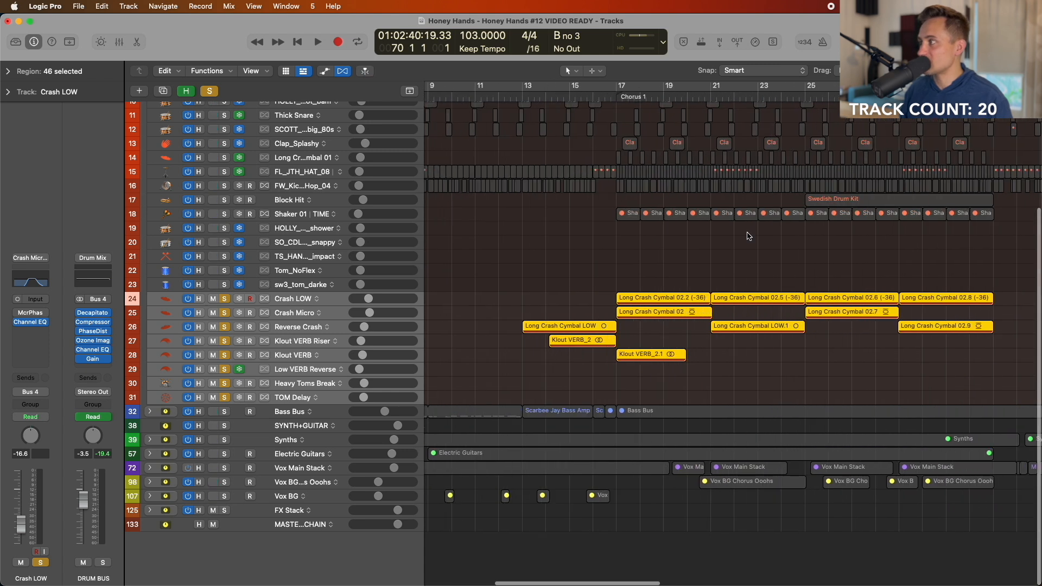
key(space)
key(super+Down)
key(super+Down)
key(super+Down)
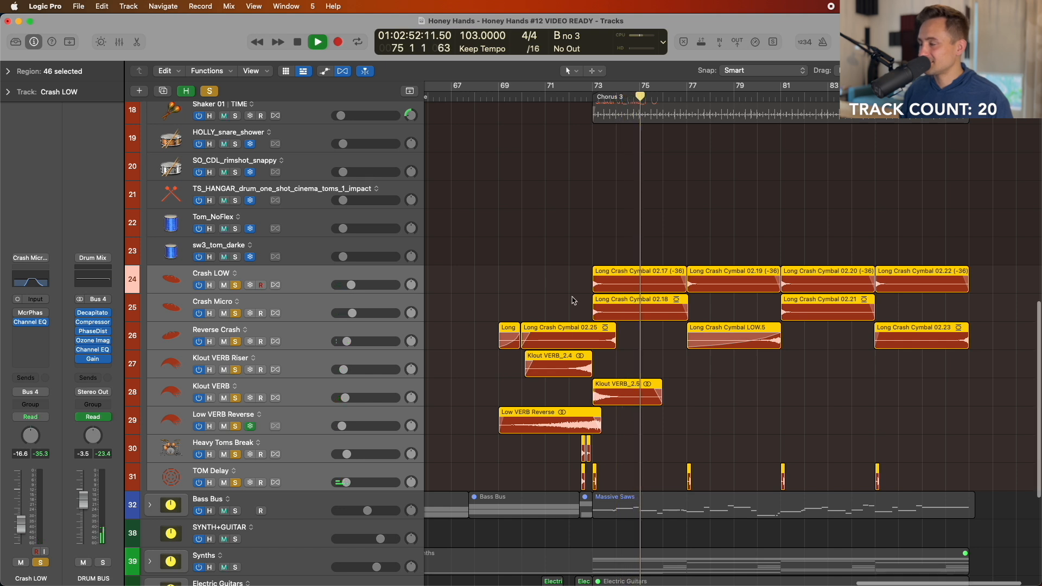
- Add the DRUM BUS and the drum tracks from Garage LE Kit through sw3_tom_darke to the solo during Chorus 3 playback
key(super+Left)
key(super+Left)
key(super+Left)
scroll(574, 301, up, 2)
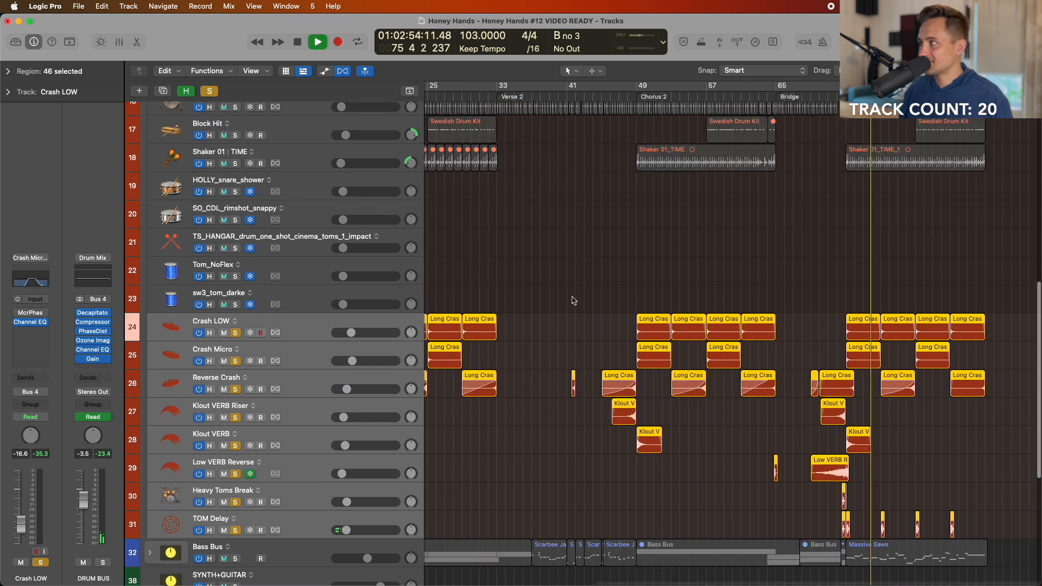
scroll(574, 300, up, 1)
scroll(574, 300, up, 3)
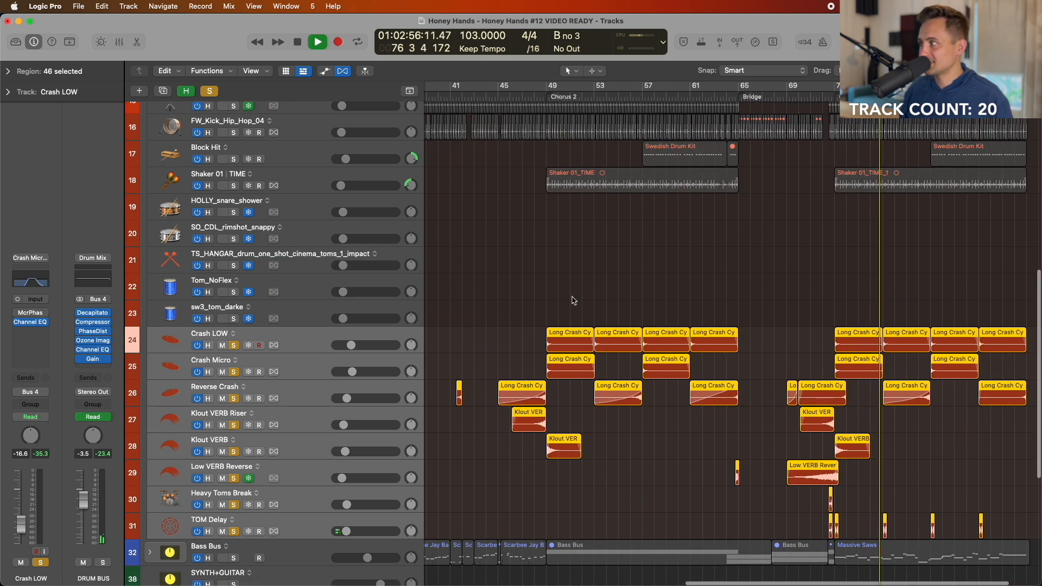
key(super+Up)
key(super+Up)
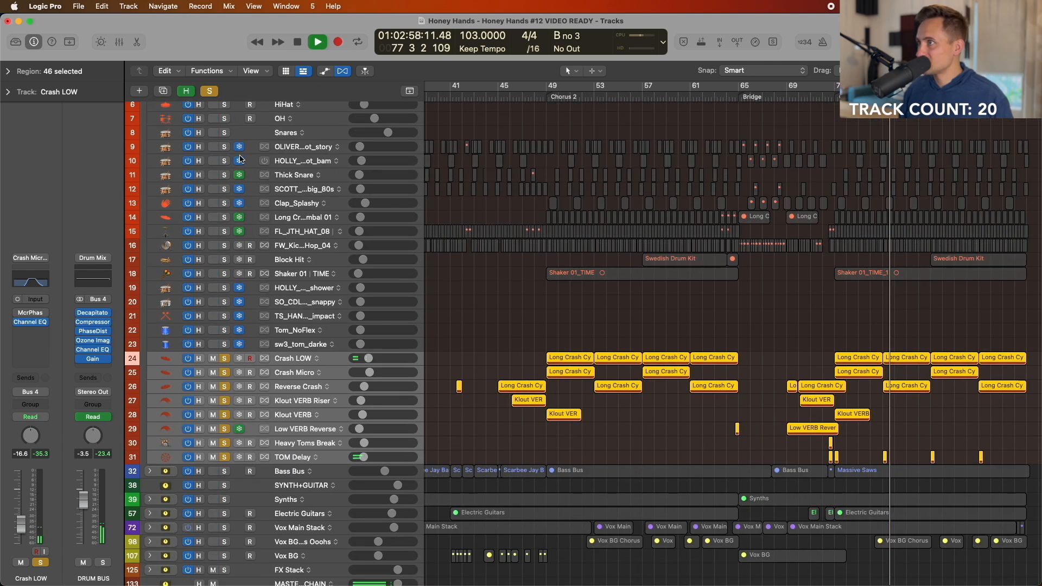
scroll(241, 159, up, 3)
click(226, 111)
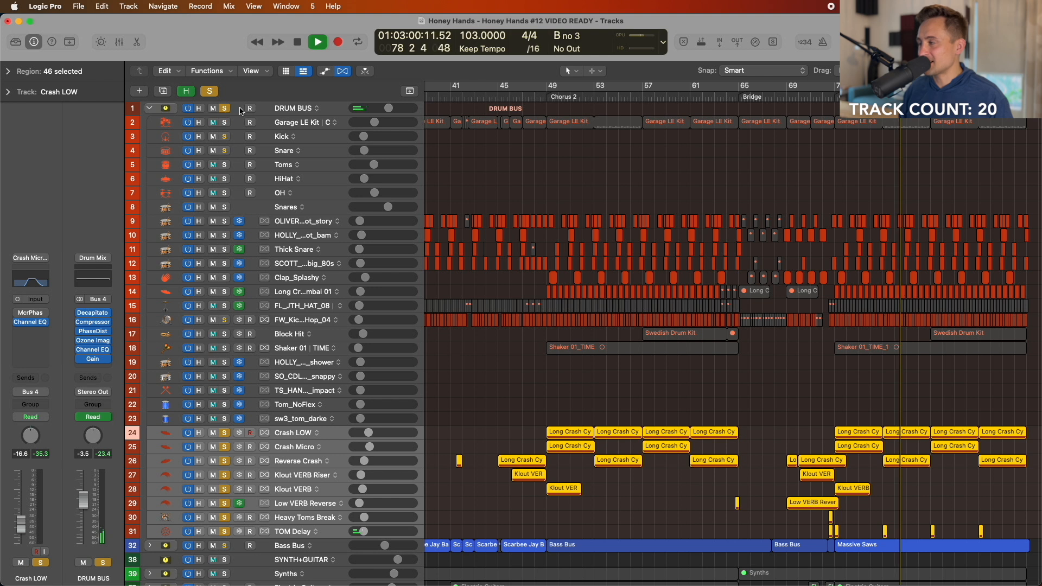
drag(224, 123, 224, 419)
scroll(576, 316, right, 3)
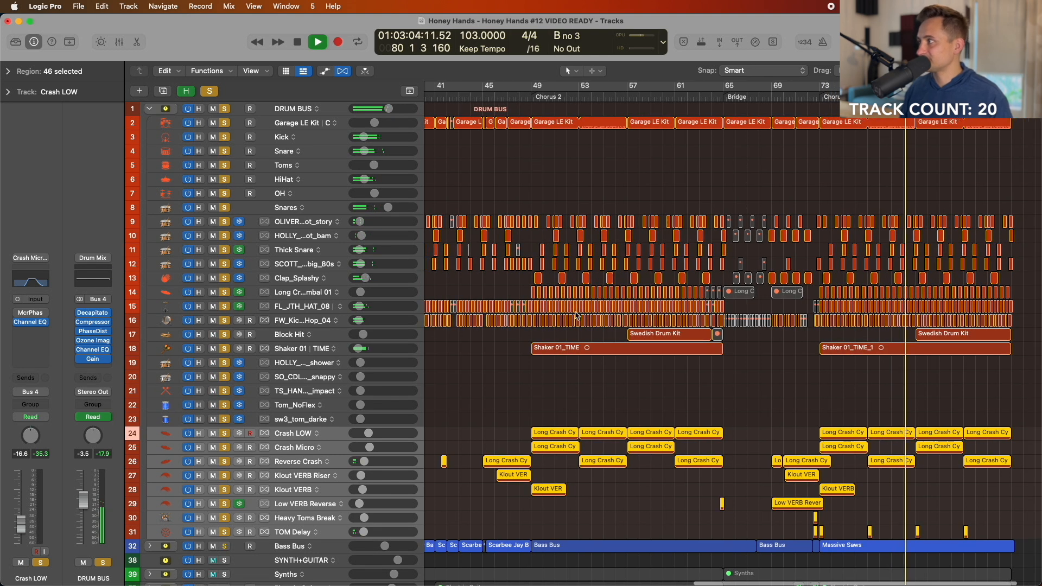
scroll(576, 316, down, 1)
scroll(576, 316, down, 1)
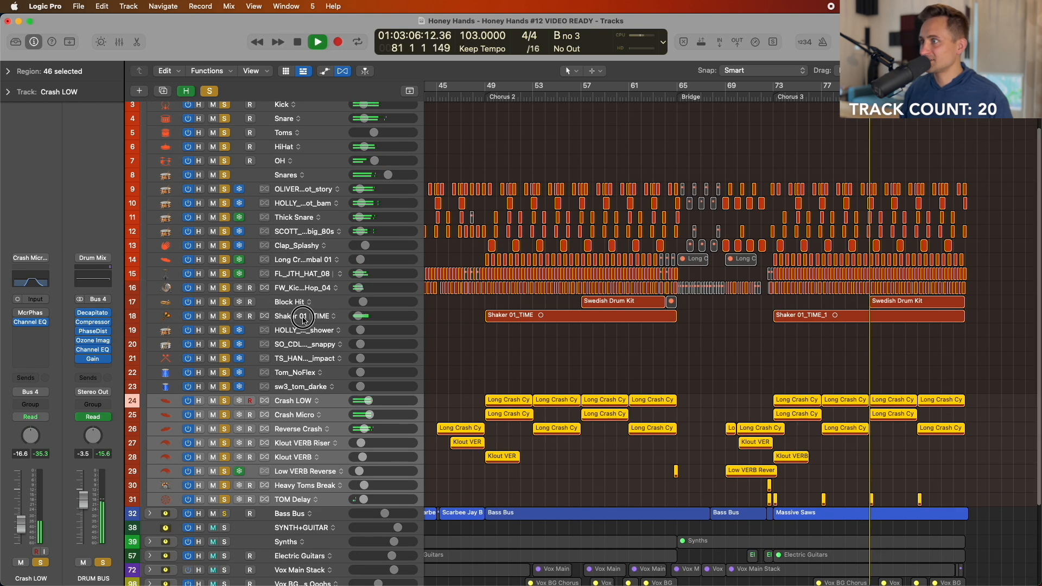
- Select the Shaker 01 track, audition Block Hit alone in solo during playback, and finish with the solo cleared and playback stopped
click(272, 321)
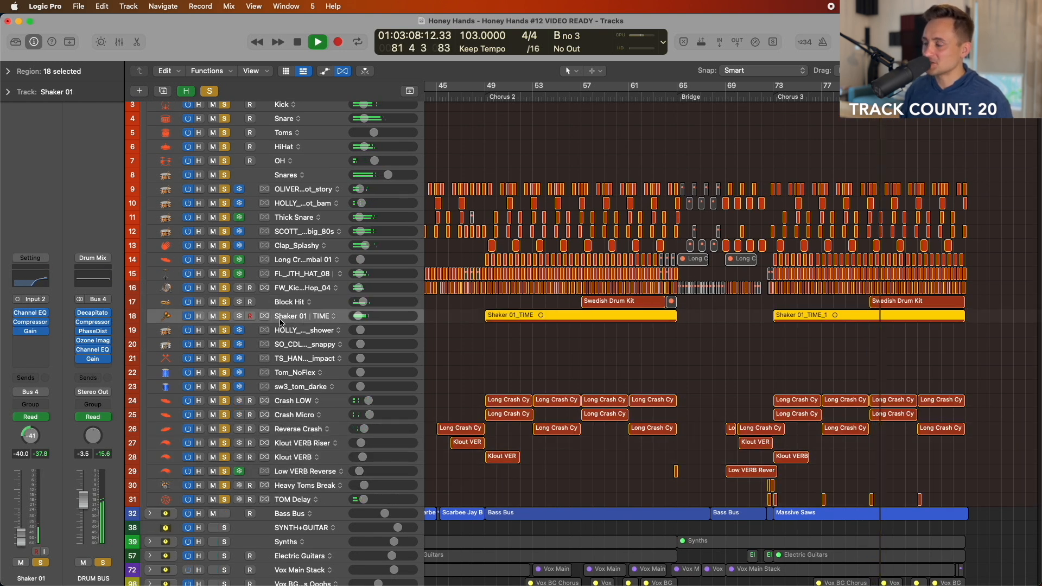
scroll(572, 297, up, 5)
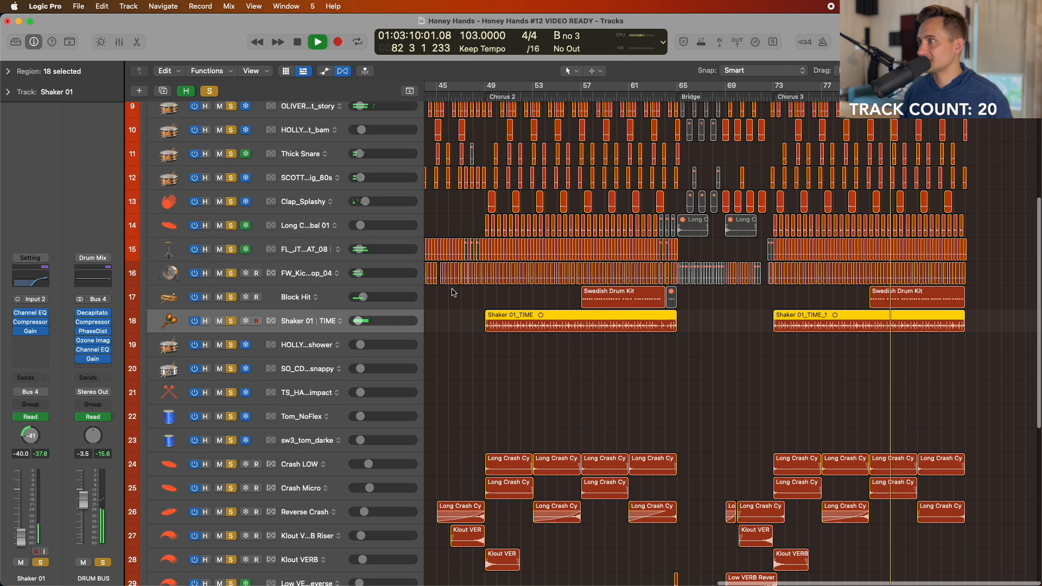
click(307, 294)
key(s)
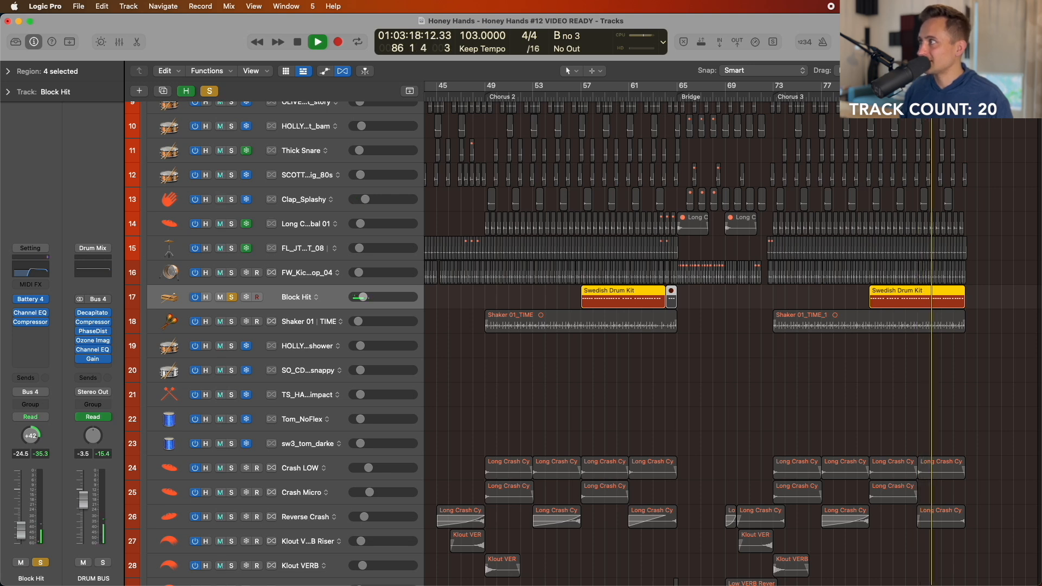
key(s)
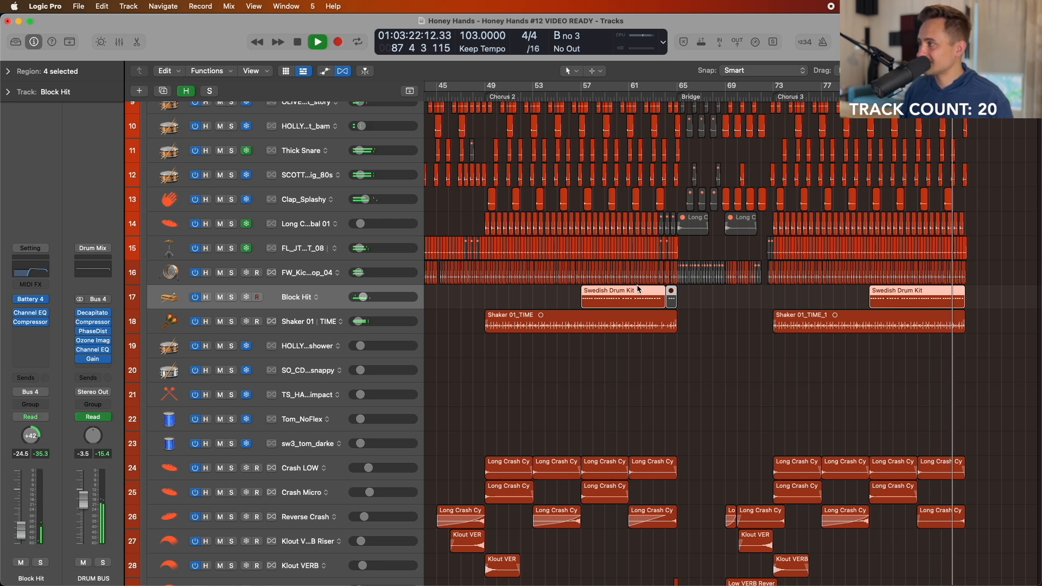
key(space)
- Look over the full drum stack from DRUM BUS down to TOM Delay, ending with TOM Delay selected
scroll(656, 293, down, 3)
scroll(657, 290, down, 8)
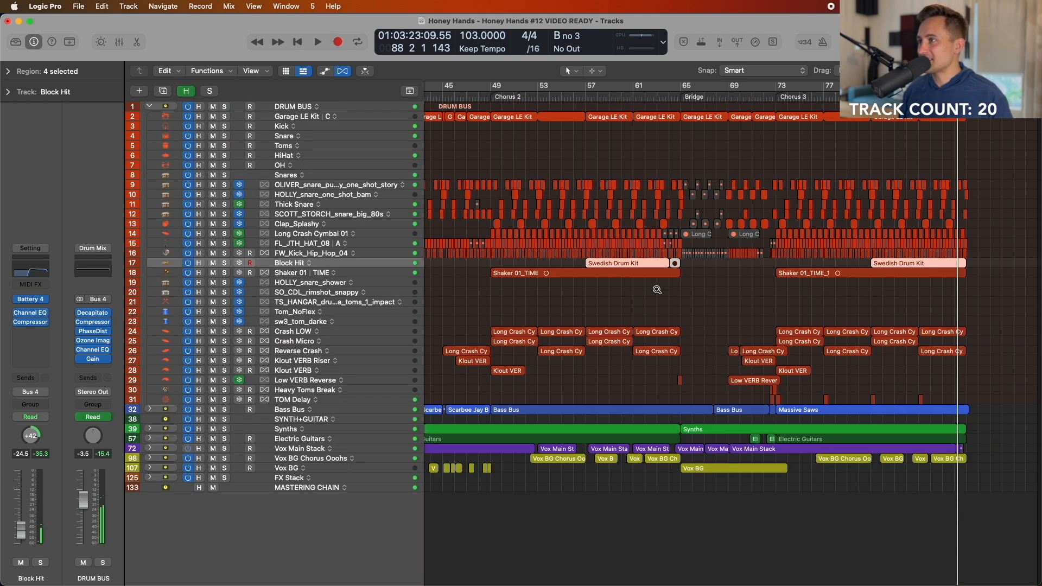
scroll(656, 290, up, 8)
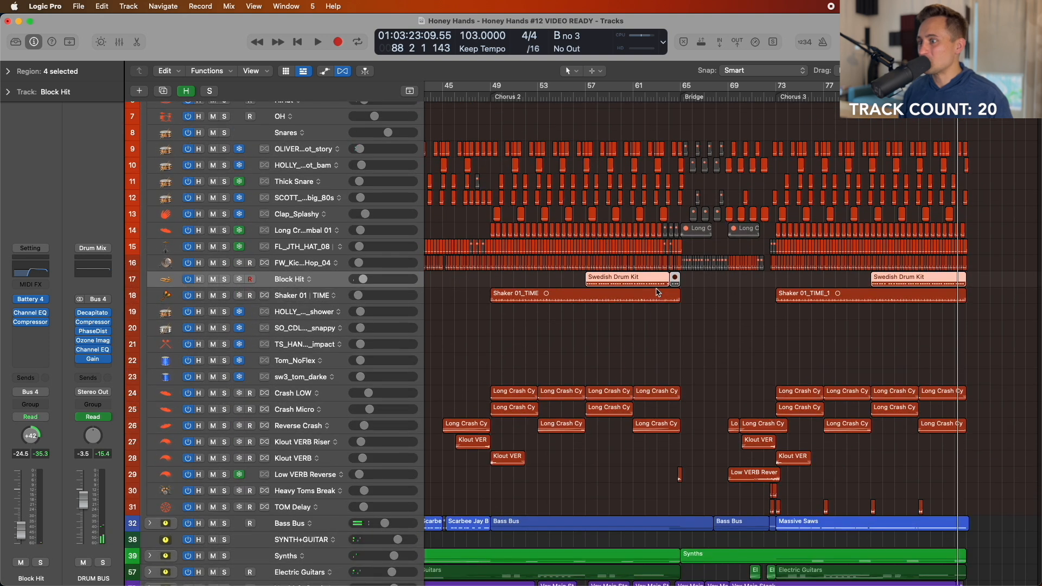
scroll(332, 499, down, 3)
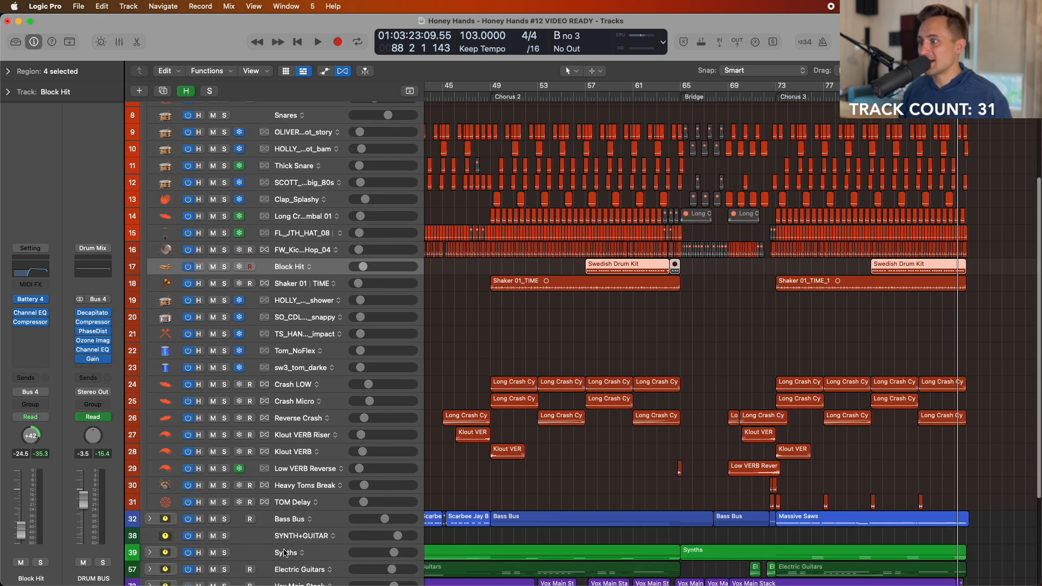
click(287, 505)
scroll(293, 477, down, 5)
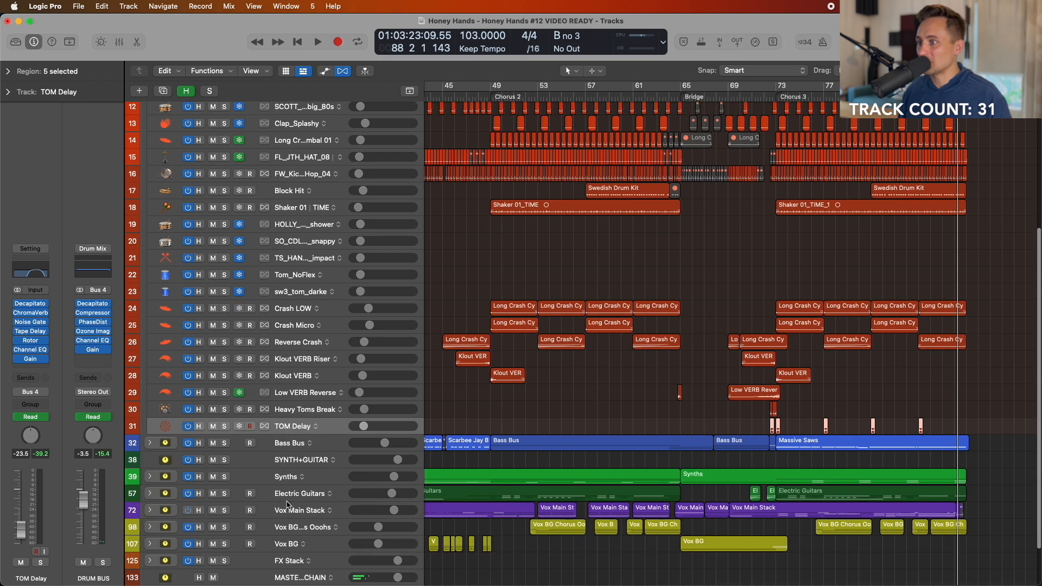
- Collapse the DRUM BUS stack and expand the Bass Bus stack with its tracks enlarged
click(290, 431)
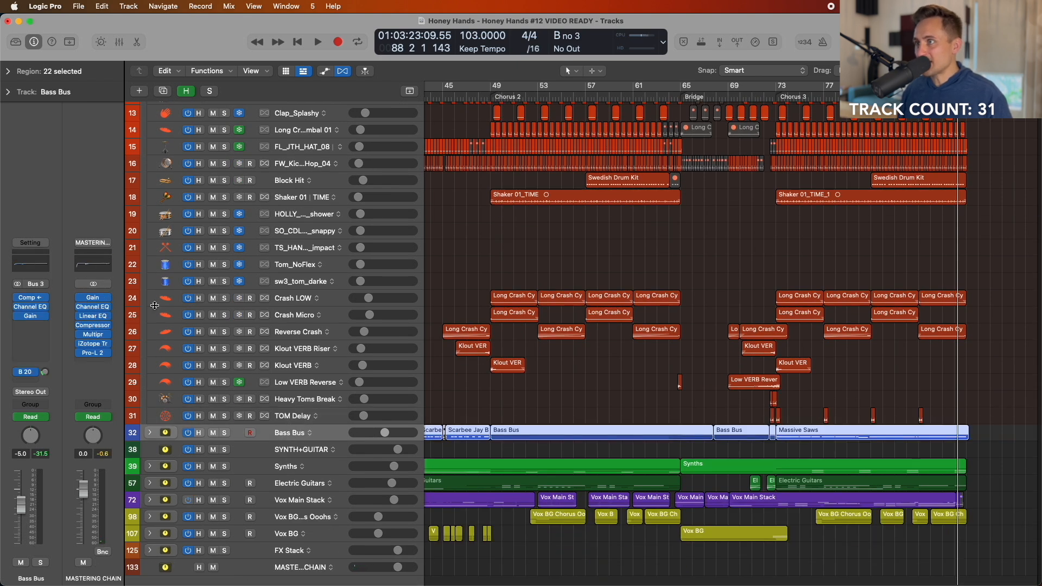
scroll(155, 306, up, 8)
click(150, 109)
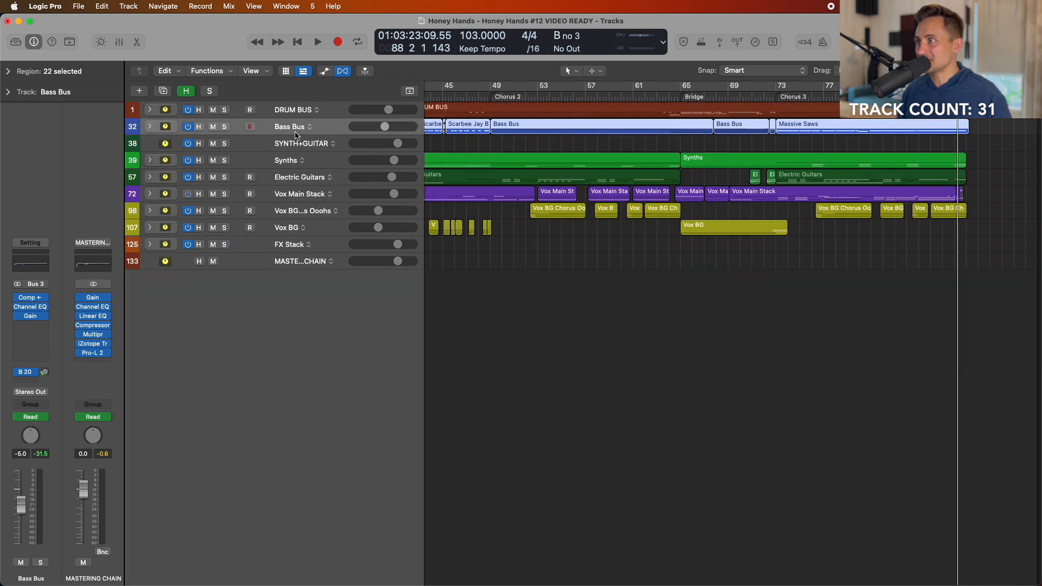
click(149, 126)
key(super+Down)
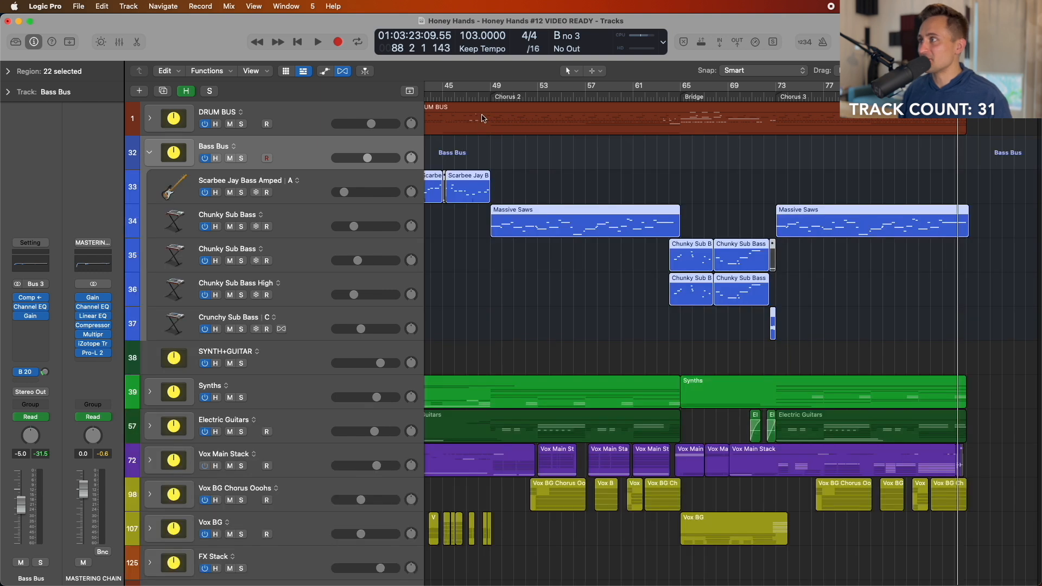
- Place the playhead at bar 16 and select the five bass tracks from Scarbee Jay Bass Amped through Crunchy Sub Bass
key(super+Left)
click(542, 95)
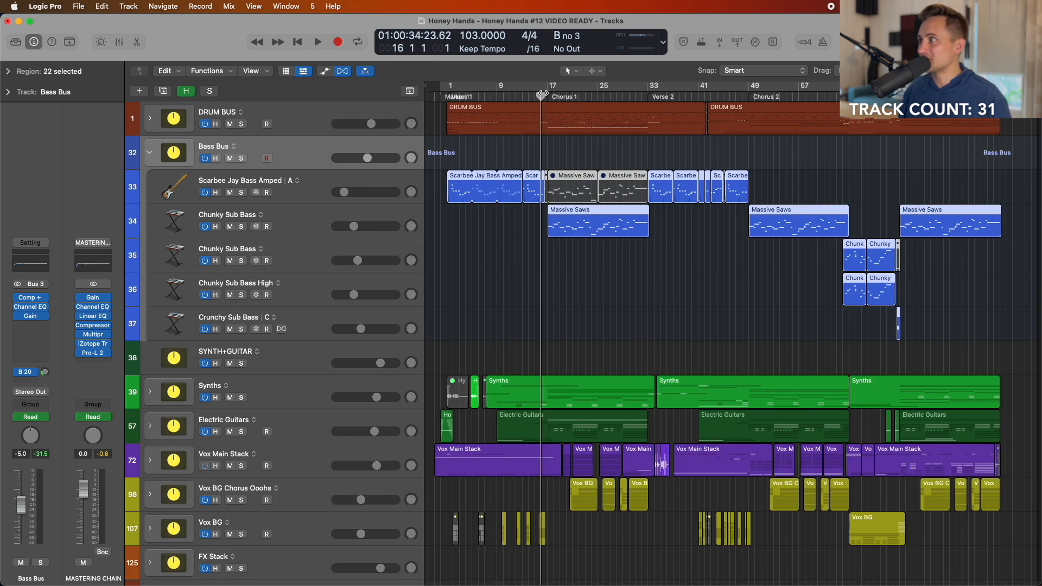
click(324, 185)
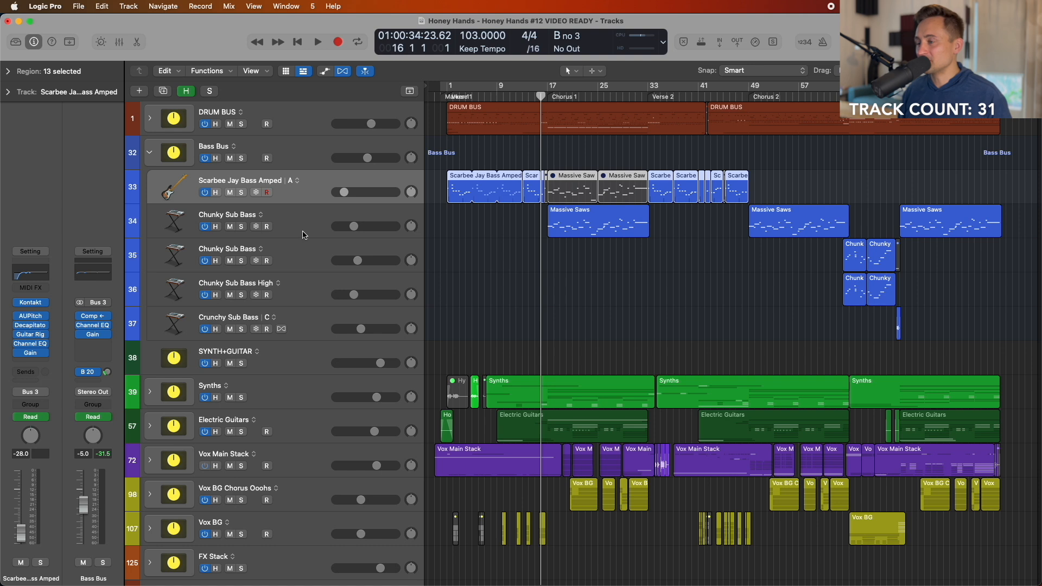
shift+click(295, 328)
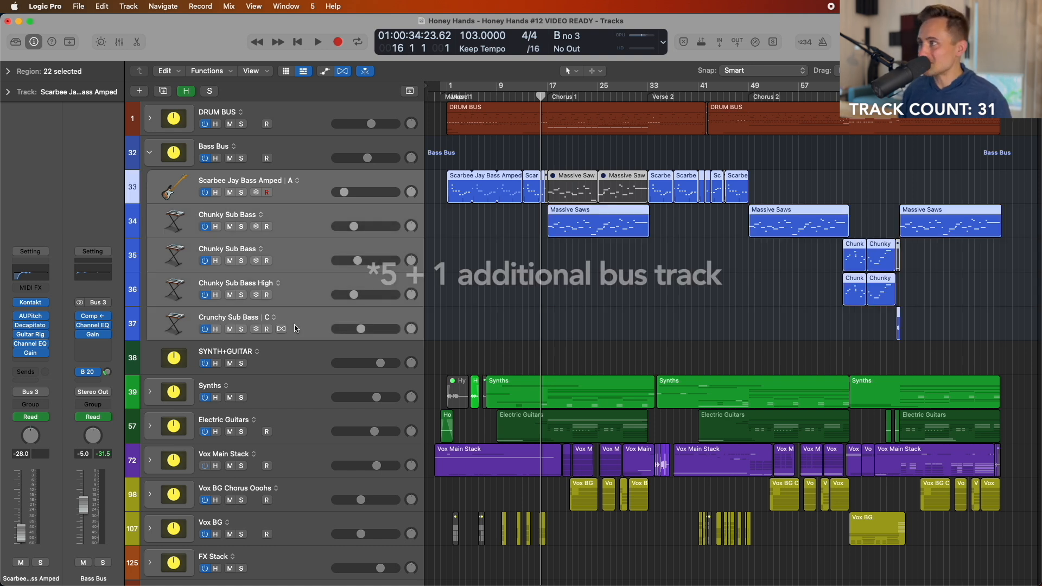
scroll(489, 128, down, 2)
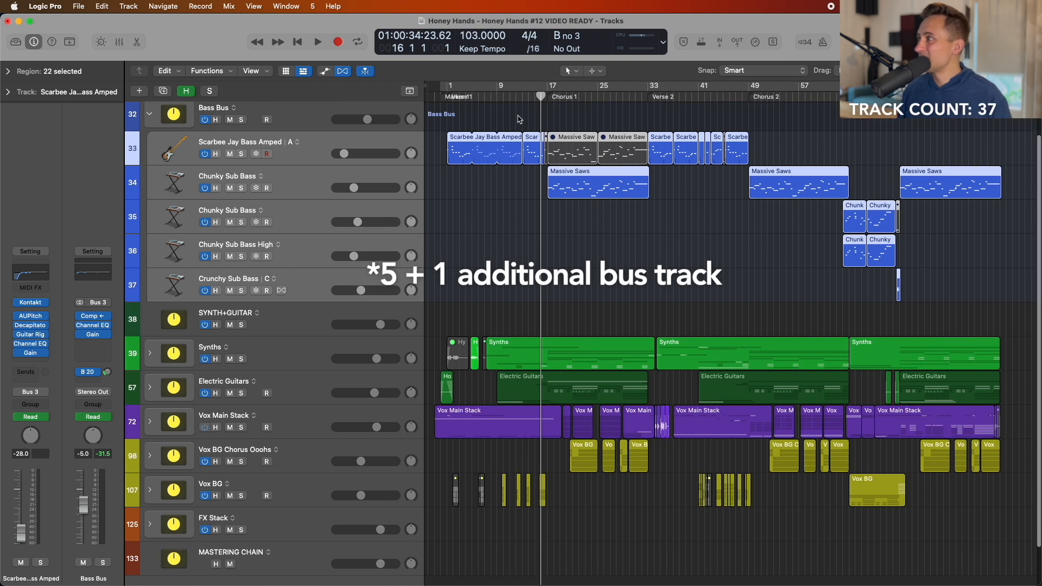
- Return the playhead to bar 1 and select only the Scarbee Jay Bass Amped track
scroll(518, 119, up, 2)
key(Return)
click(329, 188)
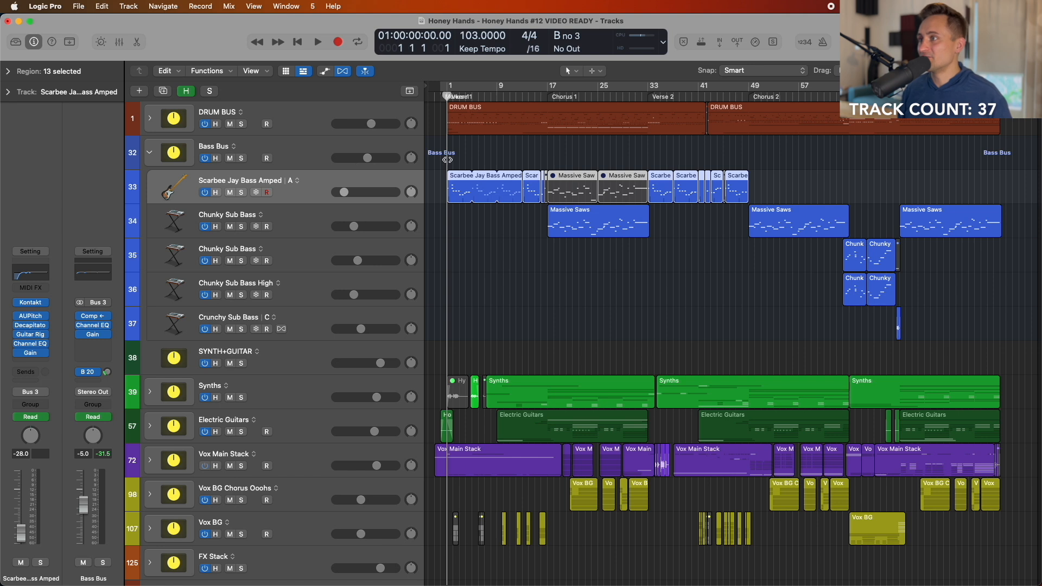
- Solo the Scarbee Jay Bass Amped track and audition its opening bars from bar 1, then stop playback
key(s)
key(space)
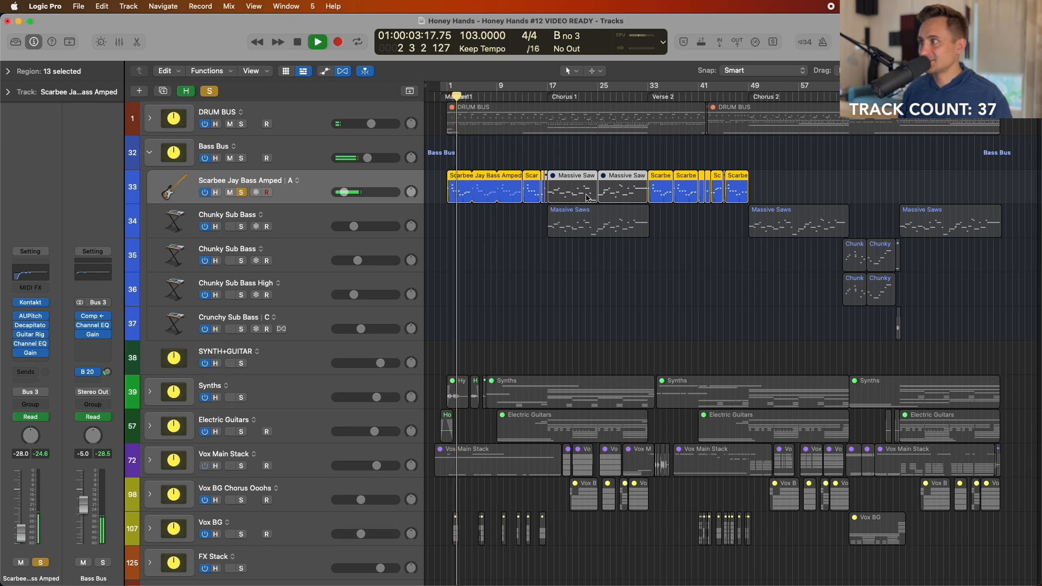
key(space)
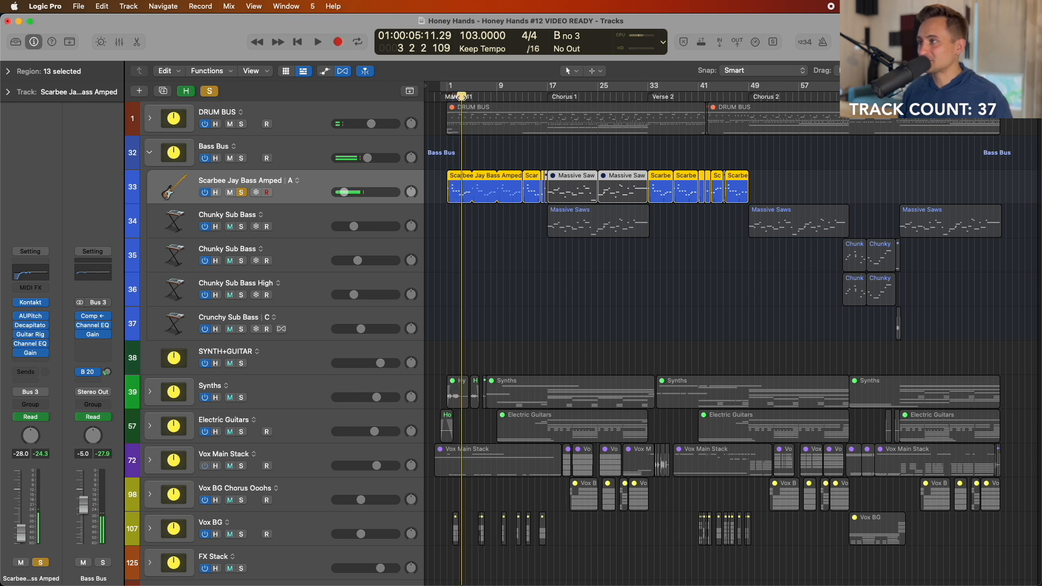
- Add the first Chunky Sub Bass track to the solo and audition the start of Chorus 1 from bar 17
click(546, 98)
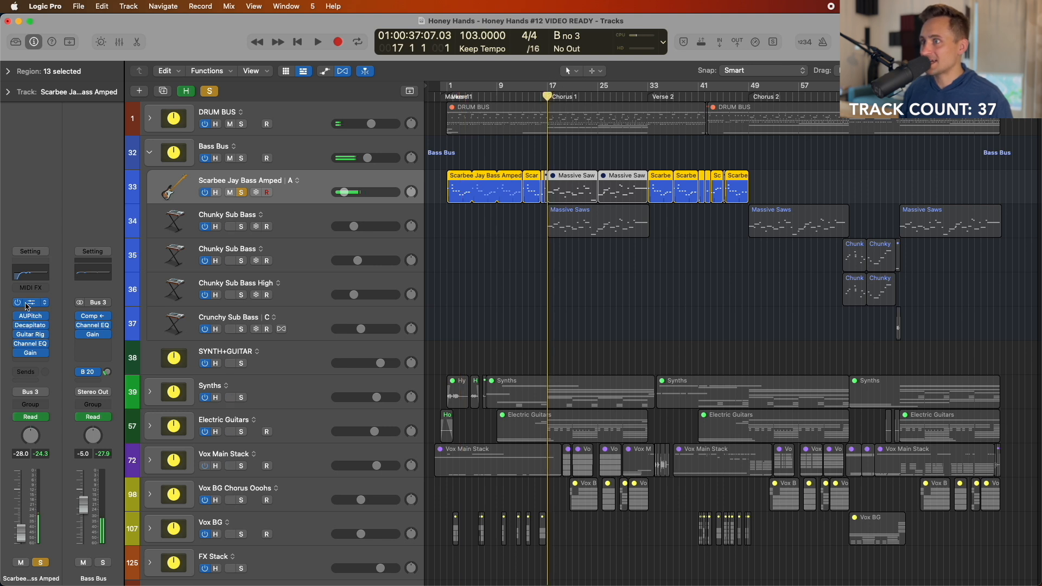
click(318, 220)
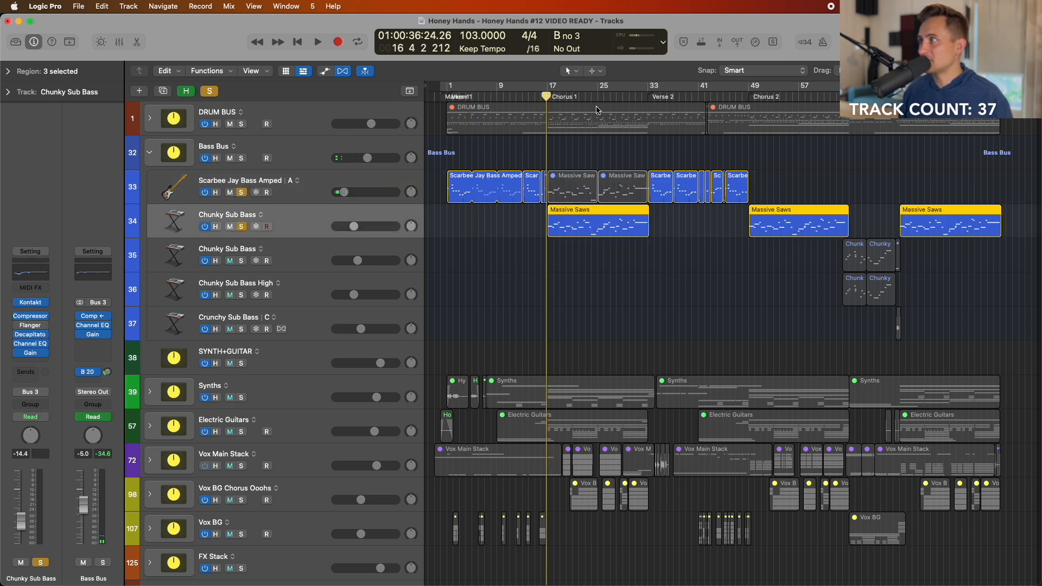
click(552, 98)
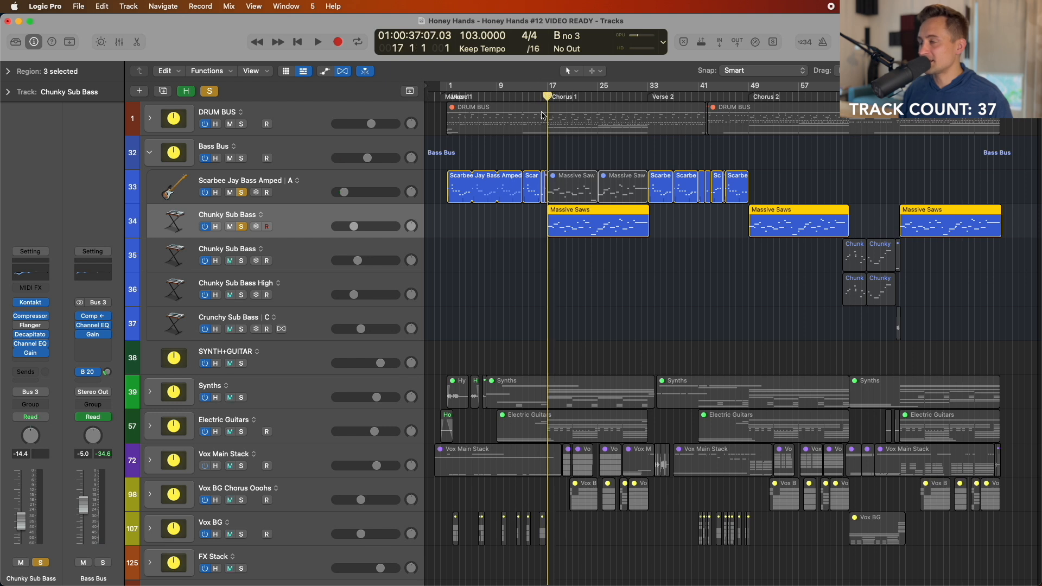
key(space)
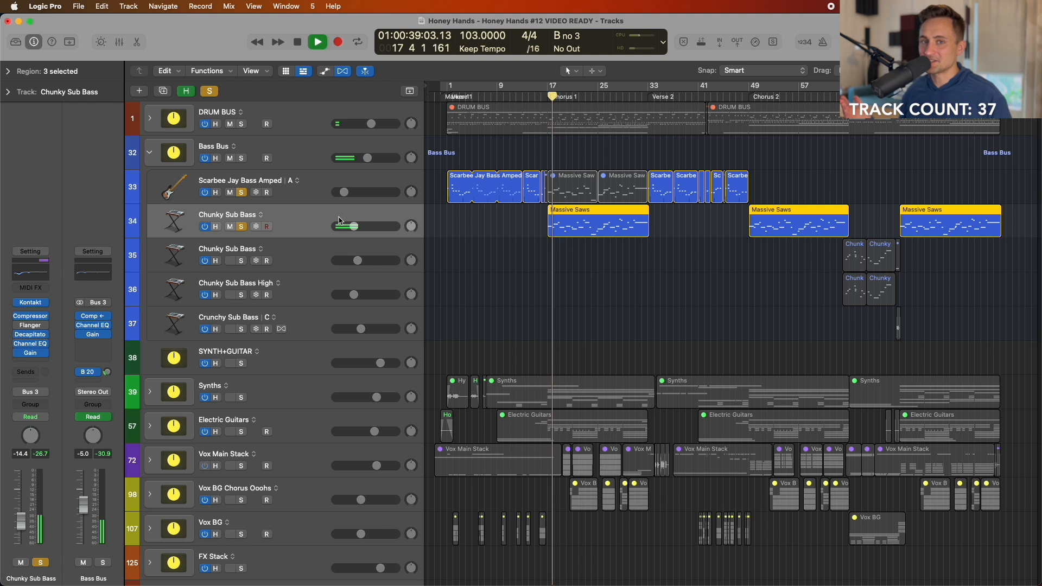
key(space)
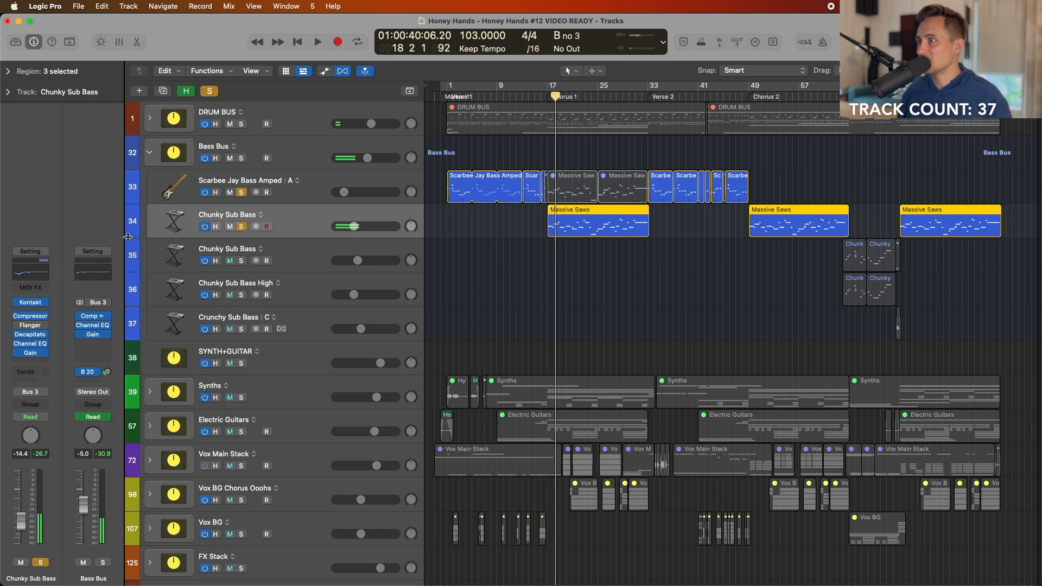
- Inspect the Kontakt instruments on the first Chunky Sub Bass and Scarbee Jay Bass Amped tracks, closing each plug-in window
click(38, 302)
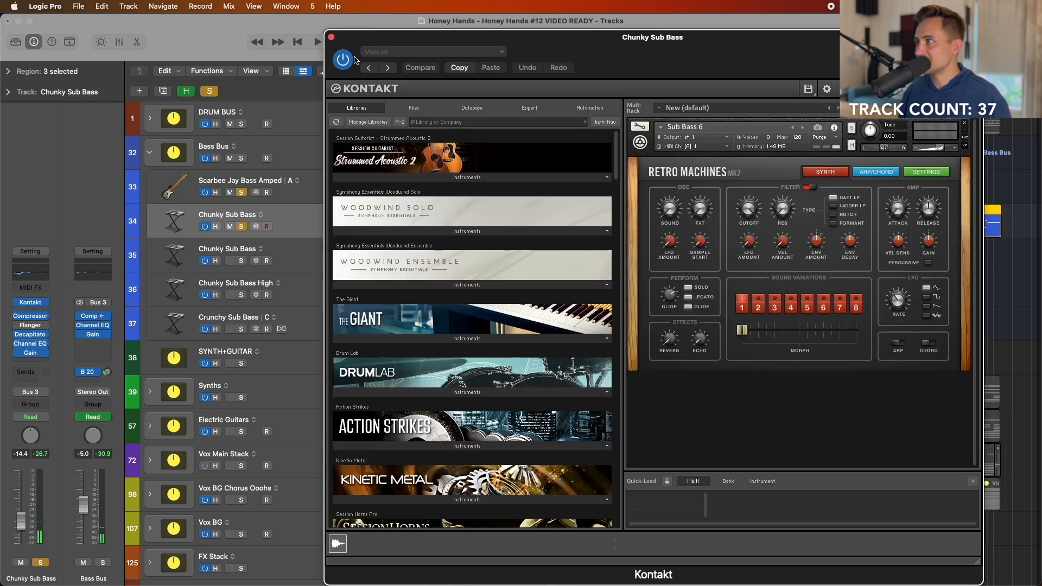
click(331, 38)
click(318, 190)
click(36, 301)
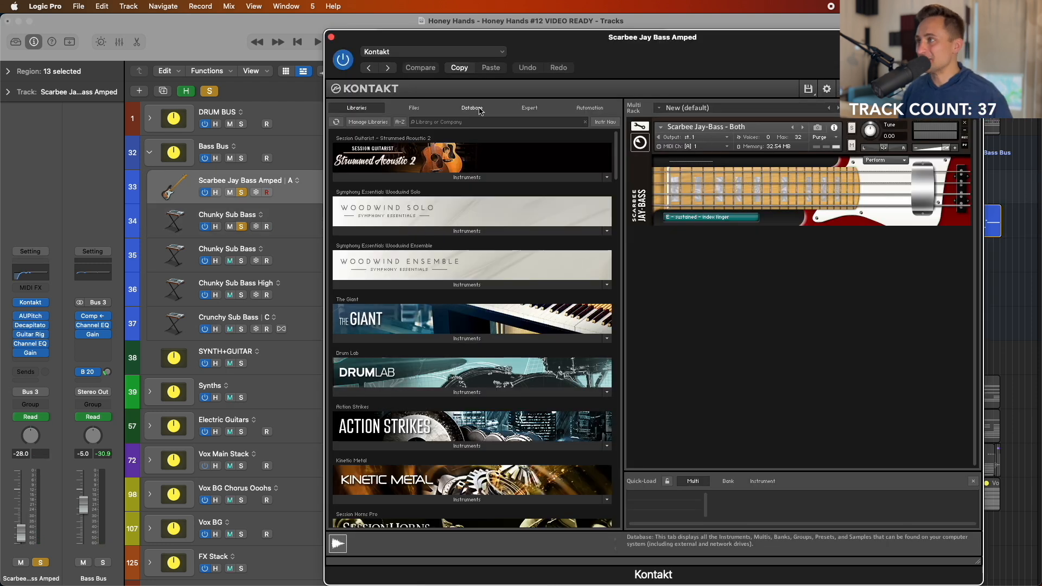
click(331, 36)
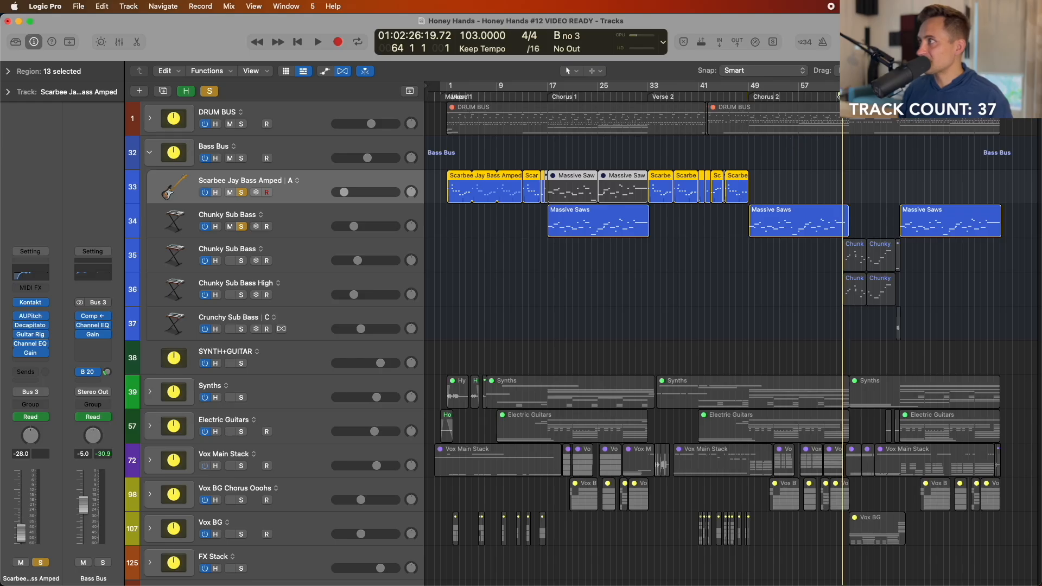
- Solo the second Chunky Sub Bass and Chunky Sub Bass High, and unsolo Scarbee Jay Bass Amped and the first Chunky Sub Bass
drag(242, 260, 241, 295)
click(242, 192)
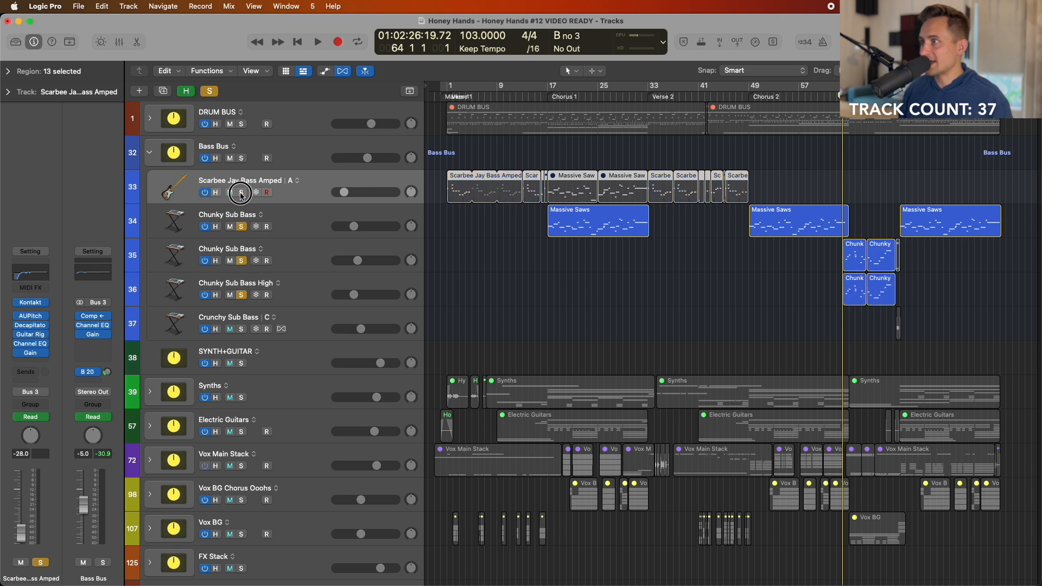
click(241, 226)
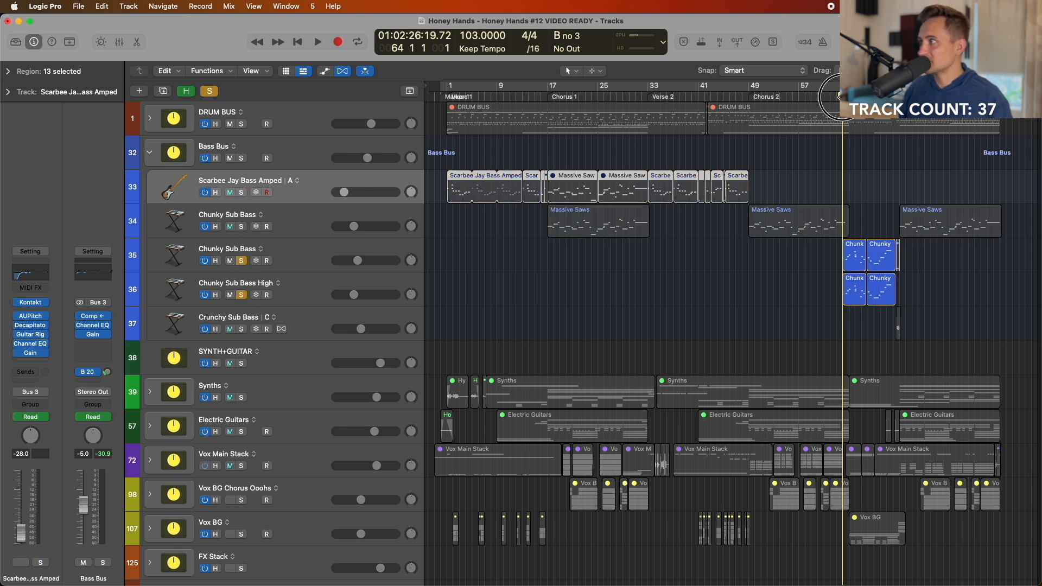
- Audition the bridge basses from bar 64, unsoloing Chunky Sub Bass High and then the second Chunky Sub Bass during playback, and stop
key(space)
key(super+Right)
key(super+Right)
key(super+Right)
scroll(792, 215, right, 20)
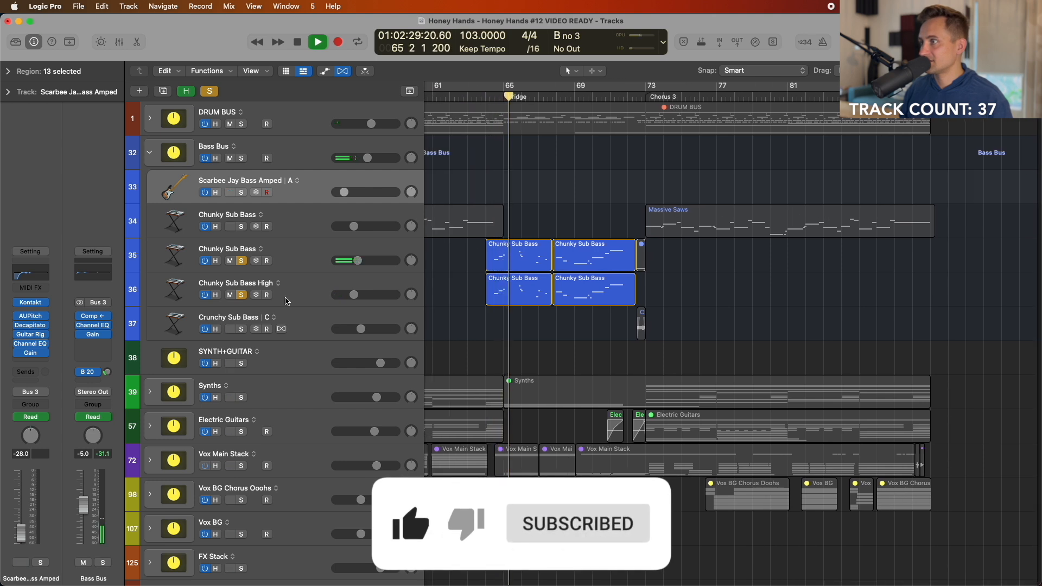
click(241, 294)
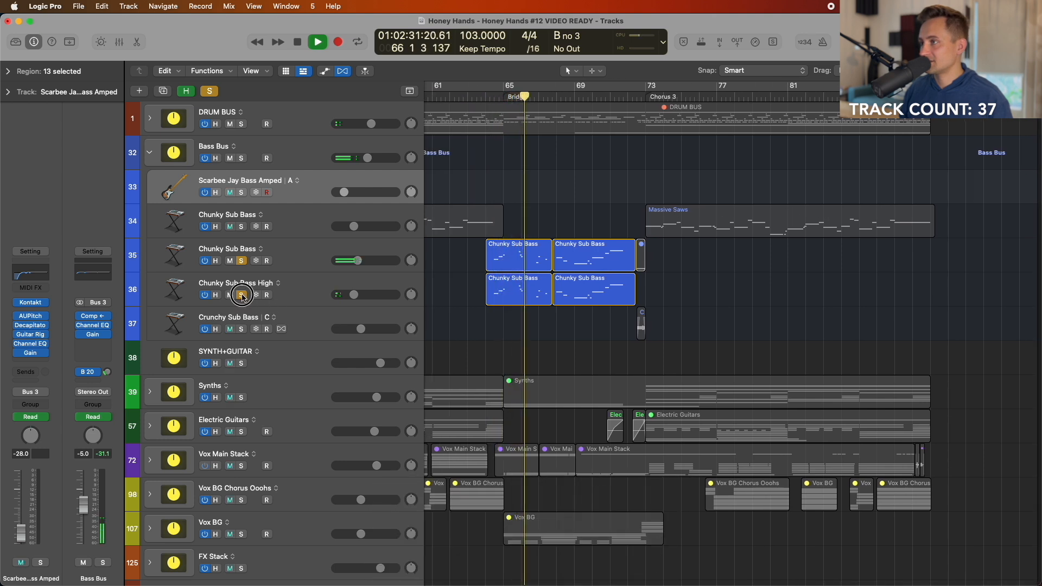
click(299, 263)
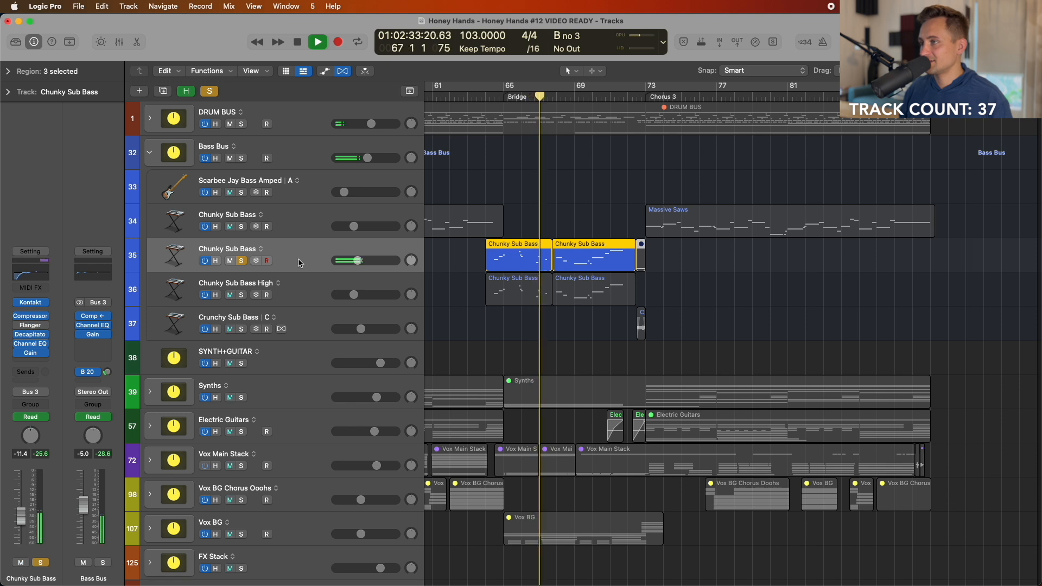
click(241, 261)
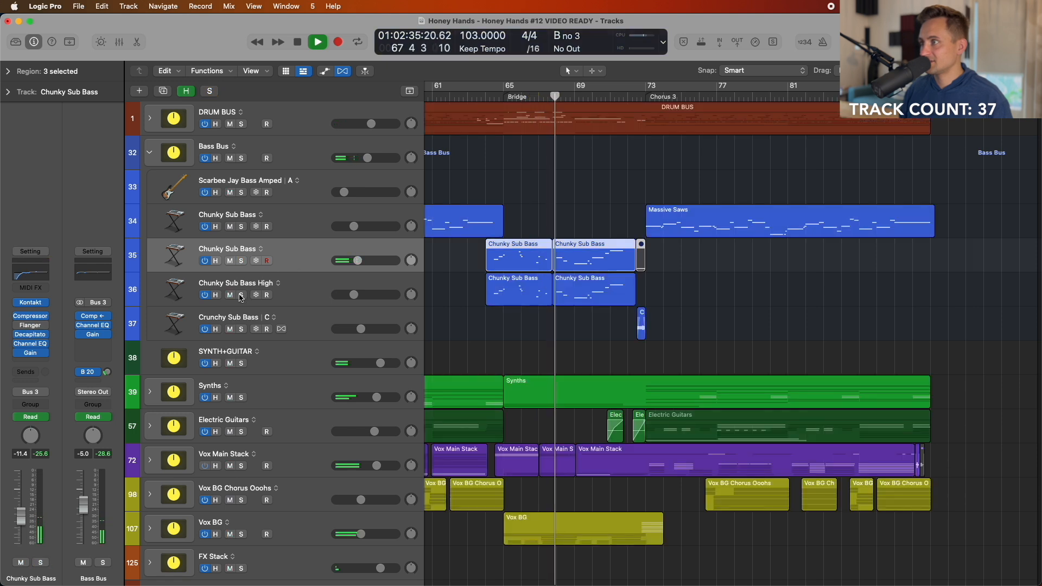
click(240, 295)
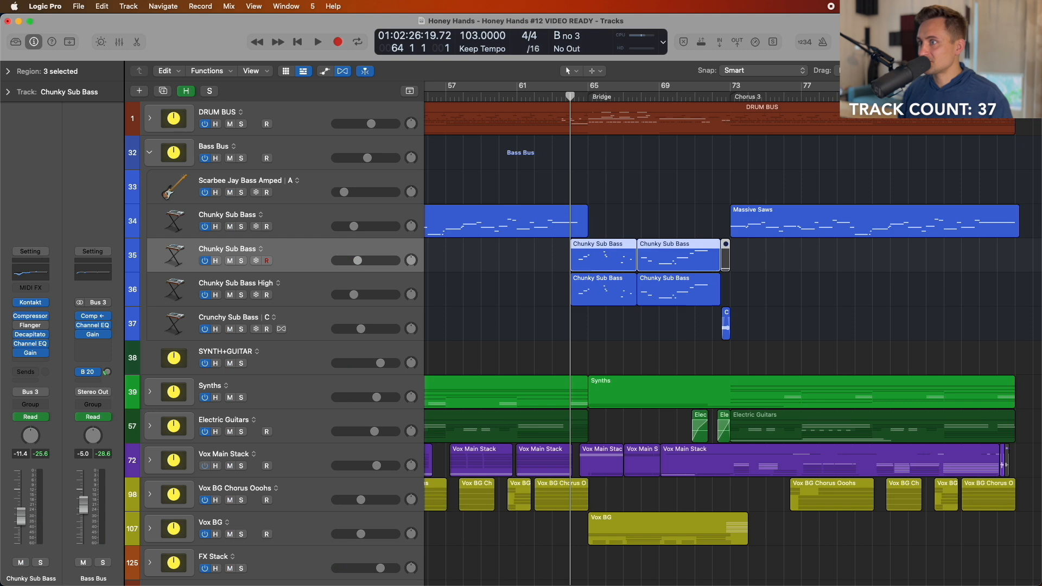
- Inspect the second Chunky Sub Bass track's Kontakt instrument and the sub bass volume levels, and select the Chunky Sub Bass High track
click(31, 304)
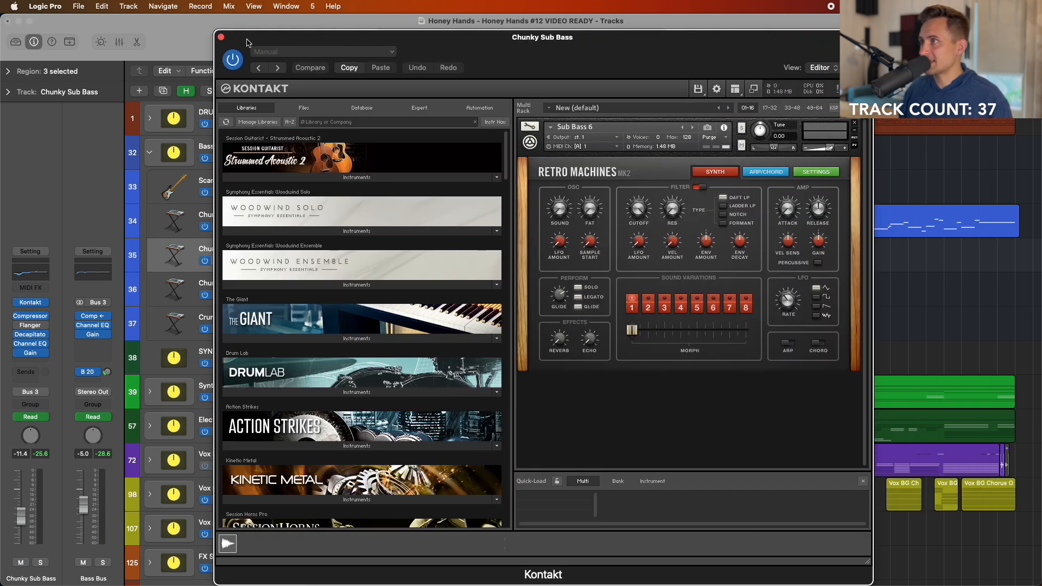
click(222, 37)
mouse_move(572, 98)
mouse_down()
mouse_move(561, 99)
mouse_move(571, 100)
mouse_up()
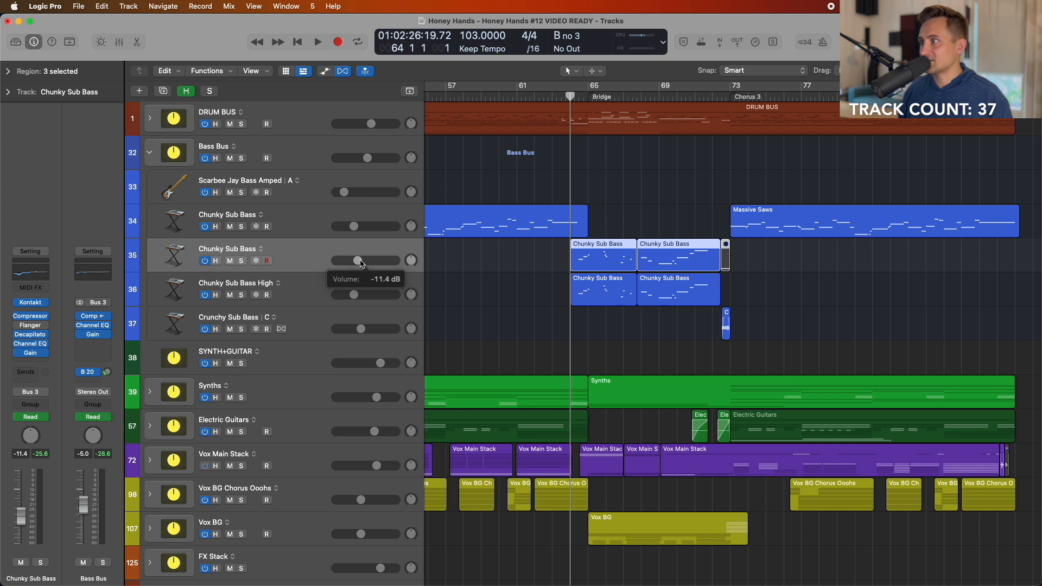
drag(354, 226, 354, 226)
click(322, 294)
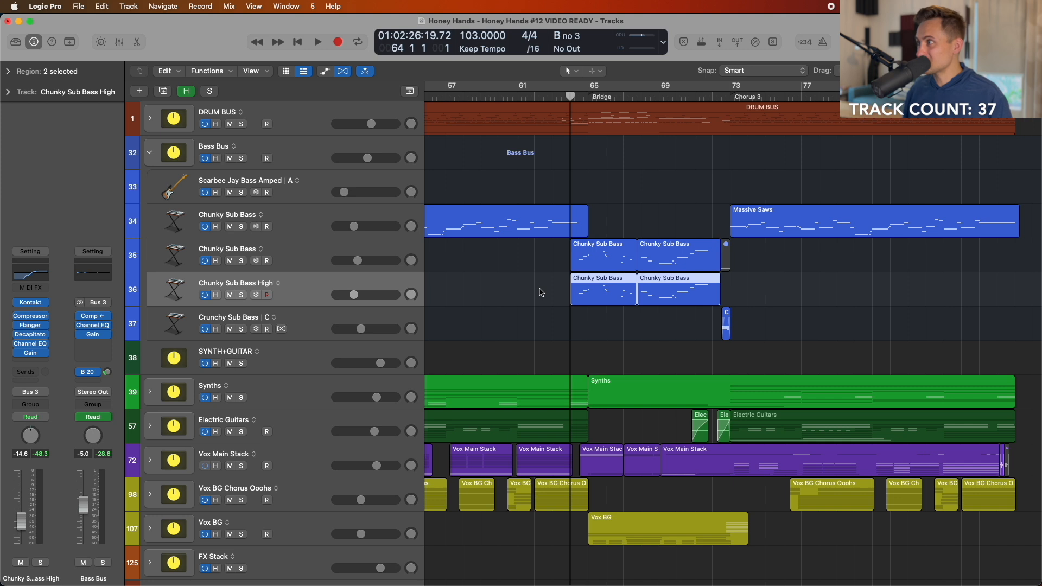
- Move the playhead back into Chorus 2 around bar 57, and return it to bar 64 before the bridge
scroll(447, 148, left, 5)
drag(443, 97, 591, 157)
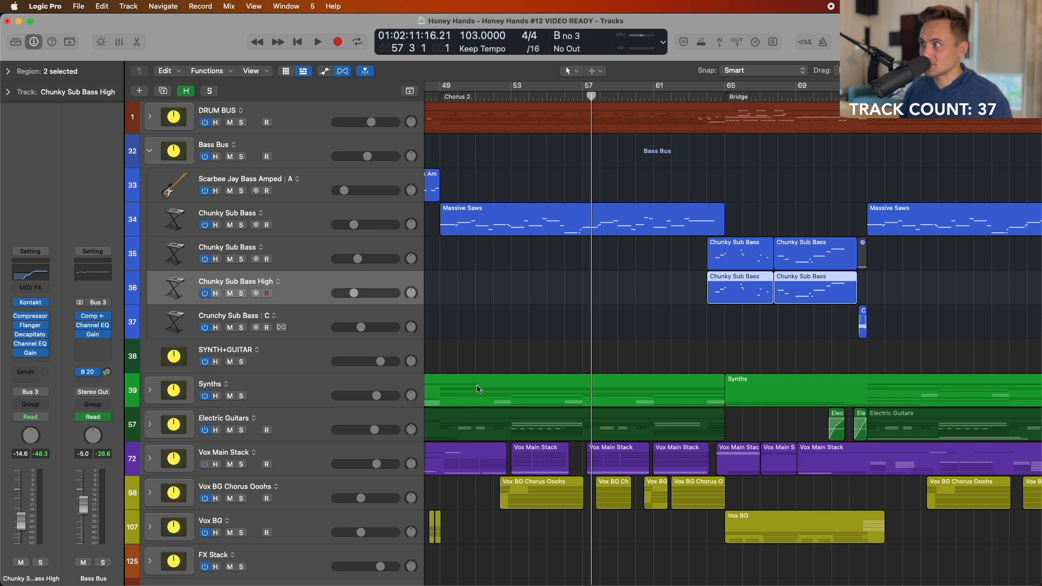
scroll(592, 142, right, 4)
drag(606, 105, 586, 121)
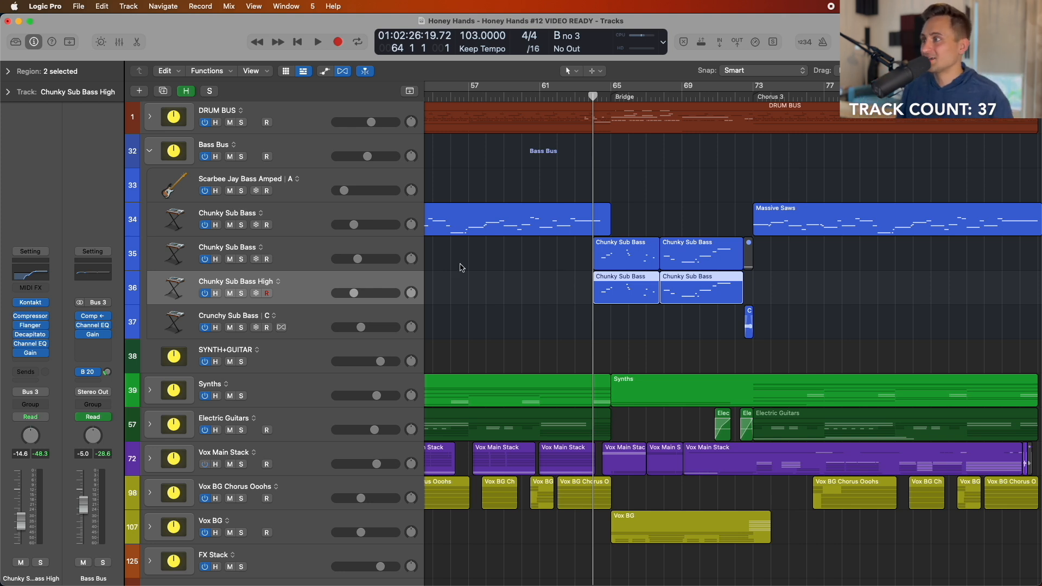
- Compare the notes of the bridge regions on the second Chunky Sub Bass and Chunky Sub Bass High tracks in the Piano Roll
drag(547, 245, 748, 254)
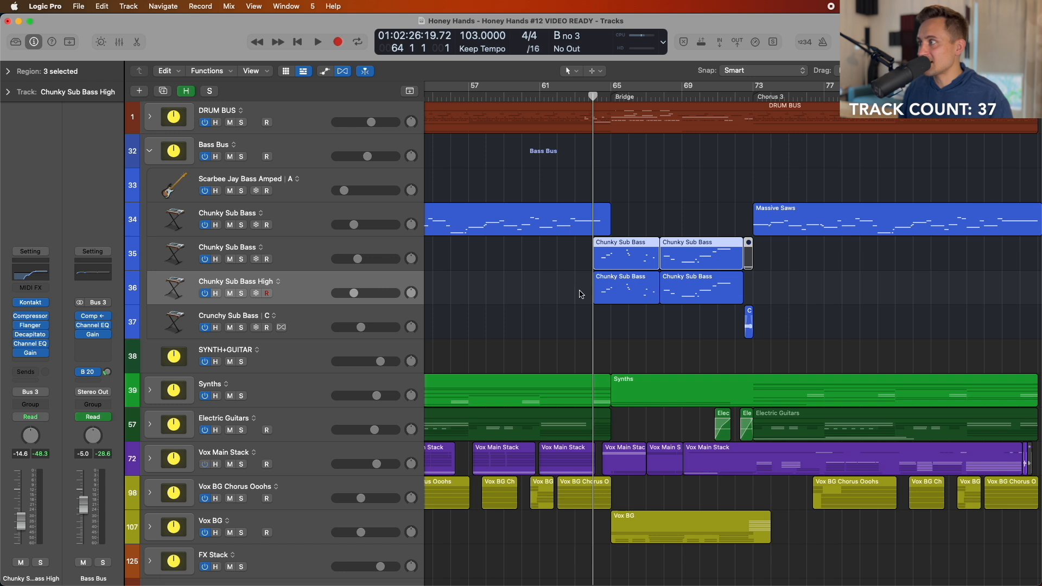
drag(575, 289, 816, 283)
key(p)
drag(577, 252, 718, 295)
key(p)
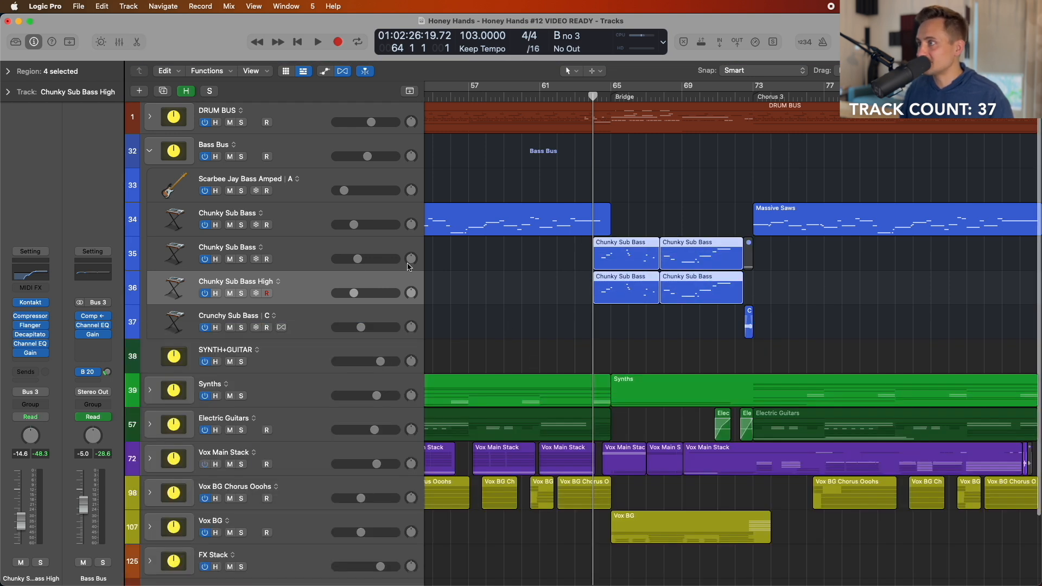
- Select the second Chunky Sub Bass and Chunky Sub Bass High tracks together and solo both
click(347, 285)
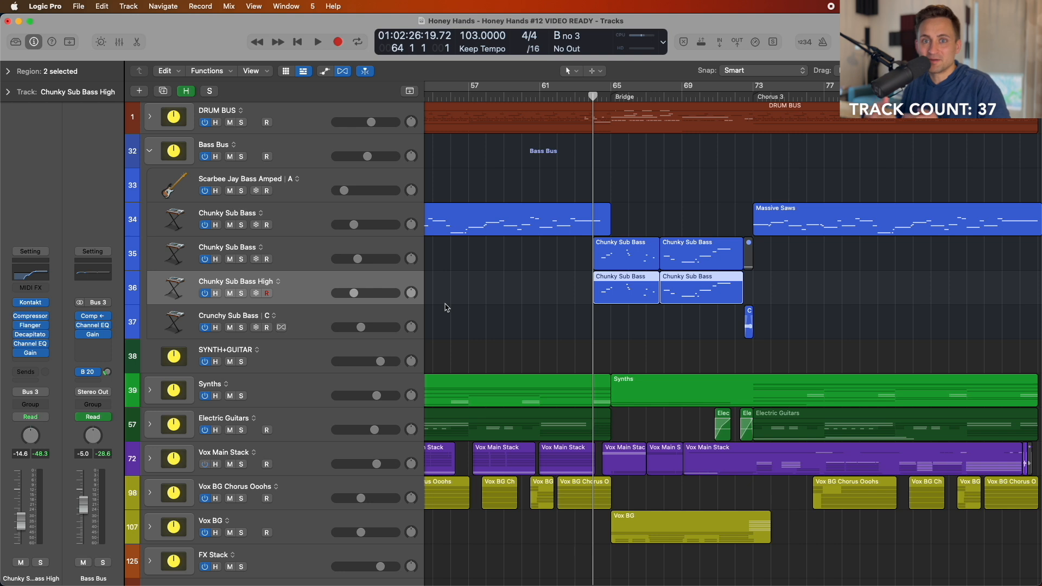
click(286, 261)
shift+click(302, 291)
key(s)
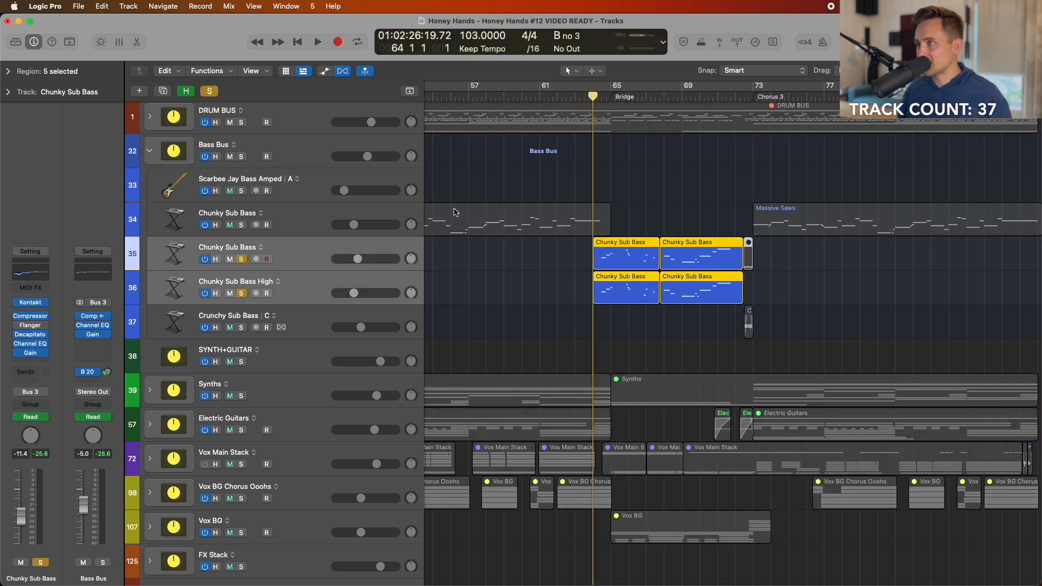
- Compare the effect chains of Chunky Sub Bass High and the two Chunky Sub Bass tracks, keeping the playhead at bar 64
click(312, 293)
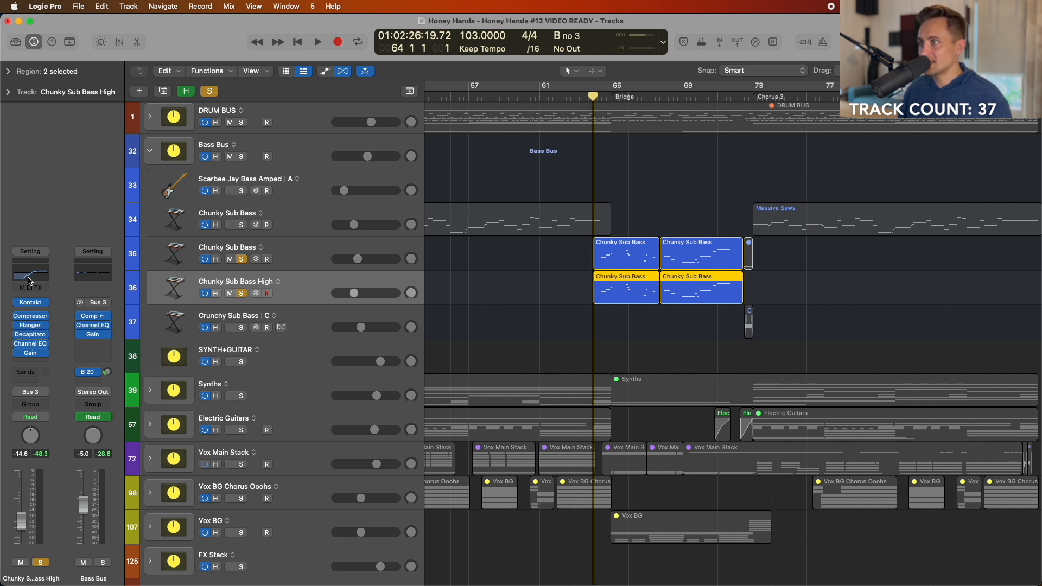
click(319, 257)
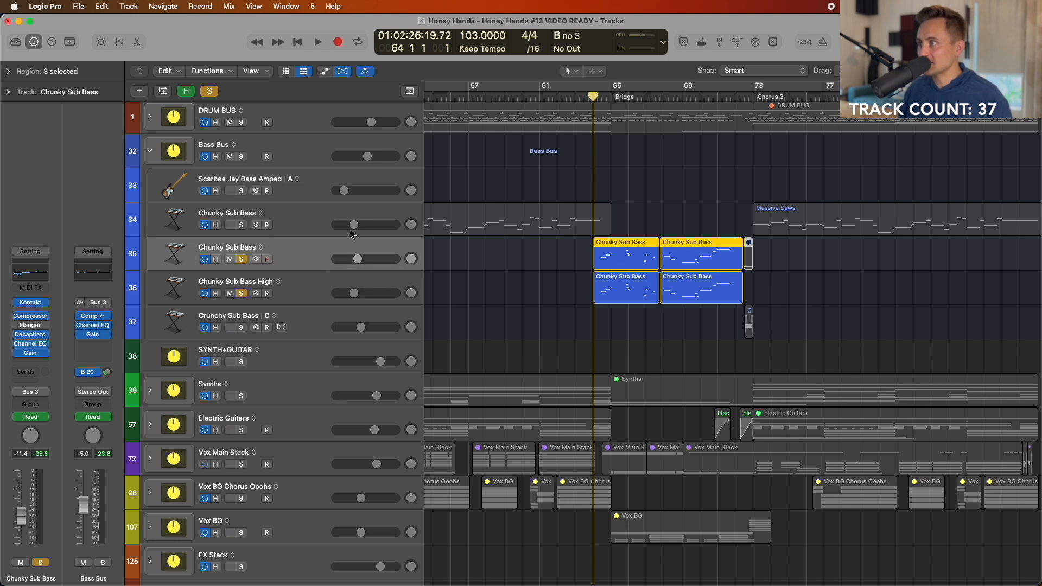
mouse_move(354, 229)
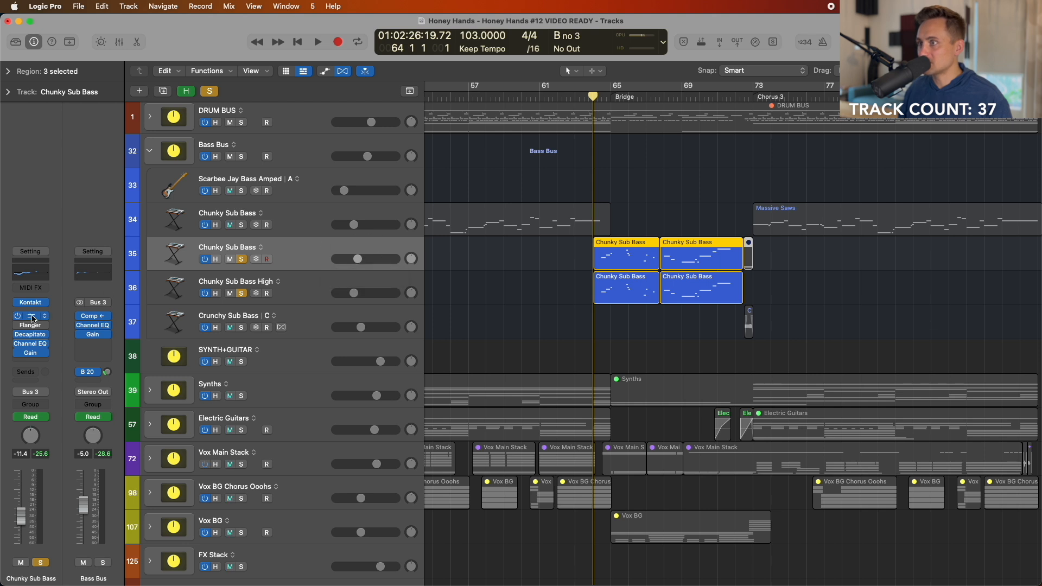
click(283, 217)
click(288, 250)
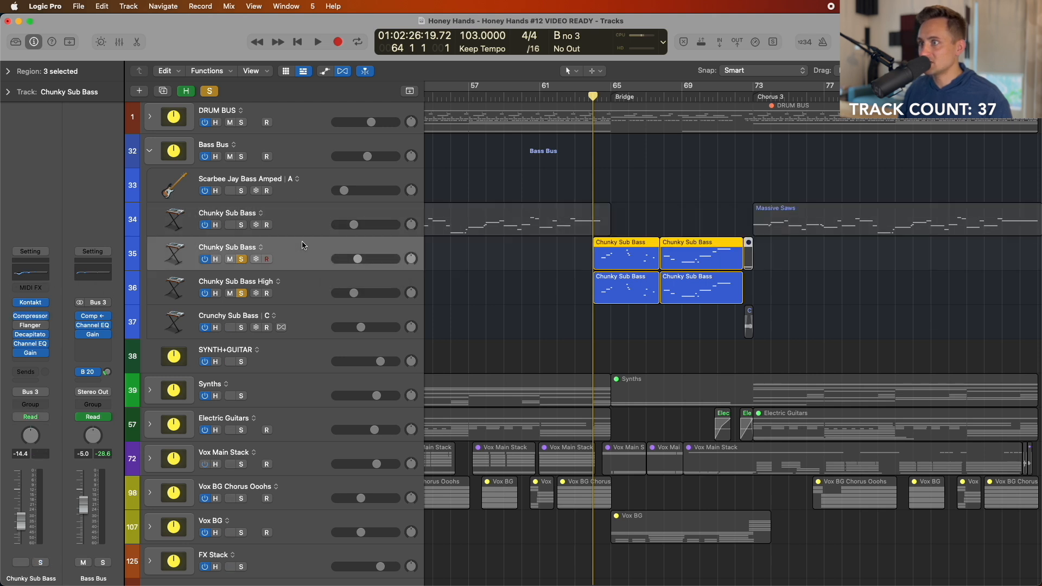
click(302, 227)
click(296, 253)
click(293, 227)
click(291, 256)
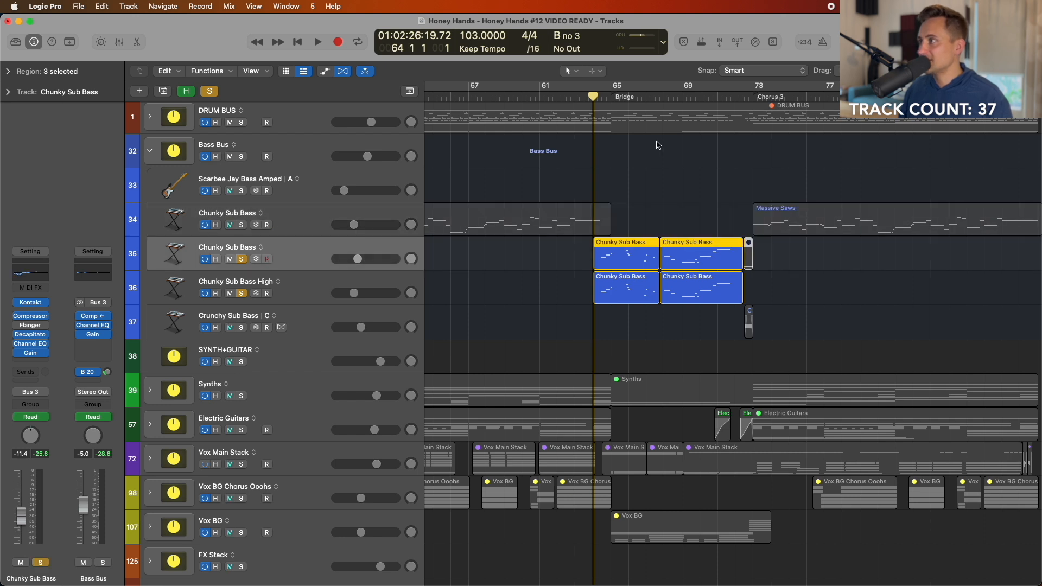
drag(593, 96, 593, 96)
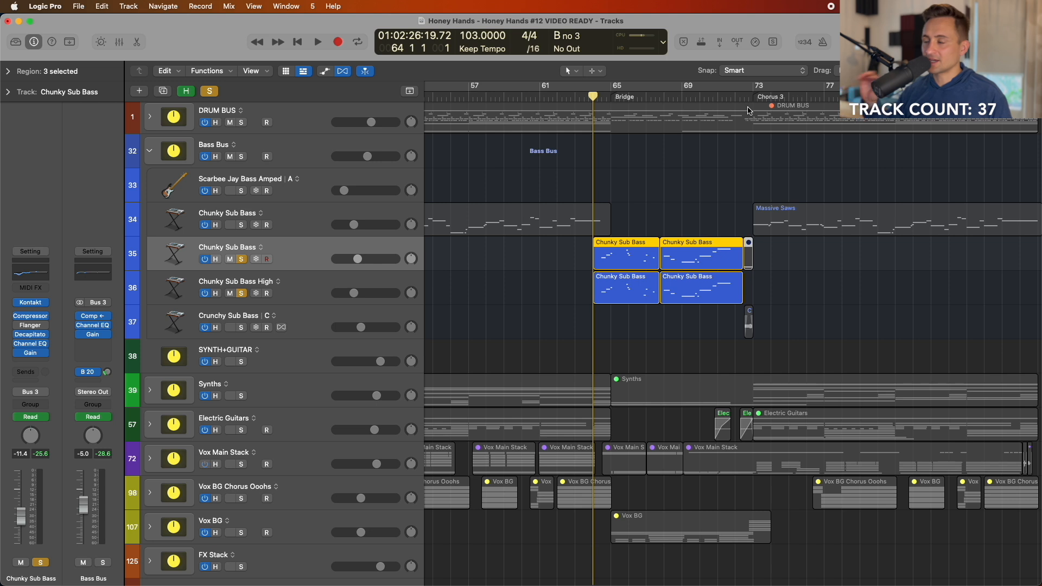
- Take the second Chunky Sub Bass and Chunky Sub Bass High out of solo and select the Crunchy Sub Bass track
click(241, 259)
click(241, 293)
key(super+Up)
click(318, 279)
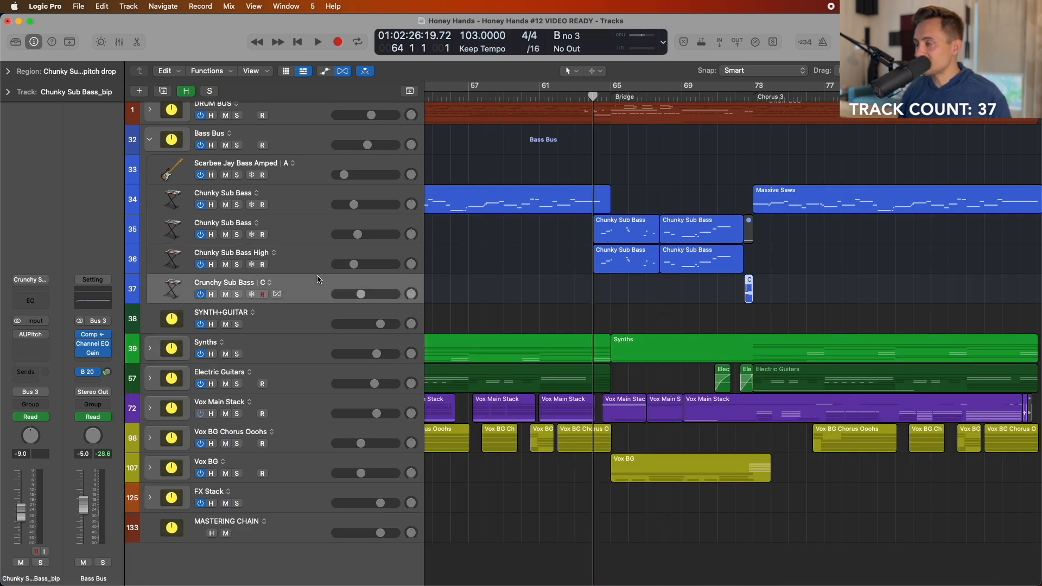
- Solo the Crunchy Sub Bass track and audition its pitch drop leading into Chorus 3 from bar 72
click(738, 95)
key(s)
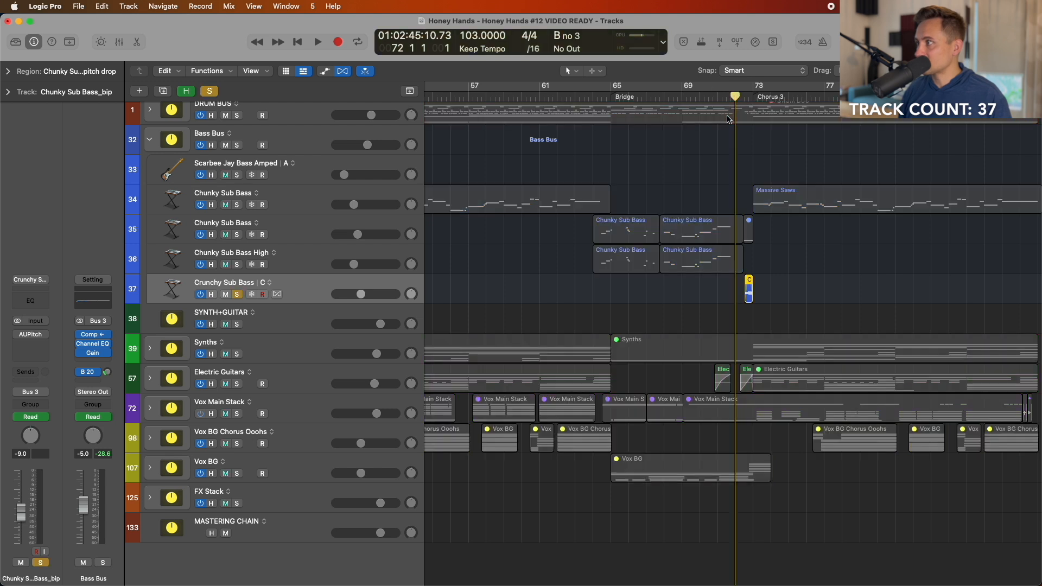
key(super+Right)
scroll(729, 120, right, 3)
scroll(728, 119, right, 3)
key(space)
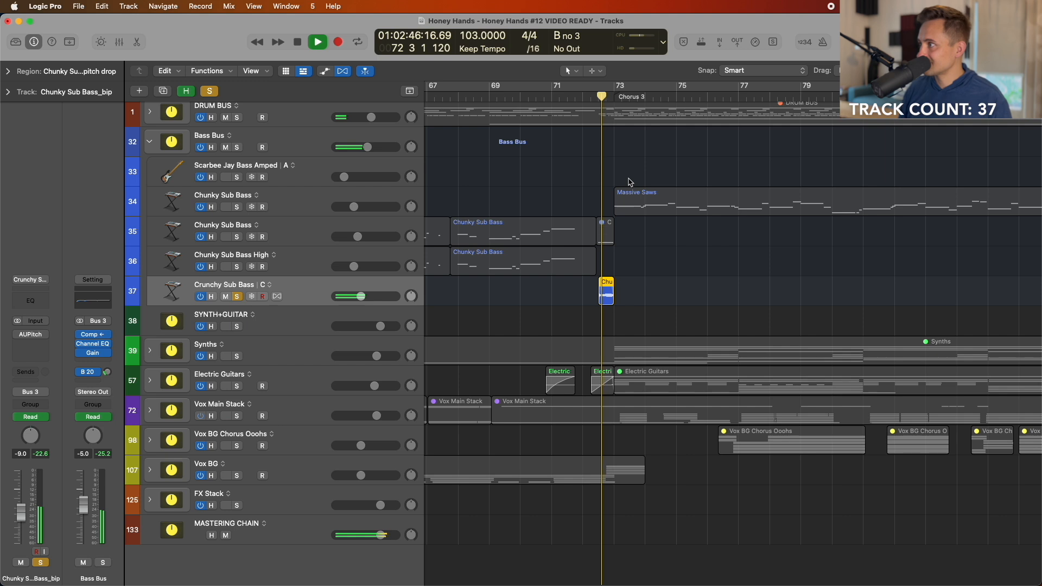
- Stop playback and show the track automation to inspect the AUPitch pitch curve on the Crunchy Sub Bass pitch drop region
key(space)
key(super+Down)
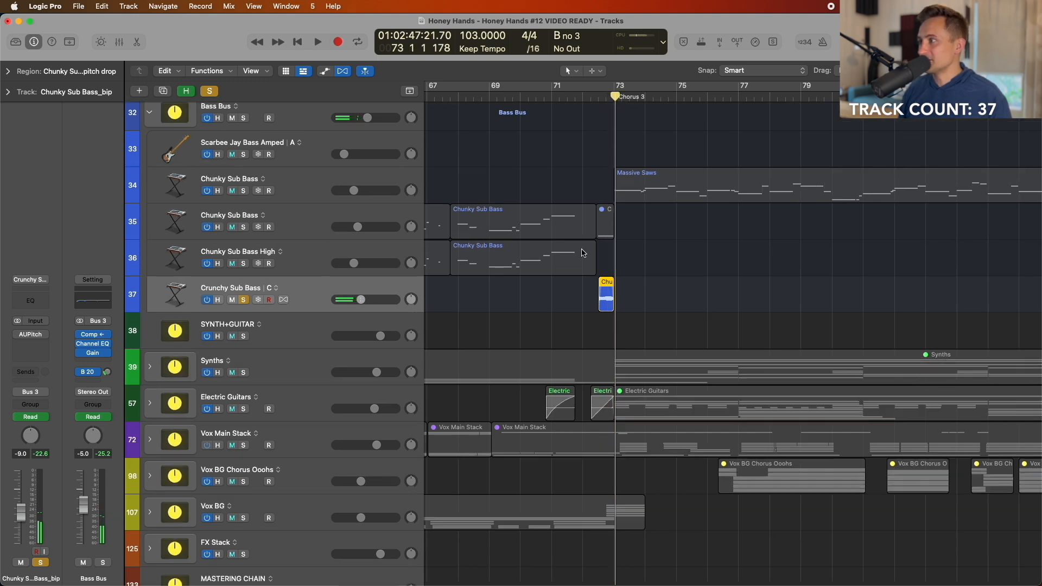
key(super+Down)
key(super+Down)
key(super+Down)
scroll(460, 247, up, 5)
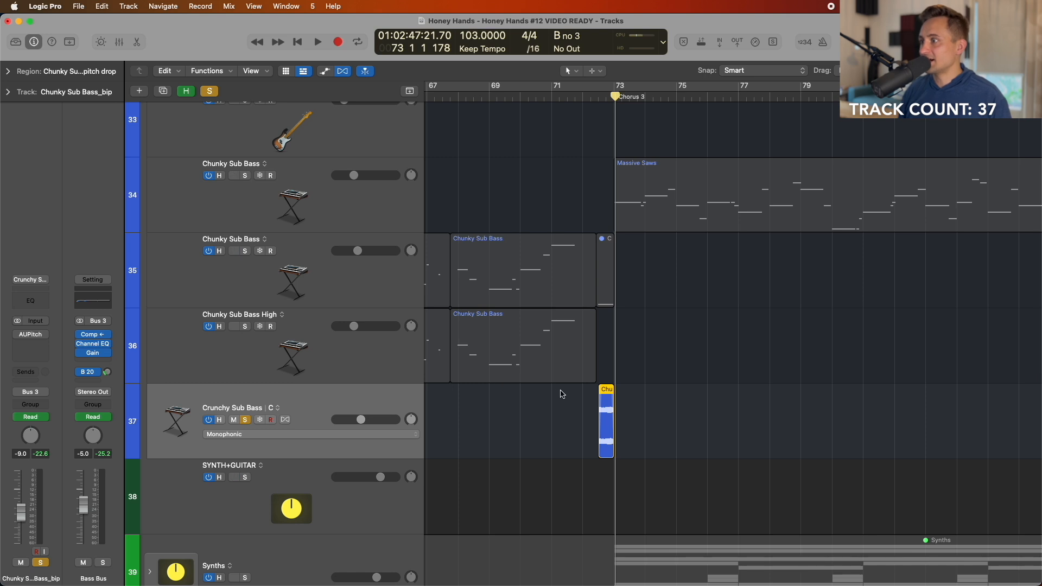
key(super+Right)
key(super+Right)
key(super+Right)
key(a)
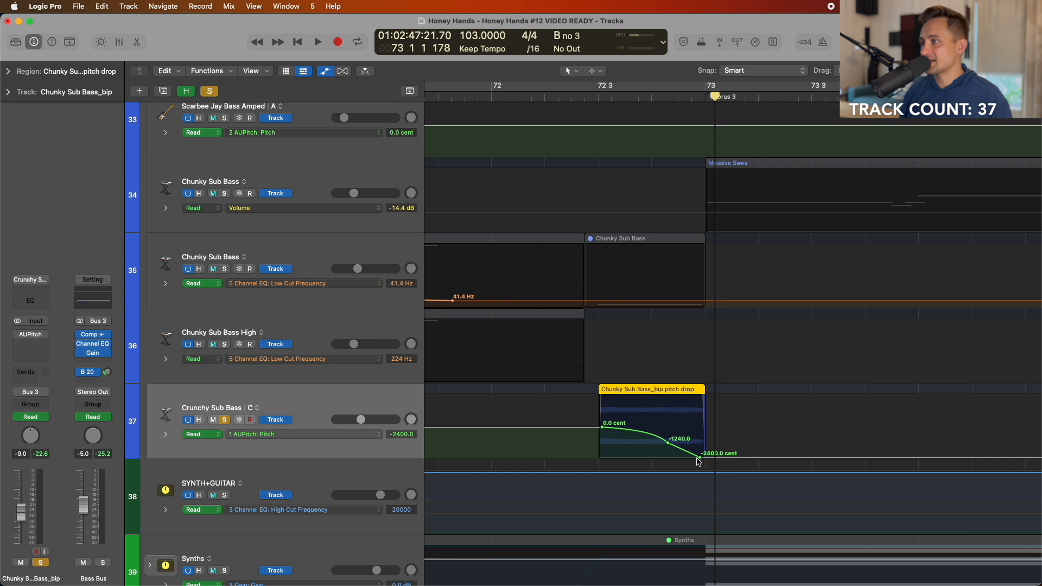
- Hide the track automation and examine the pitch drop region's waveform on the Crunchy Sub Bass track
key(super+f)
scroll(442, 405, down, 2)
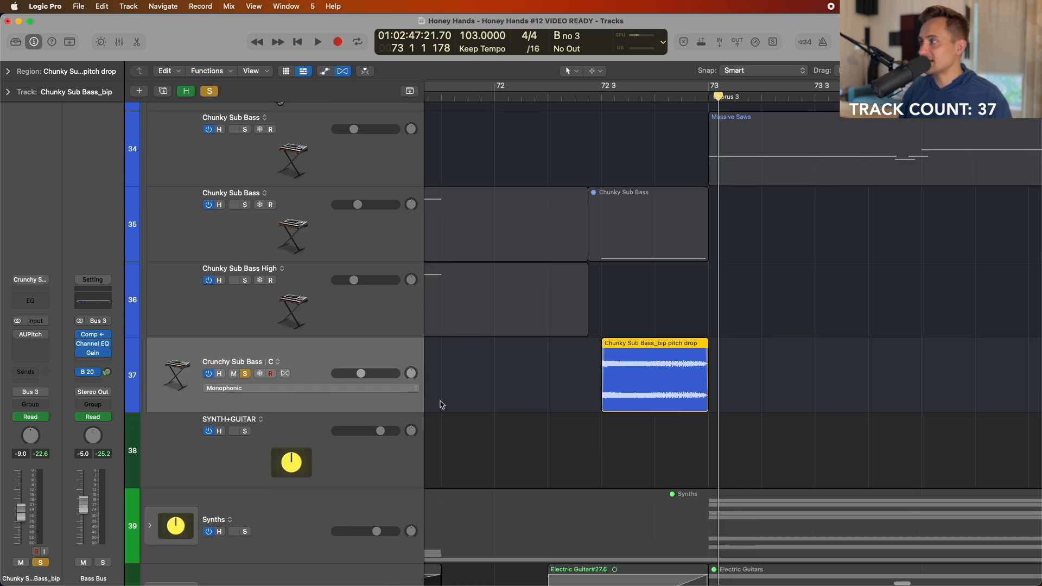
scroll(442, 405, up, 3)
scroll(442, 405, down, 1)
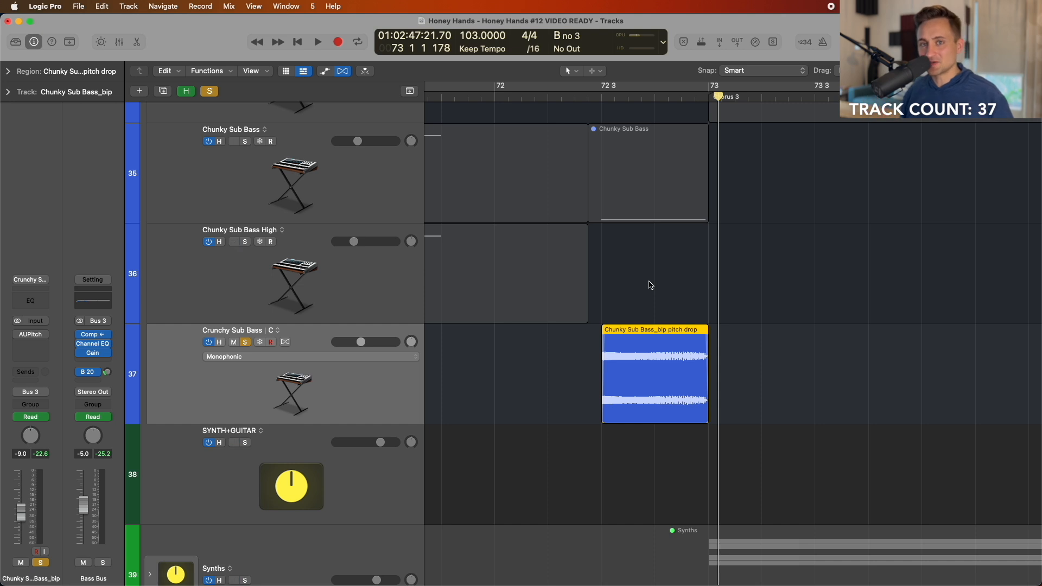
scroll(434, 337, up, 3)
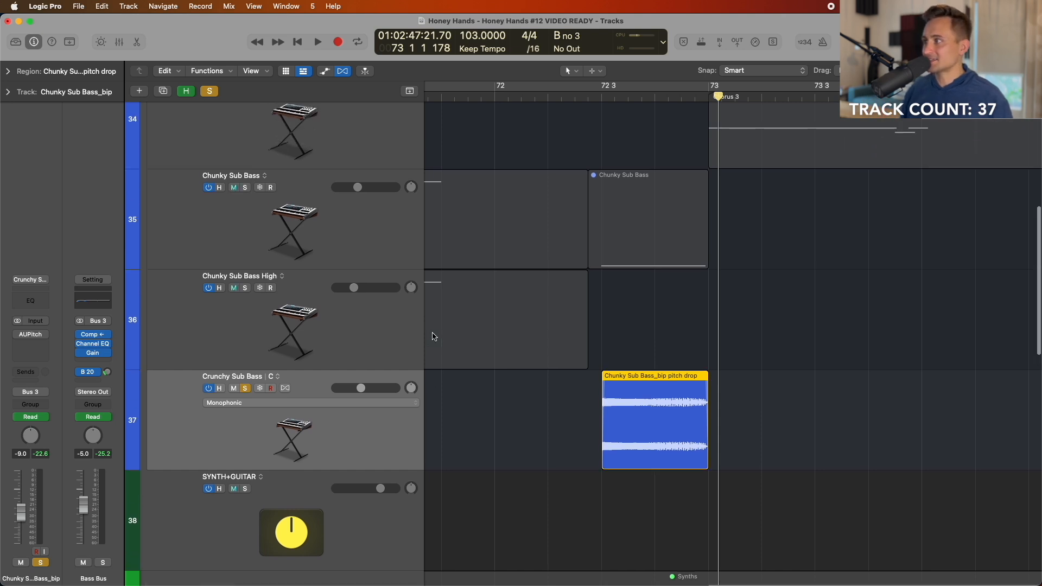
- Look over the Chunky Sub Bass tracks, reselect Crunchy Sub Bass and clear all solos in the project
key(super+Up)
key(super+Up)
key(super+Up)
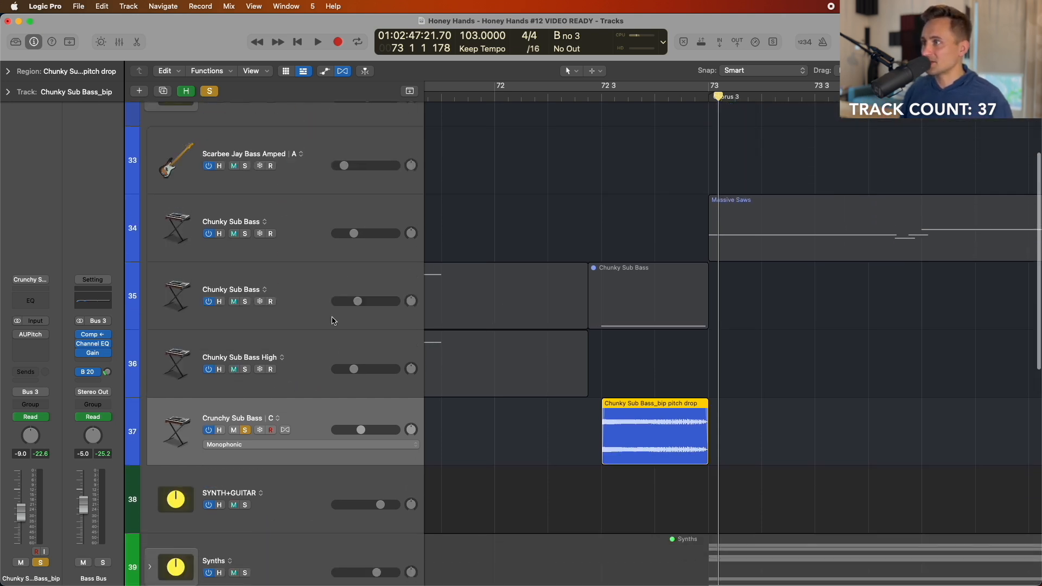
click(302, 320)
shift+click(302, 354)
click(324, 426)
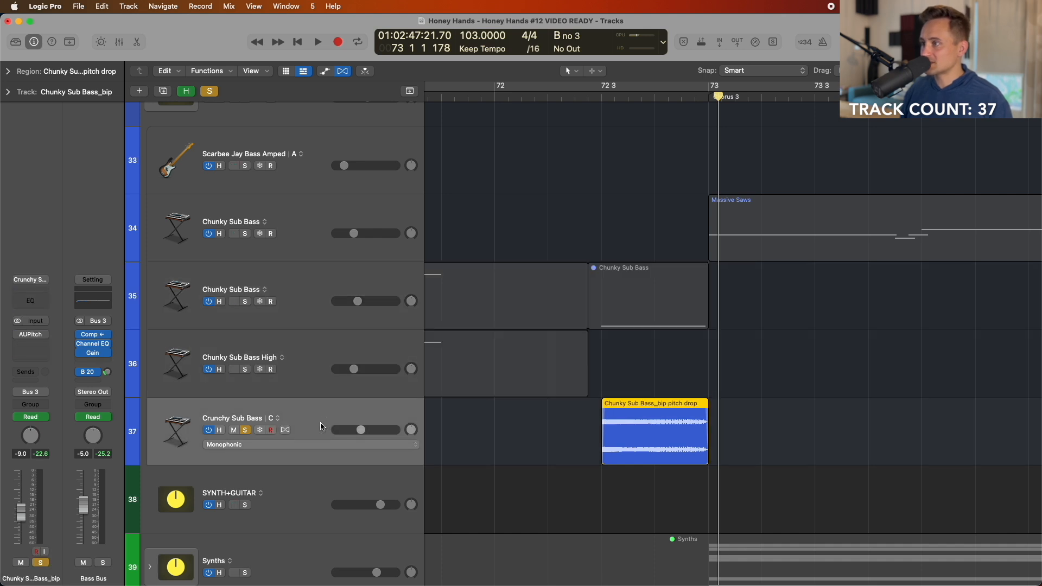
click(209, 91)
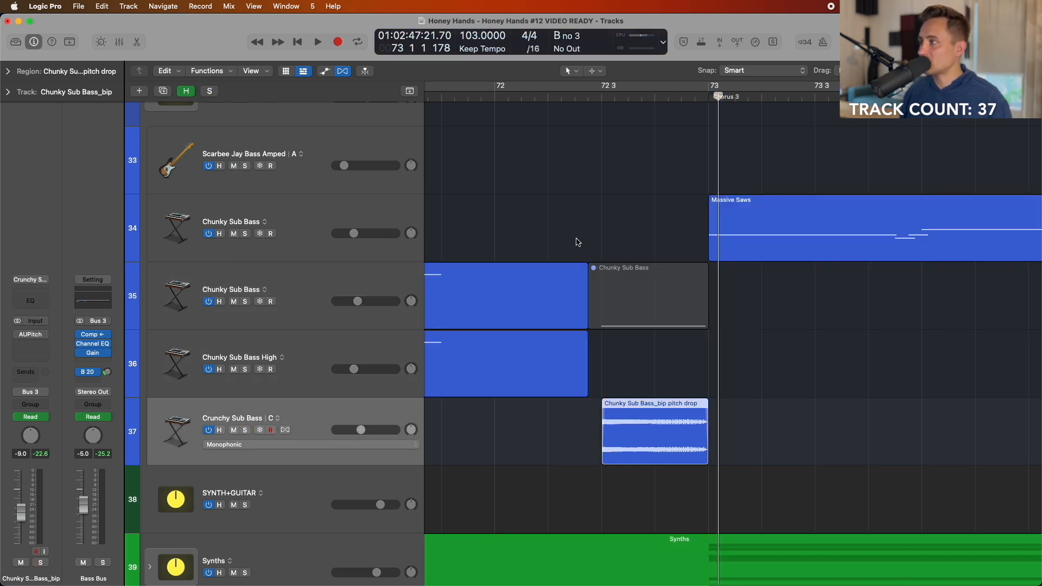
- Select the SYNTH+GUITAR bus track below the bass tracks to inspect its effect chain
key(super+Left)
key(super+Left)
key(super+Left)
key(super+Down)
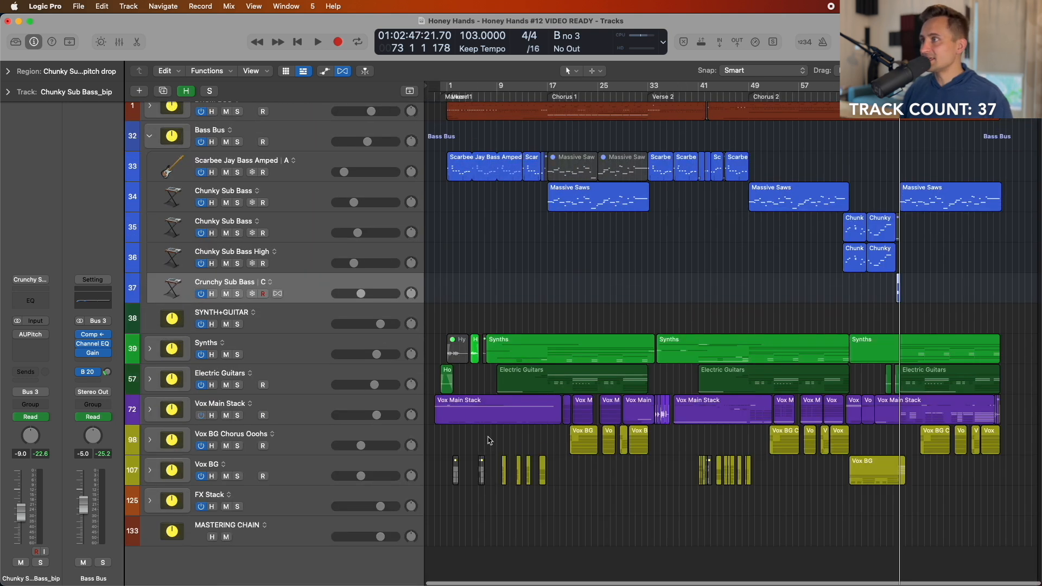
key(z)
click(296, 341)
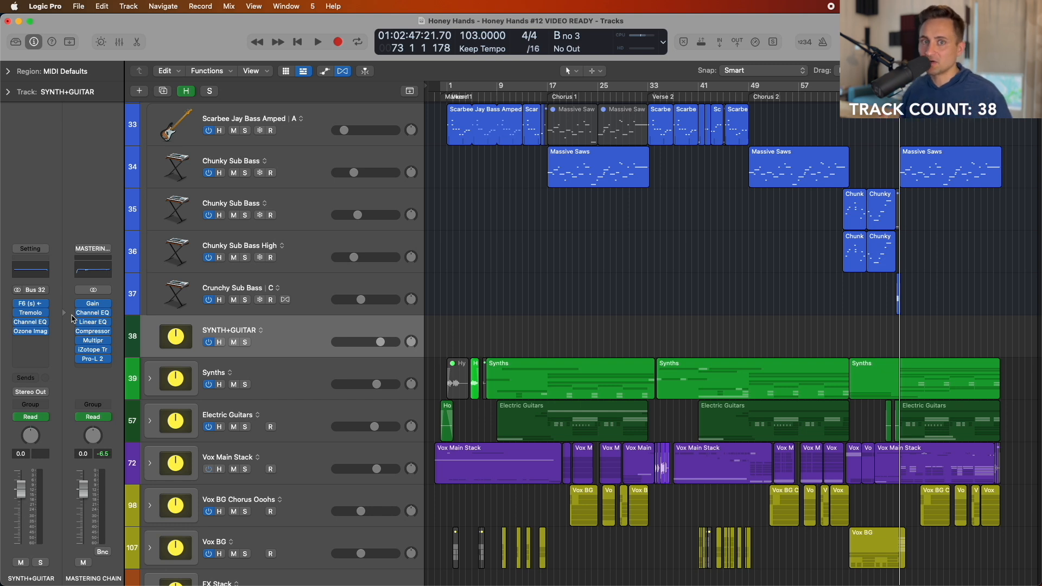
- Compare the output routing of the Synths and Electric Guitars stacks, finishing with the SYNTH+GUITAR bus selected
click(274, 376)
click(292, 406)
click(293, 387)
click(295, 425)
click(294, 389)
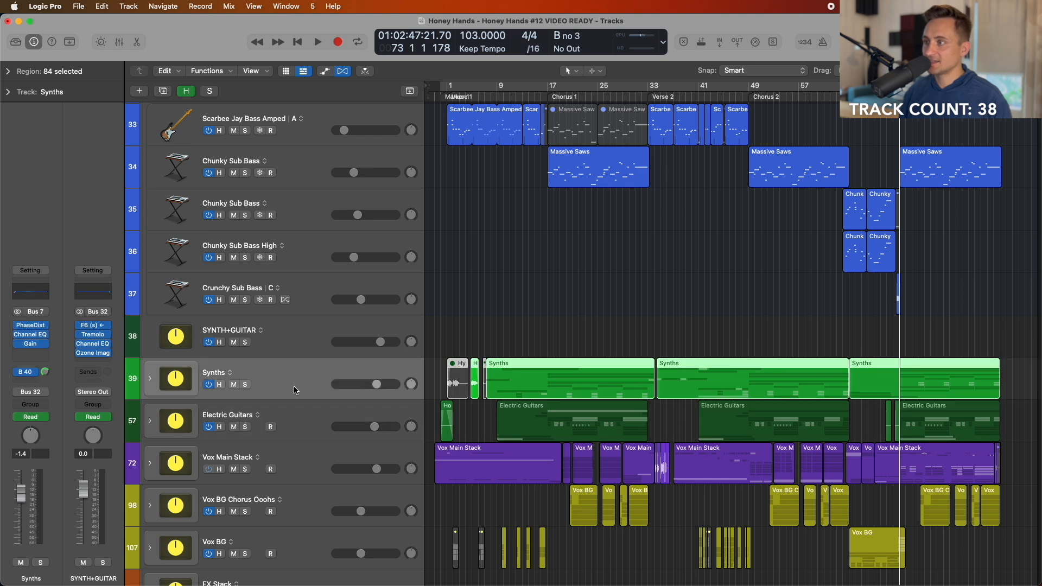
click(303, 423)
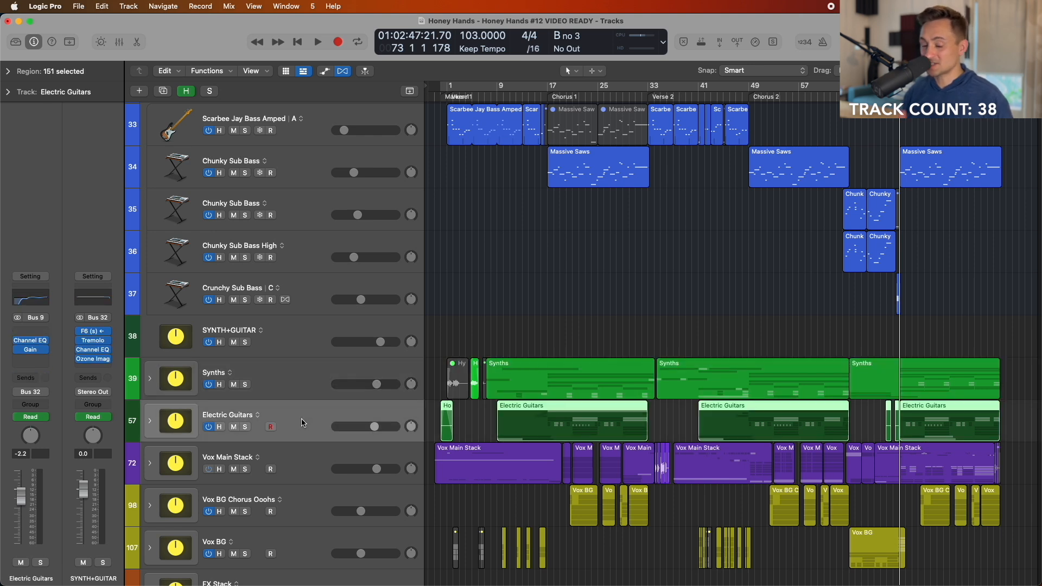
click(295, 353)
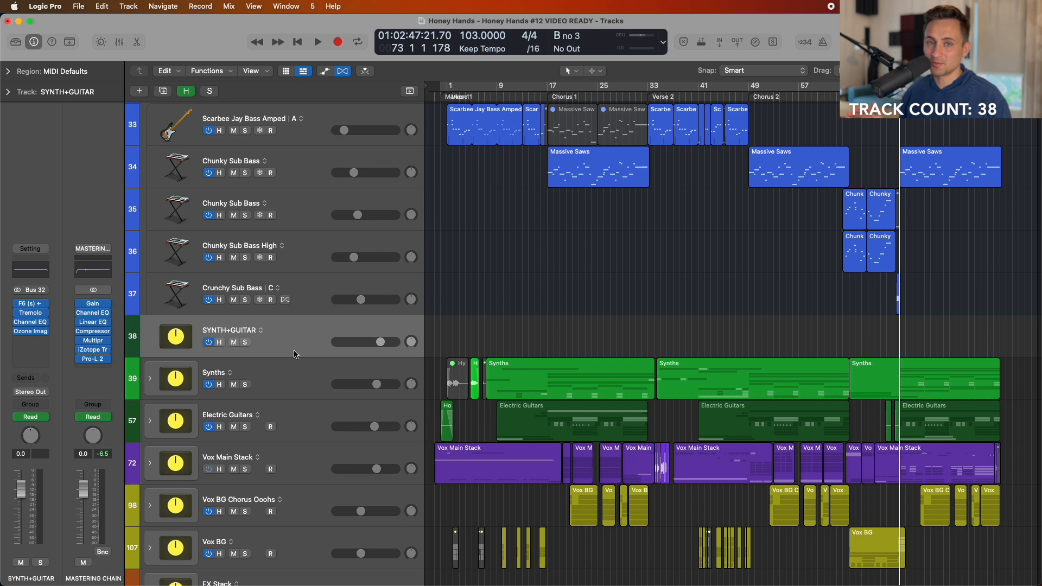
- Expand the Synths stack and look through all of its individual tracks
scroll(185, 289, down, 3)
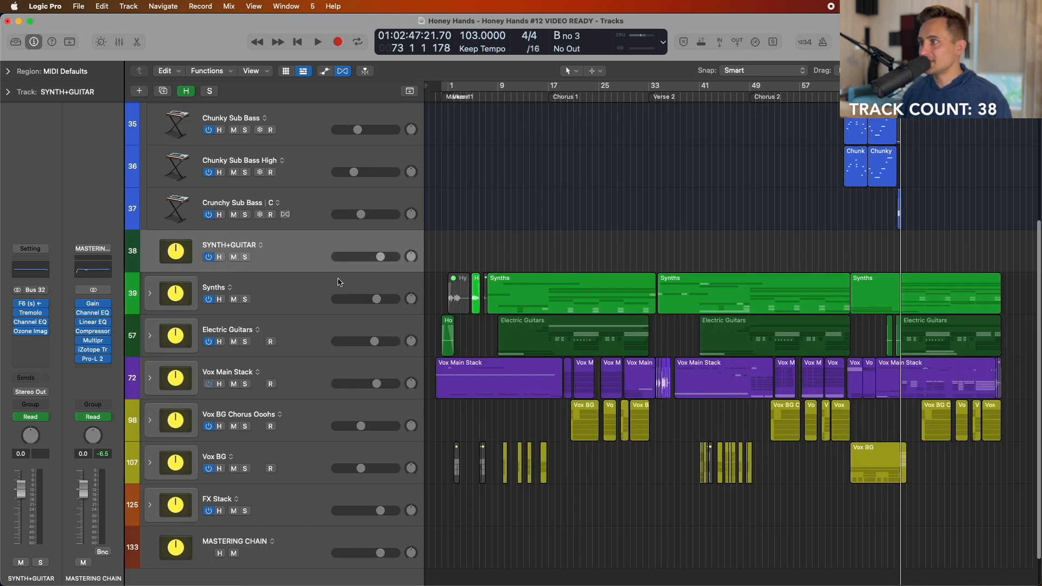
click(185, 289)
click(149, 293)
scroll(395, 313, down, 8)
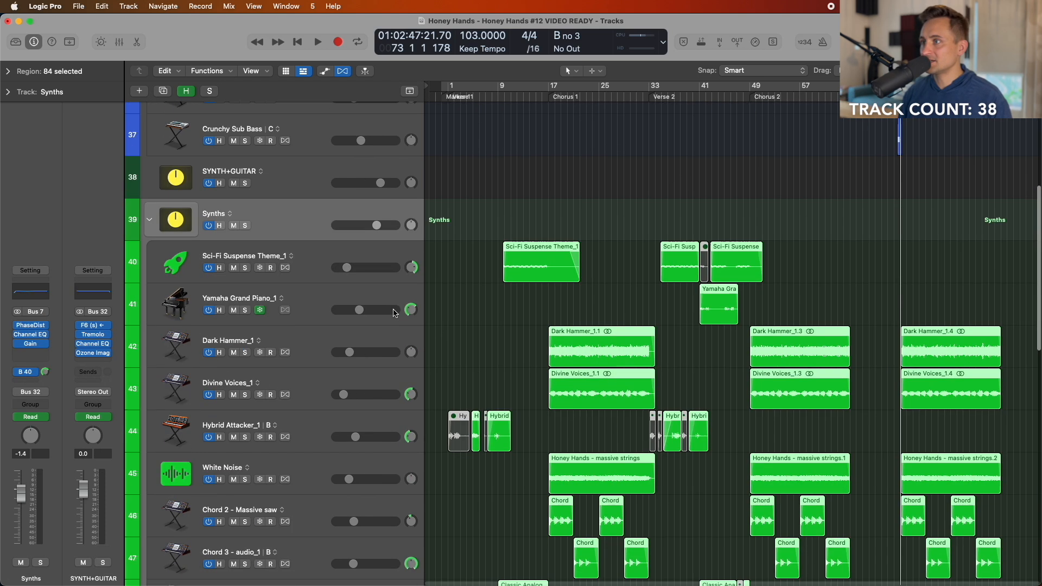
scroll(394, 313, down, 10)
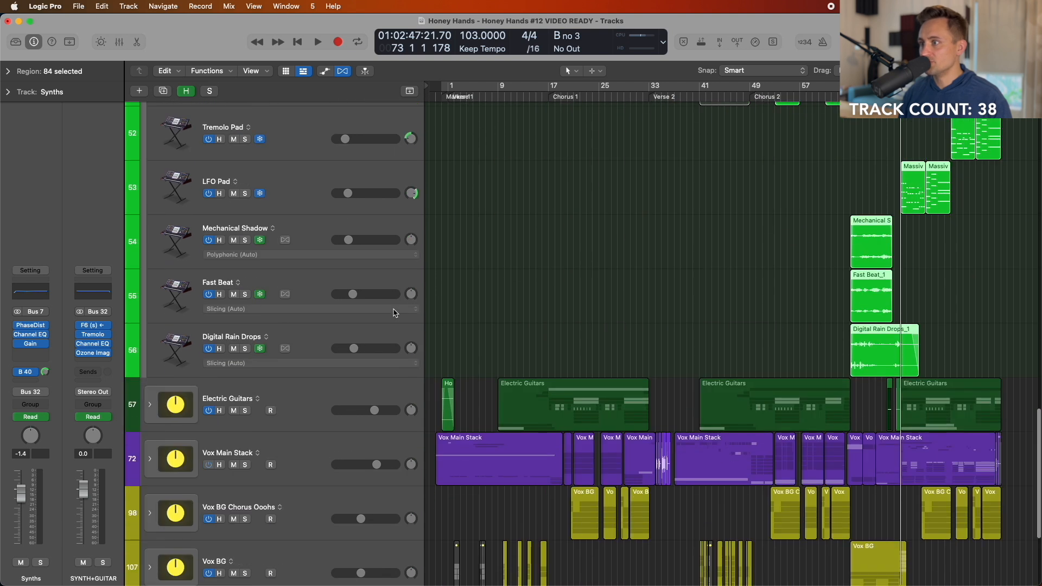
scroll(363, 330, up, 15)
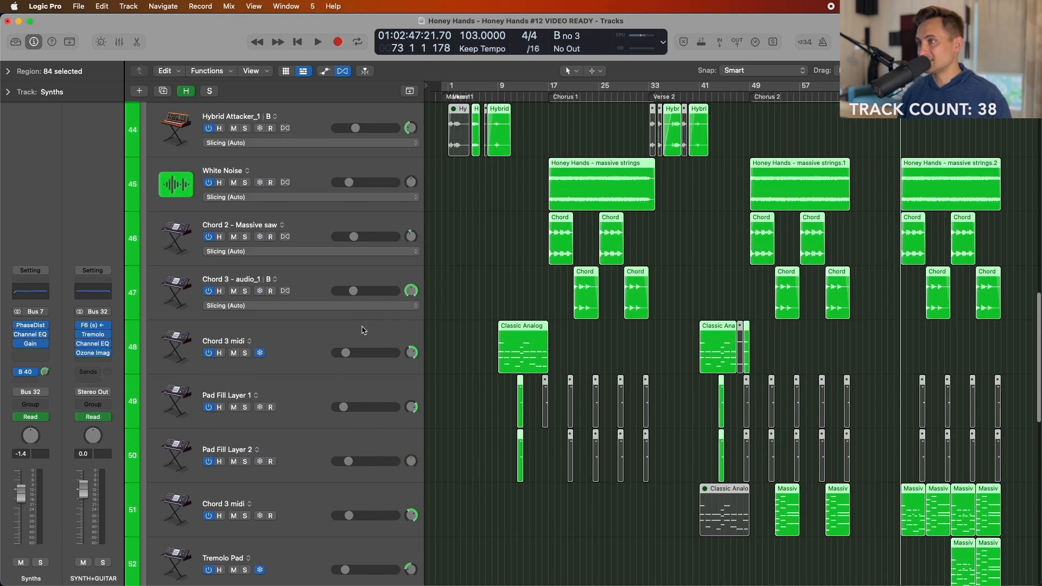
scroll(363, 330, up, 1)
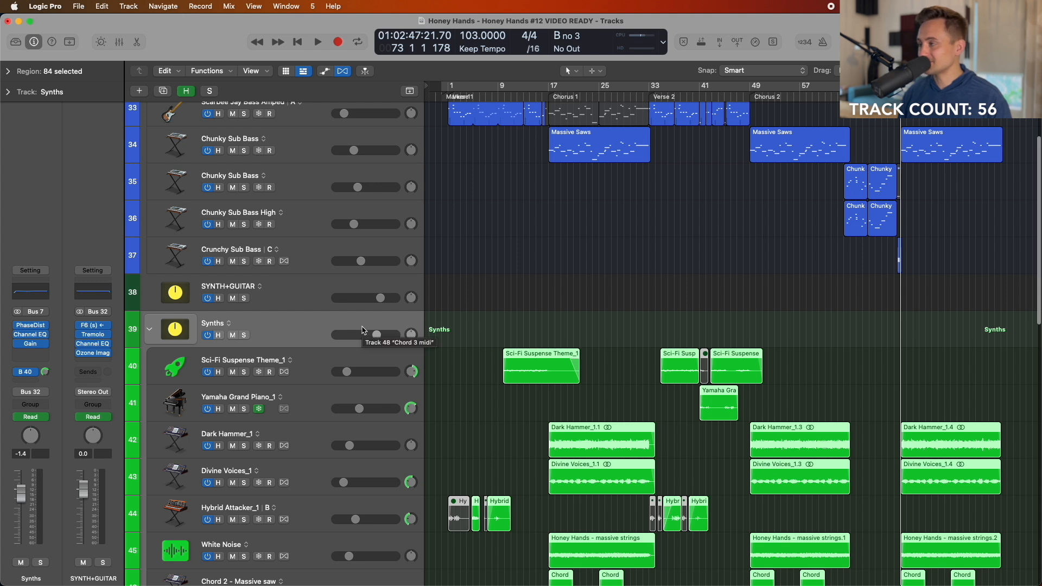
scroll(363, 330, down, 5)
scroll(708, 158, down, 6)
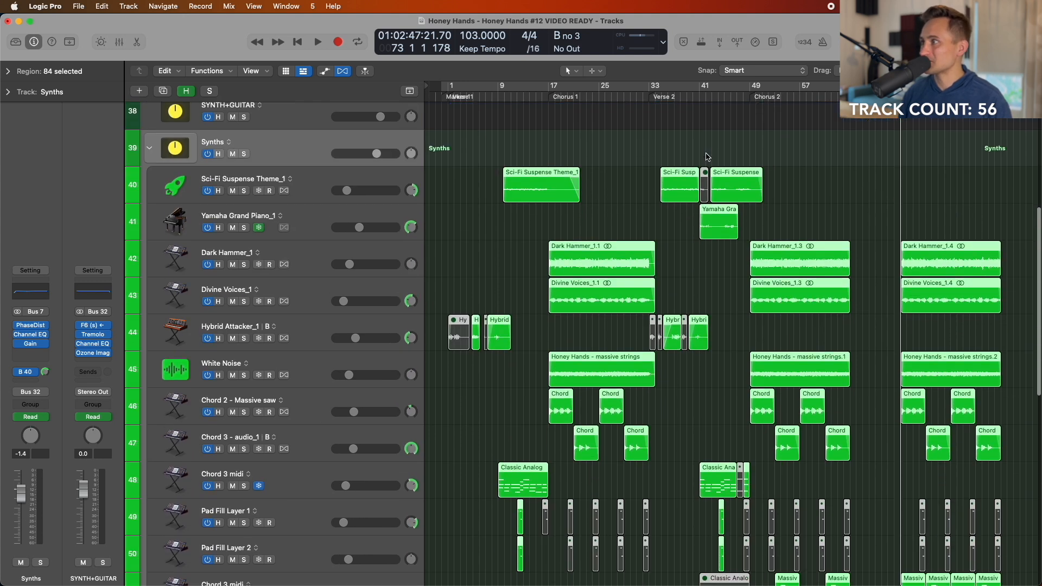
- Solo the Sci-Fi Suspense Theme_1 track and audition it from bar 10
key(super+Up)
key(super+Up)
key(super+Up)
click(541, 96)
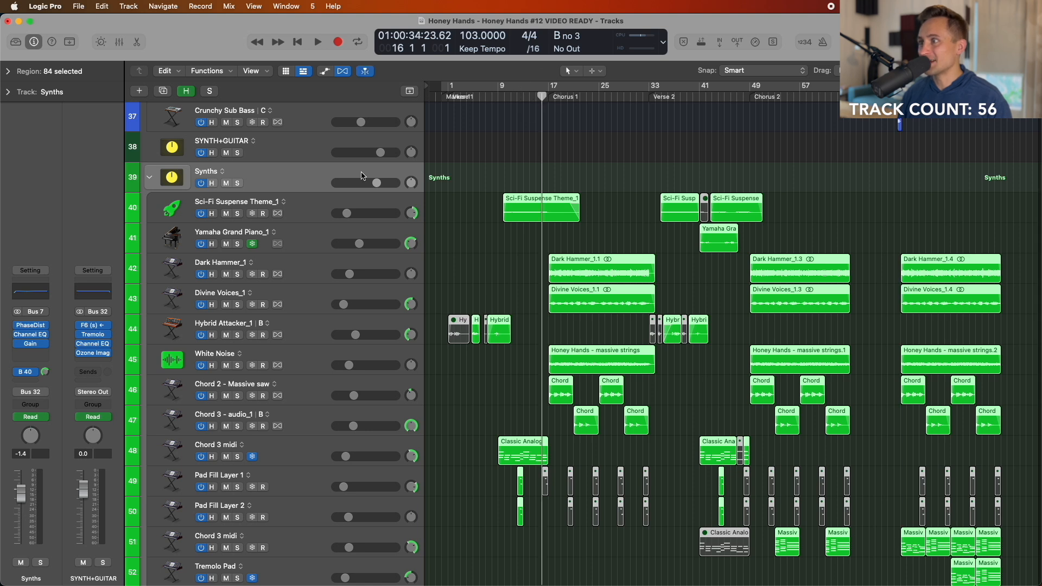
click(329, 207)
scroll(542, 206, down, 1)
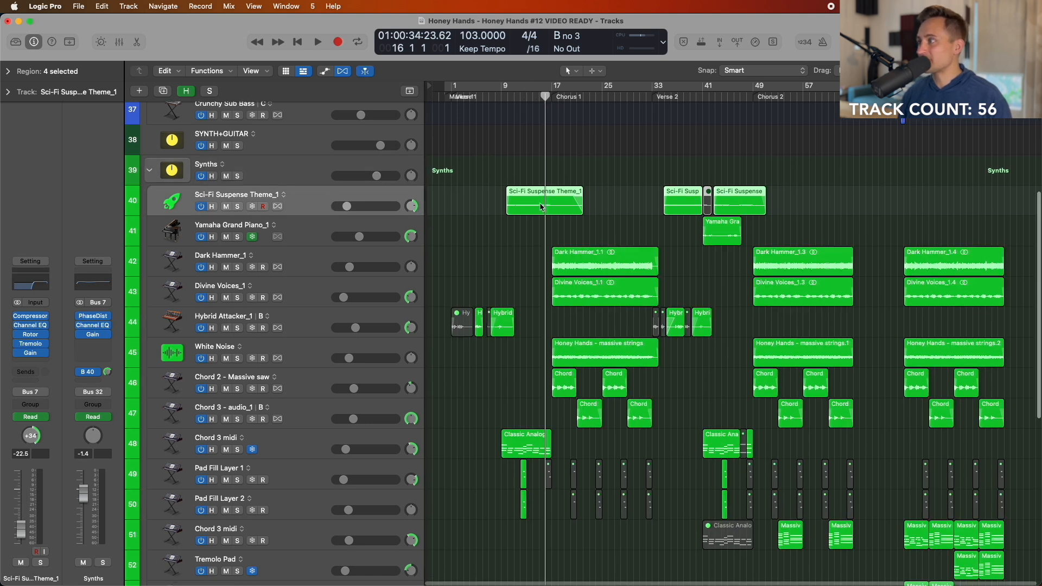
scroll(542, 207, down, 2)
scroll(542, 209, up, 3)
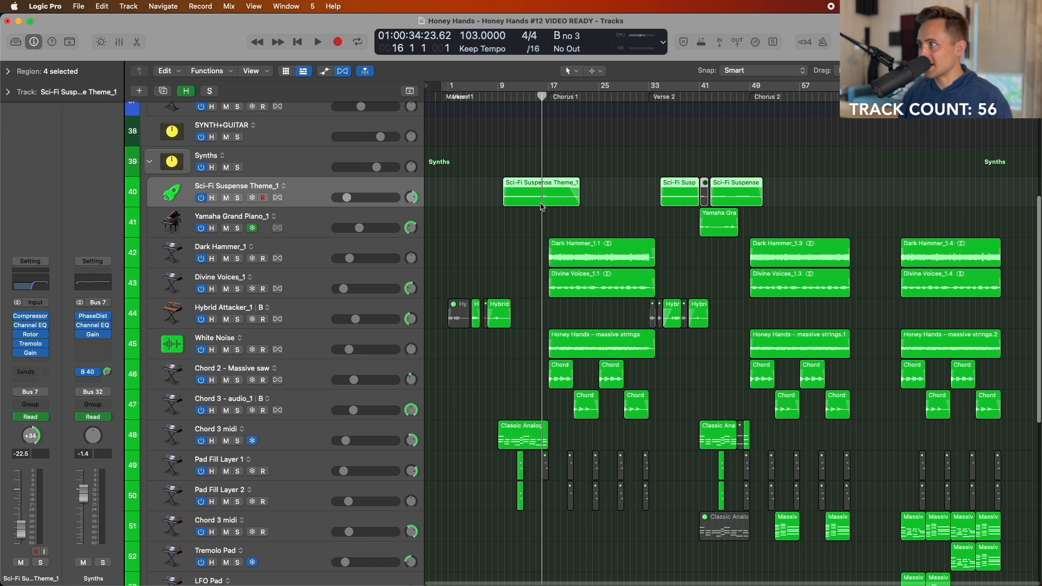
click(501, 94)
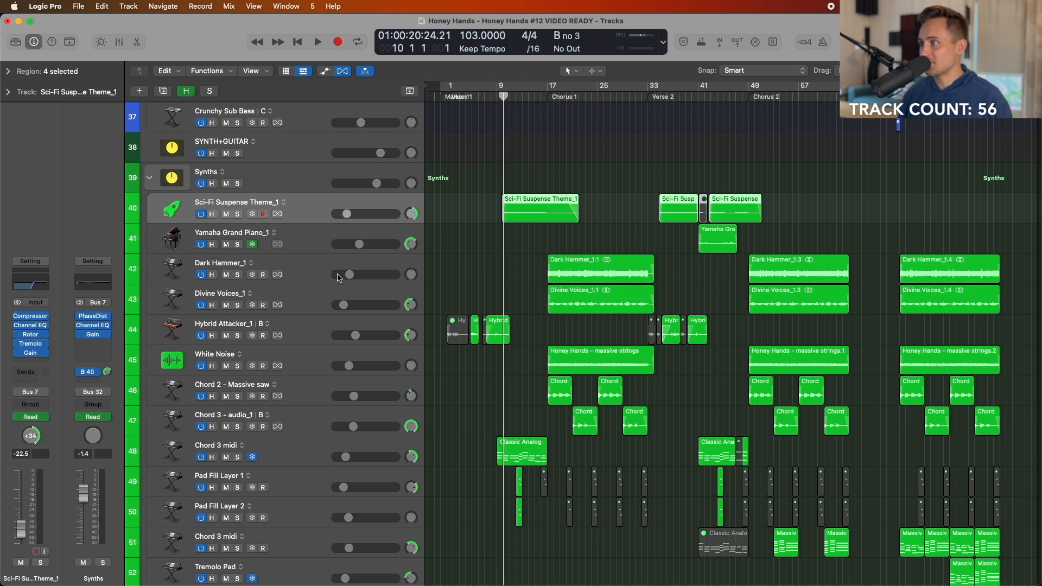
key(s)
key(space)
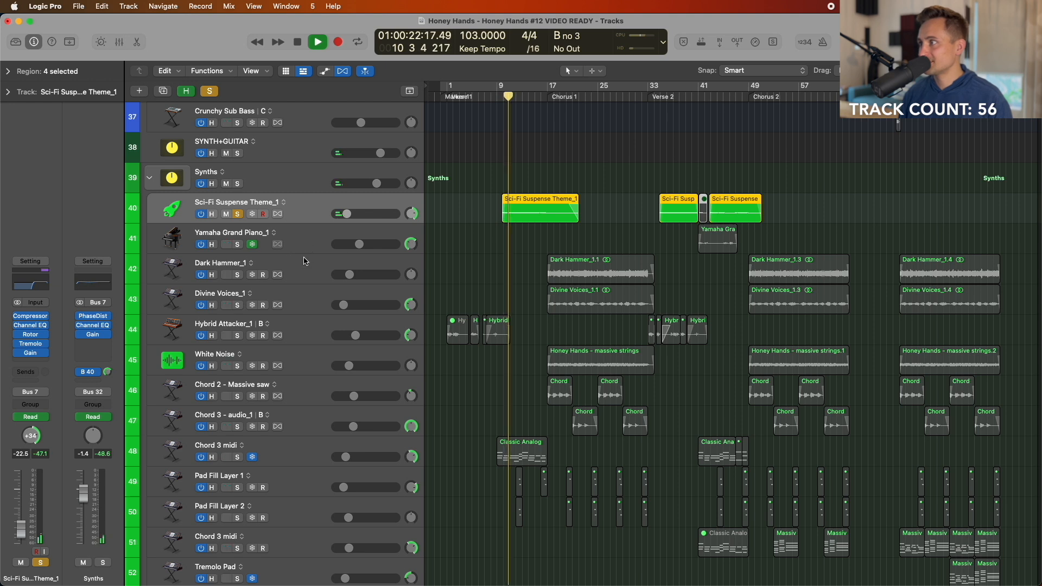
- Restart playback from the beginning of the song and add Hybrid Attacker_1 and the track 48 Chord 3 midi to the solo
key(Return)
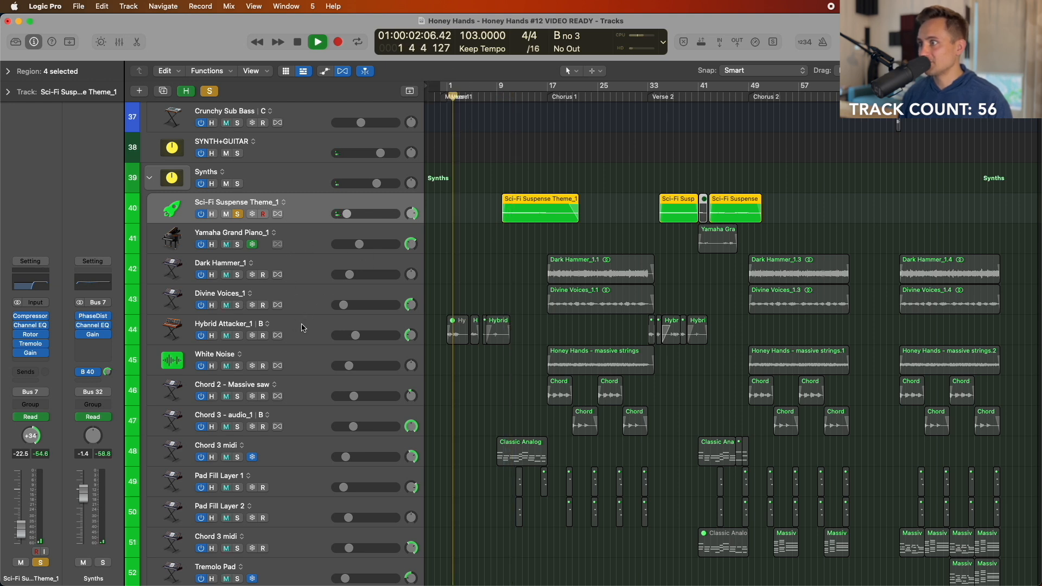
click(313, 331)
key(s)
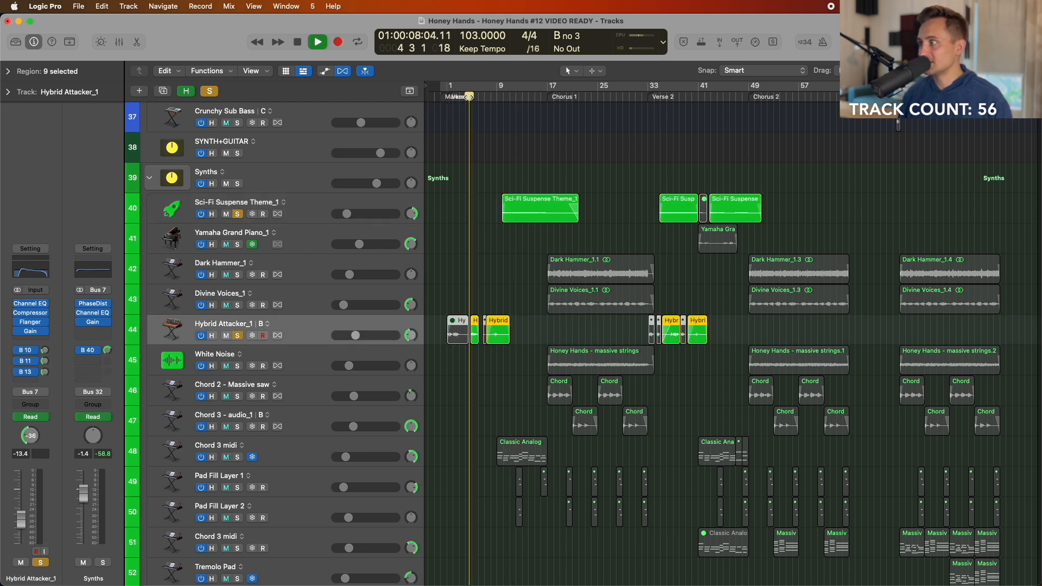
click(296, 463)
key(s)
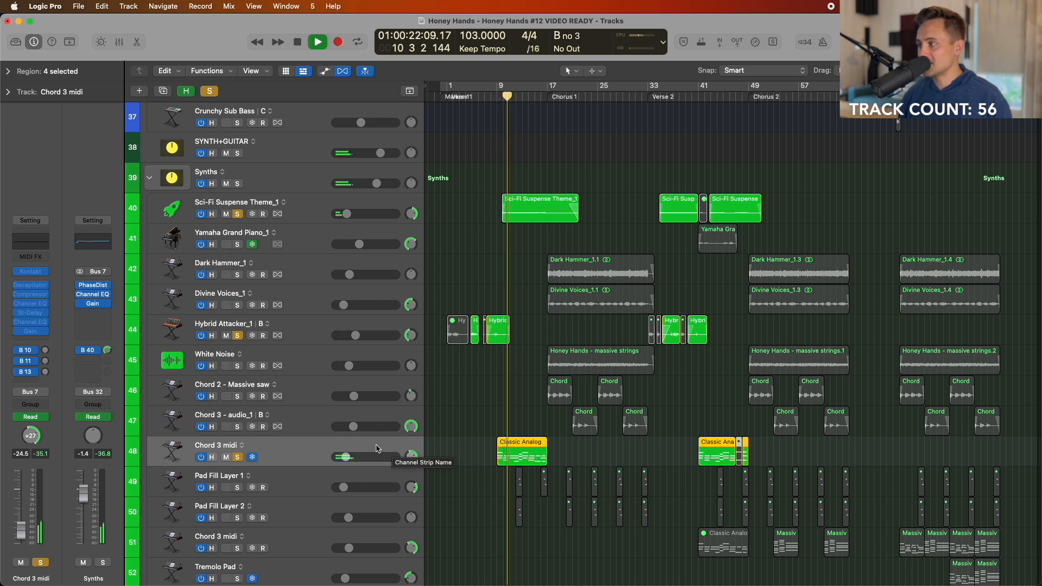
- Add Pad Fill Layer 1 and Pad Fill Layer 2 to the solo, listen to their fill at bar 12 and stop playback
click(308, 484)
click(303, 512)
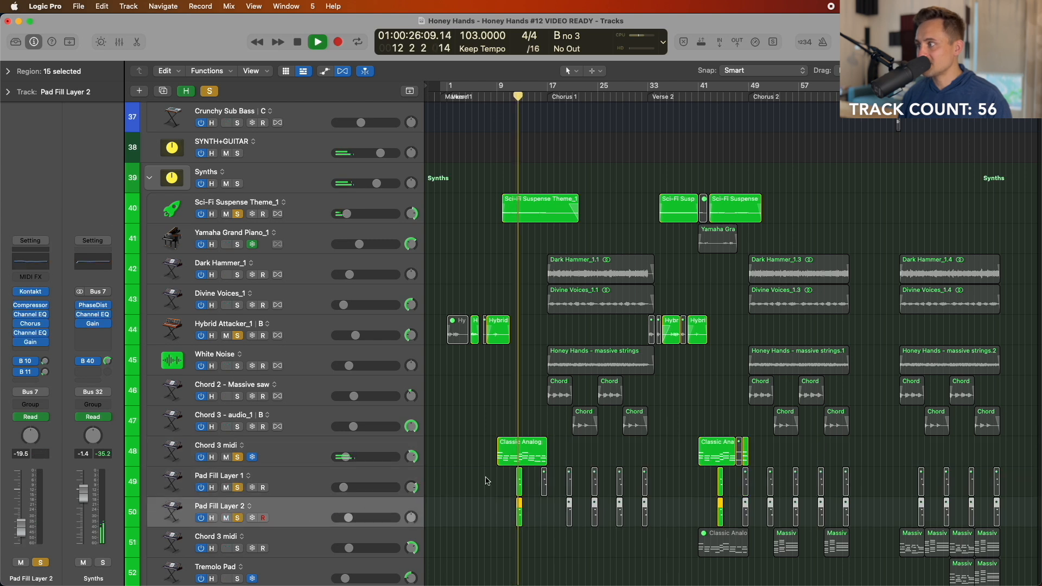
scroll(486, 478, down, 3)
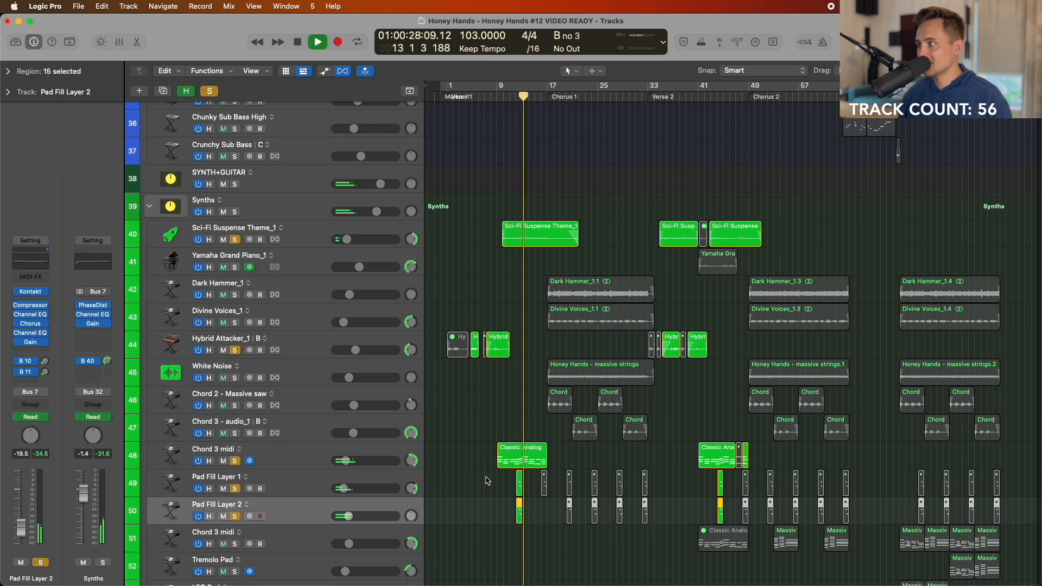
key(space)
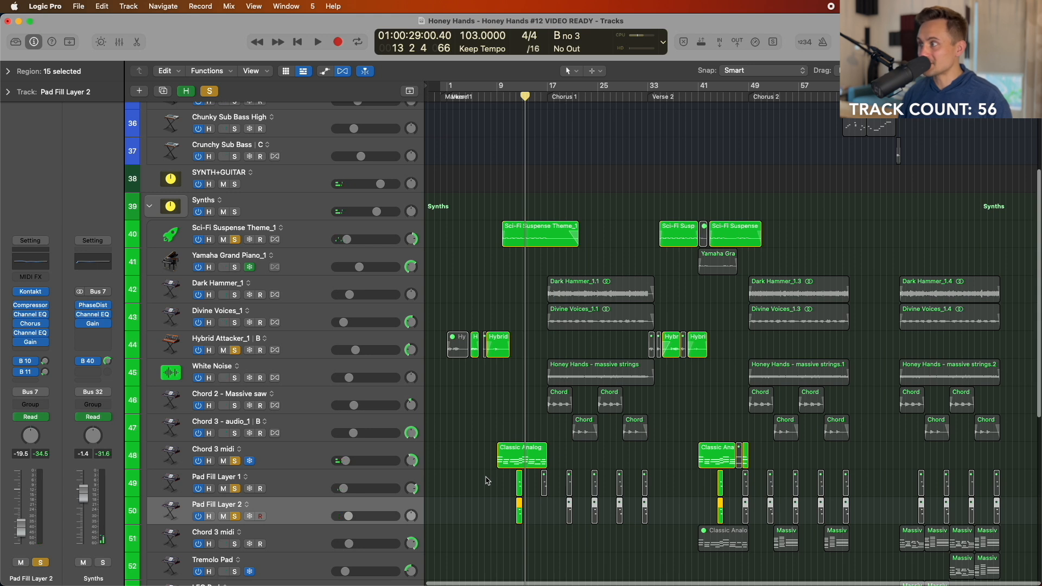
- Select the Pad Fill Layer 1 and Pad Fill Layer 2 regions at bar 12 together and open them in the Piano Roll
scroll(489, 483, up, 3)
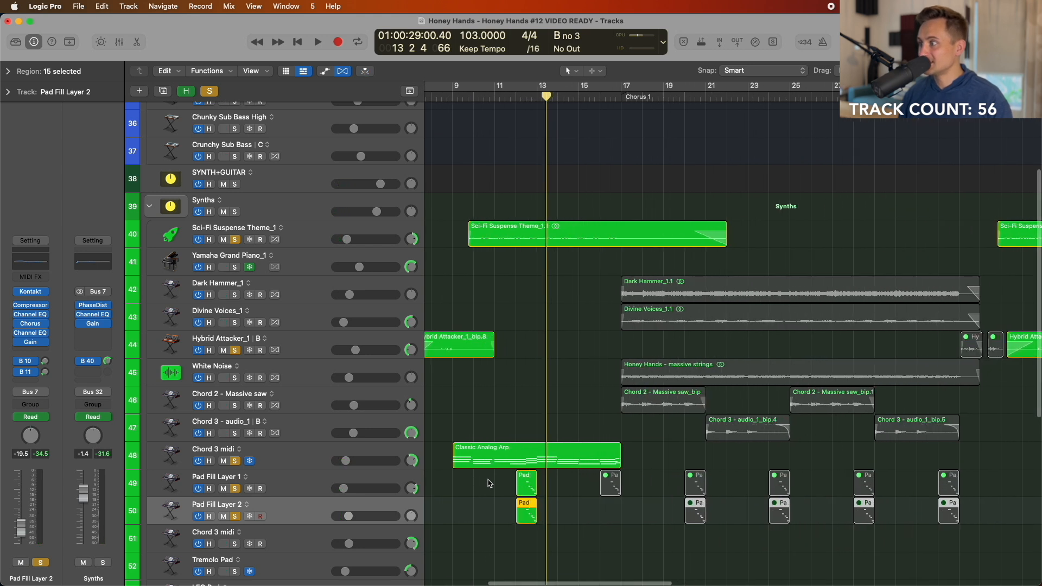
scroll(489, 483, down, 1)
scroll(488, 483, down, 2)
click(304, 399)
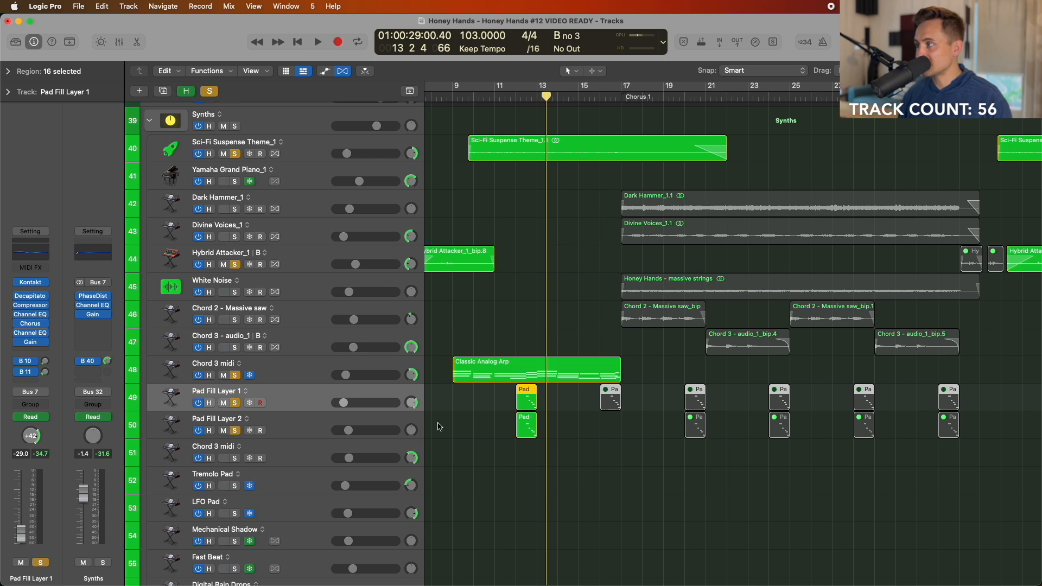
drag(453, 384, 541, 440)
key(p)
- Examine the notes of both pad fill regions, close the Piano Roll and select the Pad Fill Layer 2 track
key(super+Left)
key(super+Left)
key(super+Left)
key(super+Left)
key(super+Left)
key(super+Left)
scroll(417, 470, up, 2)
scroll(416, 470, down, 12)
key(p)
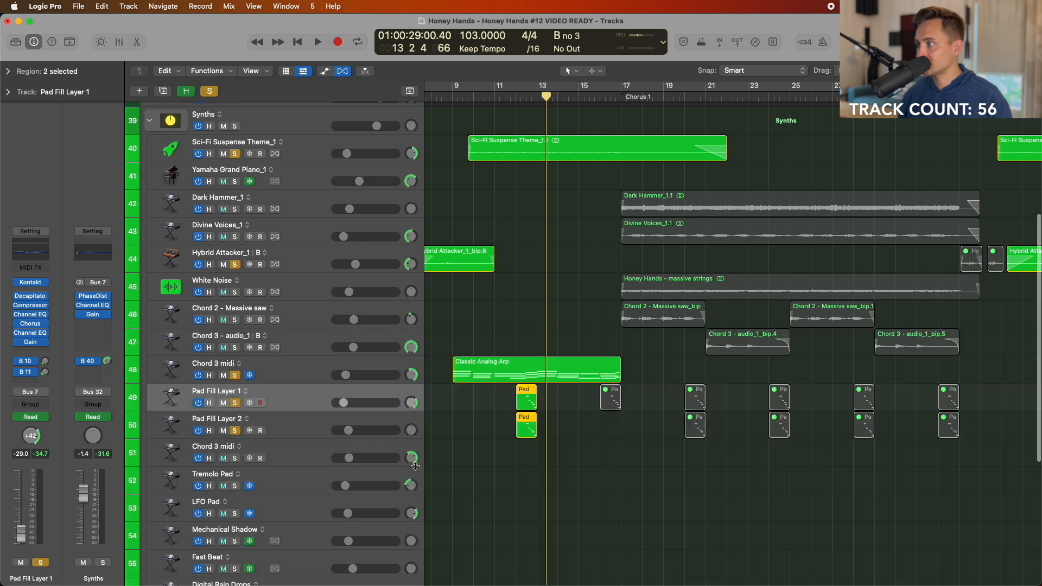
click(298, 415)
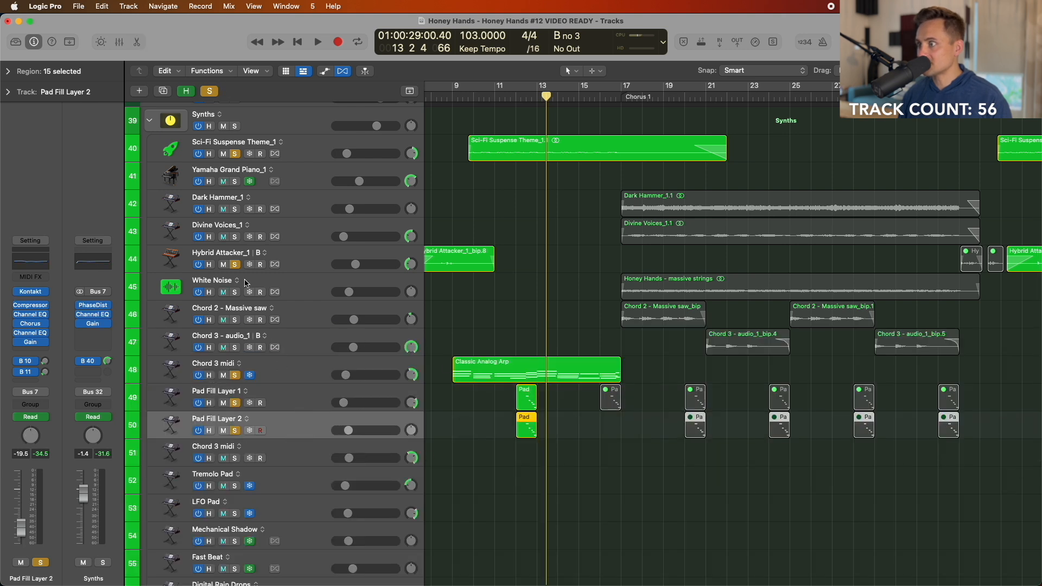
- Clear the current solos and solo Pad Fill Layer 1, Pad Fill Layer 2 and the track 51 Chord 3 midi
scroll(575, 161, right, 3)
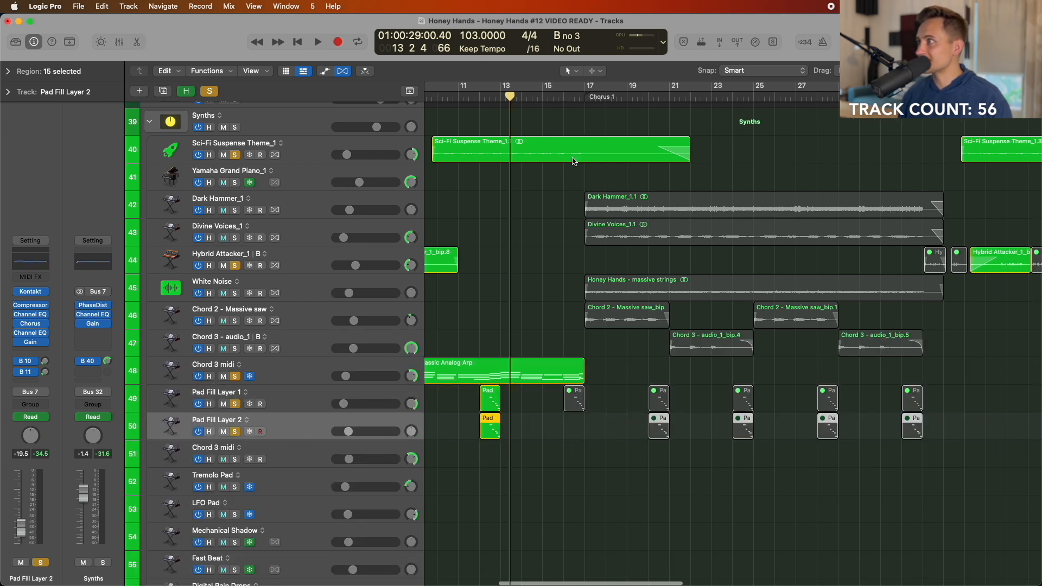
scroll(546, 138, right, 4)
scroll(543, 126, up, 3)
click(513, 96)
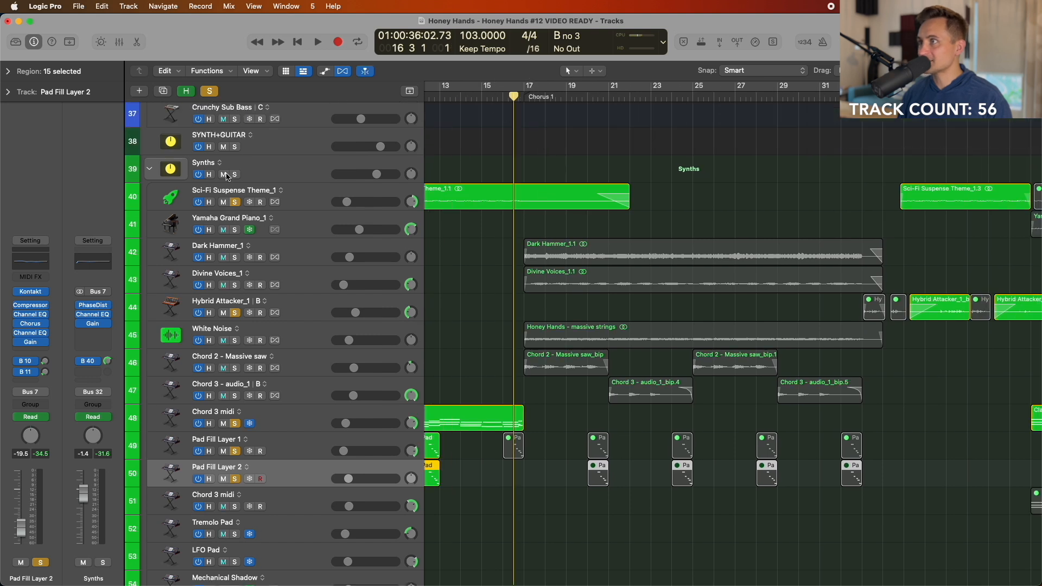
click(210, 91)
click(234, 451)
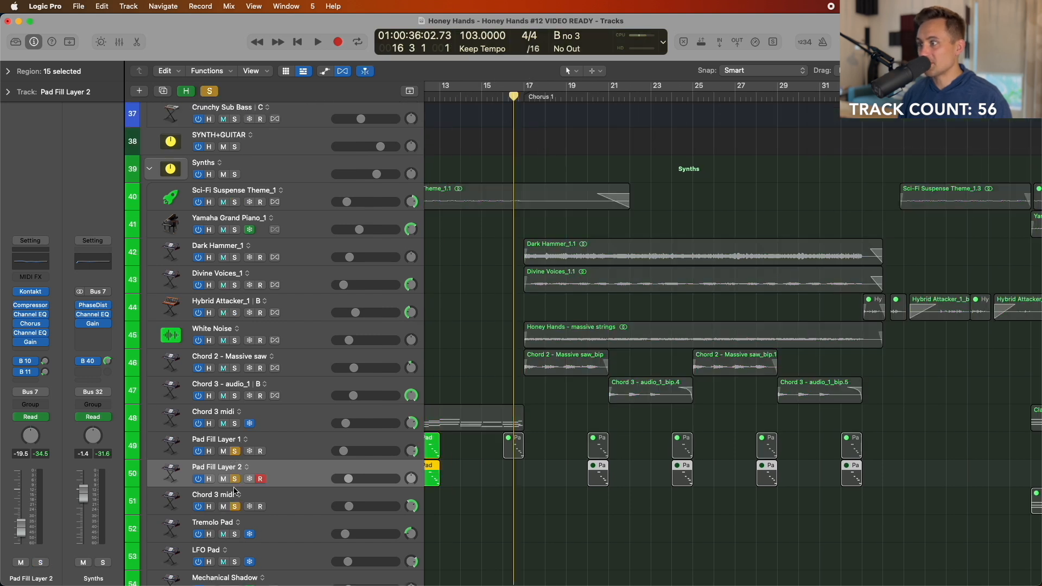
- Take Pad Fill Layer 2 out of the solo and play Pad Fill Layer 1 from bar 12
scroll(461, 326, left, 5)
click(489, 95)
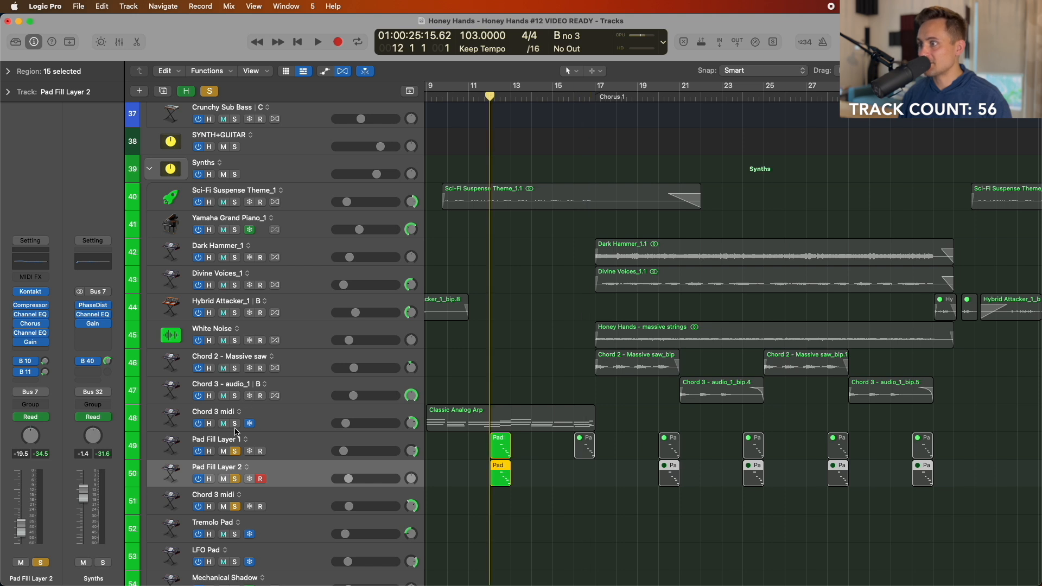
click(235, 479)
key(space)
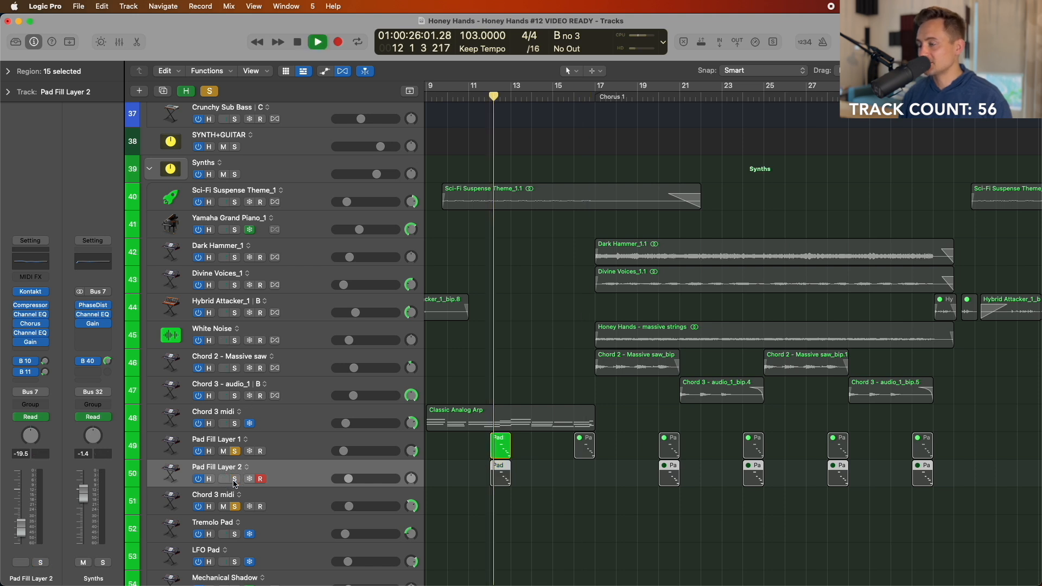
- Switch the solo from Pad Fill Layer 1 to Pad Fill Layer 2, replay the fill from bar 12 and stop
click(234, 451)
click(235, 479)
key(space)
key(space)
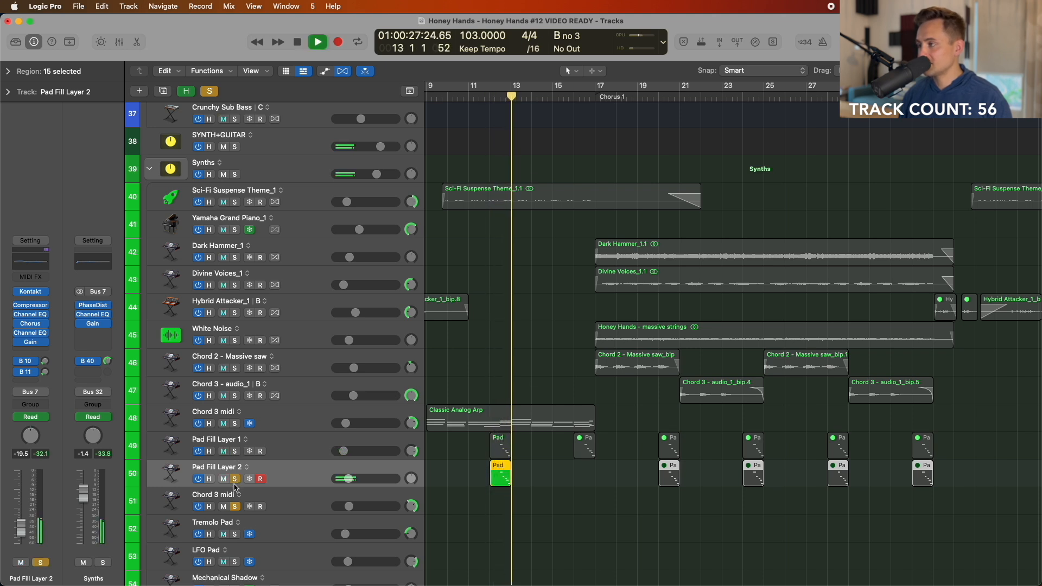
key(space)
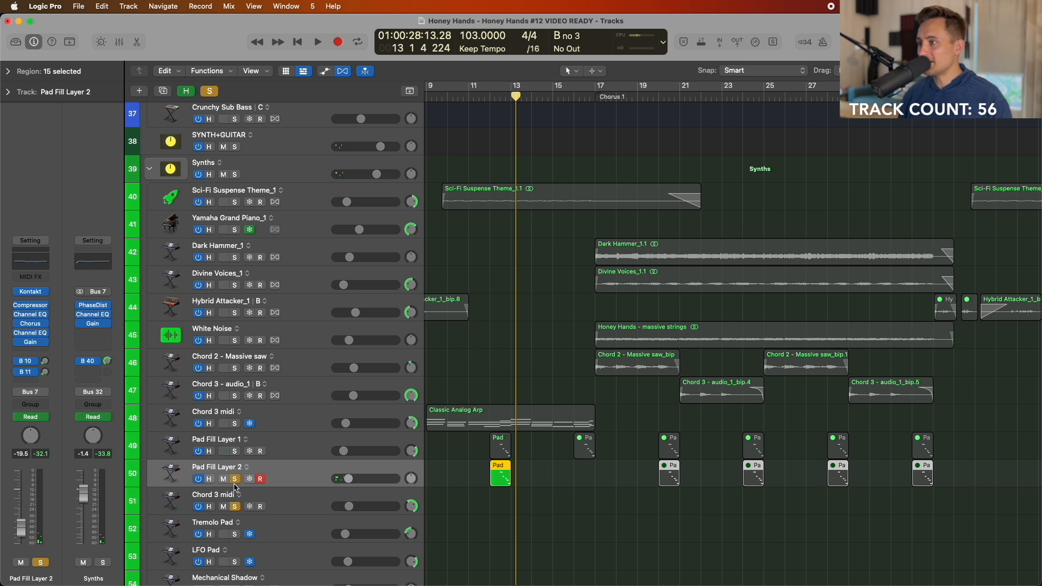
- Unsolo the track 51 Chord 3 midi, add Pad Fill Layer 1 to the solo and listen to both pad fills together
scroll(409, 444, up, 3)
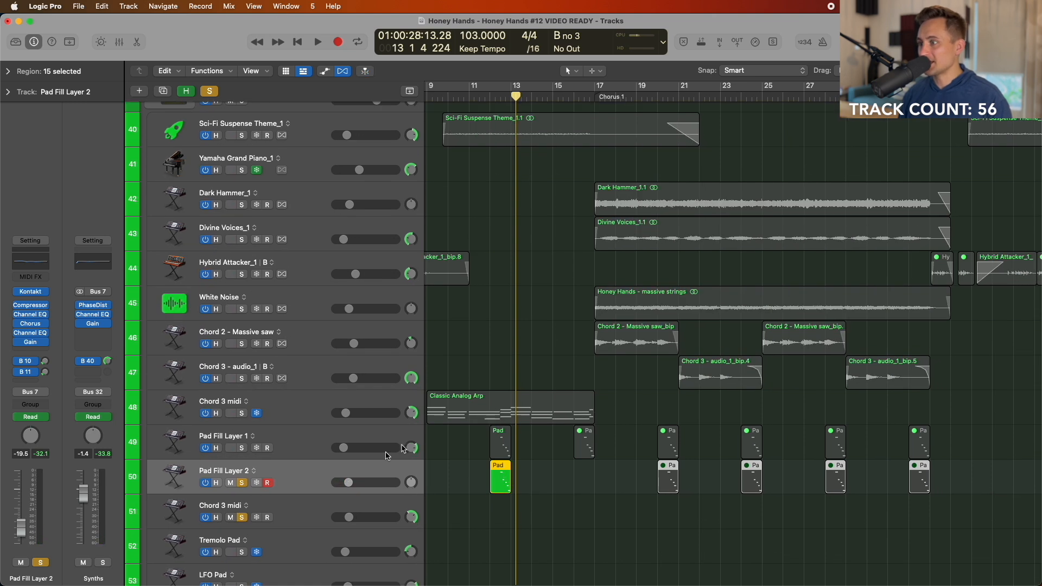
click(243, 519)
click(306, 444)
key(s)
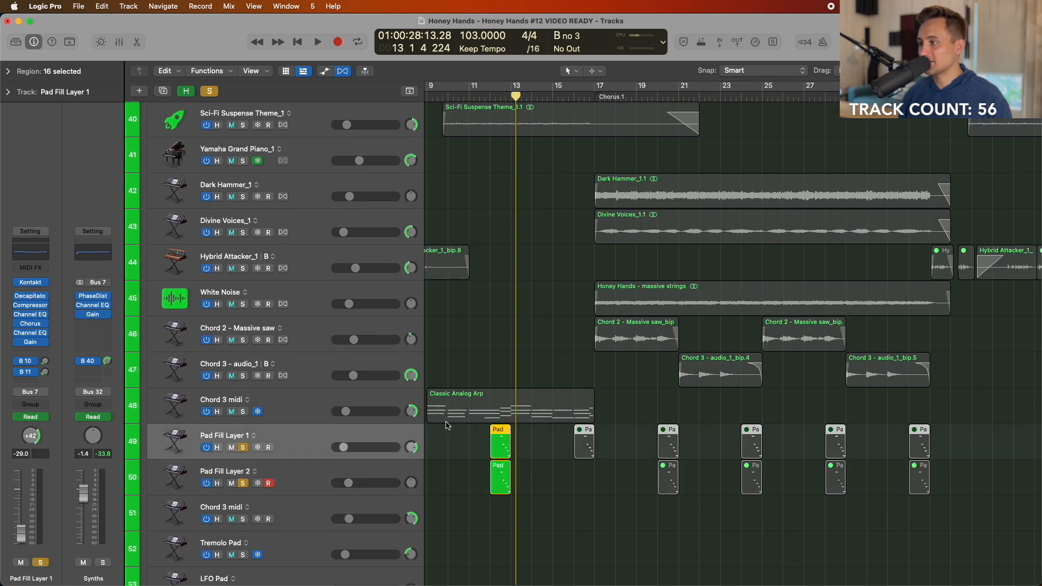
key(space)
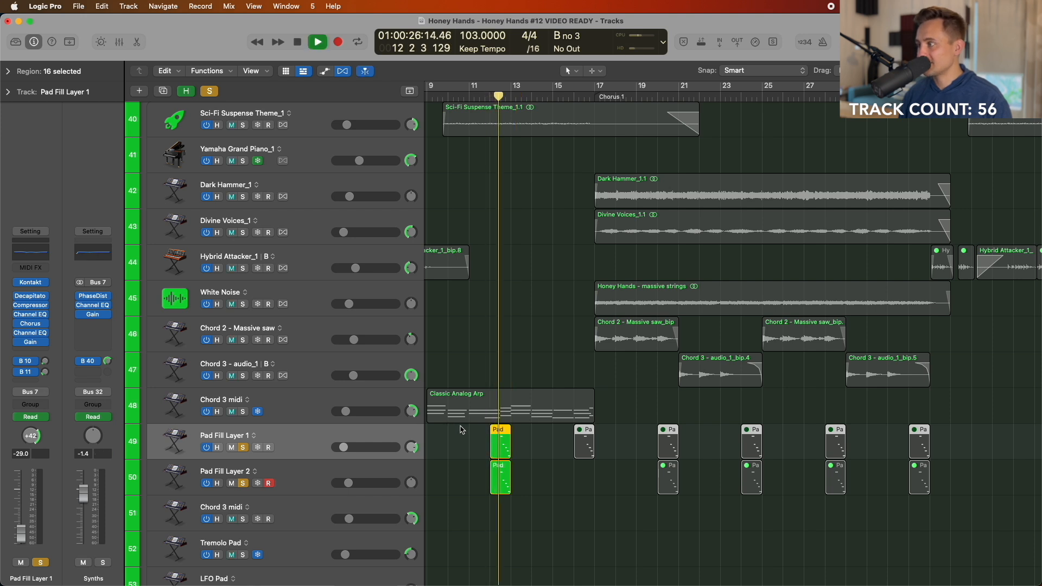
key(space)
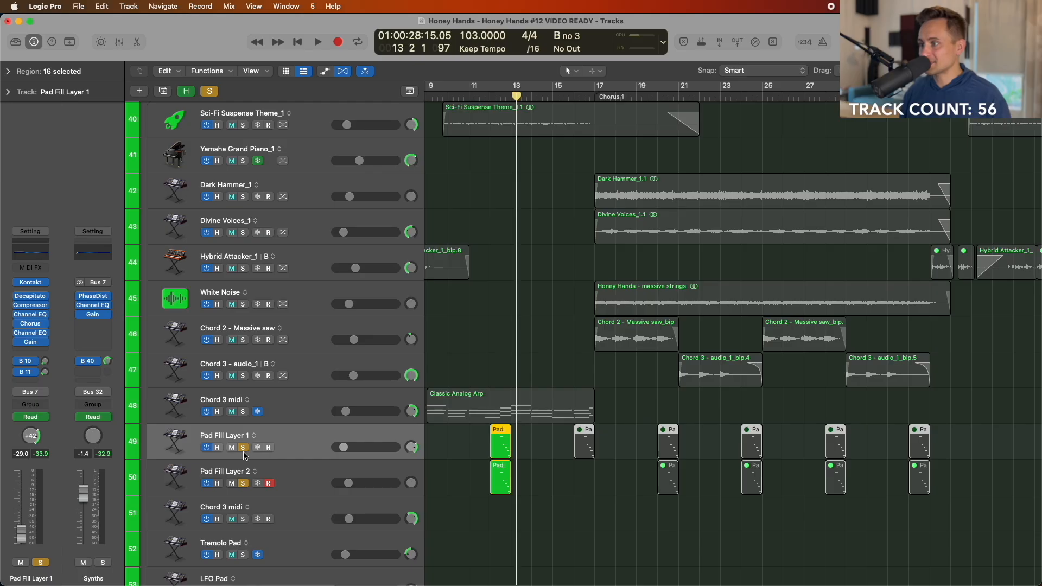
- Clear the pad fill solos, solo the tracks Dark Hammer_1 through Chord 3 - audio_1 and play them from Chorus 1 at bar 17
click(244, 484)
scroll(467, 143, up, 5)
scroll(466, 144, right, 5)
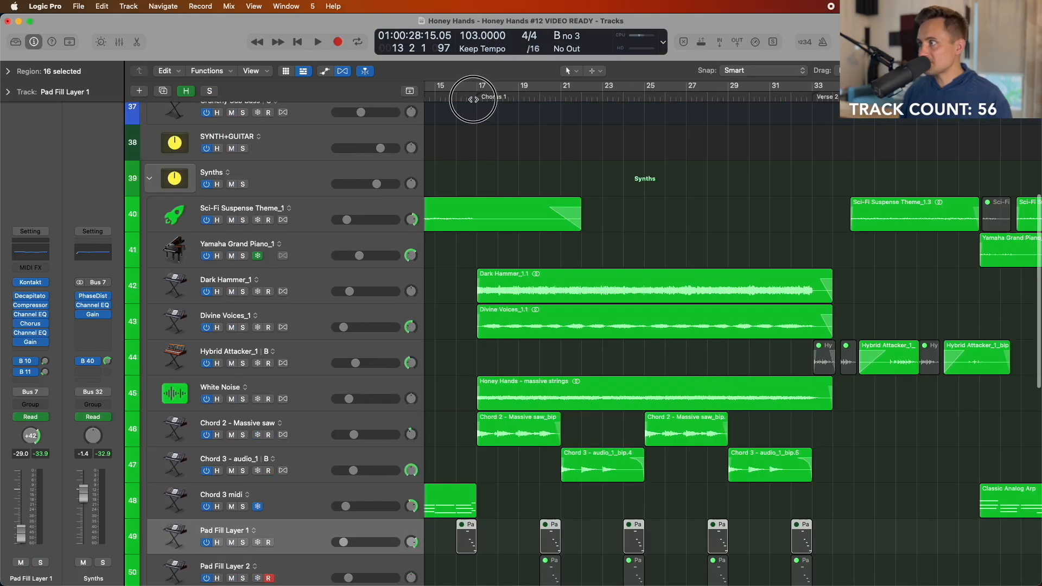
click(284, 298)
shift+click(320, 465)
key(s)
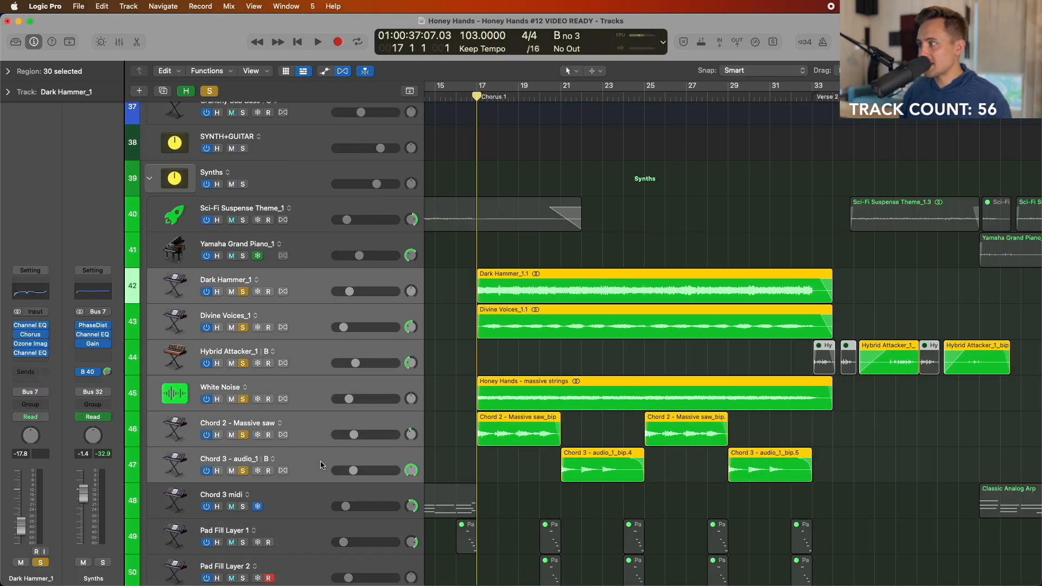
scroll(245, 228, down, 3)
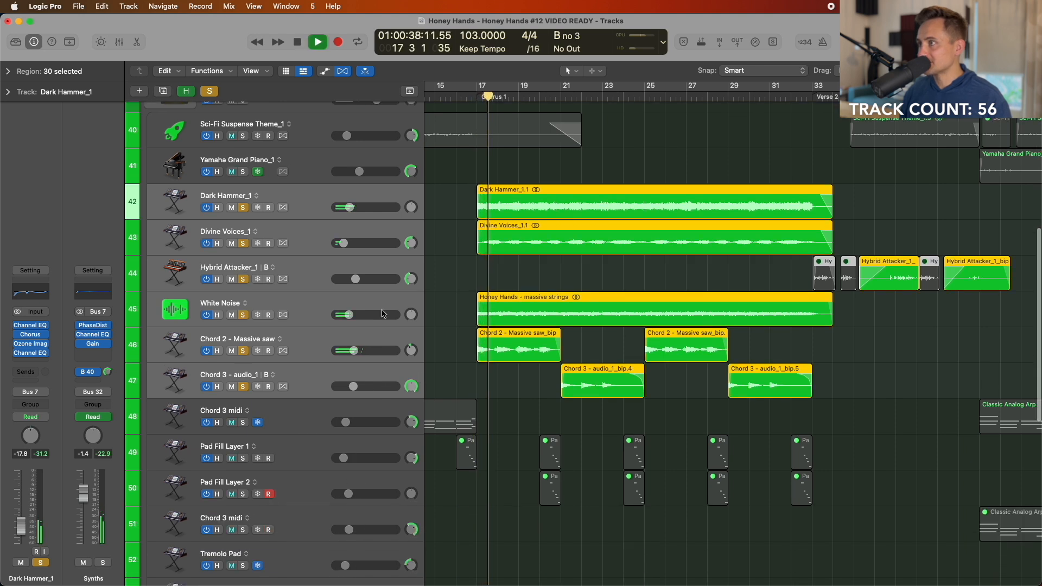
- Unsolo Divine Voices_1 through Chord 3 - audio_1 to hear Dark Hammer_1 alone, stop playback and deselect the regions
drag(243, 243, 243, 396)
scroll(311, 231, up, 2)
key(space)
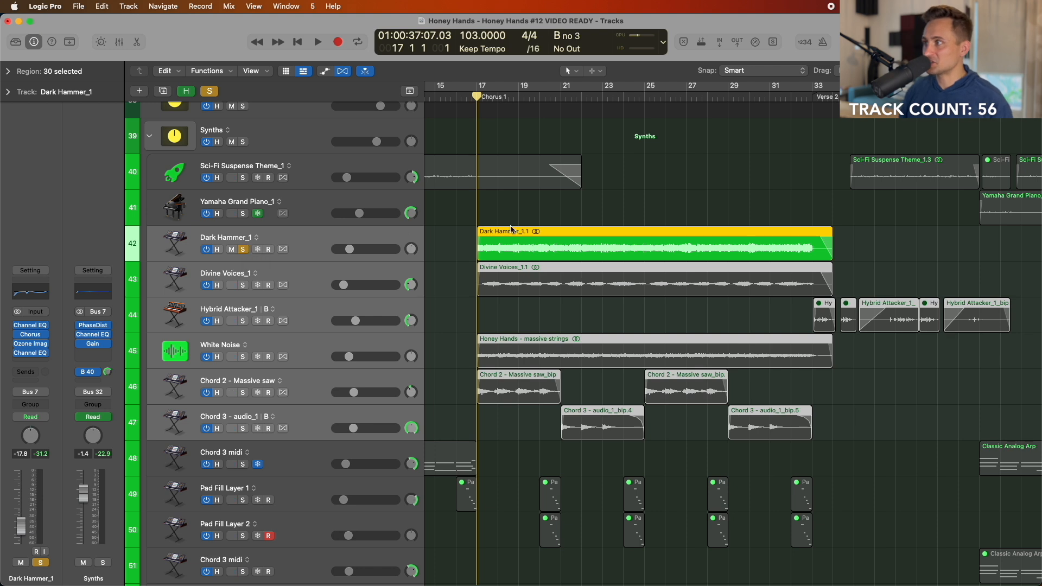
click(467, 239)
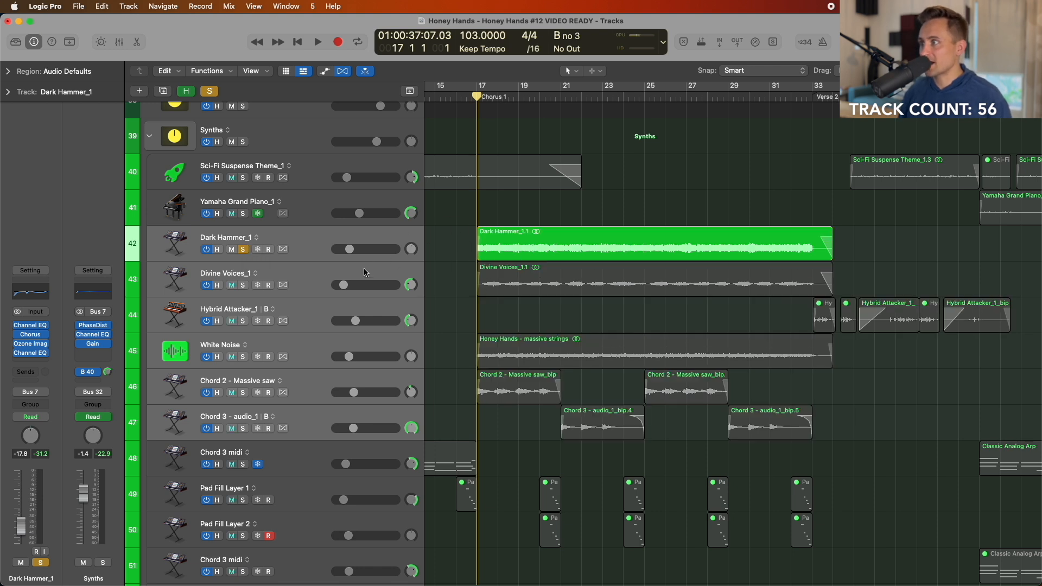
- Solo Divine Voices_1, start playback from bar 17 and take Dark Hammer_1 out of the solo
click(366, 271)
key(s)
key(space)
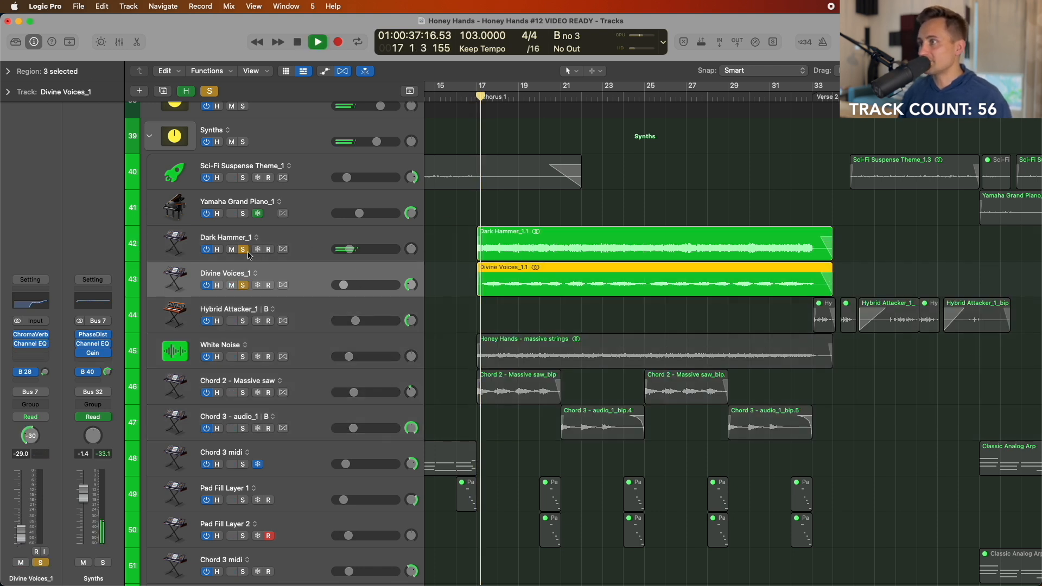
click(244, 249)
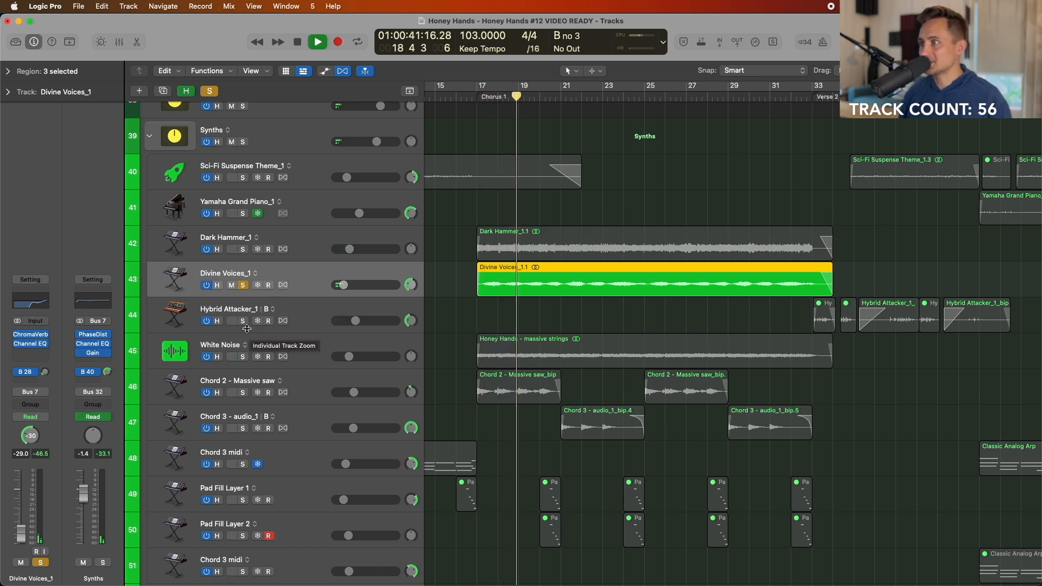
- Switch the solo from Divine Voices_1 to the massive strings on the White Noise track and select that track
click(243, 357)
click(243, 285)
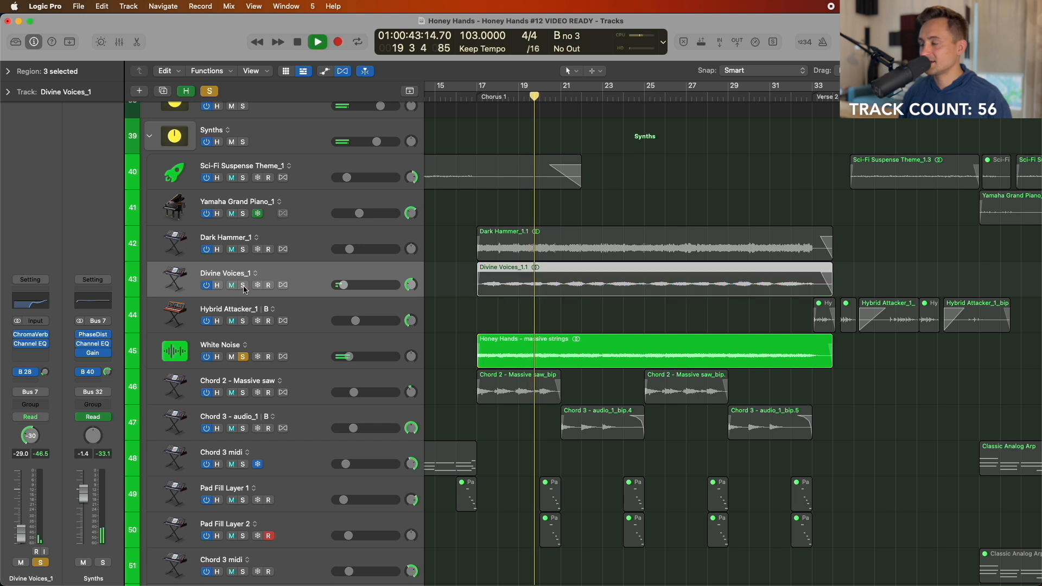
scroll(315, 358, down, 2)
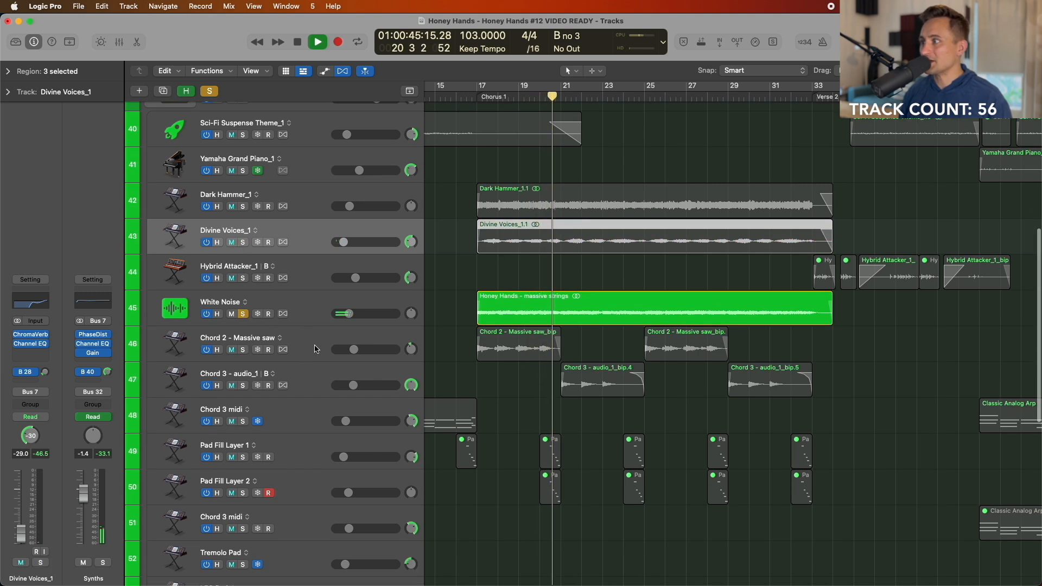
click(316, 349)
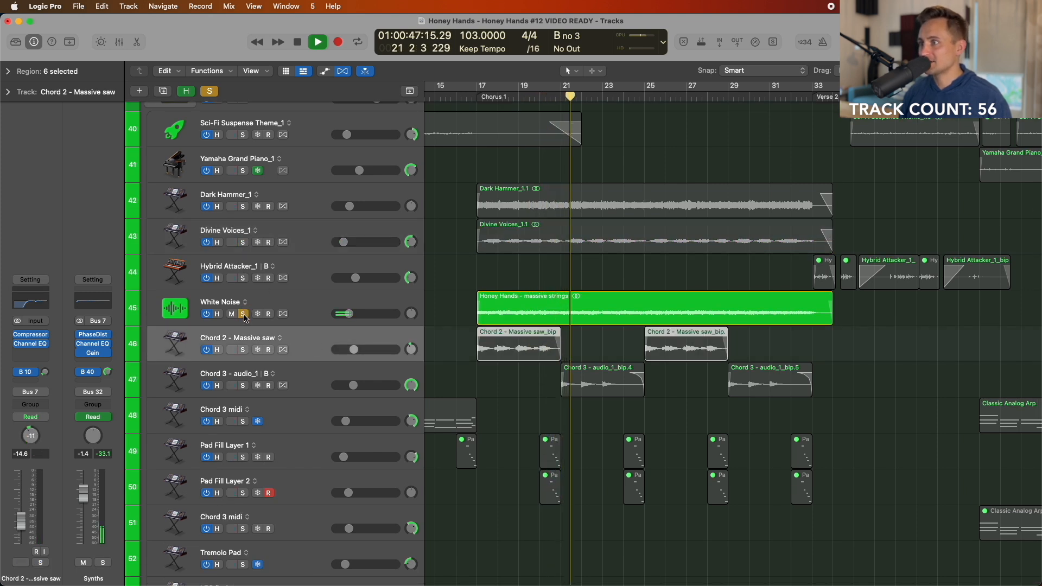
click(325, 304)
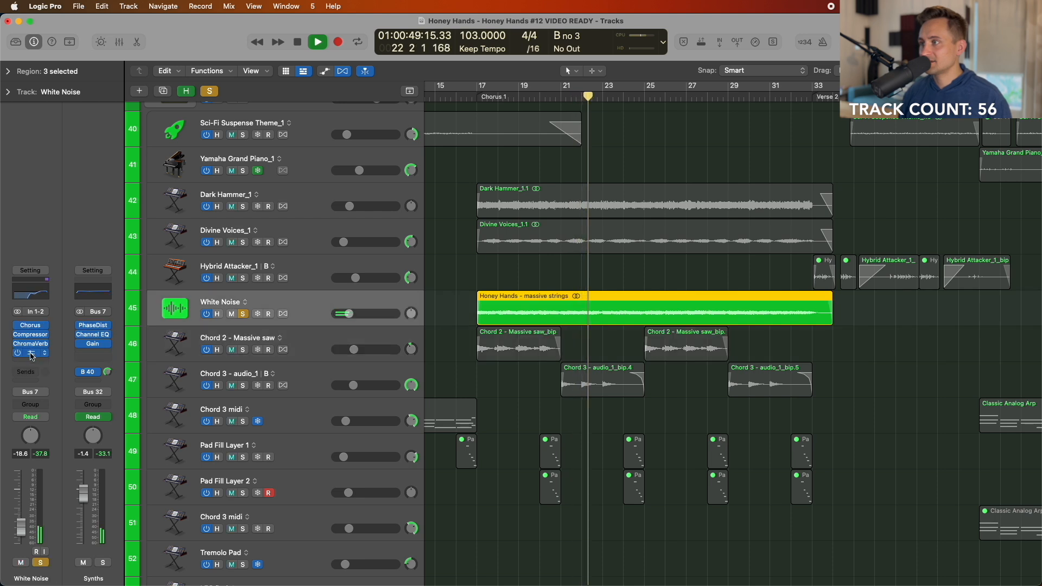
- Add Chord 2 - Massive saw and Chord 3 - audio_1 to the solo during playback
click(295, 343)
key(s)
click(298, 372)
key(s)
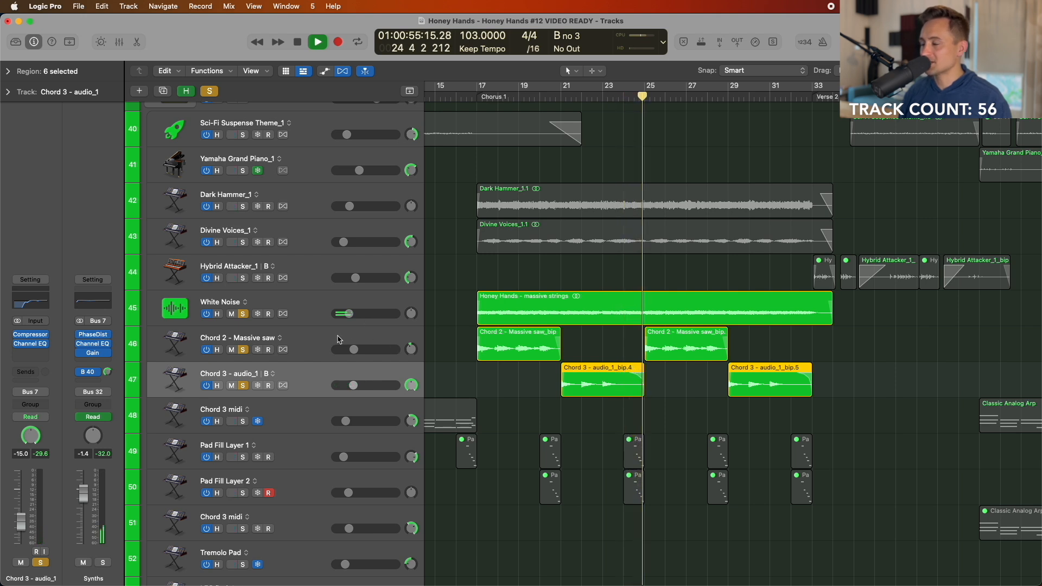
- Examine where the soloed string and chord regions sit across the choruses of the whole arrangement
scroll(338, 340, down, 2)
scroll(338, 340, right, 4)
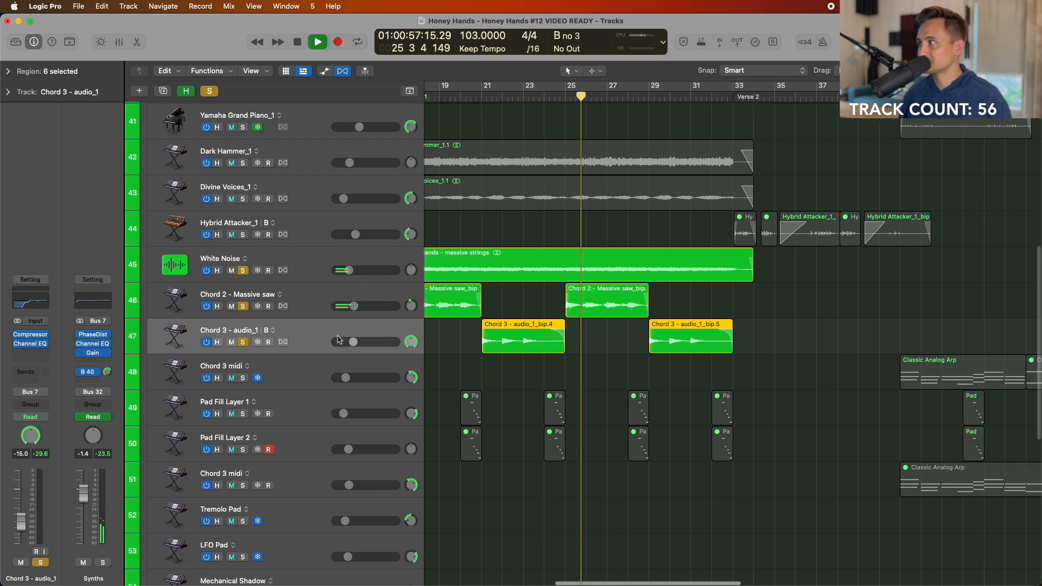
key(super+Left)
key(super+Left)
key(super+Left)
key(super+Left)
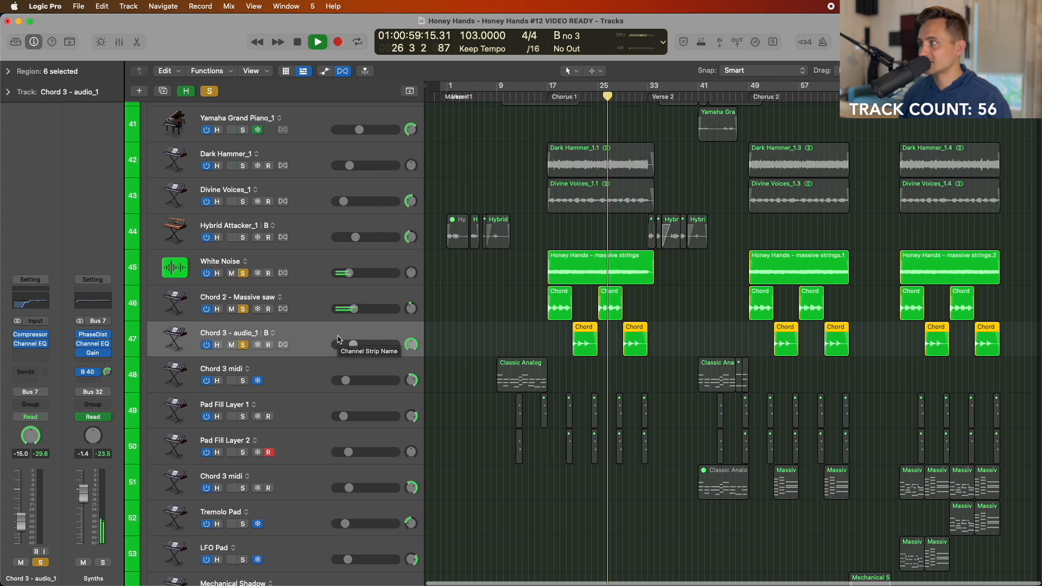
key(super+Right)
key(super+Right)
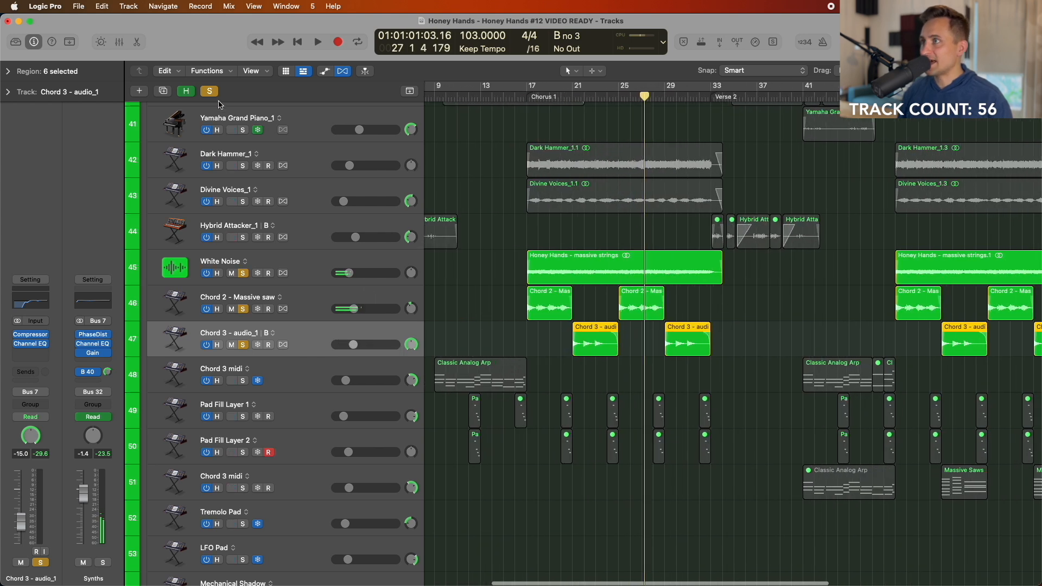
- Clear all solos, solo the tracks Dark Hammer_1 through Chord 3 - audio_1 again and place the playhead at bar 17
click(210, 91)
scroll(337, 228, up, 2)
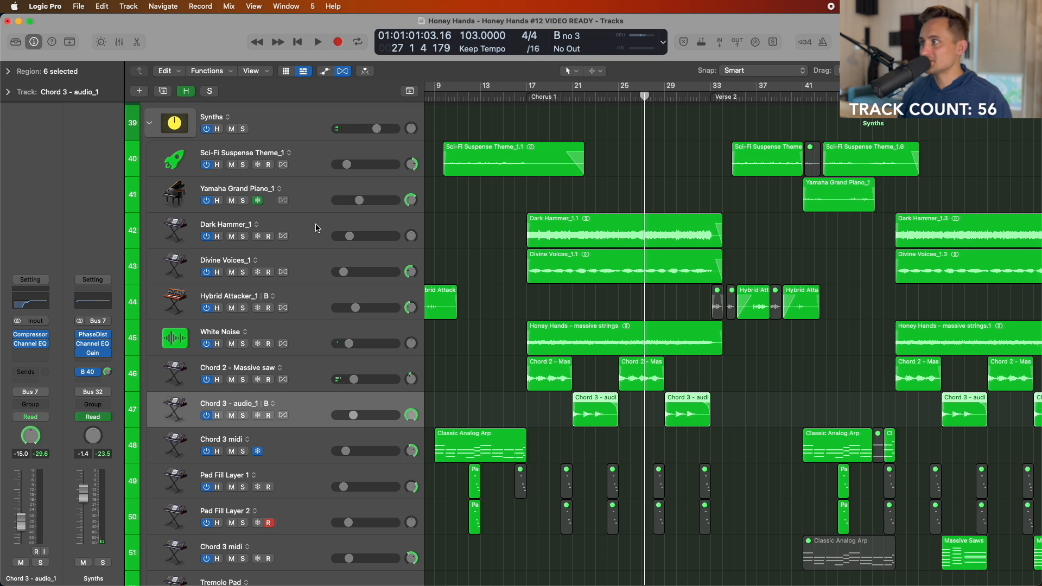
click(317, 228)
shift+click(317, 410)
key(s)
click(527, 96)
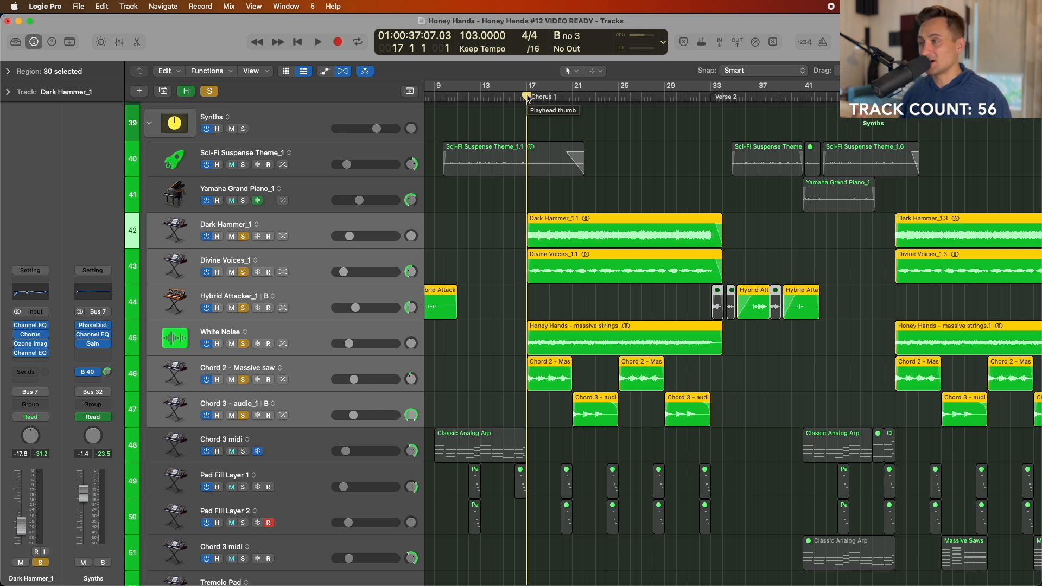
- Select Dark Hammer_1, inspect its last and first Channel EQ plug-ins and close both windows
click(291, 233)
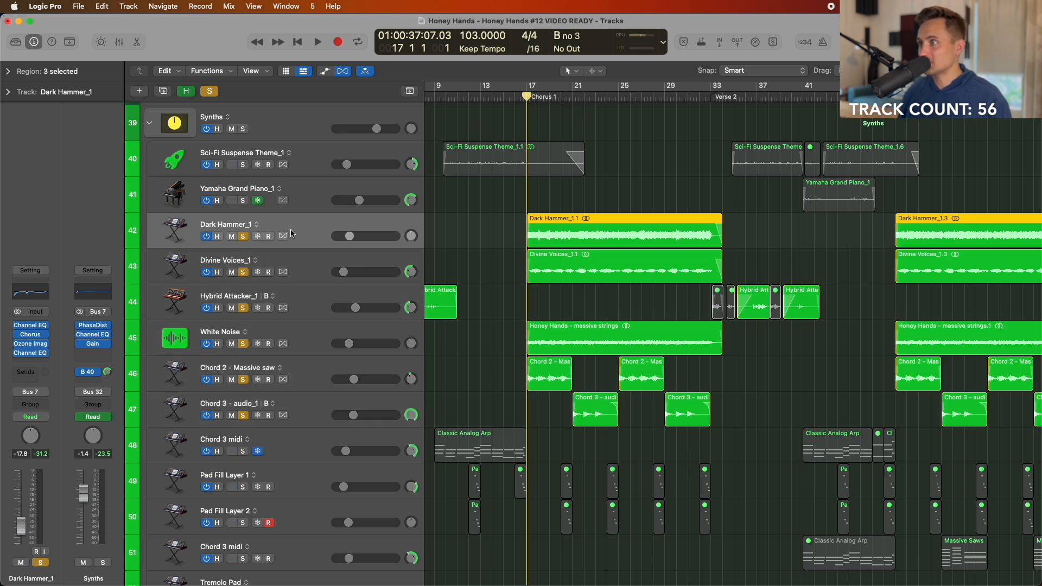
click(30, 352)
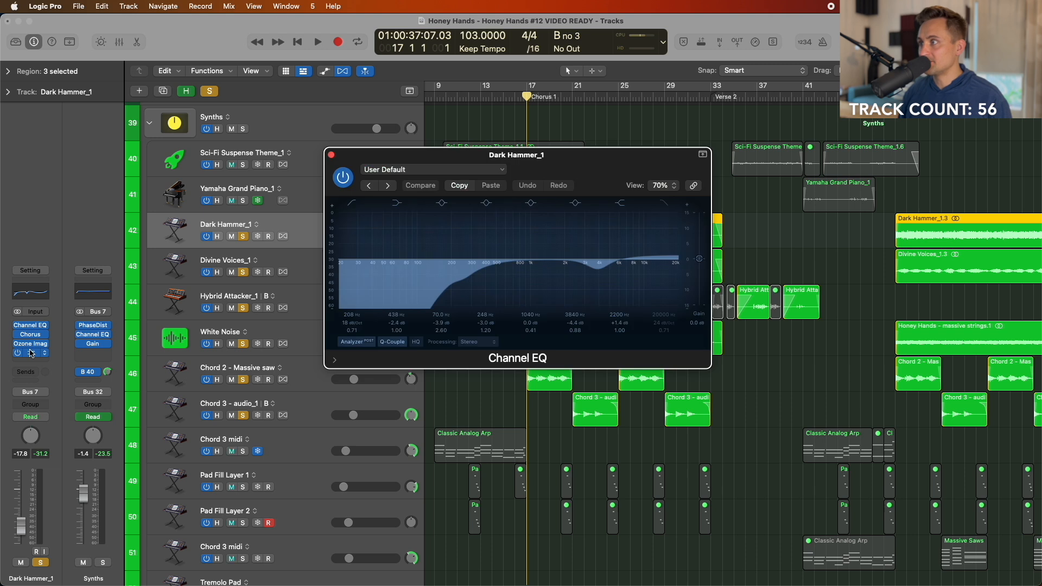
click(36, 326)
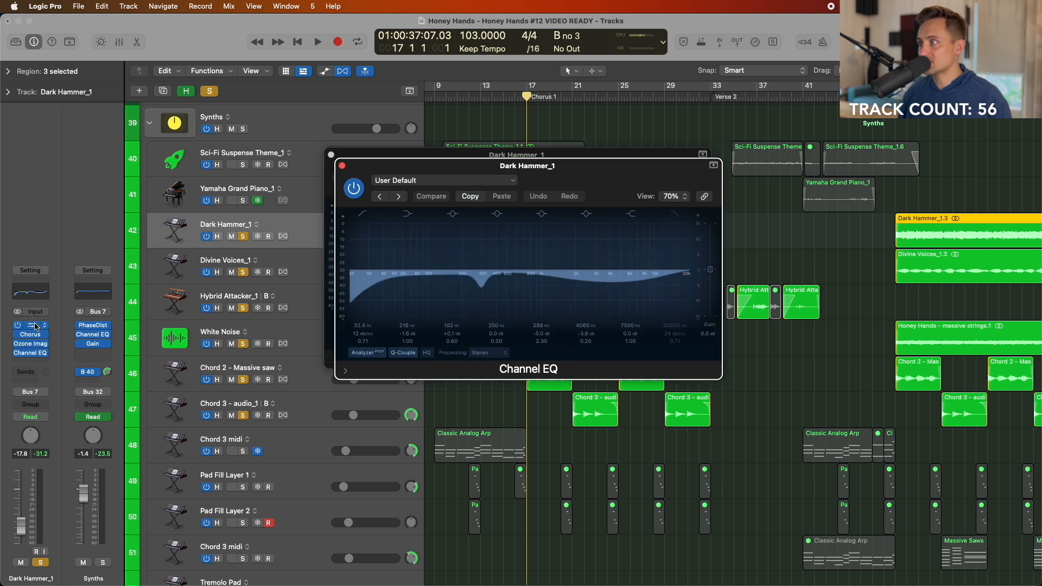
click(342, 166)
click(331, 155)
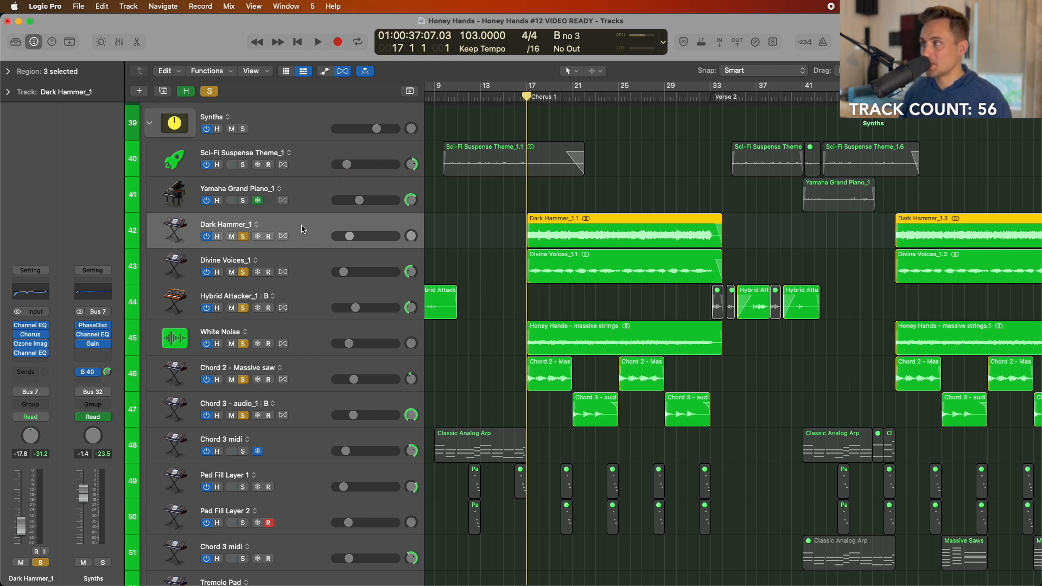
- Reopen the last Channel EQ on Dark Hammer_1 to examine its low-end cut, close it and select Divine Voices_1
click(31, 355)
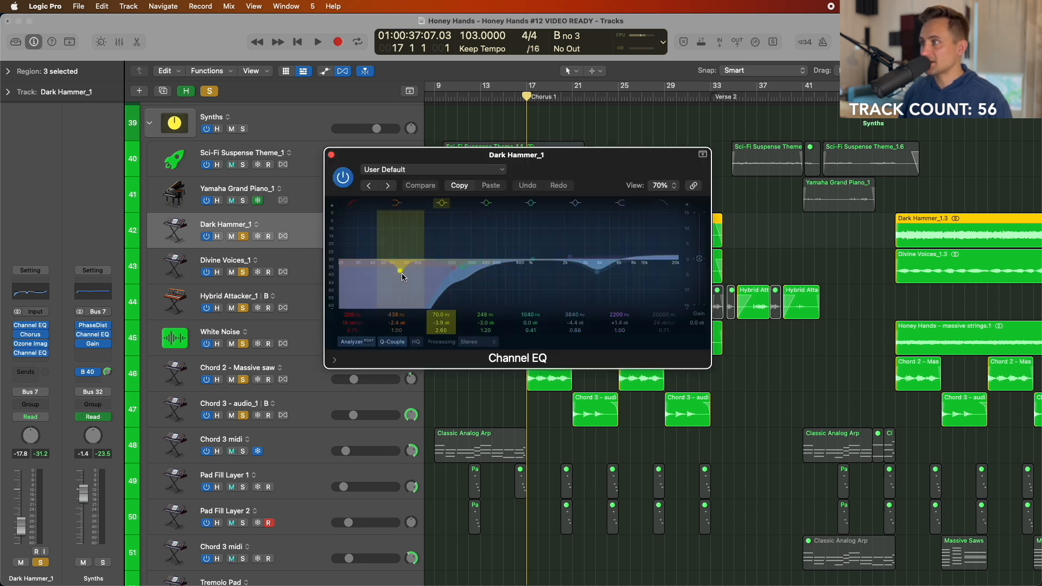
click(332, 156)
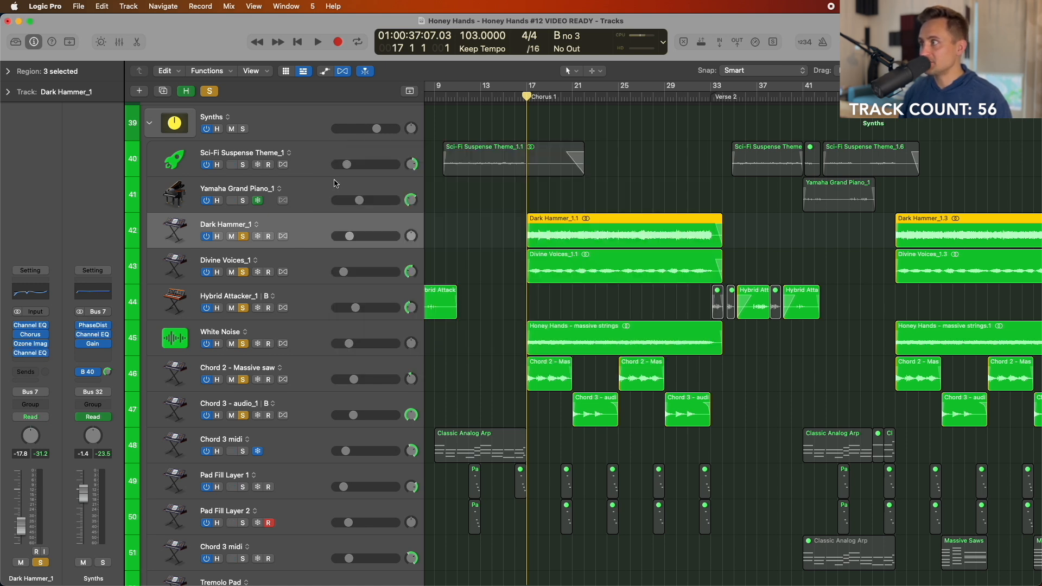
click(317, 263)
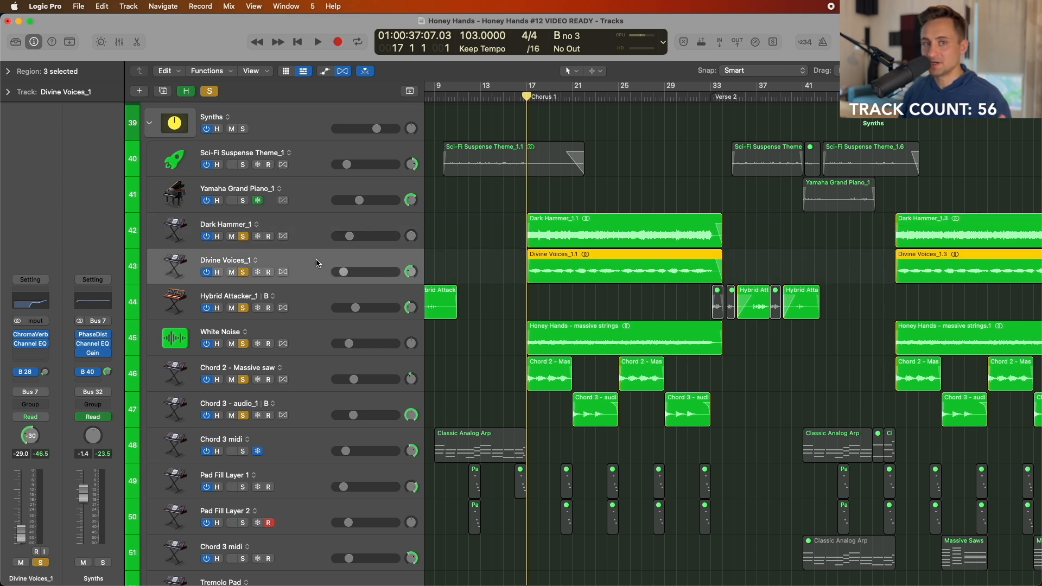
- Open the Channel EQ on Divine Voices_1 to examine its low-end cut and close the window
click(32, 344)
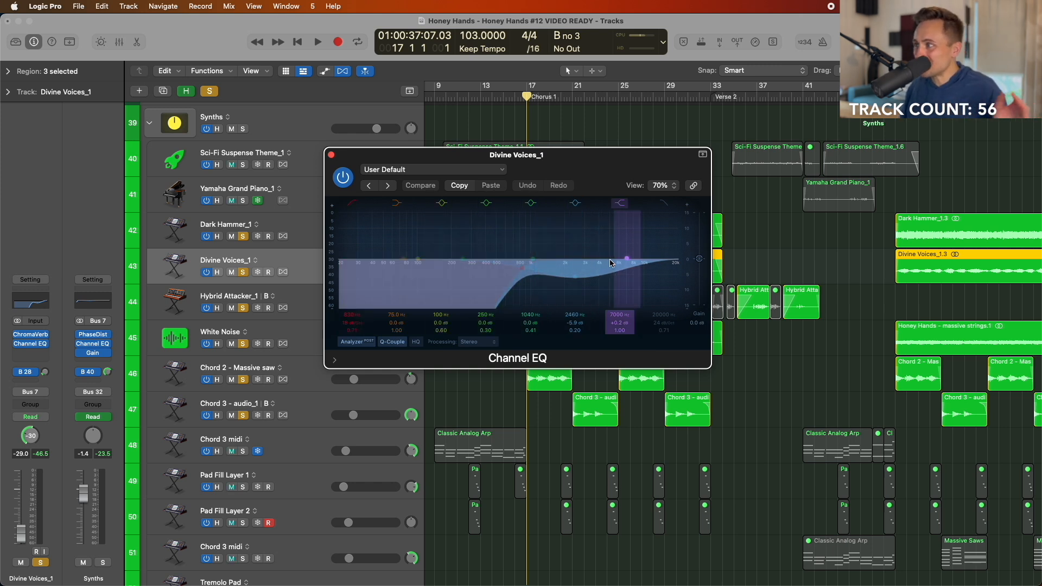
click(332, 156)
scroll(319, 333, down, 1)
- Select White Noise and then Chord 2 - Massive saw, inspect the latter's Channel EQ and close it
click(314, 309)
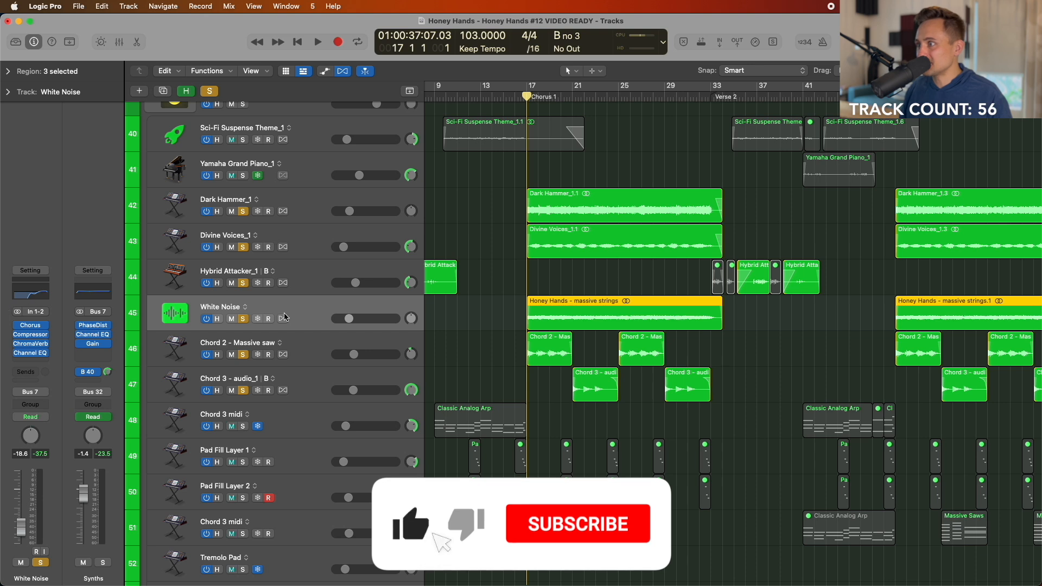
click(312, 341)
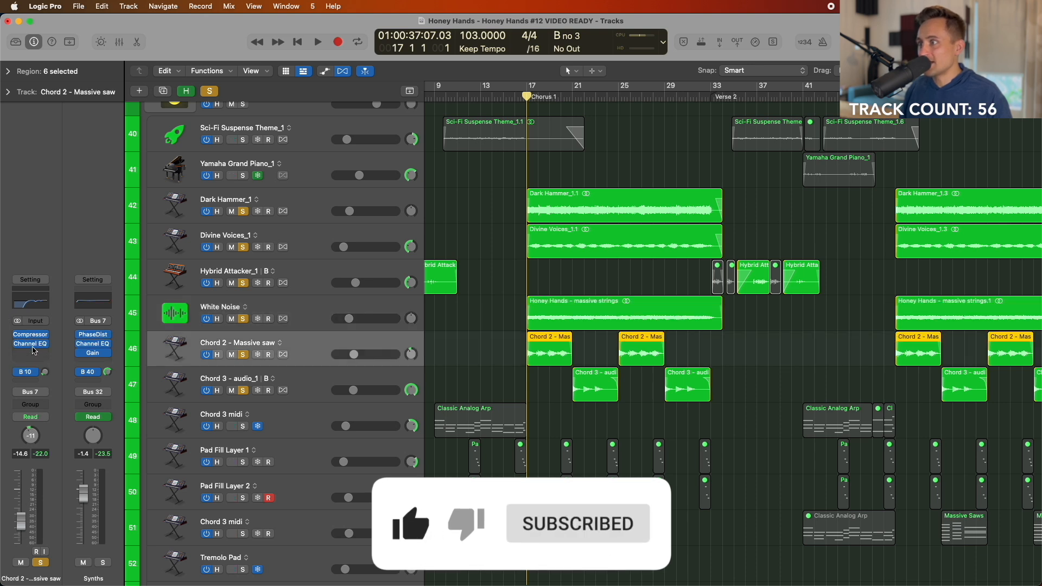
click(17, 340)
click(31, 344)
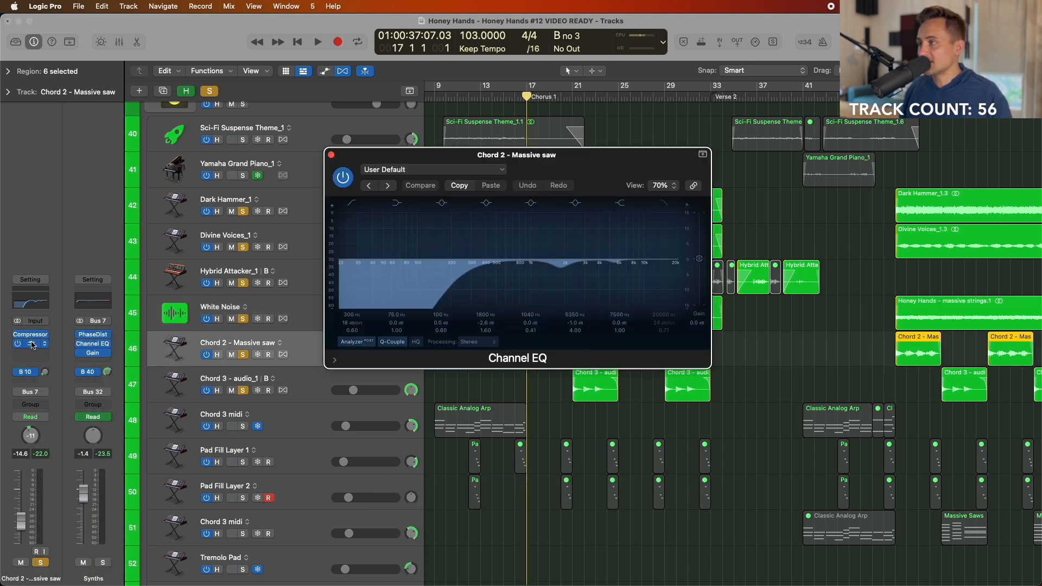
click(332, 155)
- Select Chord 3 - audio_1, examine the low cut in its Channel EQ and close the window
click(312, 391)
click(31, 344)
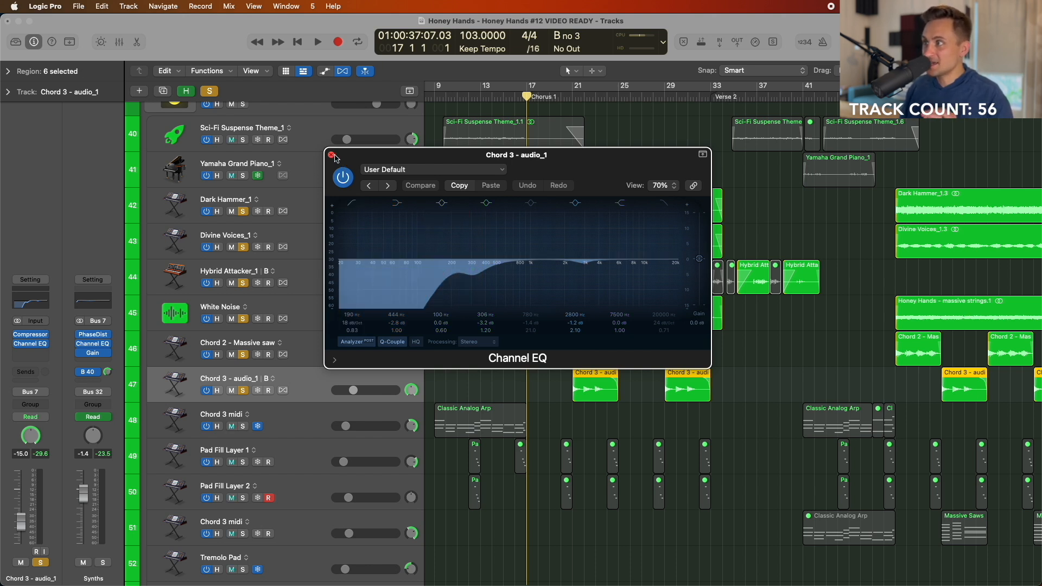
drag(333, 157, 465, 158)
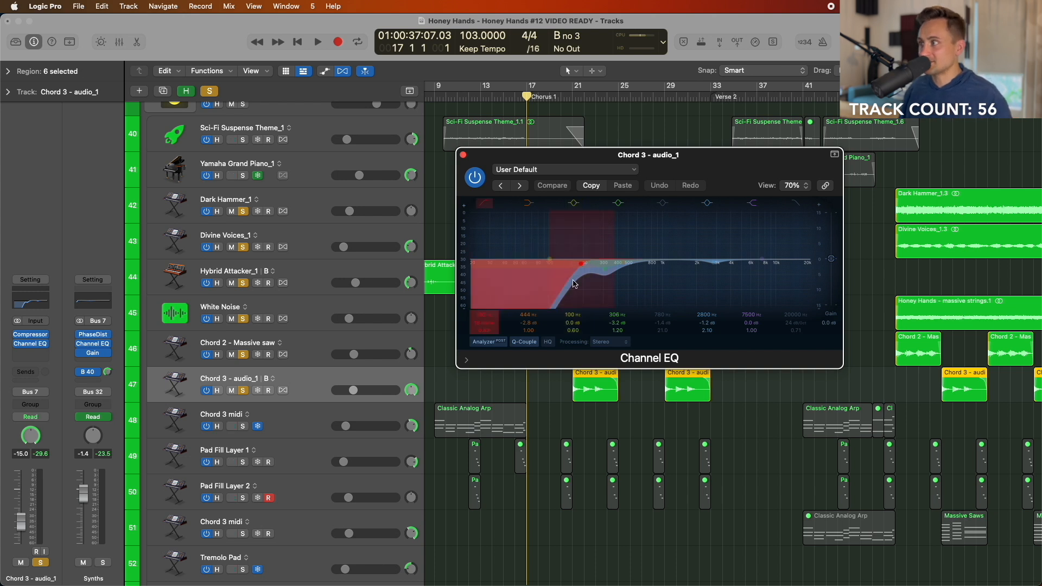
click(464, 156)
- Place the playhead at bar 65 and solo the tracks Mechanical Shadow through Digital Rain Drops
scroll(394, 422, down, 2)
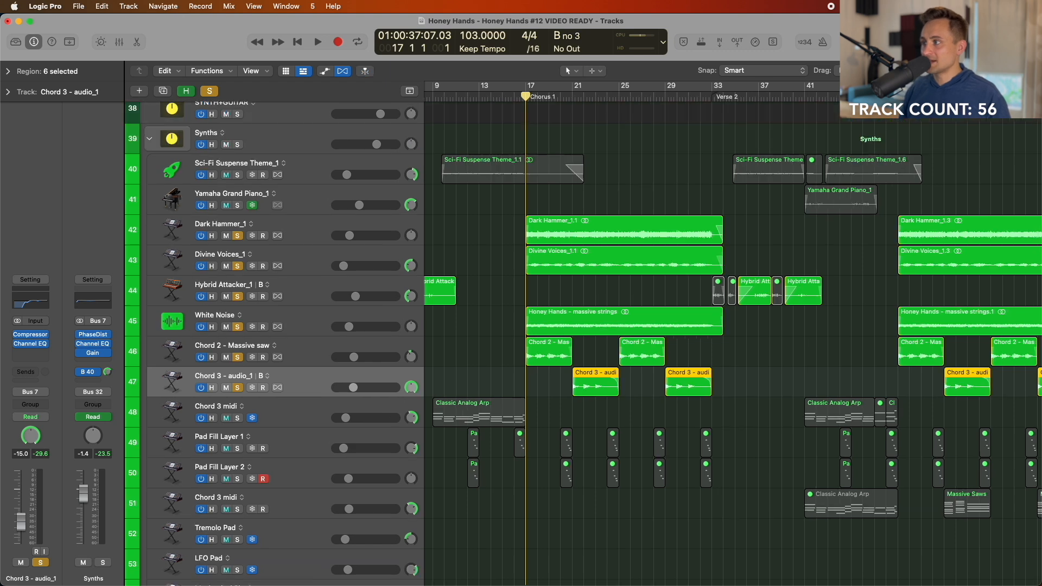
scroll(306, 377, down, 7)
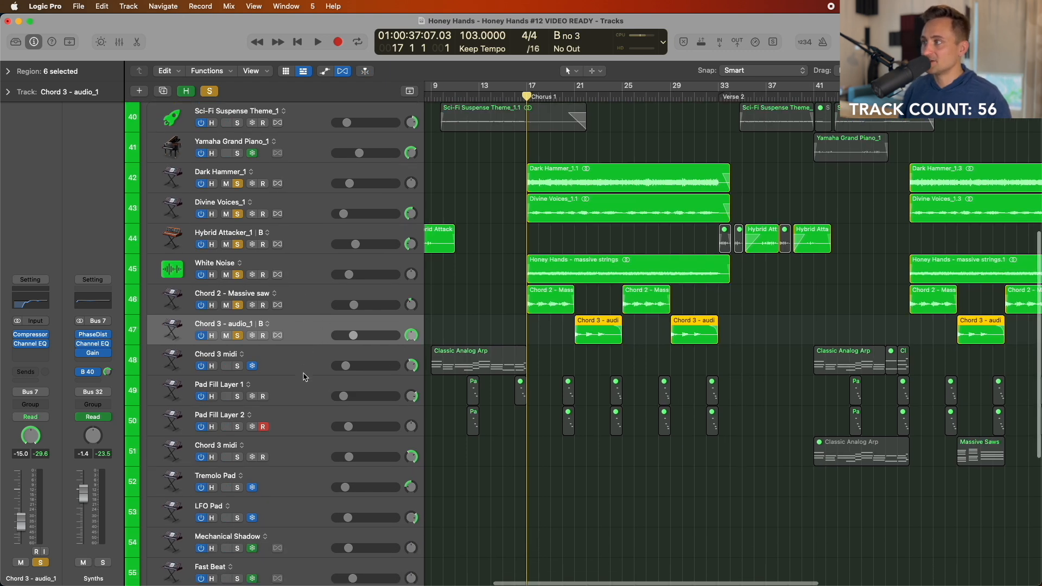
scroll(305, 376, down, 2)
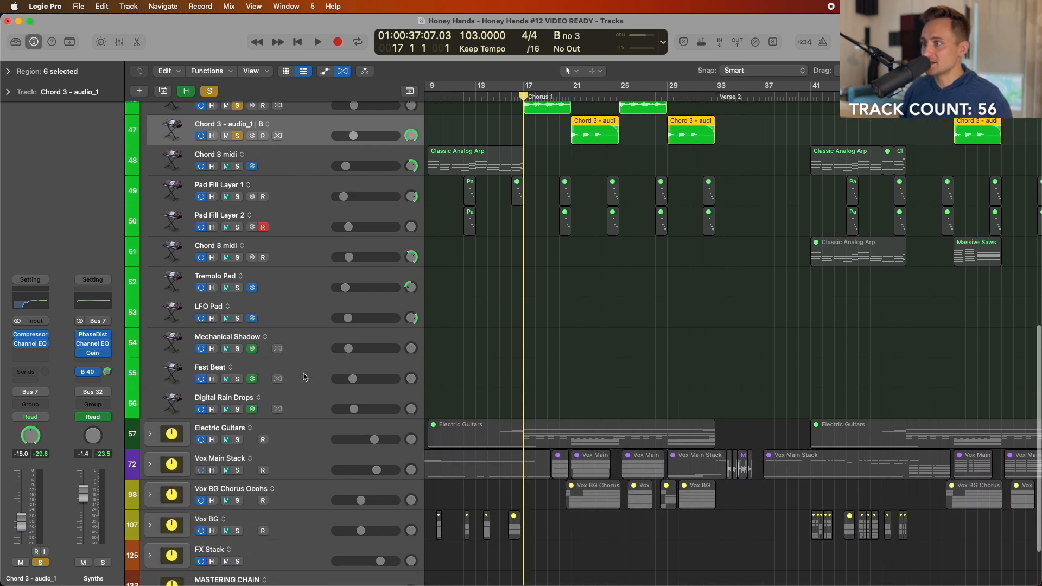
scroll(306, 377, up, 10)
scroll(305, 376, down, 6)
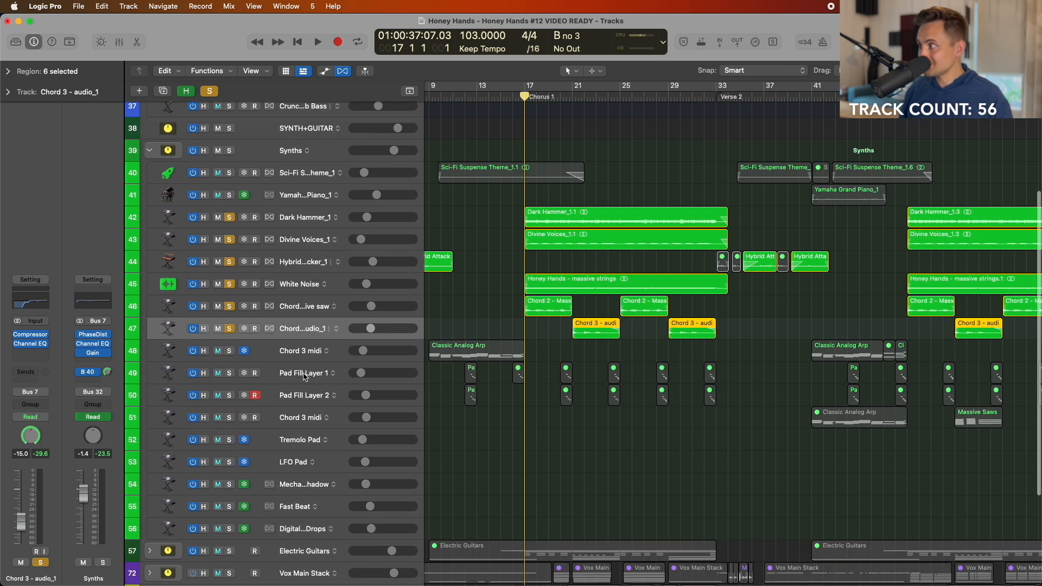
scroll(847, 125, up, 1)
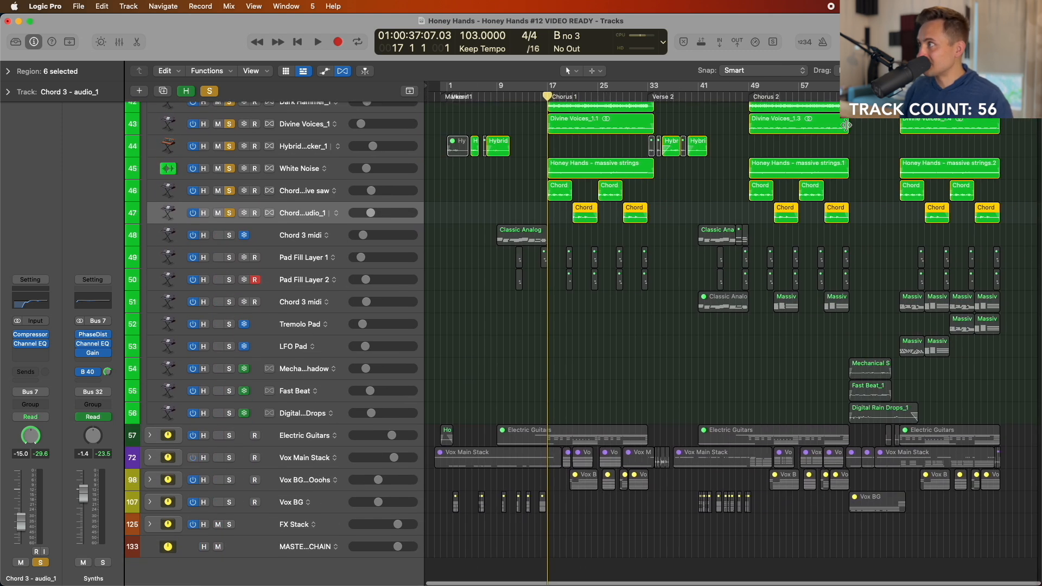
click(849, 90)
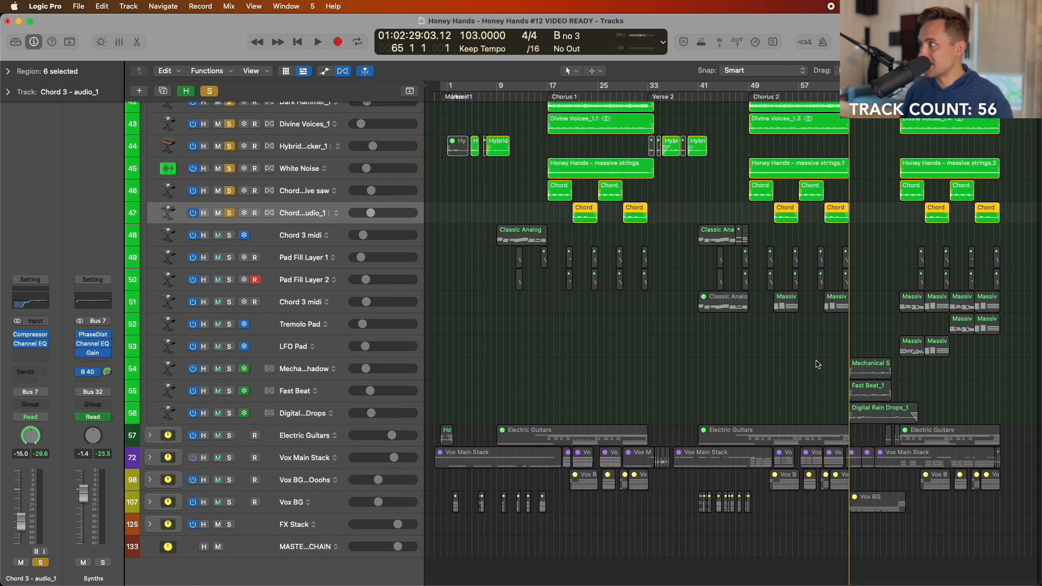
click(295, 374)
shift+click(309, 414)
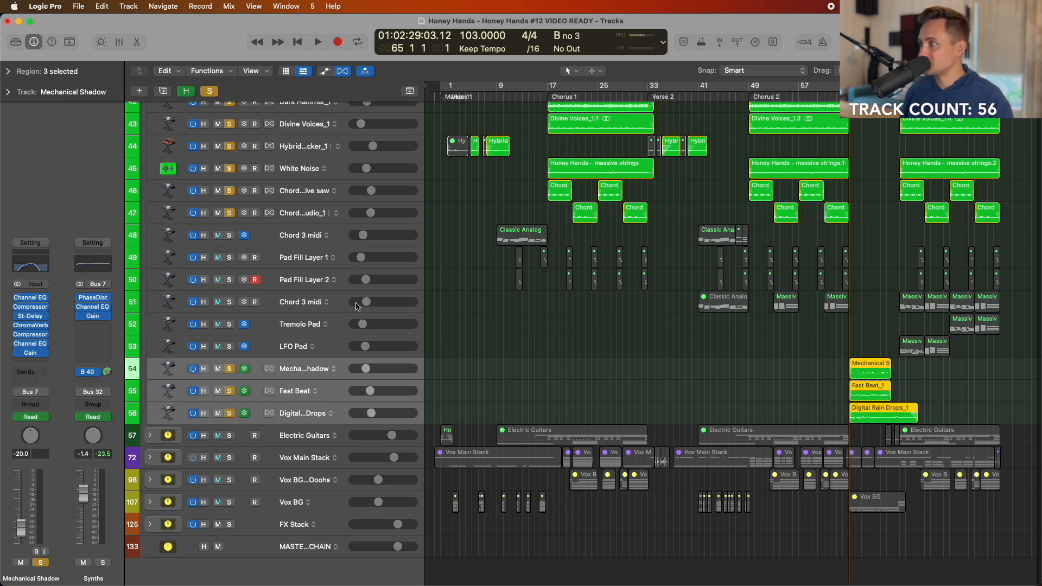
- Select the tracks Chord 3 midi (48) through LFO Pad, add them to the solo and place the playhead at bar 73
click(303, 349)
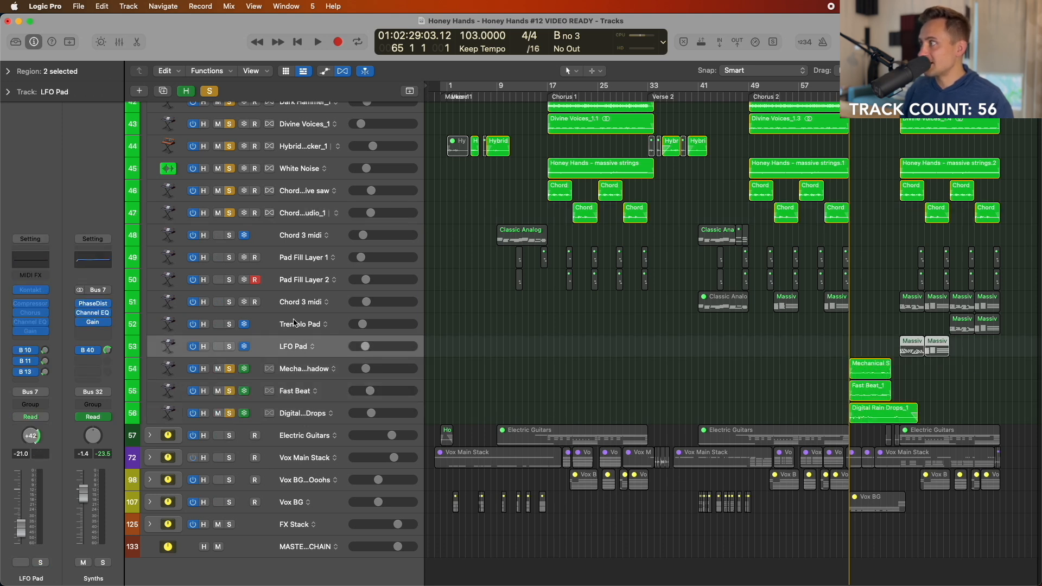
shift+click(300, 260)
click(300, 237)
key(s)
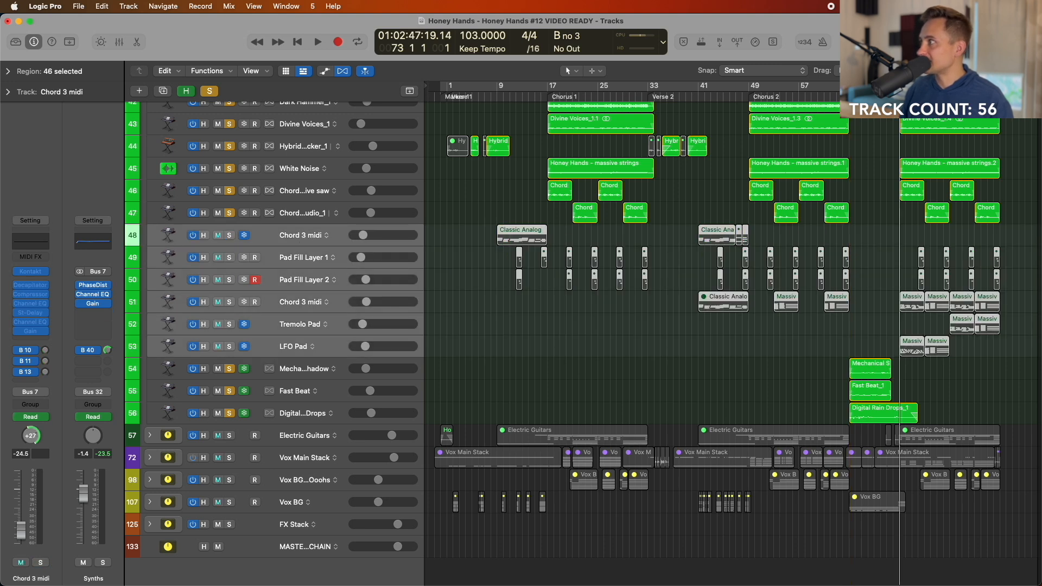
scroll(834, 150, up, 5)
scroll(834, 150, right, 10)
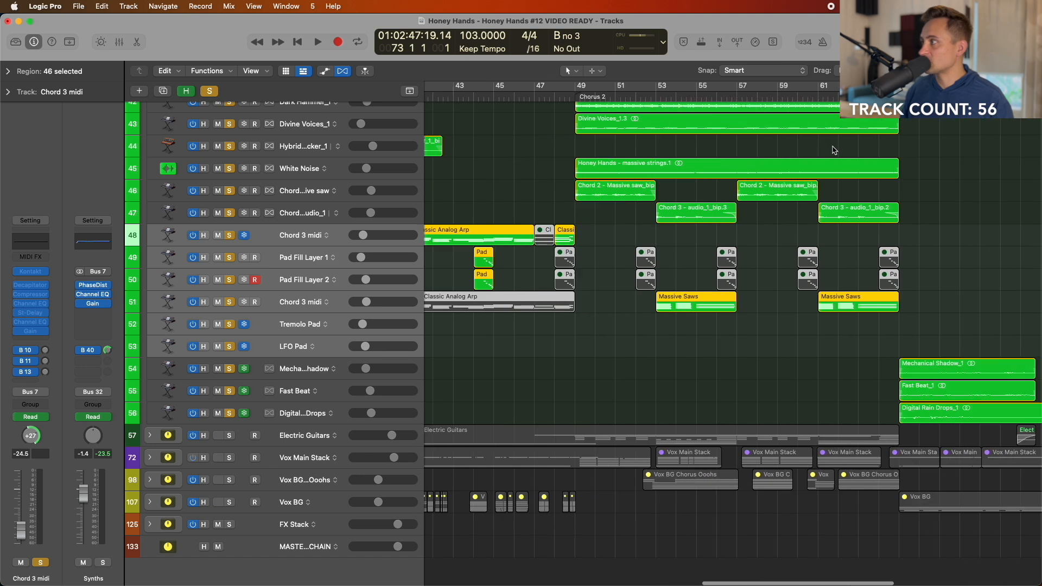
- Show the track automation to examine the Tremolo curve on Tremolo Pad in Chorus 3, and hide it again
key(a)
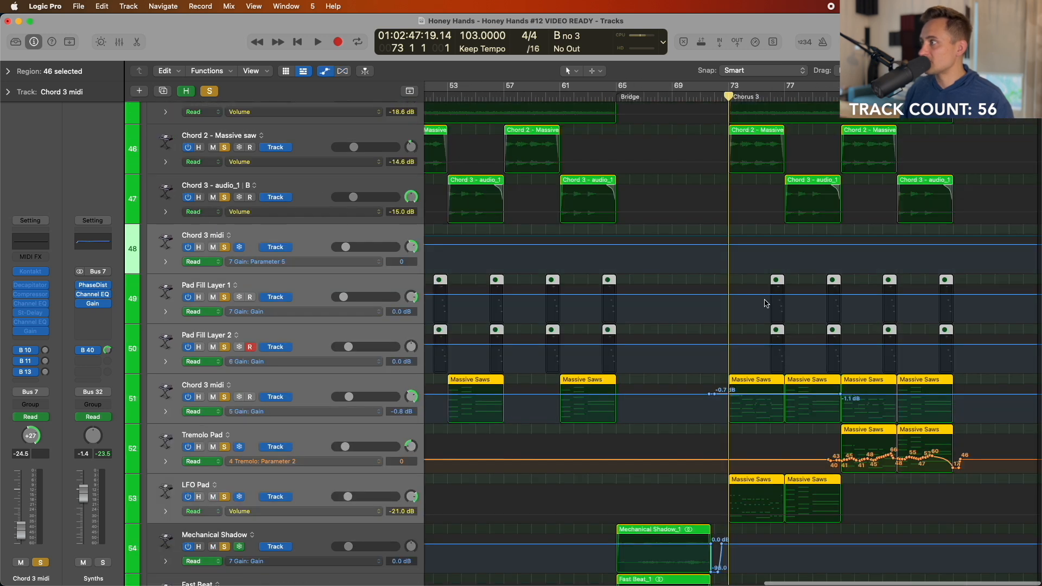
scroll(765, 304, down, 2)
scroll(765, 303, down, 1)
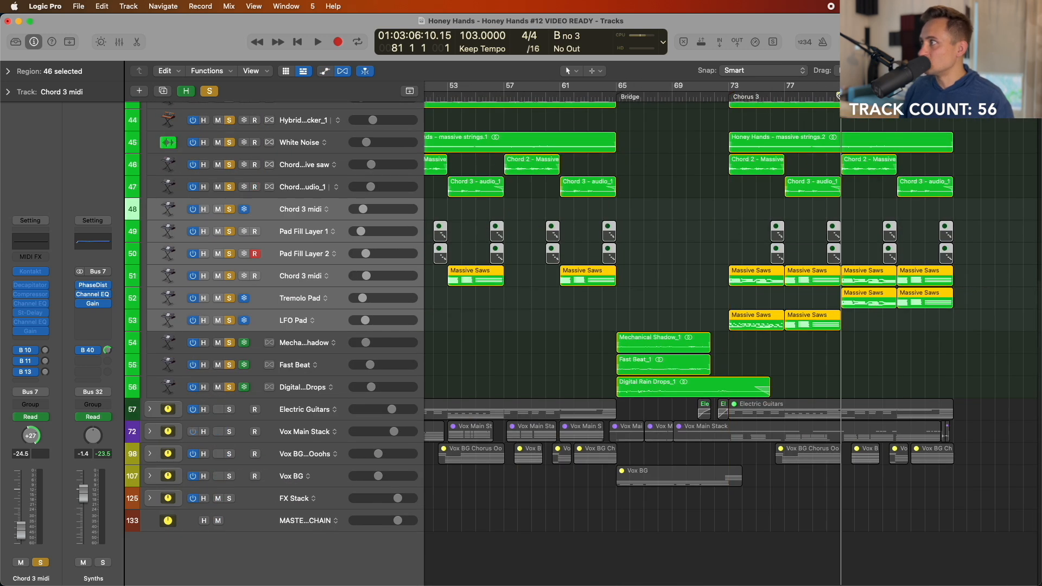
- Audition Tremolo Pad soloed from bar 81, alone and together with Chord 3 midi (track 51), and clear the solos
click(291, 289)
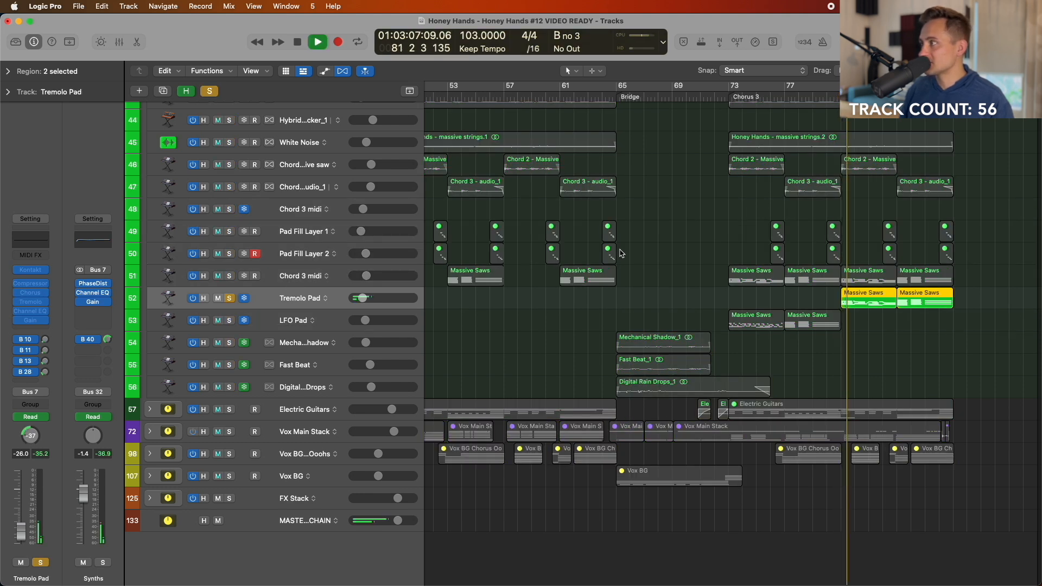
click(288, 277)
key(s)
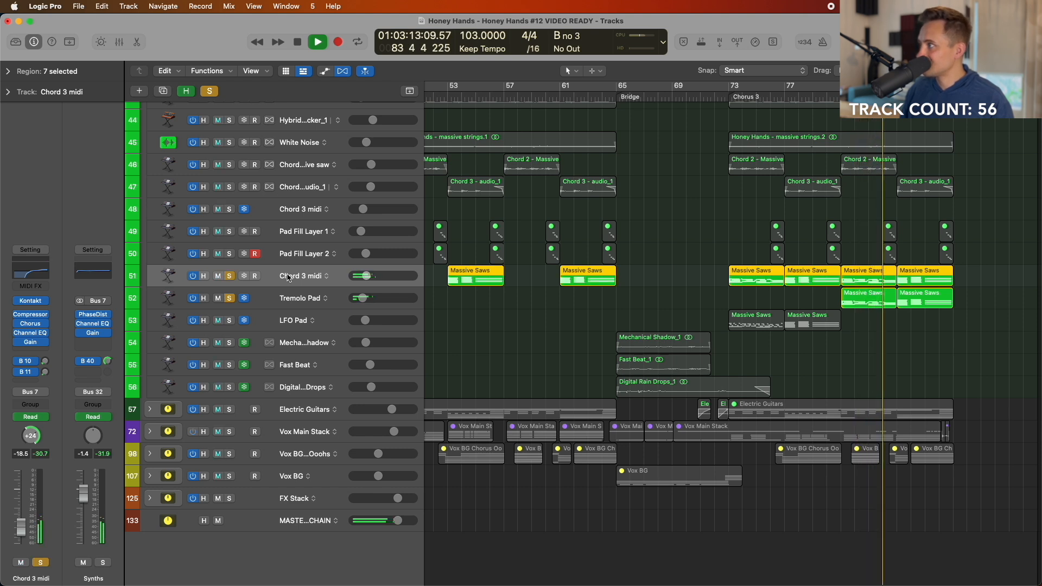
key(space)
click(230, 277)
- Show the whole arrangement, expand the Electric Guitars track stack and look over its guitar tracks
scroll(587, 177, left, 12)
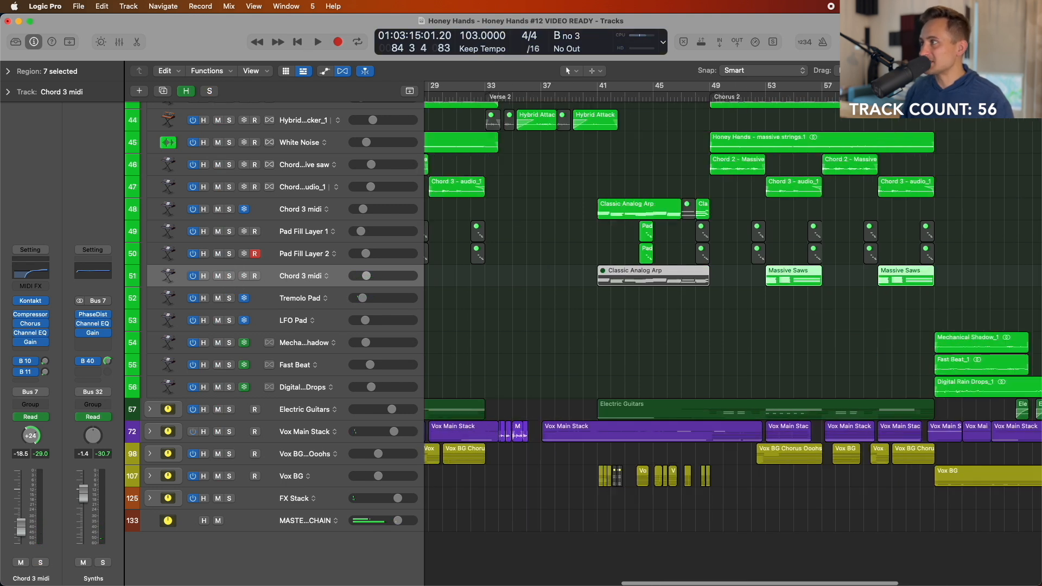
scroll(587, 177, right, 12)
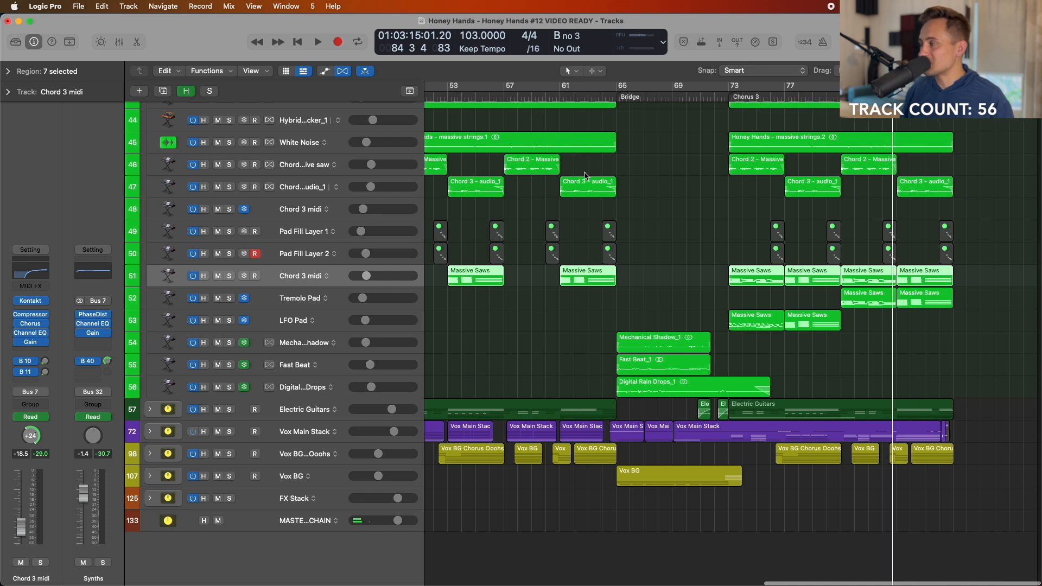
key(z)
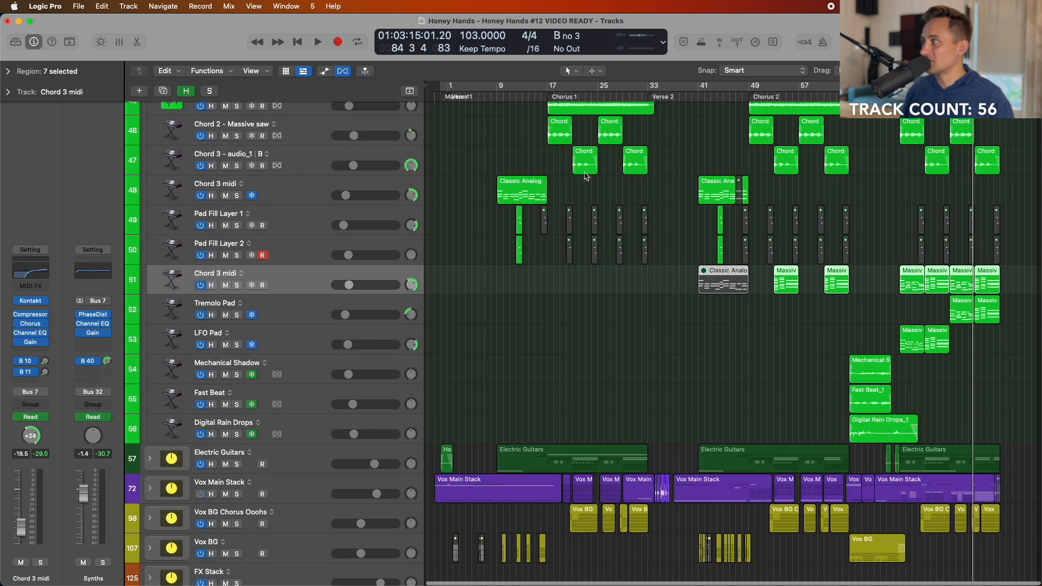
scroll(587, 177, down, 3)
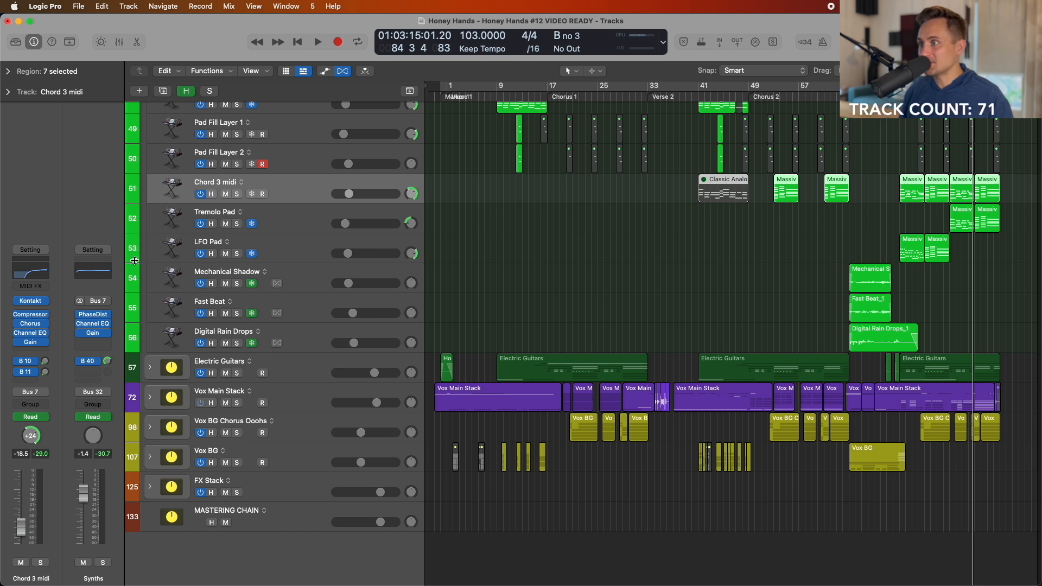
click(149, 368)
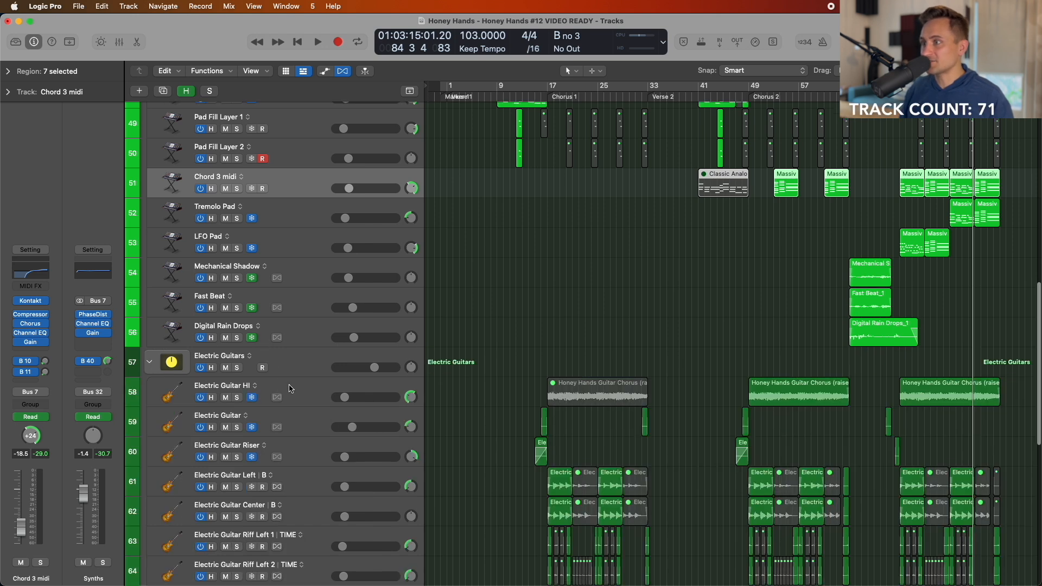
scroll(291, 388, down, 12)
scroll(150, 382, up, 6)
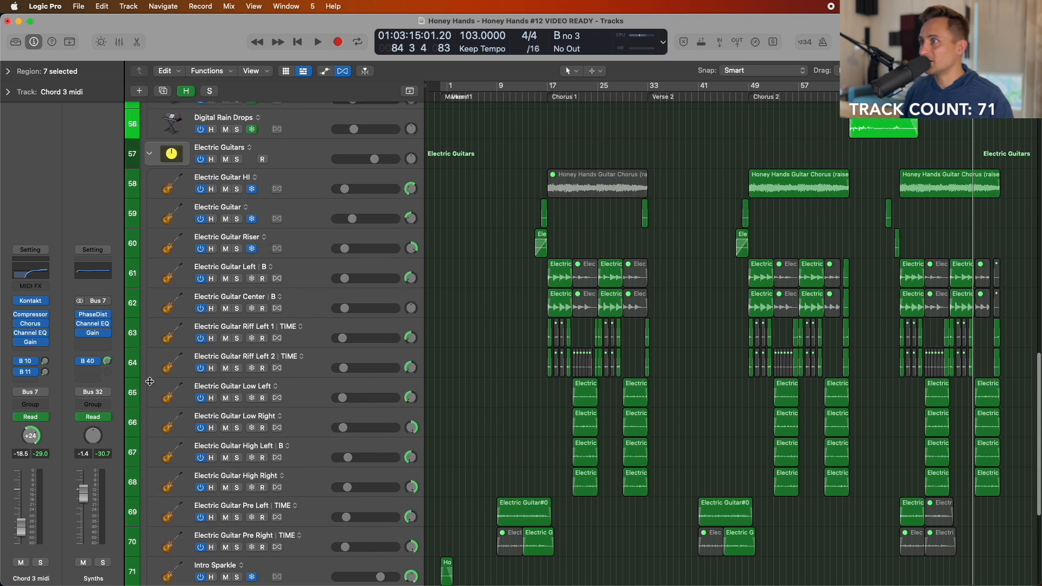
key(super+Up)
key(super+Up)
scroll(640, 167, down, 2)
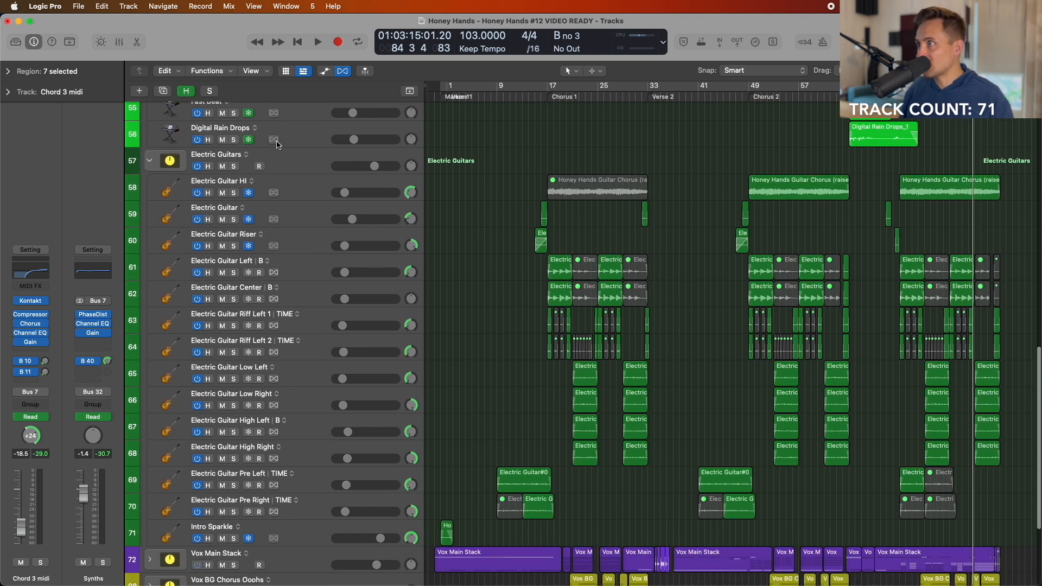
- Select and solo the Electric Guitars stack and look over its regions
click(296, 166)
key(s)
scroll(638, 230, down, 6)
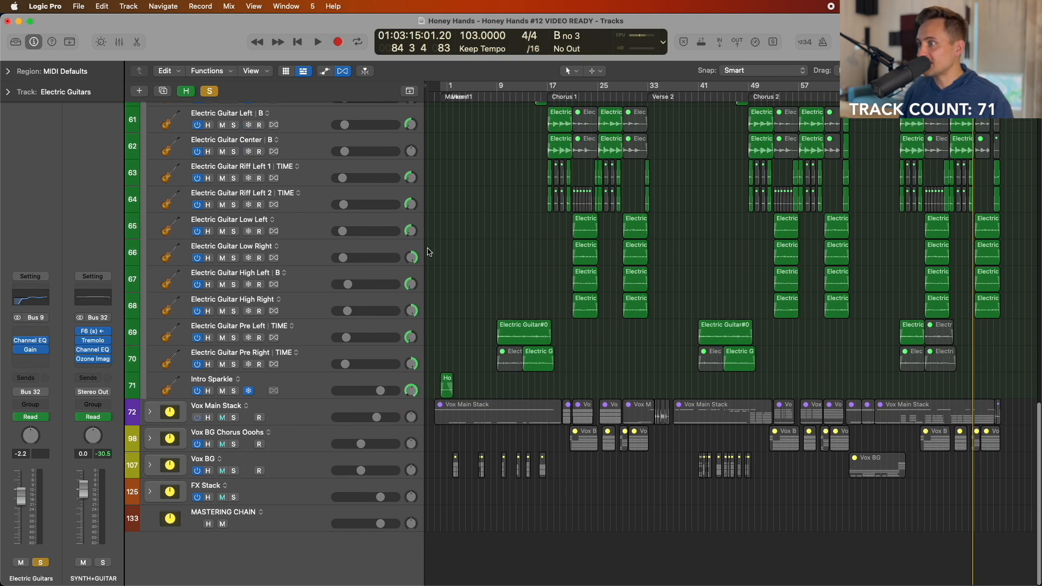
scroll(200, 265, up, 5)
scroll(246, 168, up, 3)
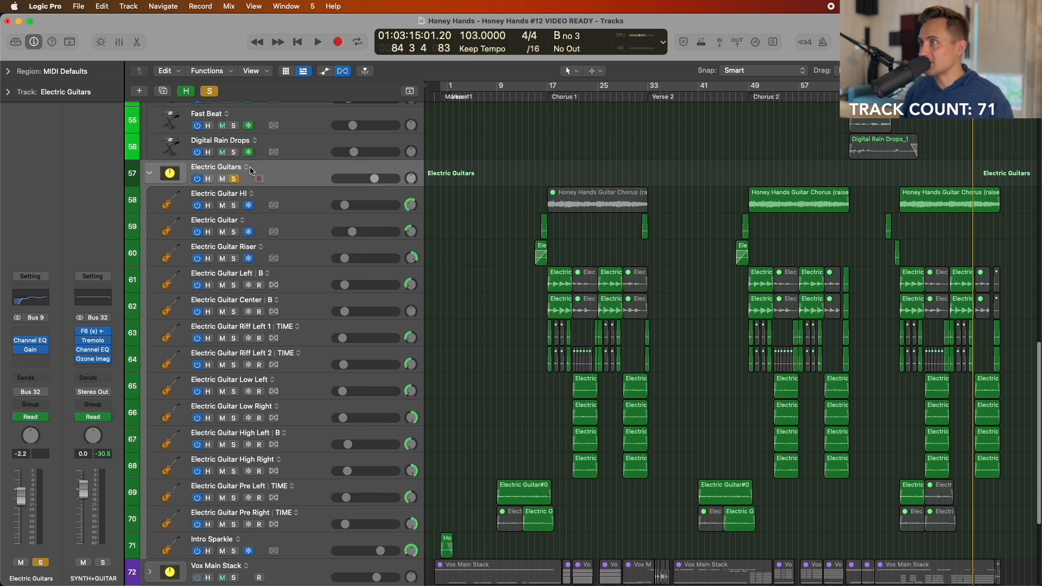
- Focus on the guitar regions around Chorus 1 and play the soloed stack from bar 9
click(550, 96)
scroll(544, 179, up, 5)
scroll(540, 179, left, 2)
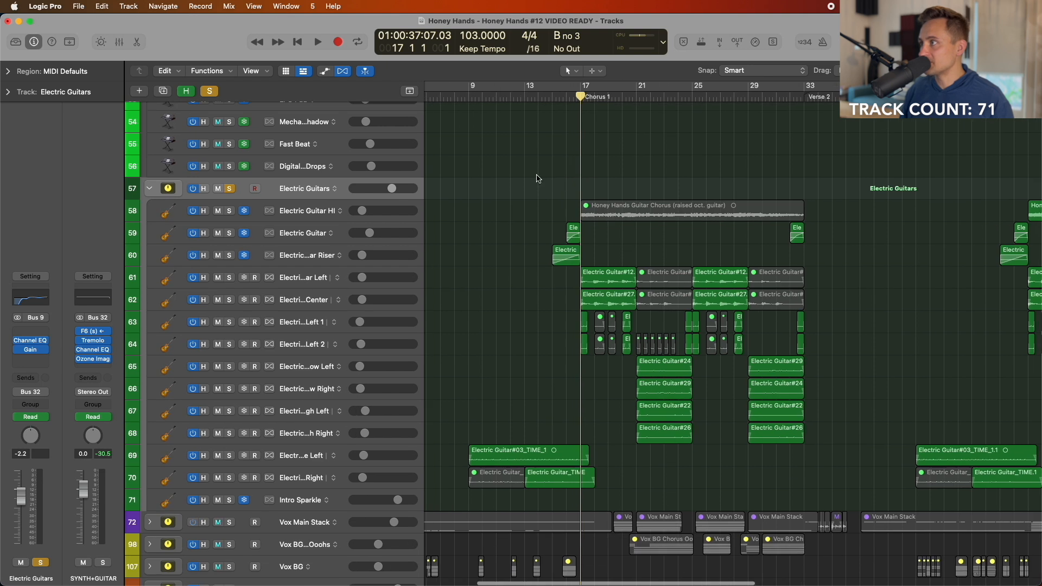
click(472, 94)
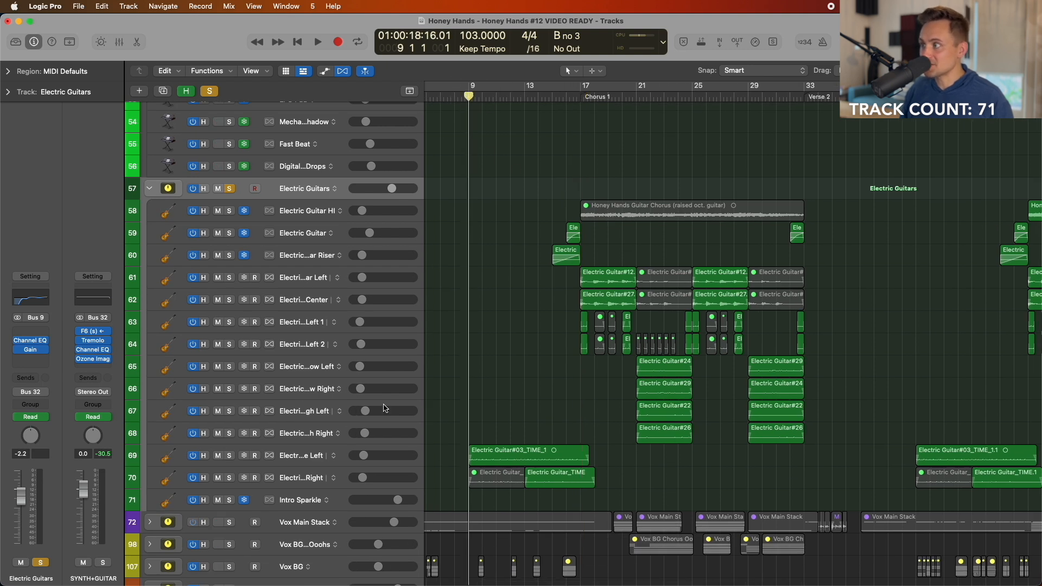
key(space)
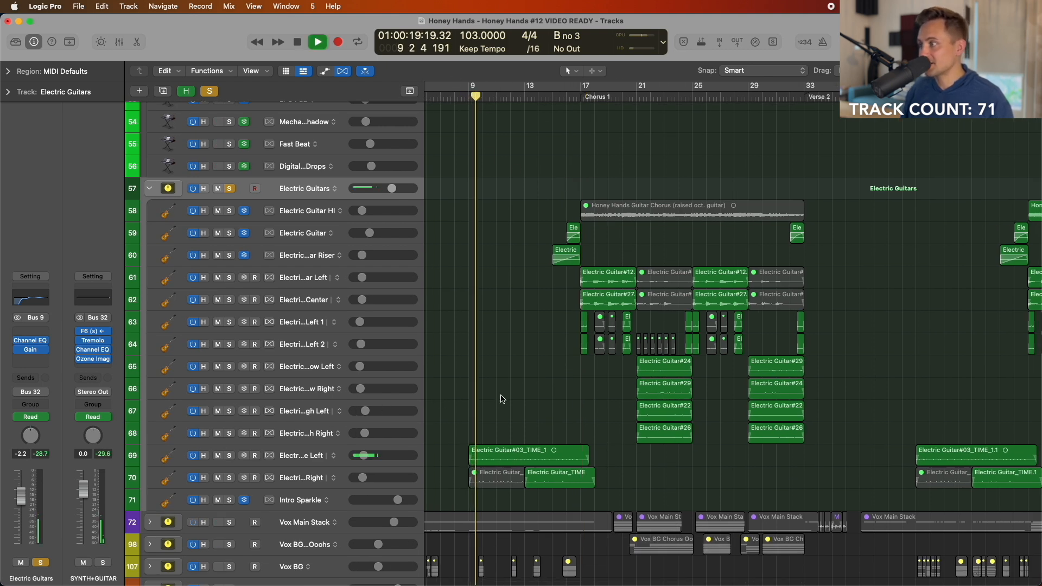
- Select Electric Guitar Pre Left, continue playback from bar 13 and enlarge the track rows
click(296, 456)
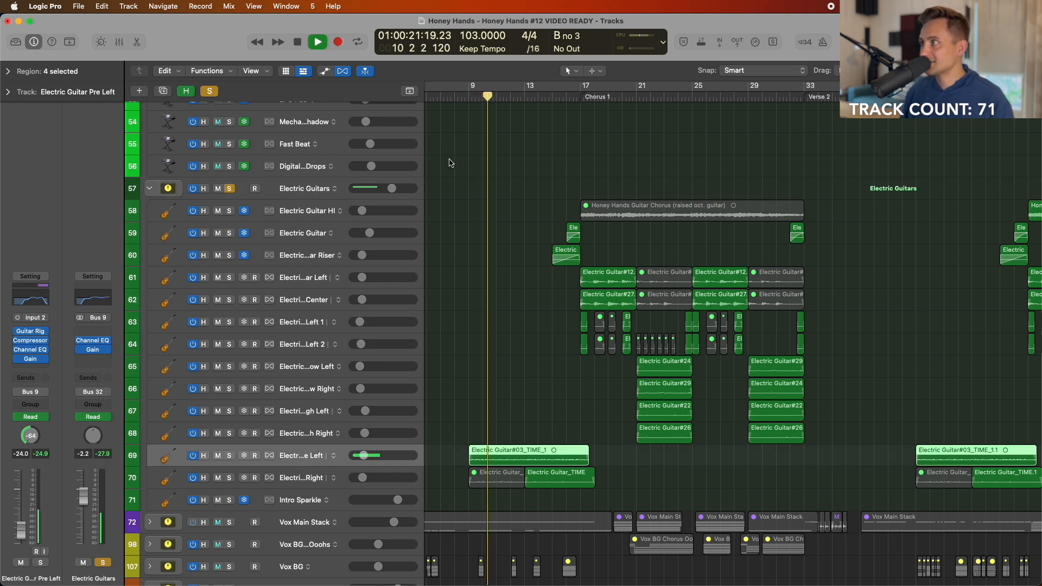
click(524, 97)
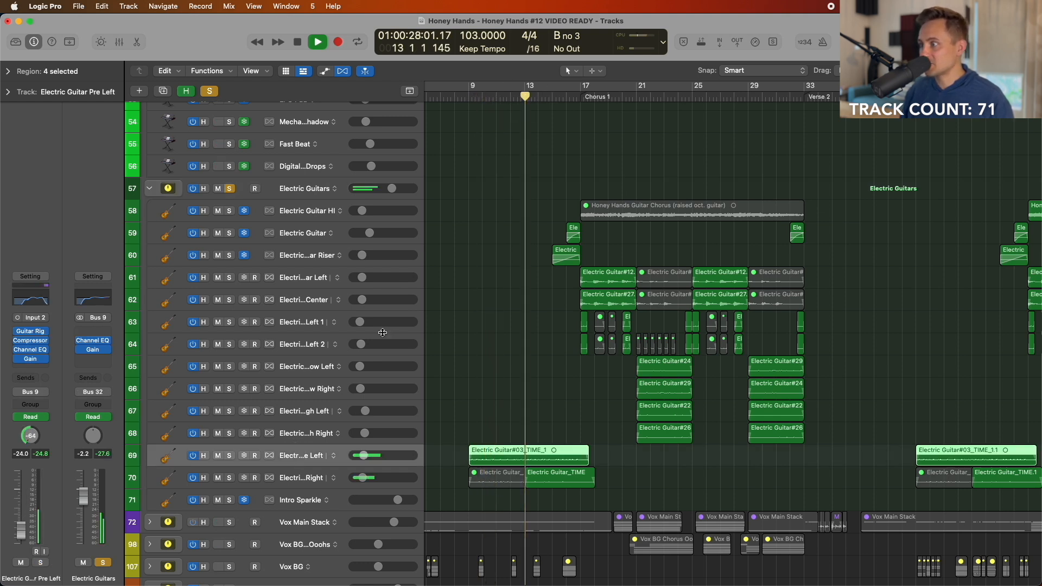
key(super+Down)
key(super+Down)
key(super+Down)
key(super+Down)
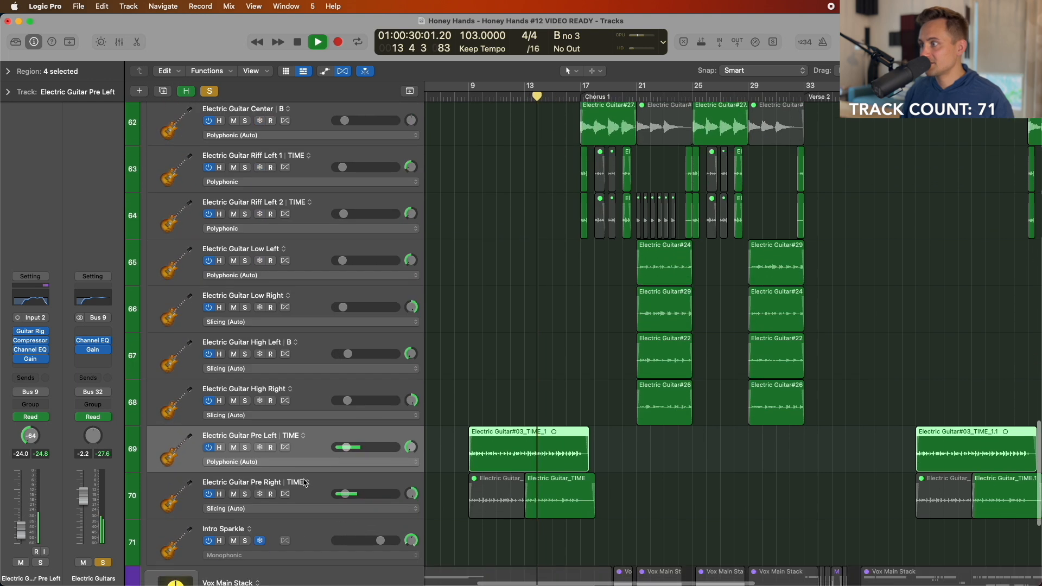
- Look over the Electric Guitars tracks and reduce the row height while the soloed stack plays into Chorus 1
scroll(645, 248, up, 5)
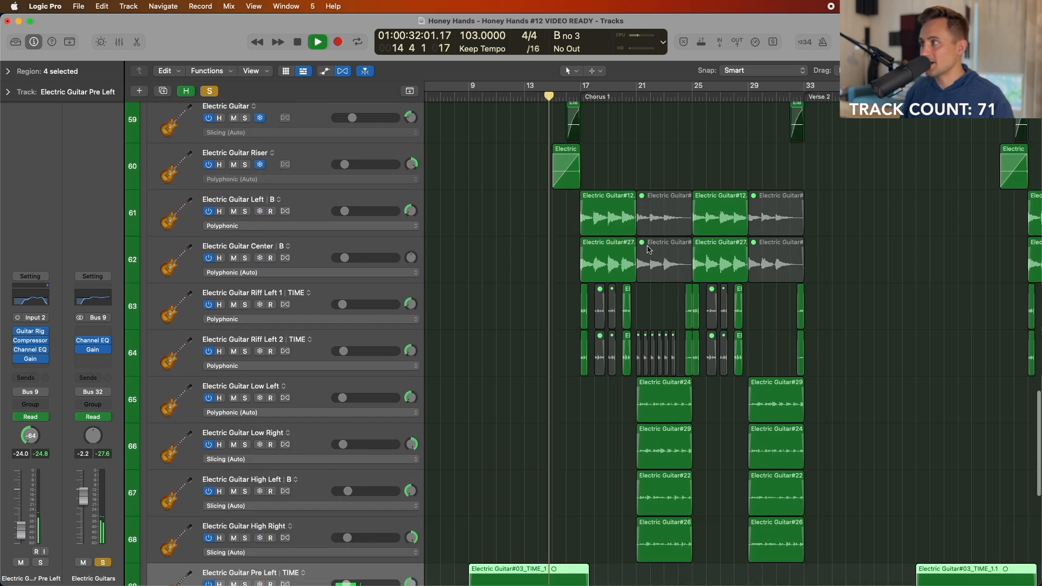
scroll(657, 160, up, 1)
scroll(640, 168, up, 3)
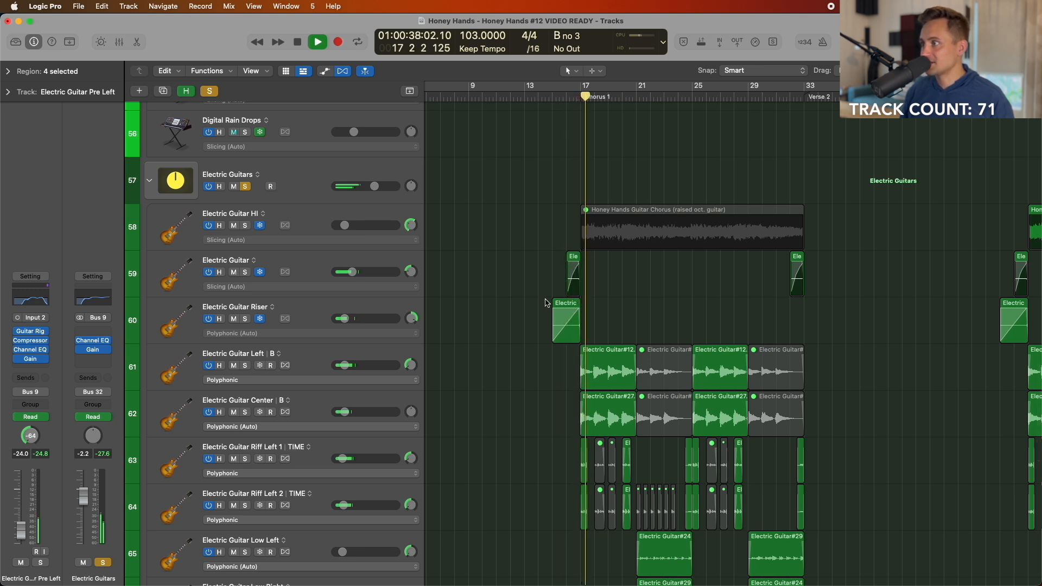
scroll(488, 303, down, 3)
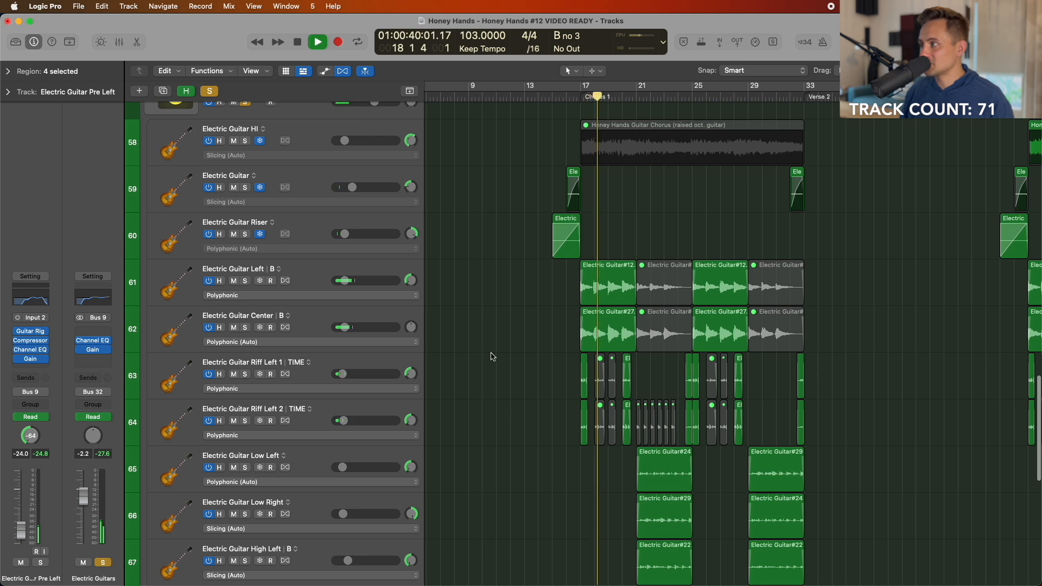
key(super+Up)
scroll(596, 354, down, 2)
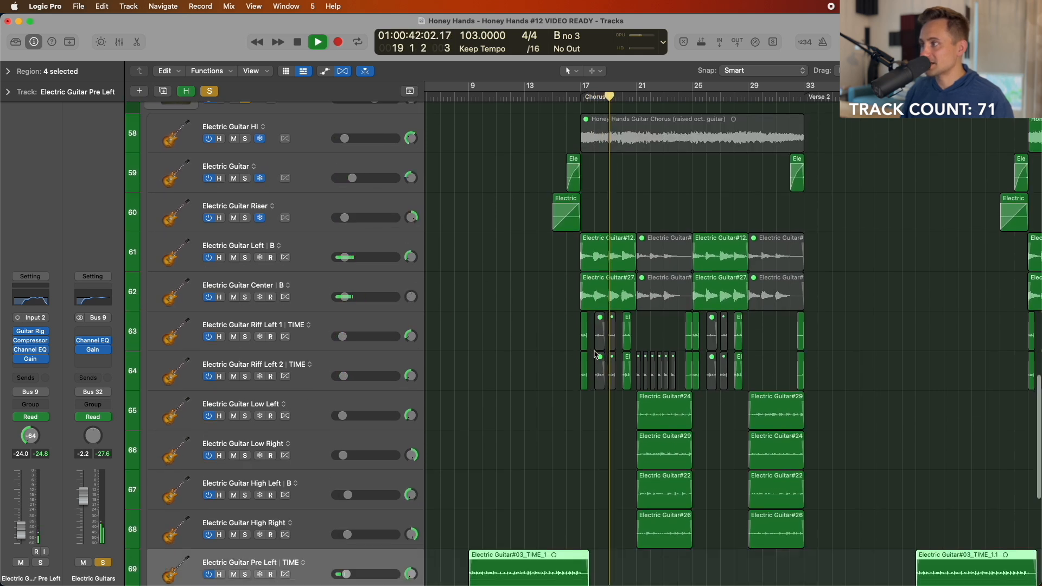
- Shrink the track rows further to show the whole guitar stack and stop playback at bar 23
key(super+Up)
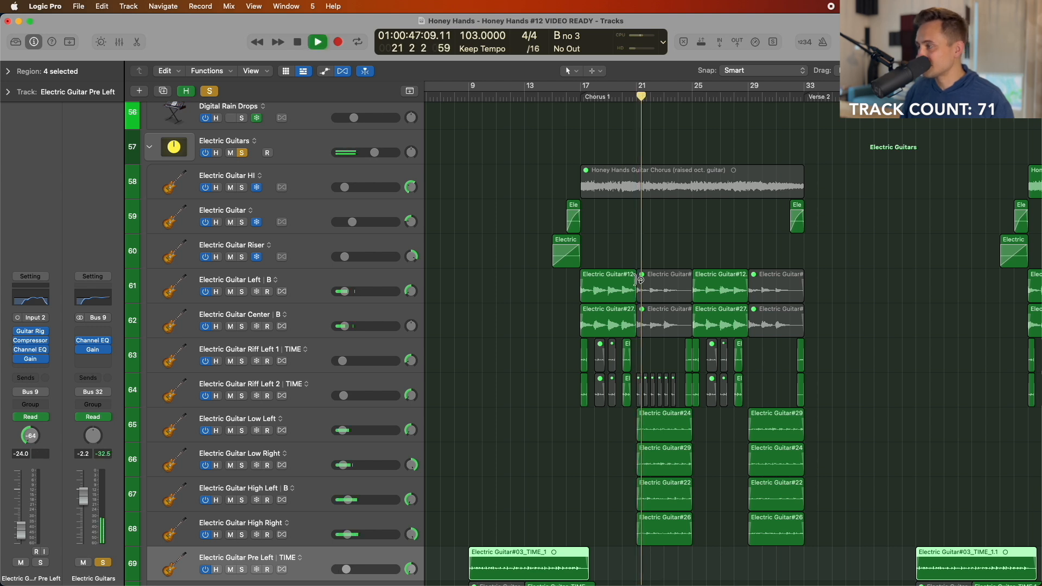
scroll(533, 437, down, 1)
scroll(533, 437, down, 2)
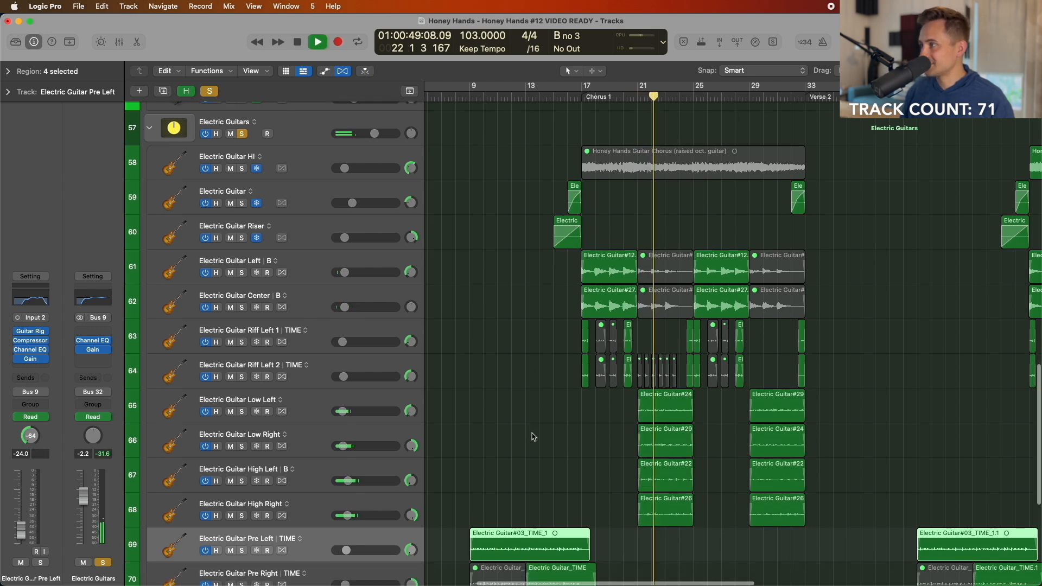
scroll(532, 436, up, 1)
scroll(532, 434, down, 1)
scroll(532, 434, down, 1)
key(space)
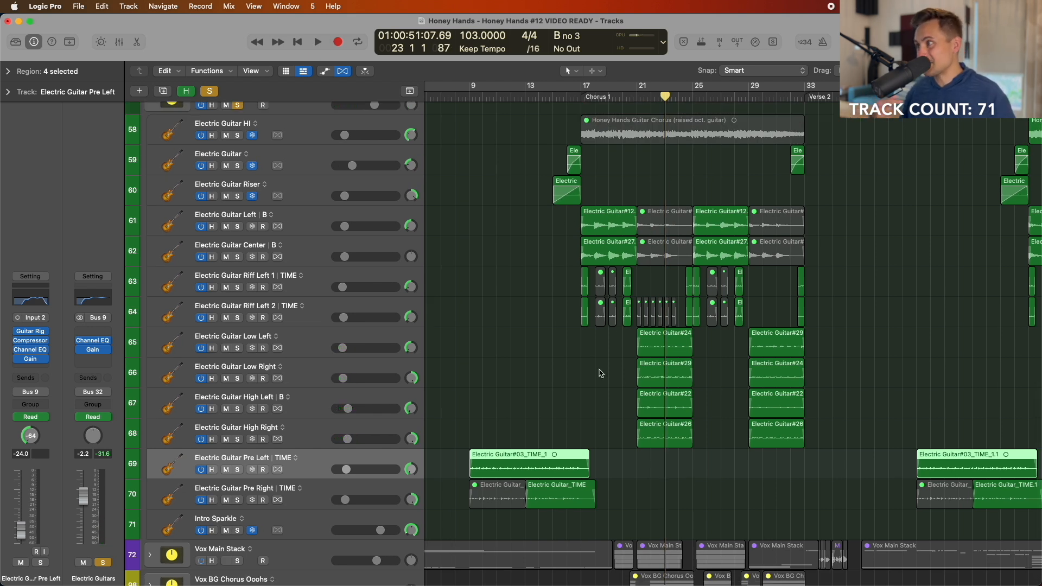
- Highlight the tracks from Electric Guitar Left to Riff Left 2, followed by those from Low Left to High Right
click(380, 220)
shift+click(367, 309)
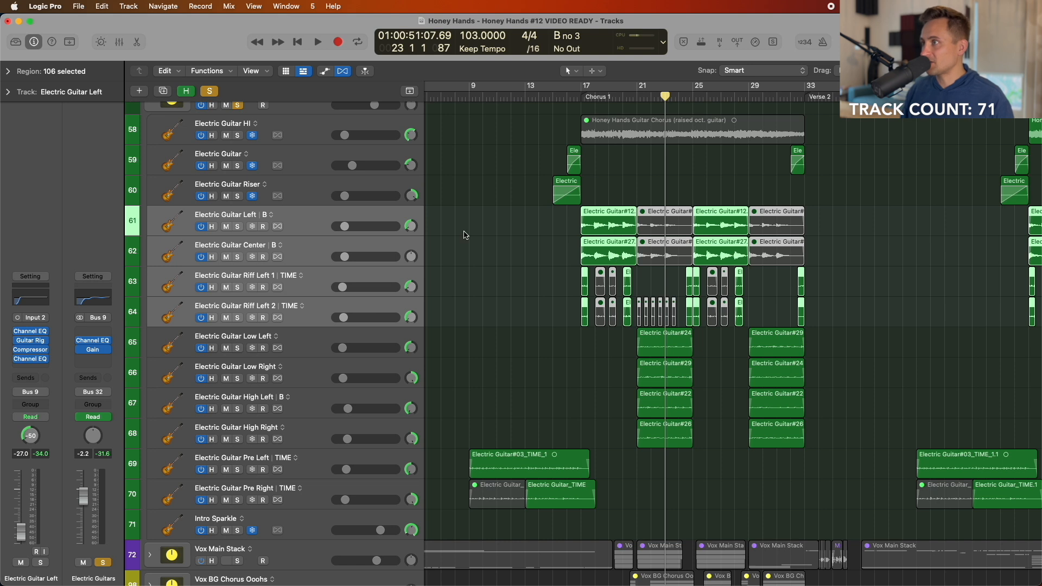
click(394, 350)
shift+click(383, 429)
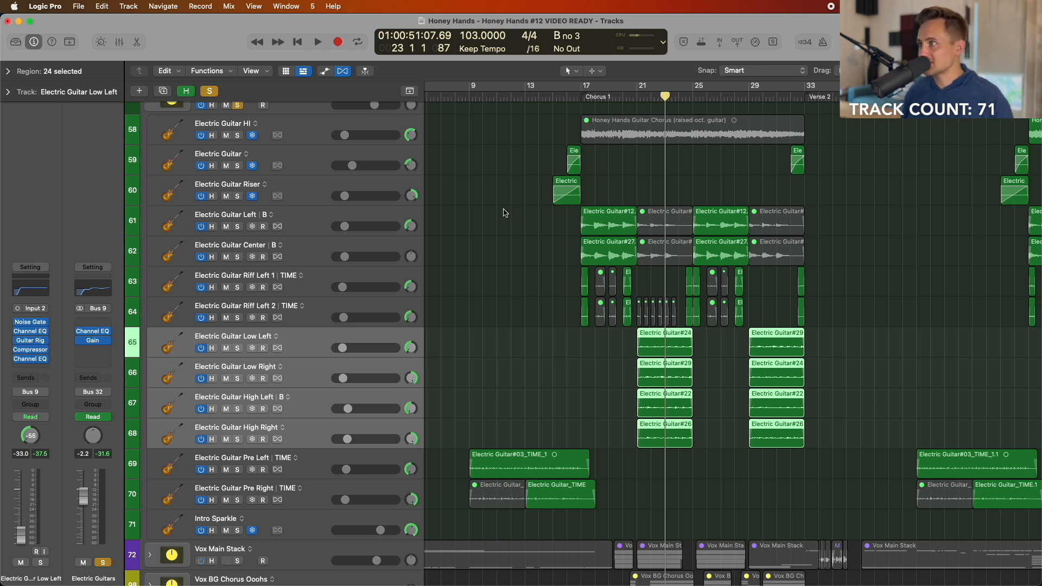
- Select Electric Guitar Left through Electric Guitar Riff Left 2, solo these four tracks and play them from bar 17
scroll(504, 212, up, 2)
click(360, 272)
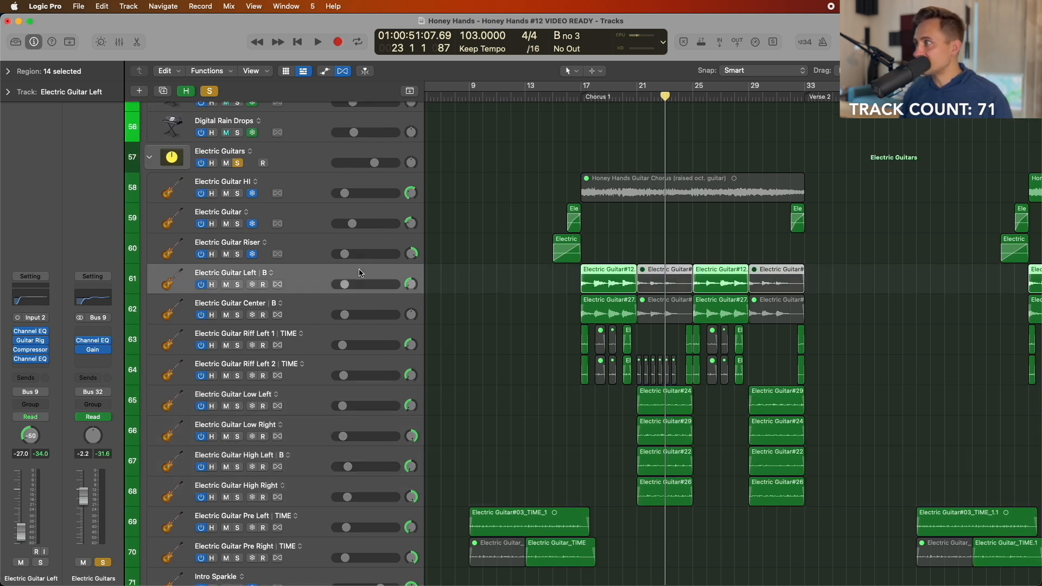
shift+click(313, 308)
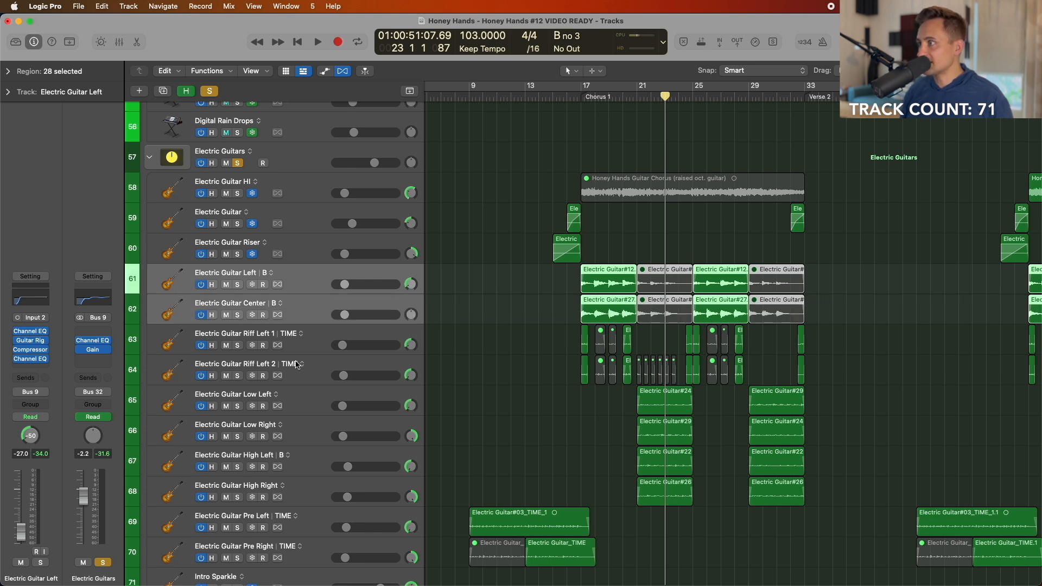
shift+click(334, 371)
click(576, 98)
scroll(422, 320, down, 1)
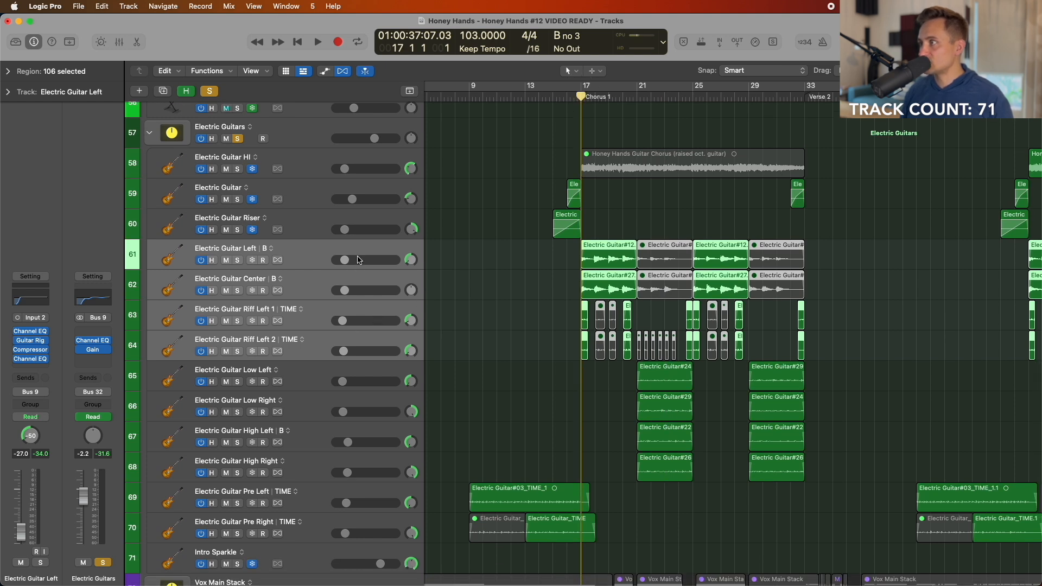
key(s)
key(space)
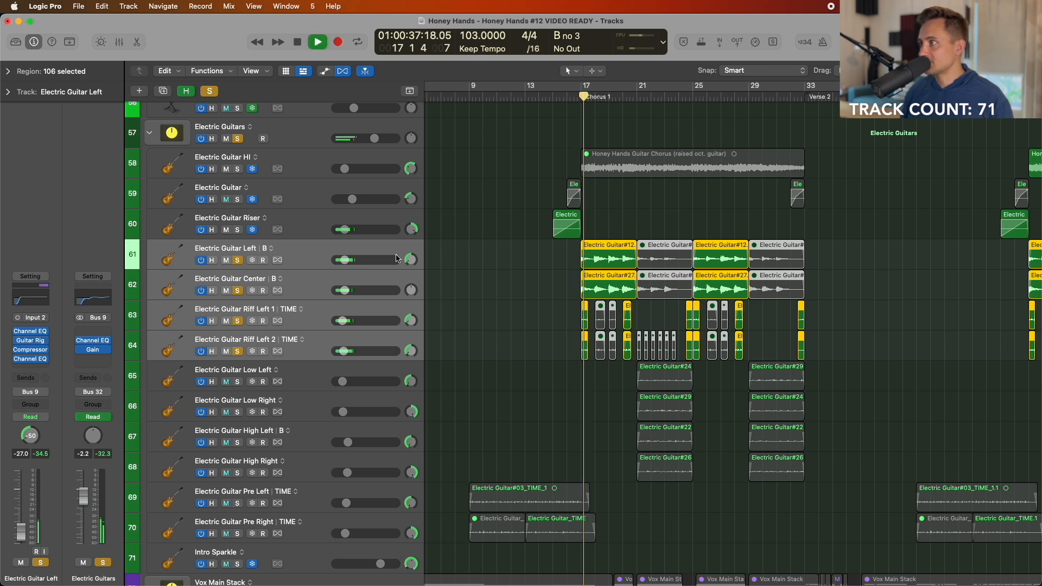
- Unsolo the two Riff Left tracks to hear only Electric Guitar Left and Center, stop playback and clear those solos
drag(237, 321, 237, 351)
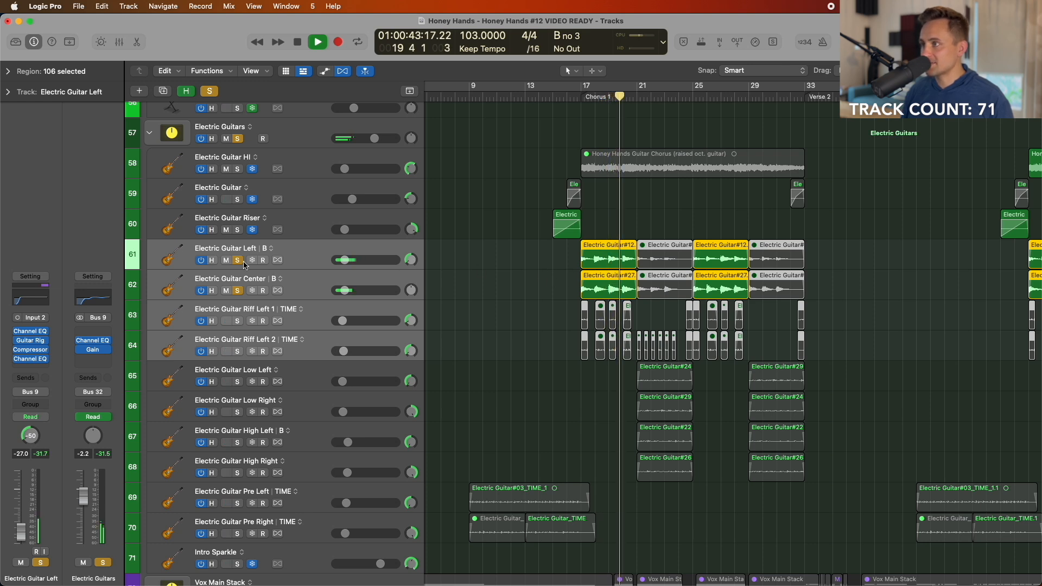
key(space)
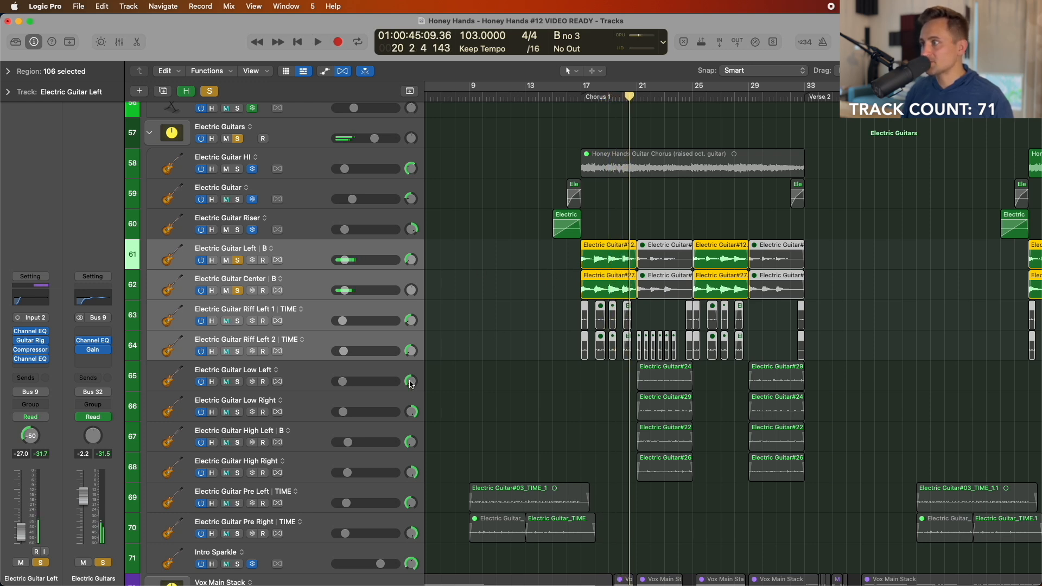
click(238, 260)
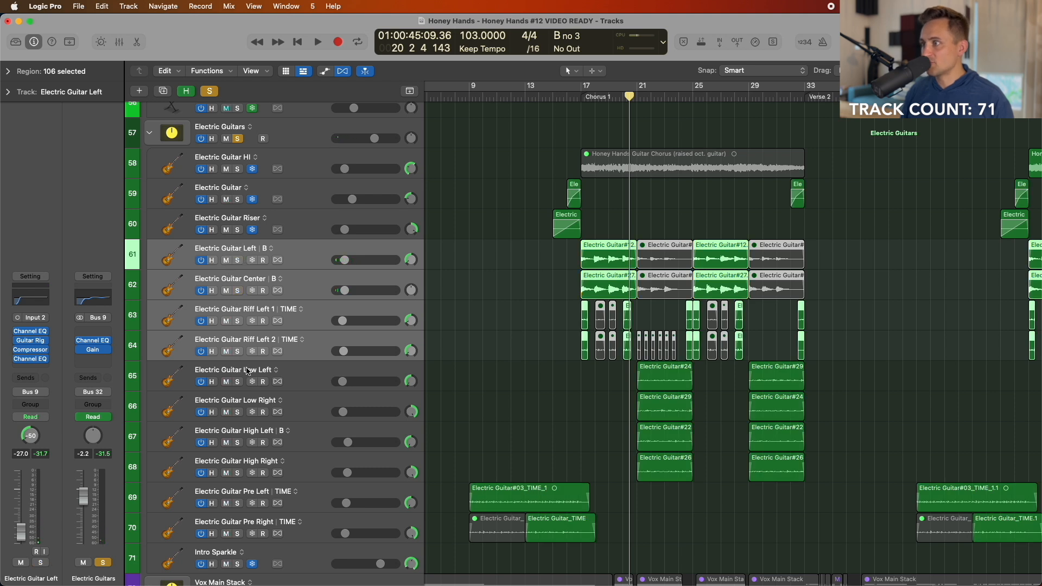
- Solo and select Electric Guitar Low Left through High Right and play them from bar 21
drag(238, 381, 238, 472)
click(636, 96)
click(305, 387)
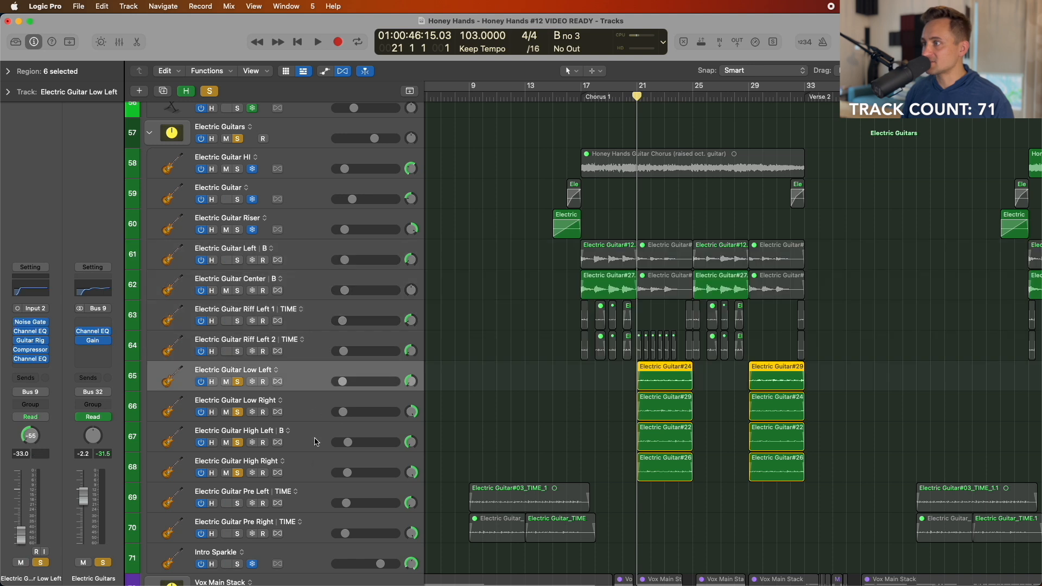
shift+click(314, 462)
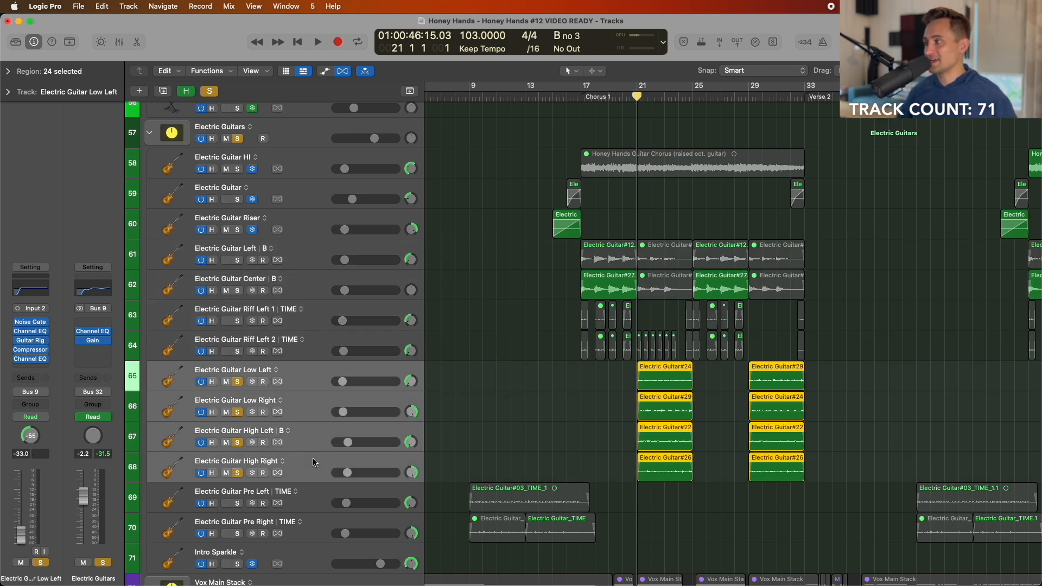
key(space)
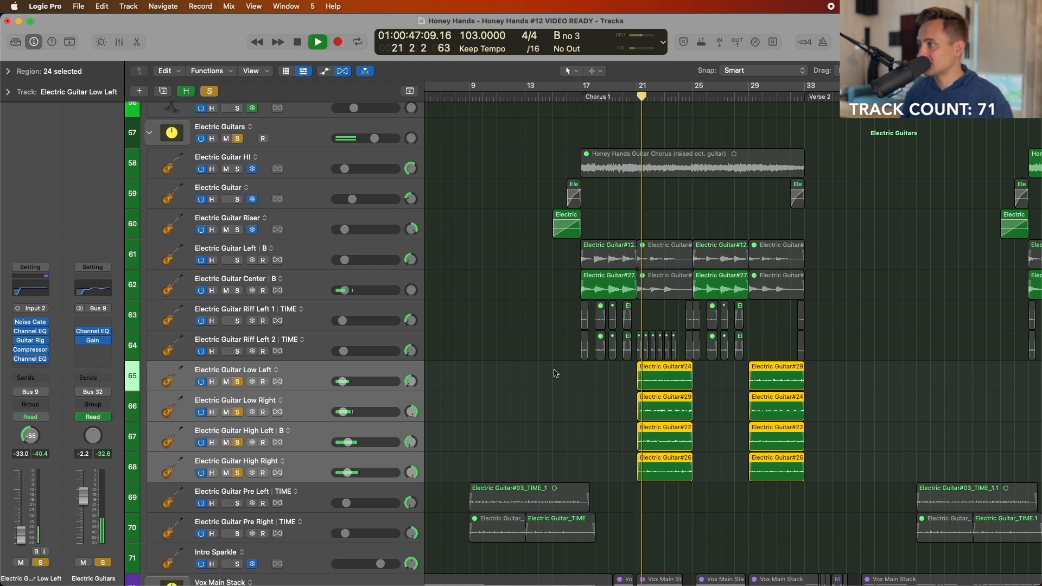
- Audition the High guitar pair without the Low pair, solo the Low pair again, stop playback and return to bar 21
scroll(504, 363, down, 5)
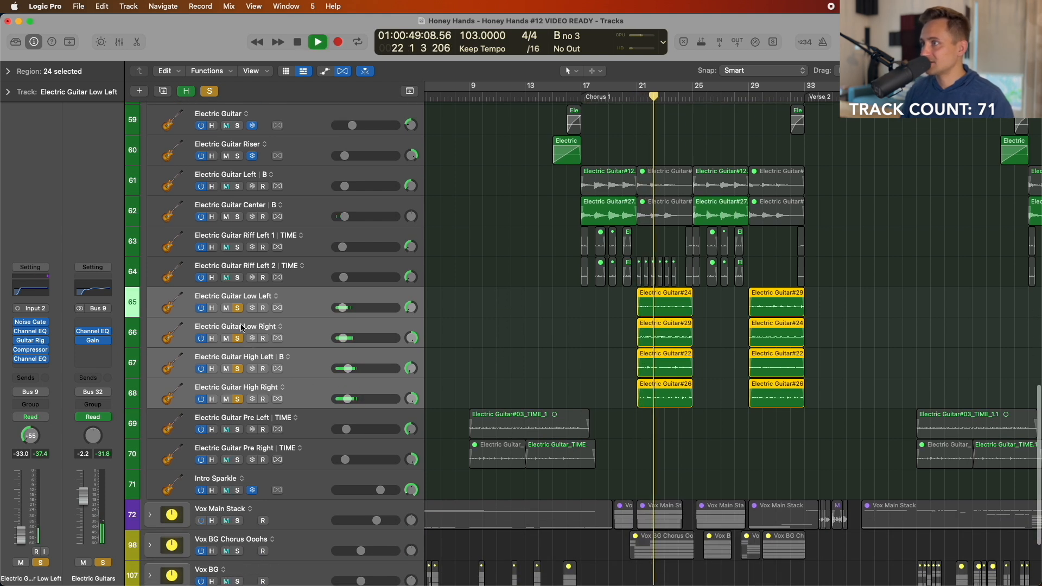
click(237, 307)
click(237, 338)
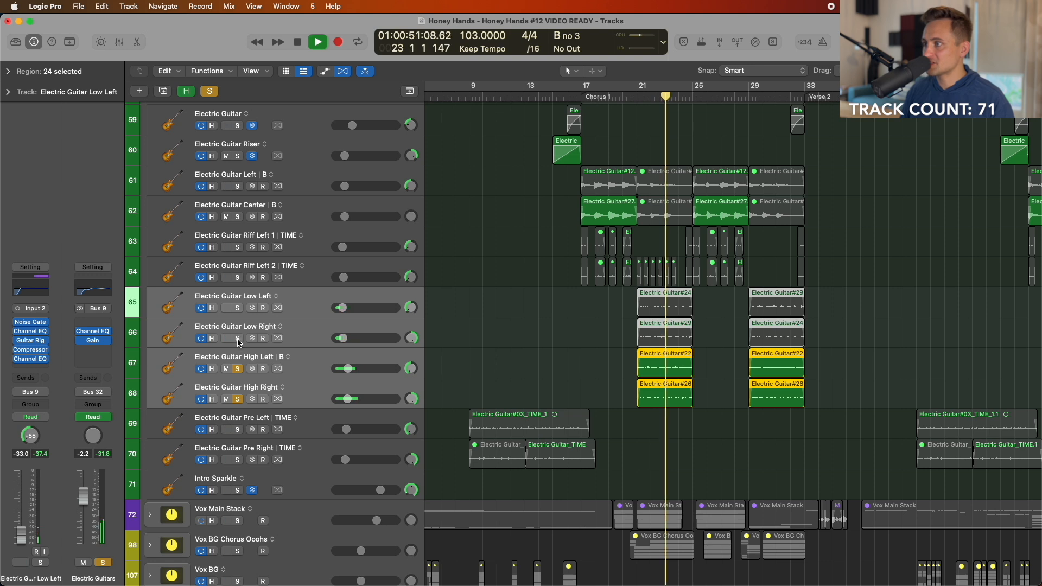
click(237, 338)
click(237, 308)
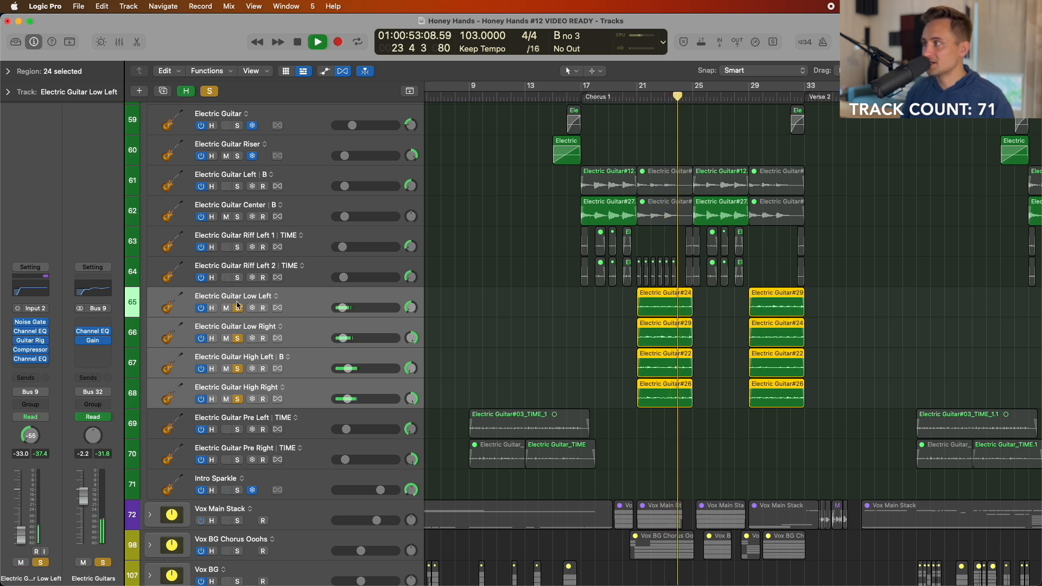
key(space)
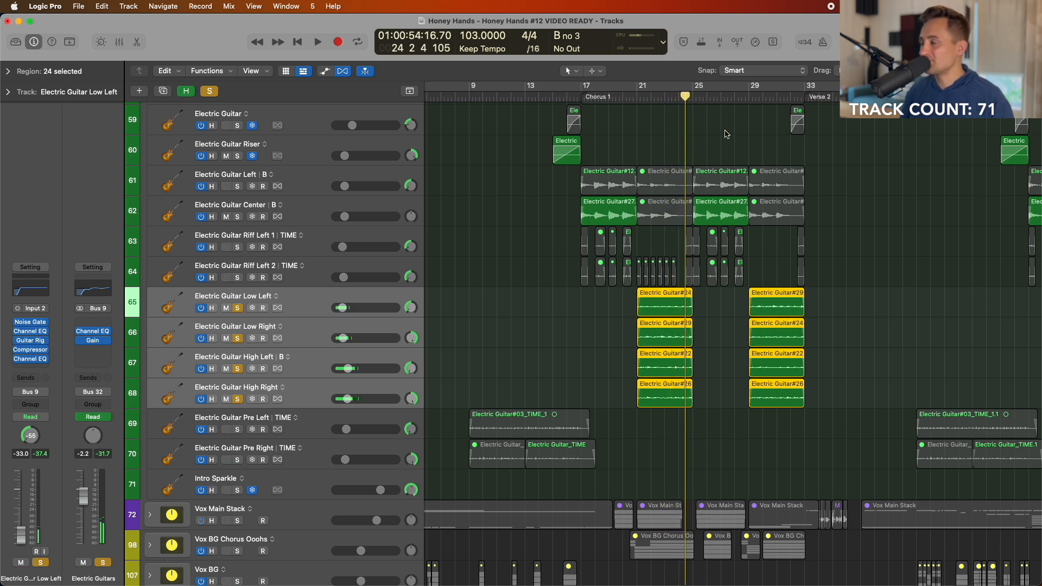
click(636, 97)
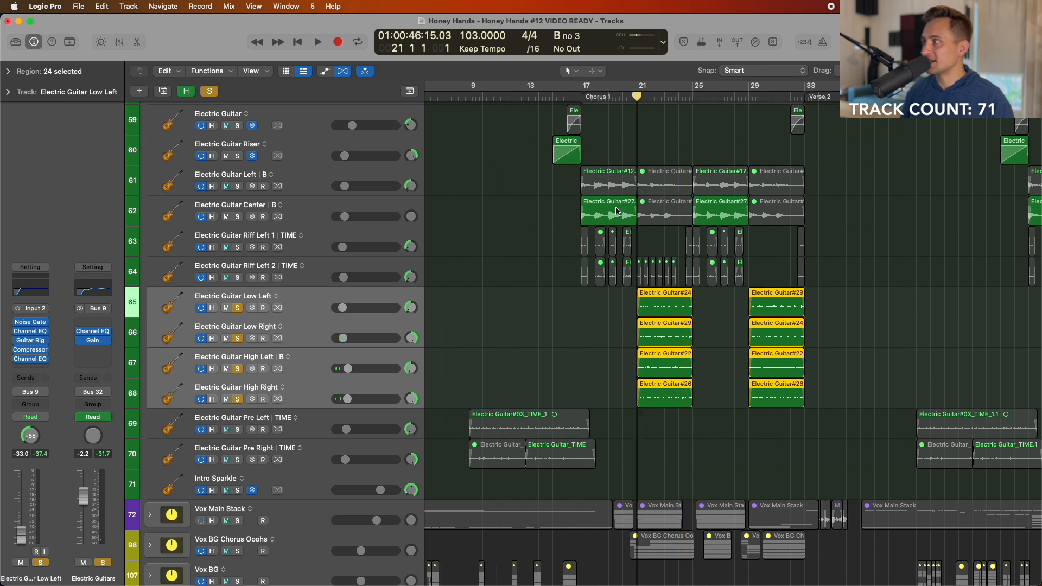
- Fit the selected guitar regions across the whole song in view and look over the stacks below them
scroll(617, 211, down, 2)
scroll(617, 210, right, 3)
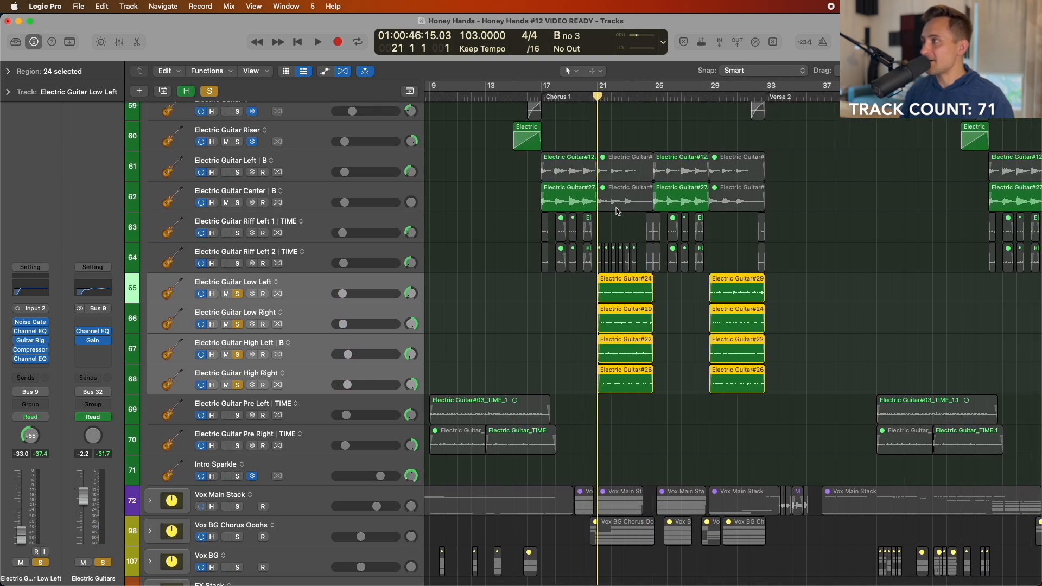
scroll(616, 211, down, 3)
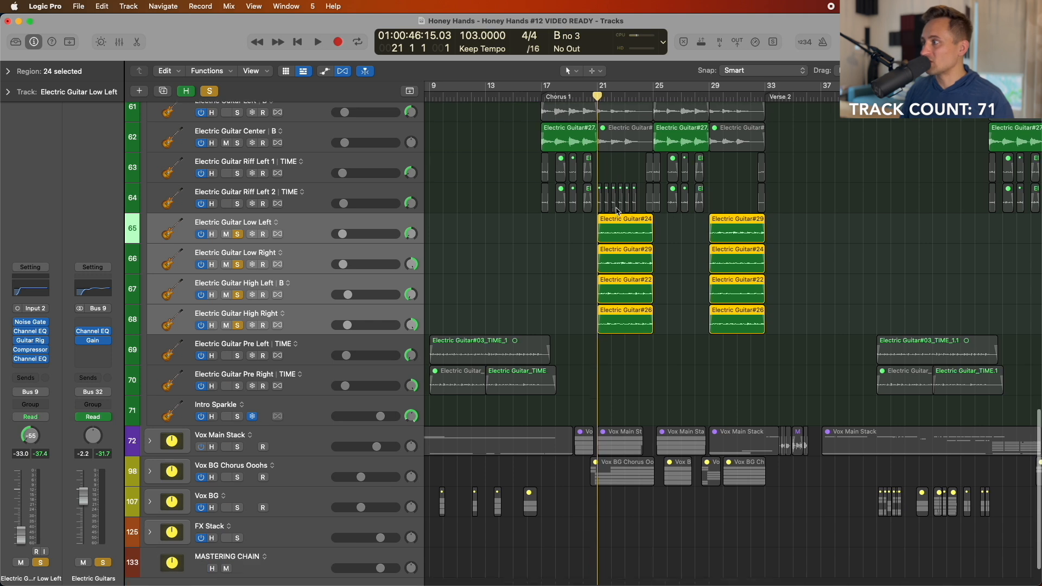
key(z)
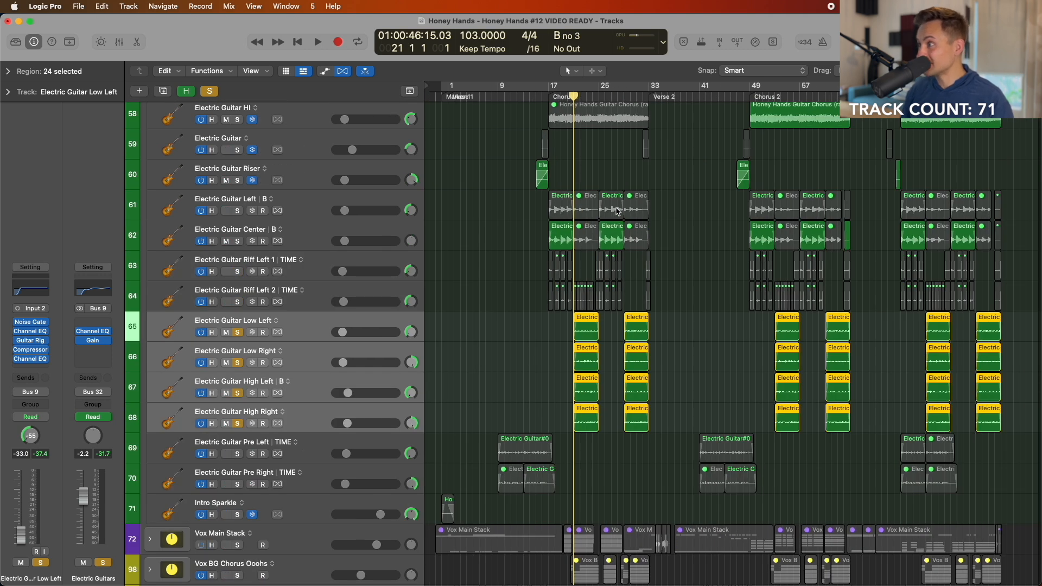
scroll(617, 211, down, 6)
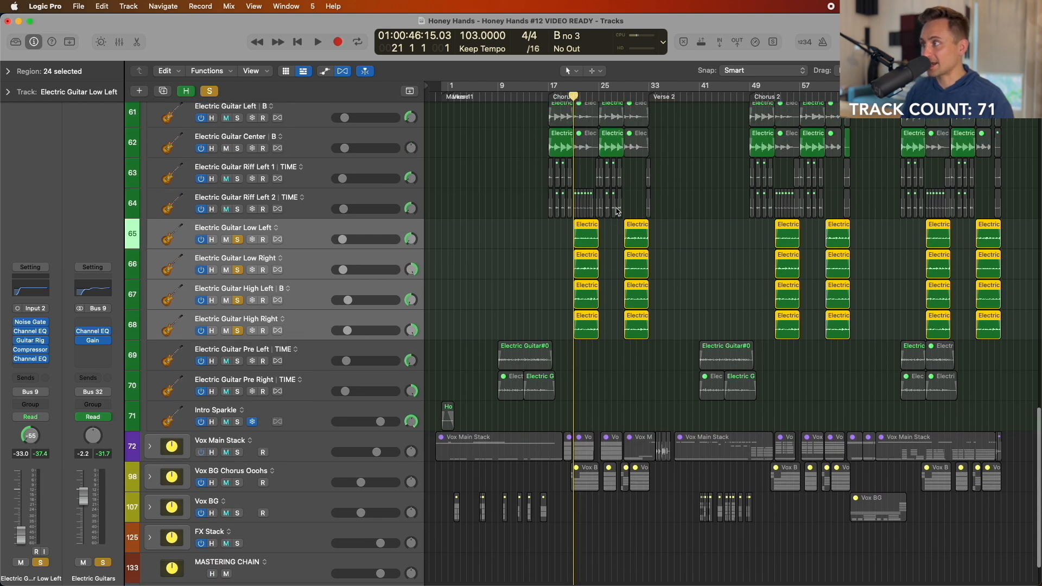
scroll(617, 209, up, 3)
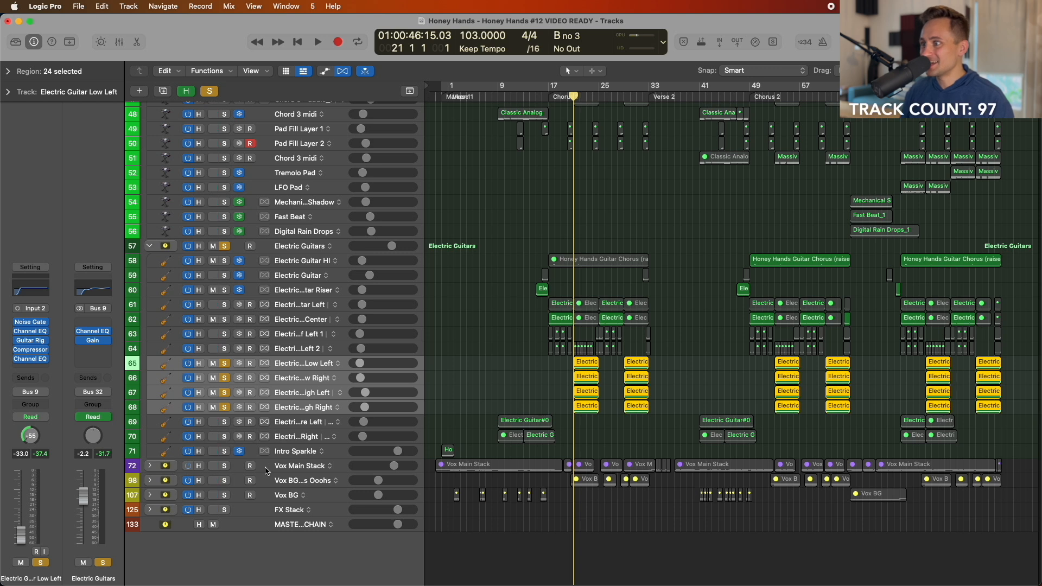
- Select and expand the Vox Main Stack and look over its vocal tracks
click(278, 470)
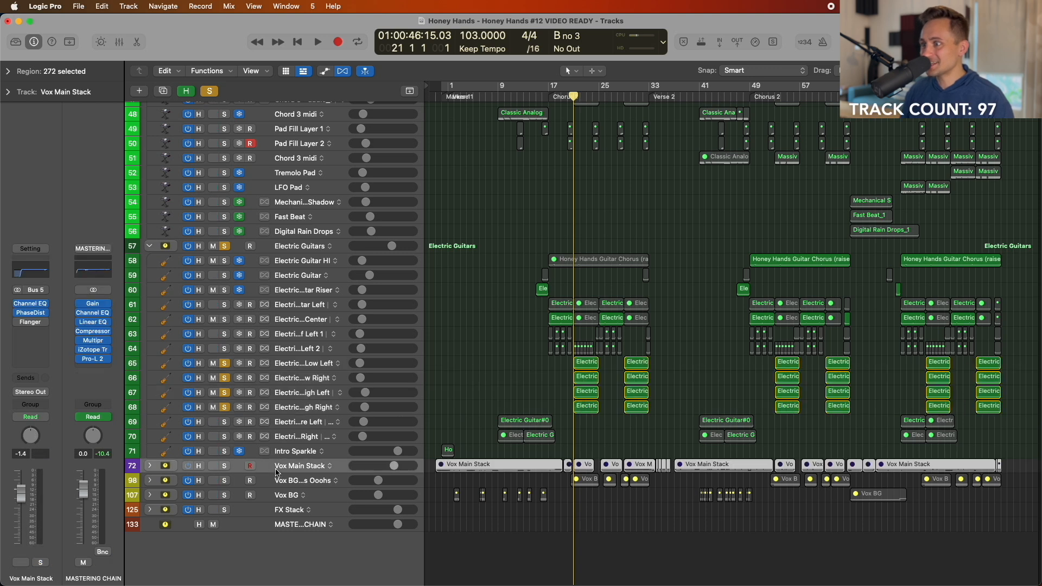
click(150, 466)
scroll(274, 475, down, 10)
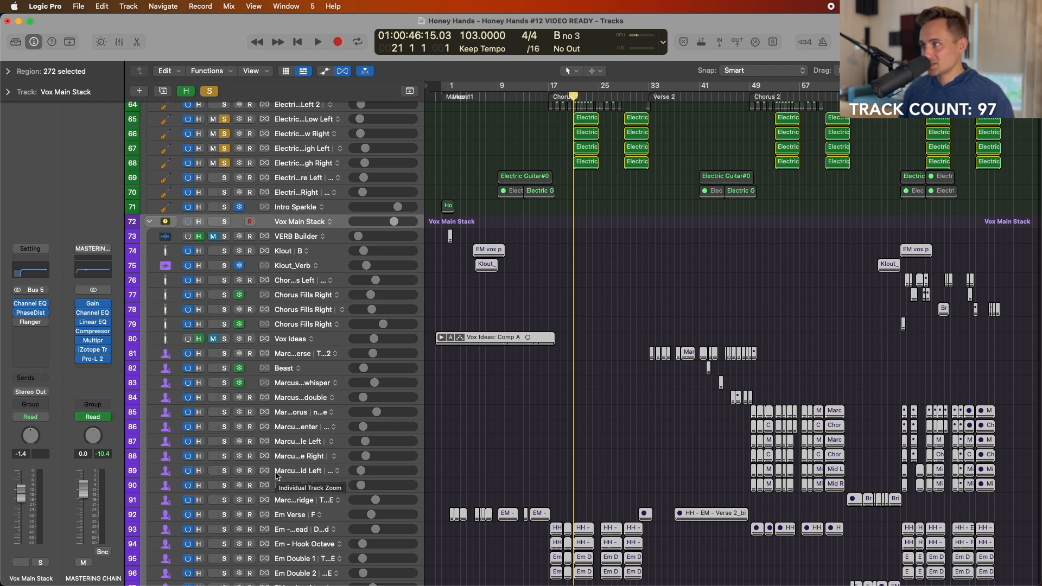
scroll(460, 258, down, 8)
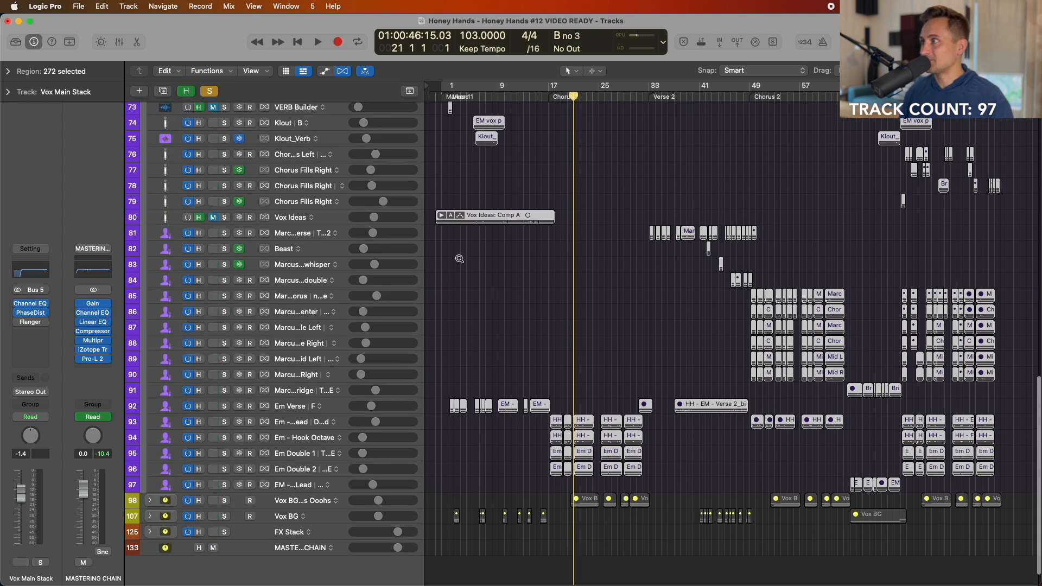
scroll(459, 259, up, 6)
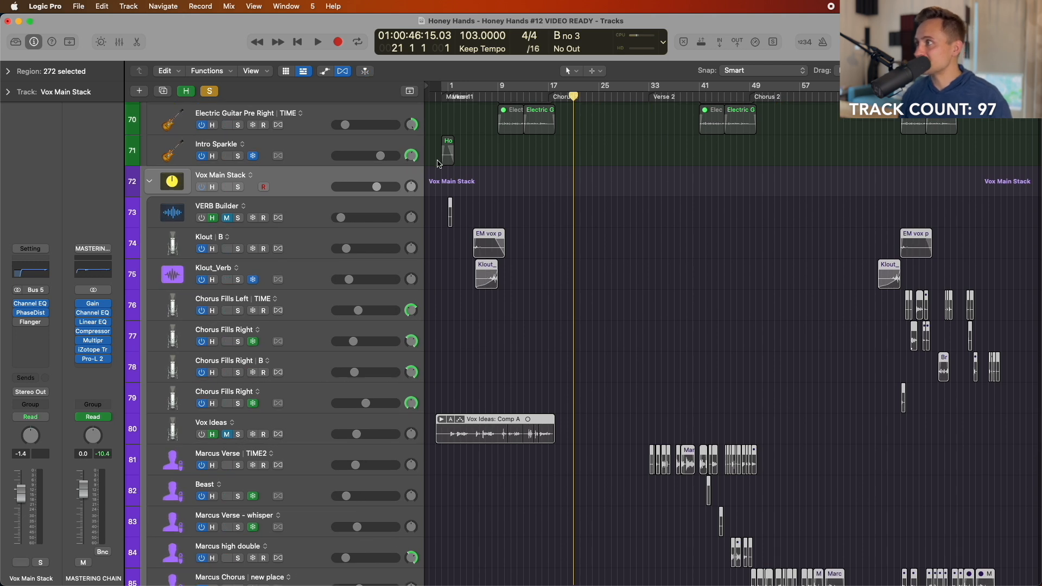
- Select and solo the Vox Main Stack and place the playhead at bar 5
click(299, 181)
key(s)
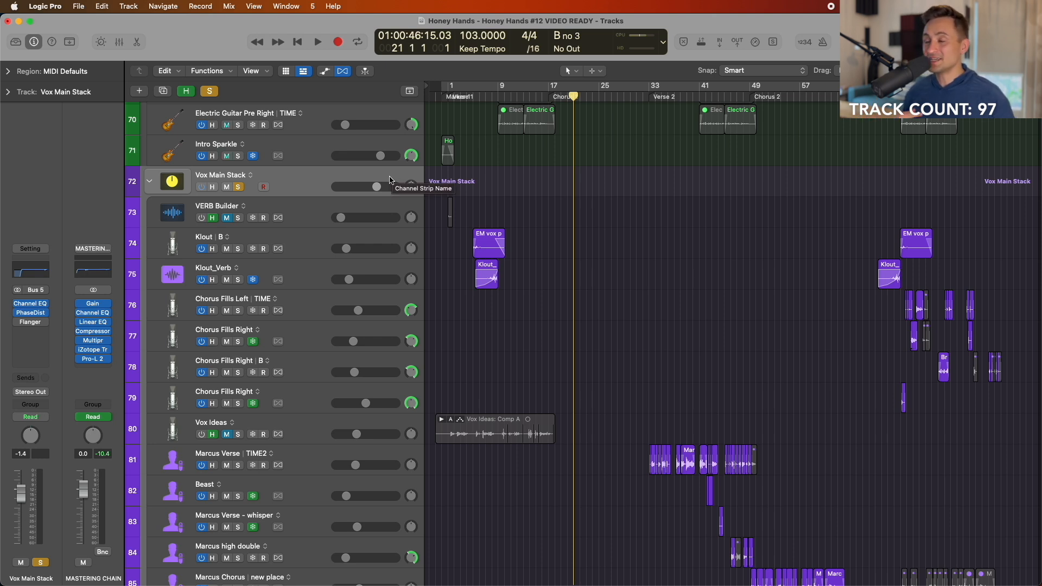
click(474, 98)
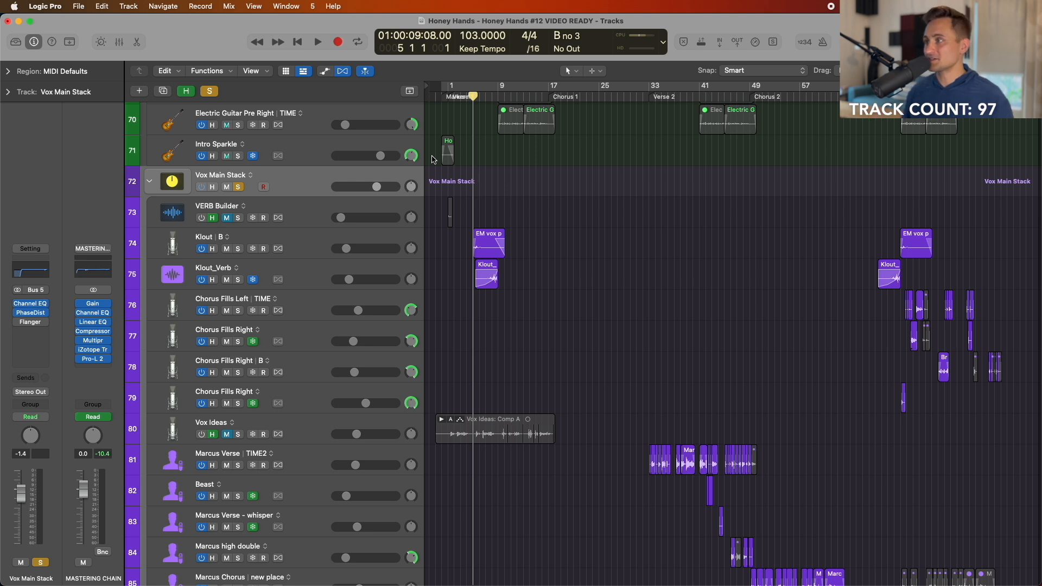
- Select the Klout, Klout_Verb and VERB Builder tracks in turn to review them in the Vox Main Stack
scroll(434, 268, down, 1)
click(317, 213)
click(317, 244)
click(309, 215)
click(313, 244)
click(311, 207)
click(311, 176)
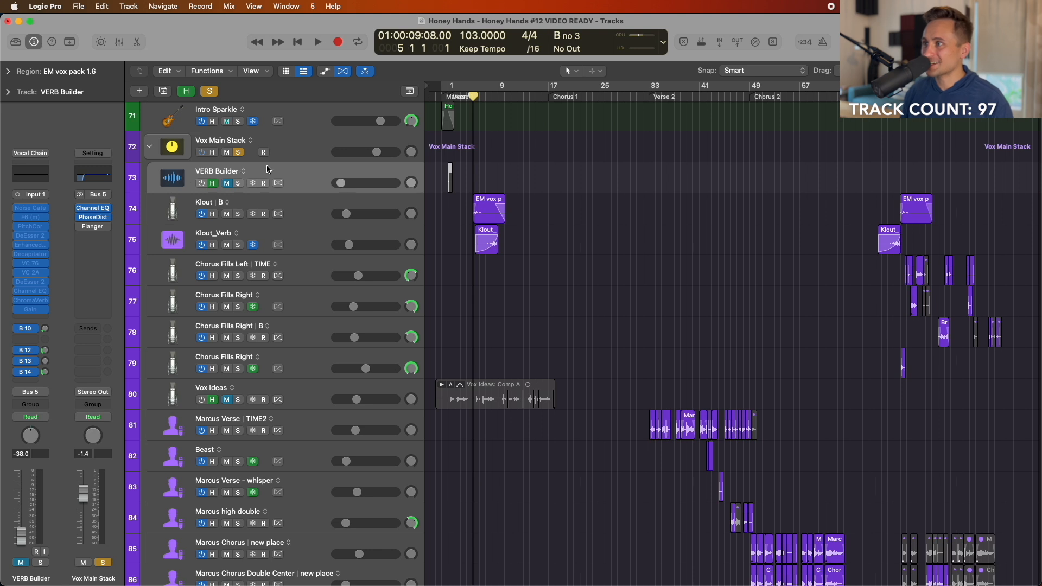
- Select the Chorus Fills tracks 76 to 78 and place the playhead at bar 74
scroll(330, 223, down, 1)
click(333, 241)
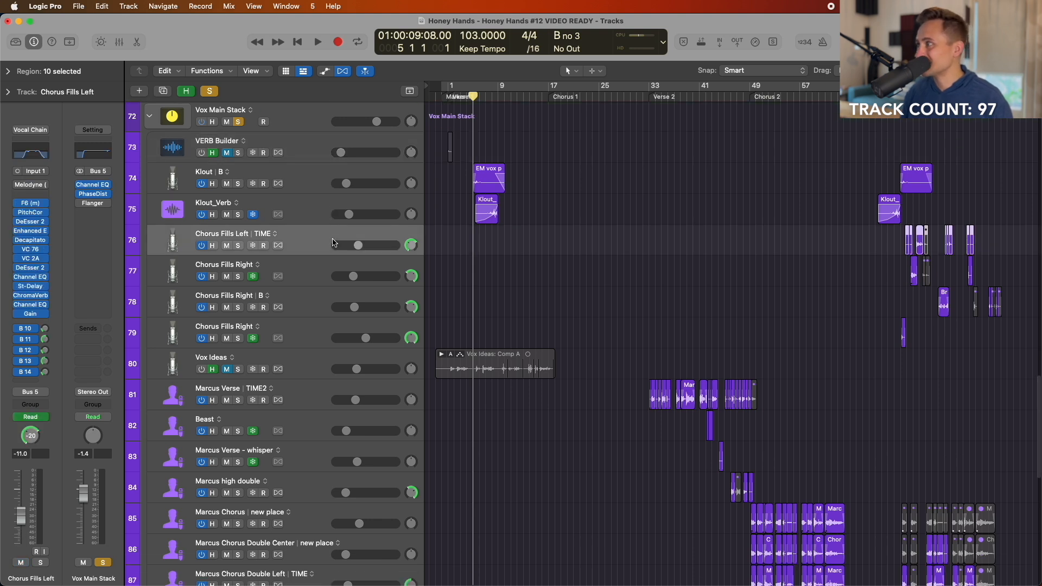
scroll(334, 241, down, 2)
shift+click(319, 247)
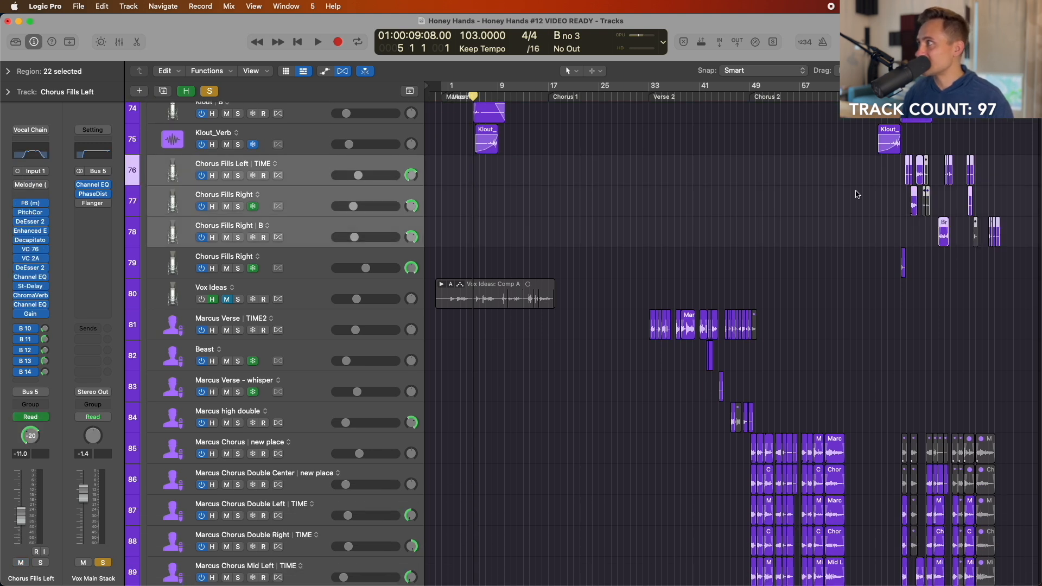
drag(903, 88, 906, 88)
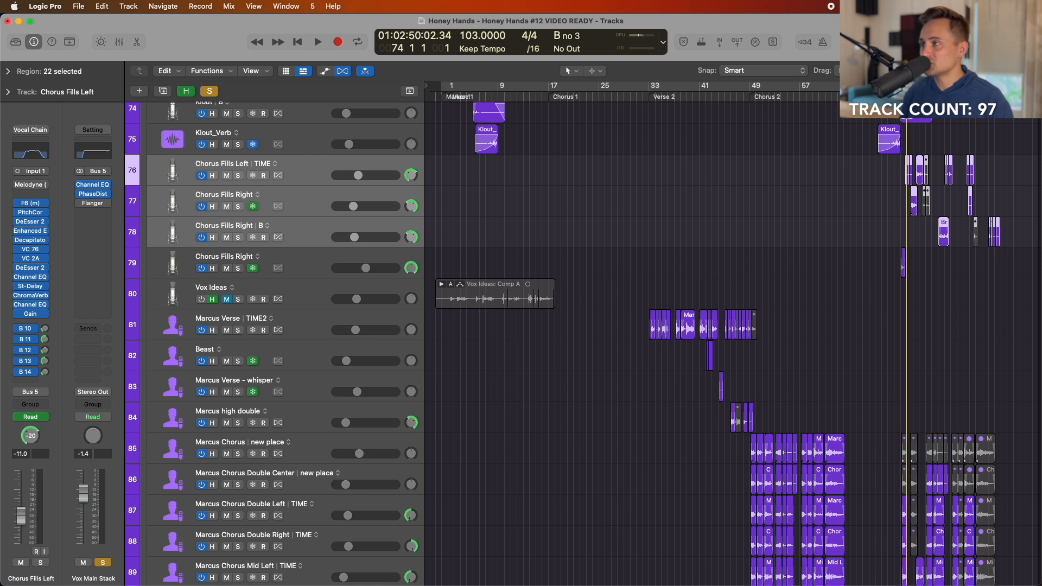
- Audition the Klout and Chorus Fills tracks 74 to 79 soloed from bar 74, stop playback and clear the solos
drag(907, 88, 914, 89)
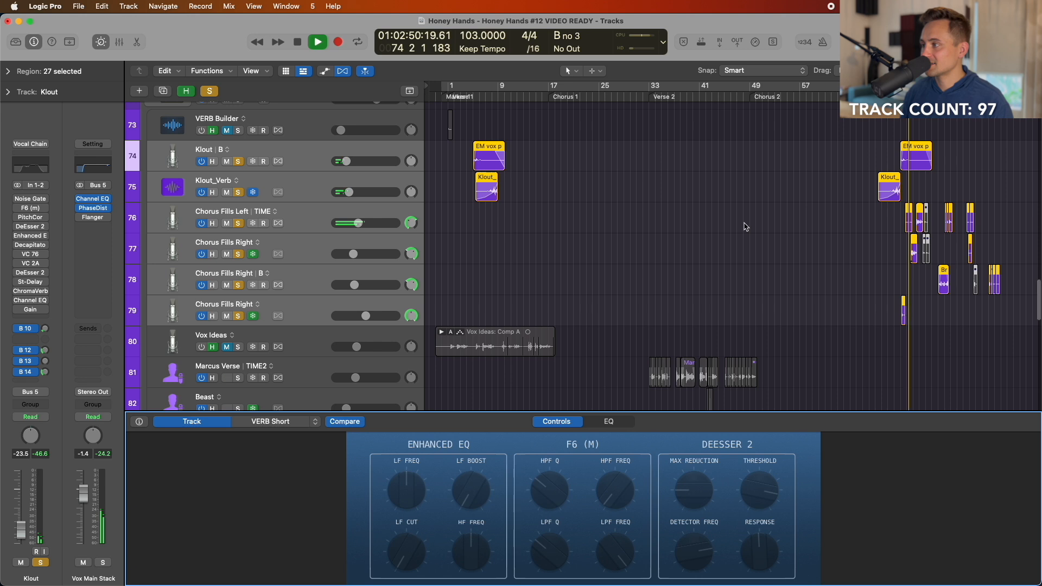
key(e)
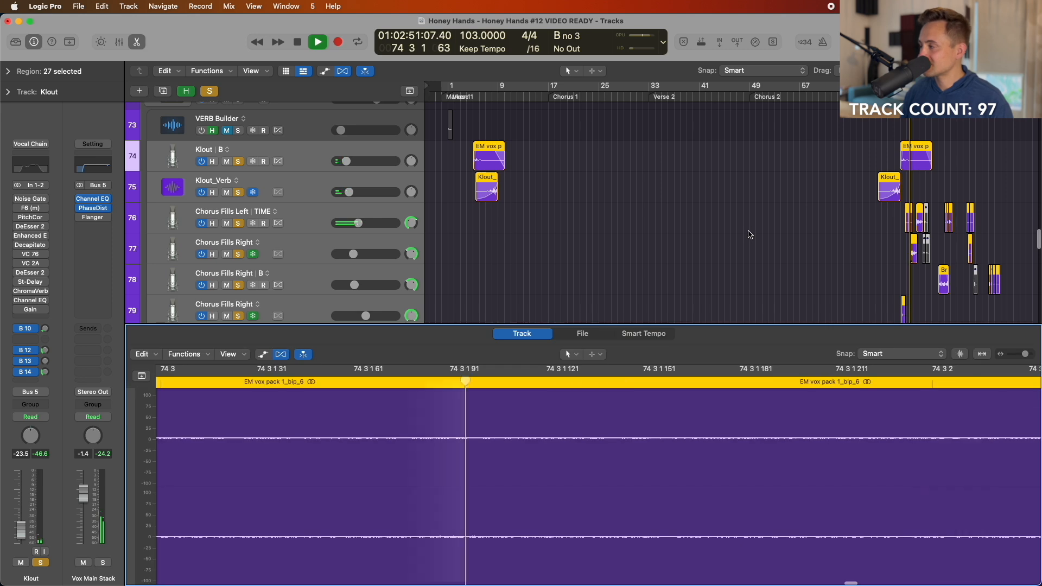
key(e)
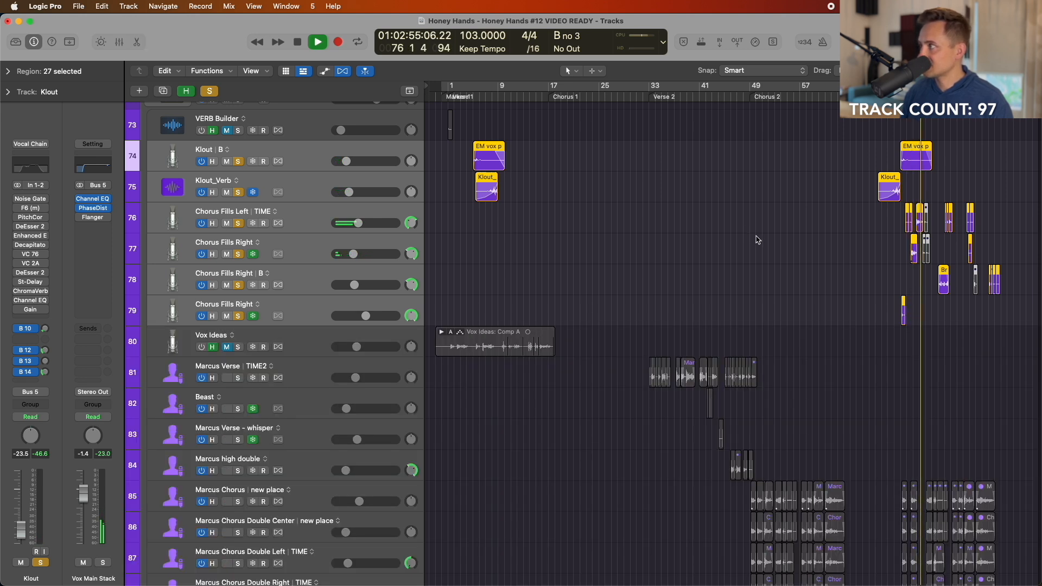
key(space)
key(s)
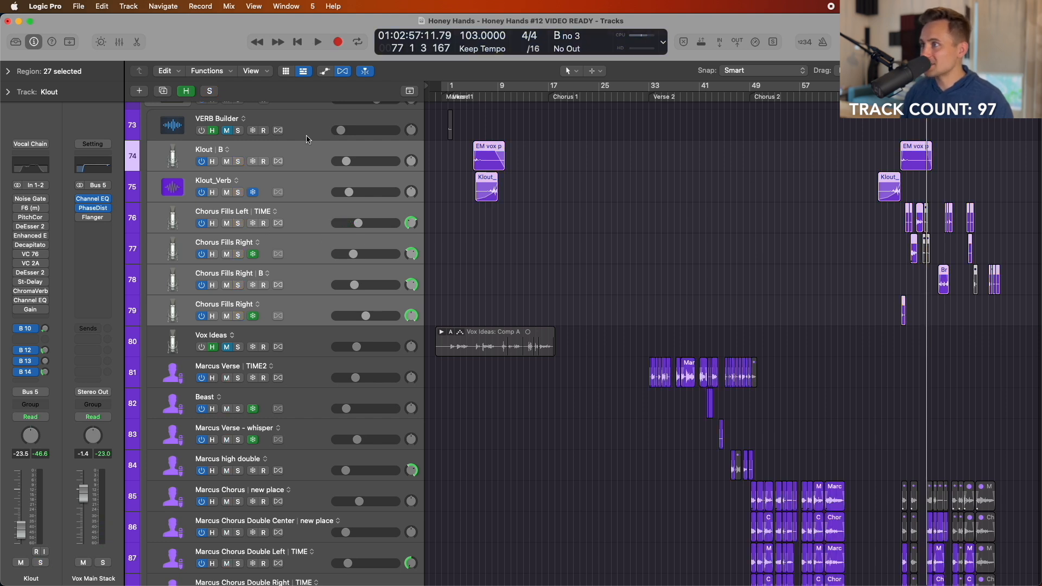
- Look over the lead vocal tracks and select the first singer's group, tracks 81 to 91
scroll(388, 317, down, 5)
click(574, 241)
scroll(573, 240, down, 2)
scroll(573, 242, up, 1)
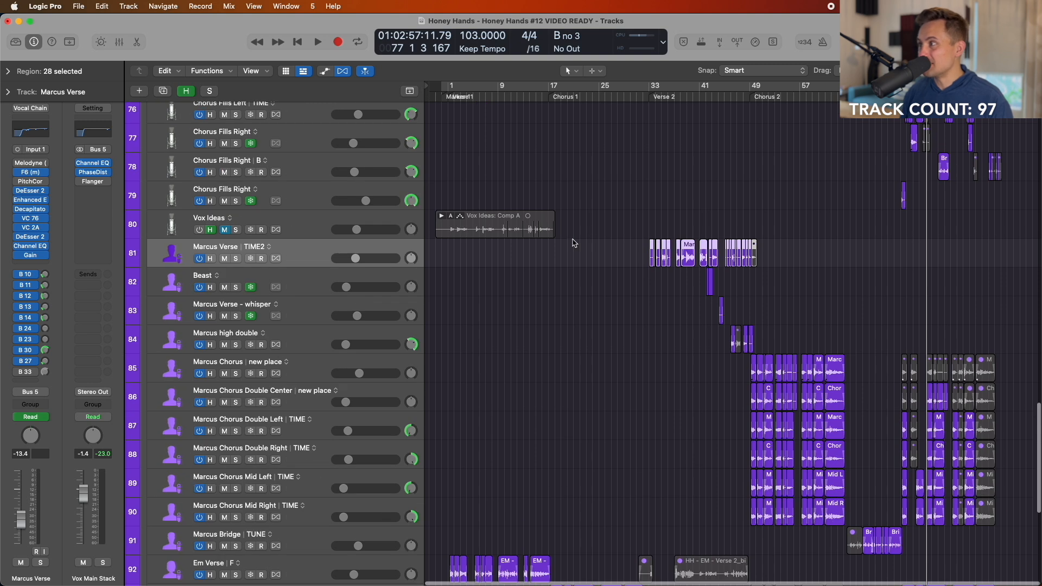
scroll(574, 242, down, 4)
scroll(575, 243, down, 3)
scroll(575, 243, up, 3)
scroll(575, 243, down, 2)
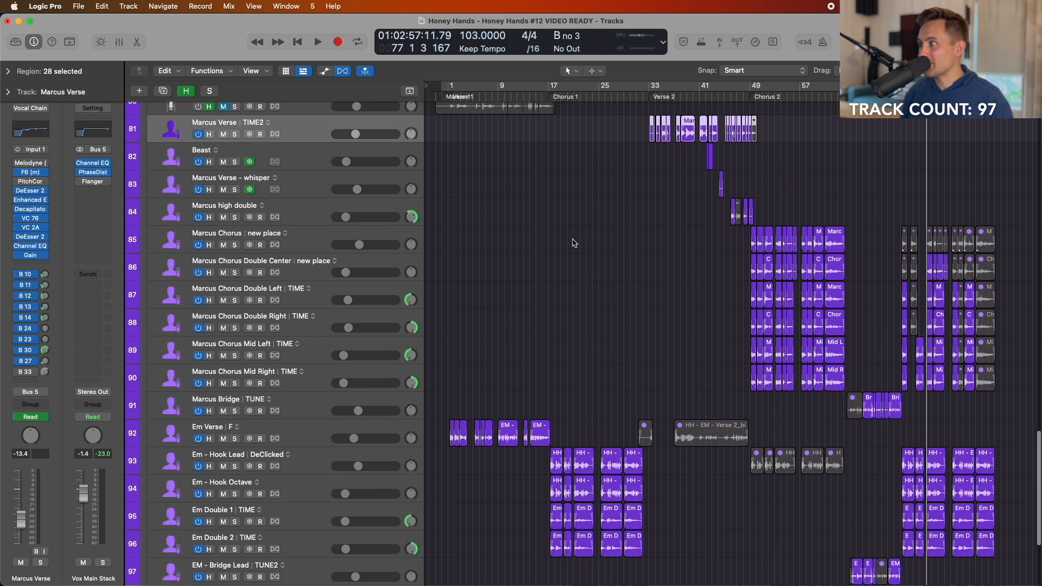
scroll(575, 243, down, 2)
scroll(575, 243, up, 1)
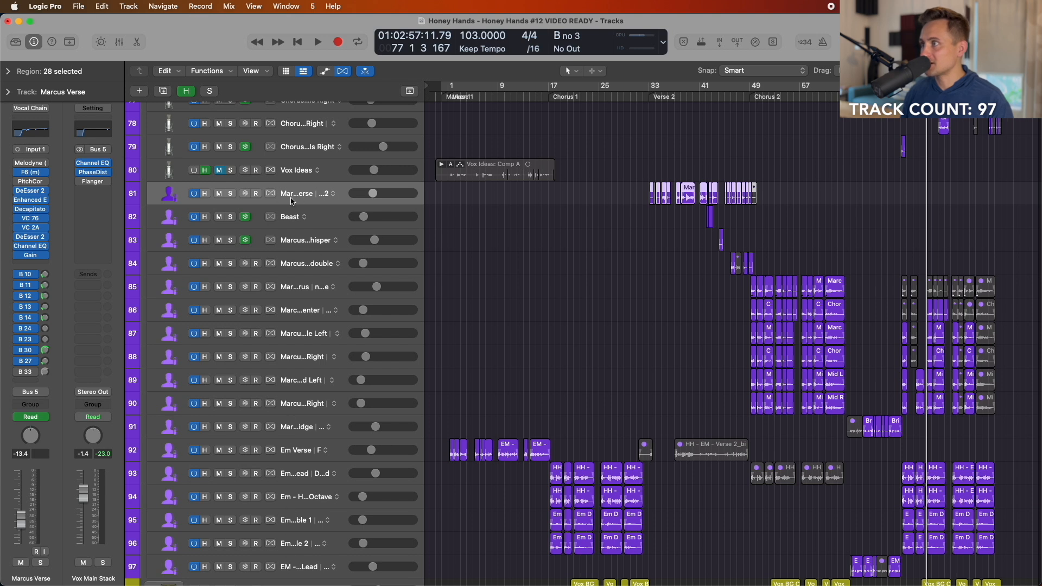
shift+click(302, 428)
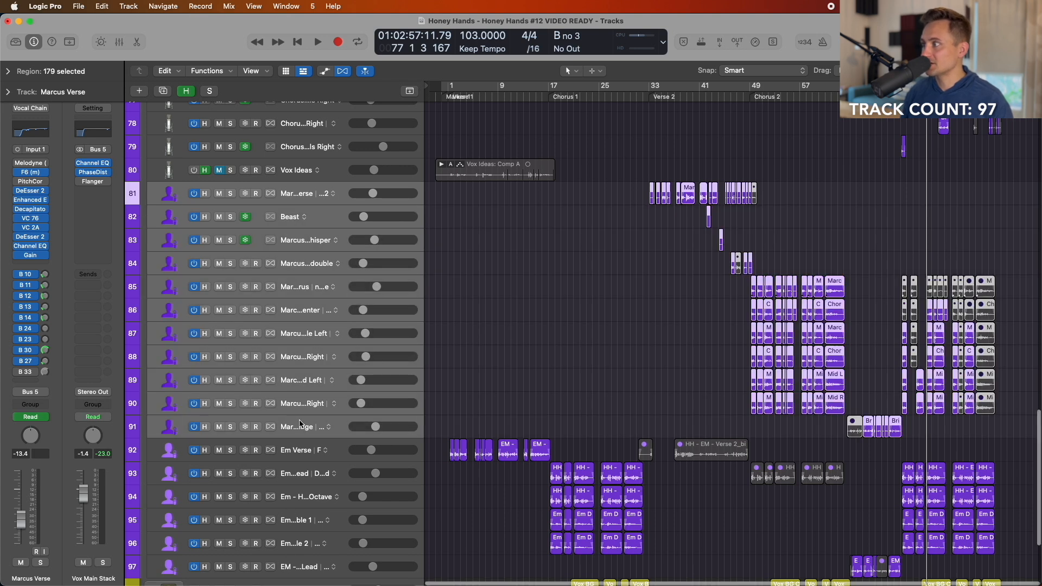
- Select the second singer's group of vocal tracks, 92 to 97
scroll(299, 421, down, 4)
click(308, 309)
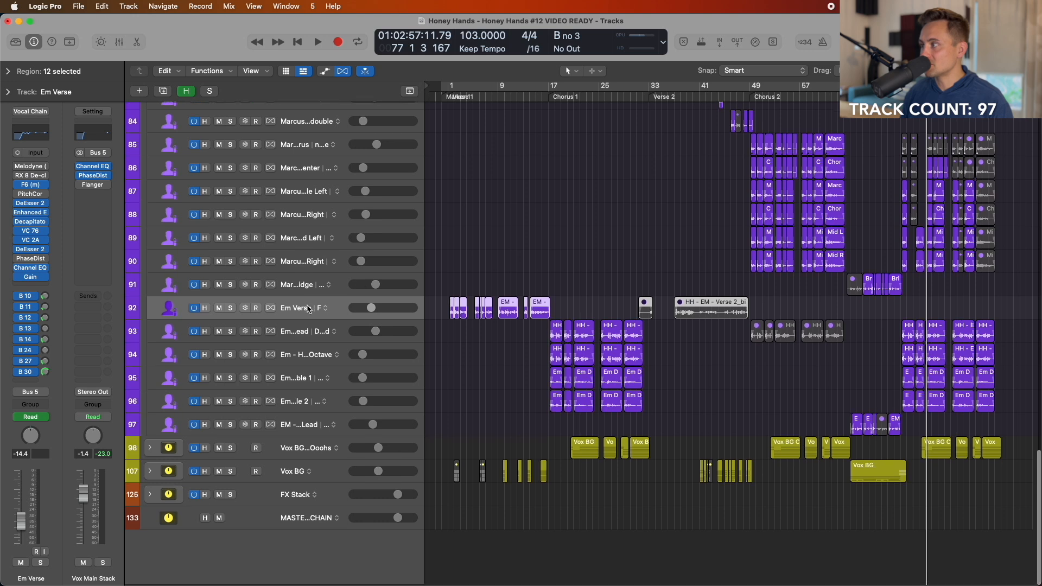
shift+click(293, 430)
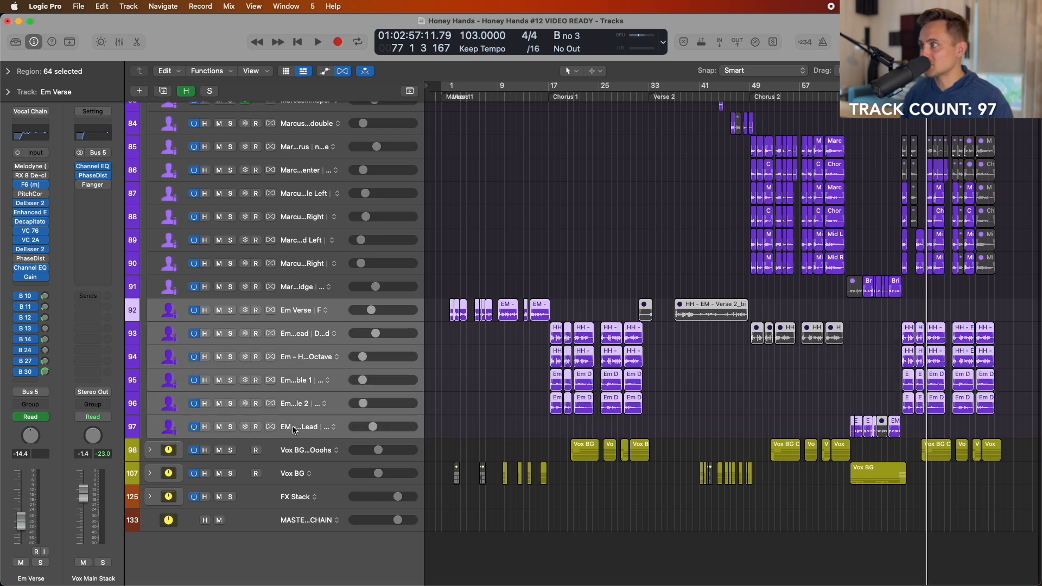
- Place the playhead just before Verse 2 and compare the channel strips of the verse and chorus vocals, tracks 81 and 85
scroll(293, 423, up, 6)
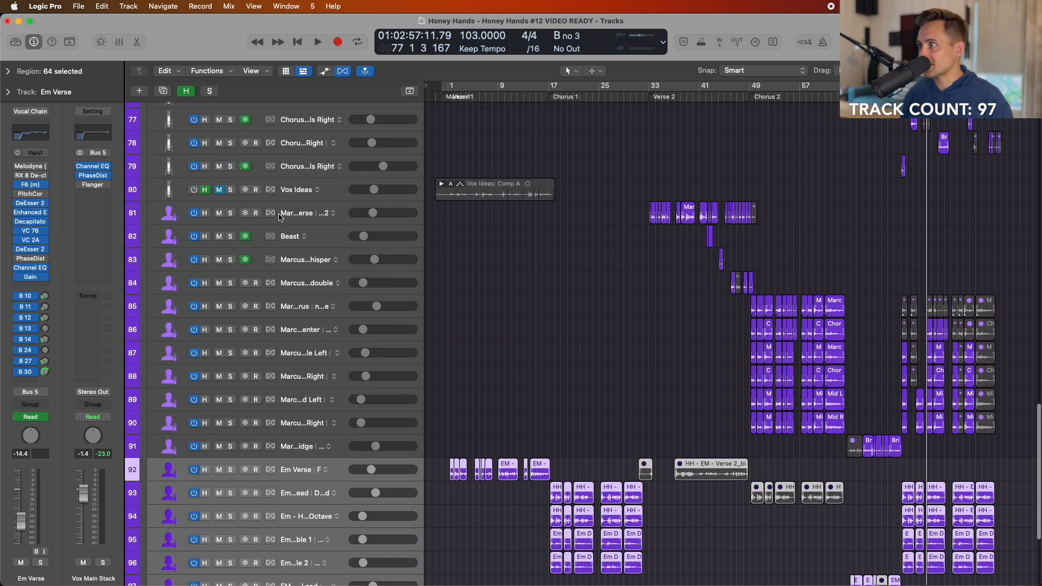
click(287, 218)
click(648, 96)
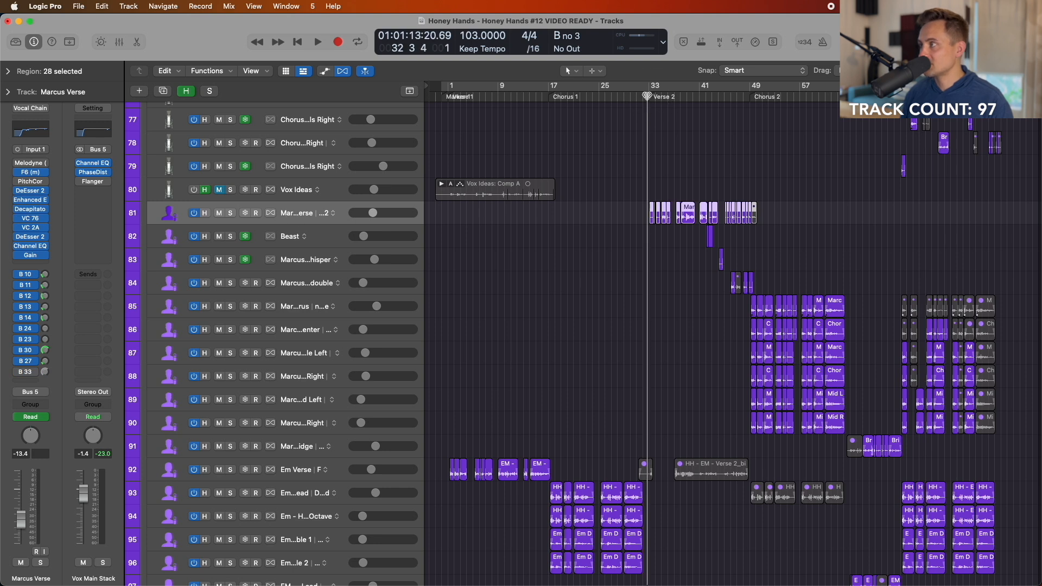
click(305, 309)
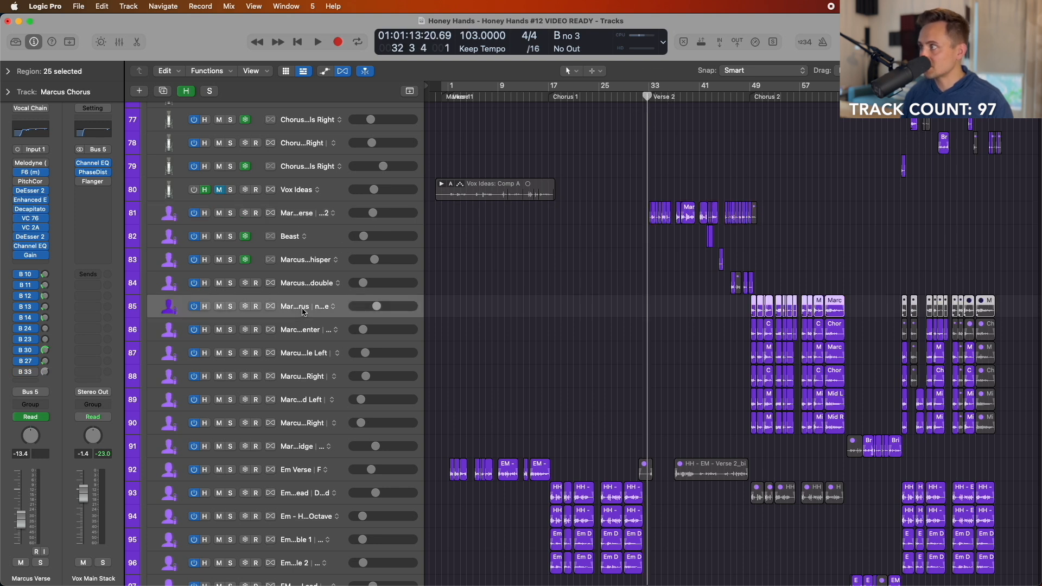
super+click(306, 219)
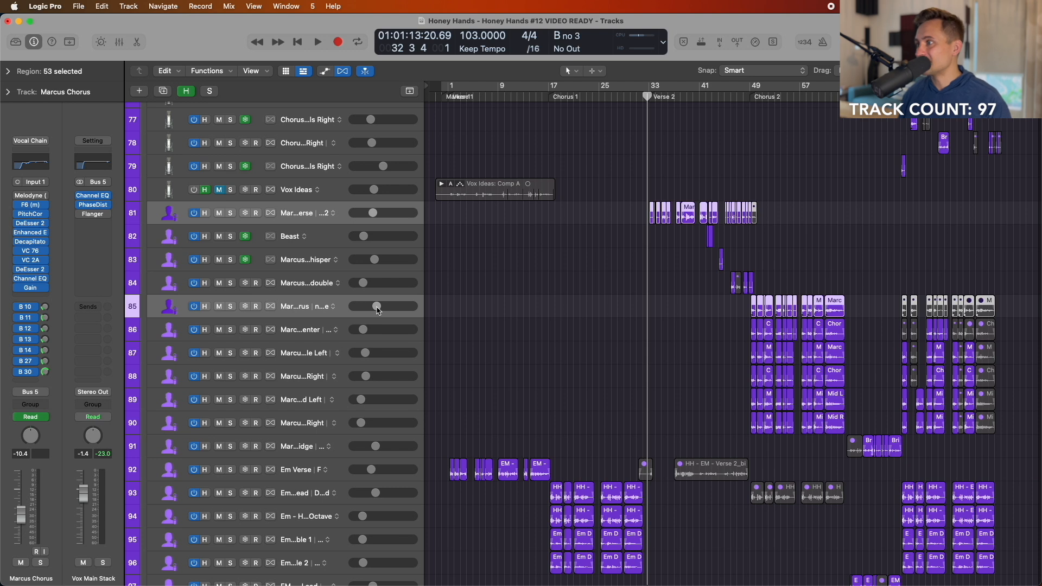
click(299, 213)
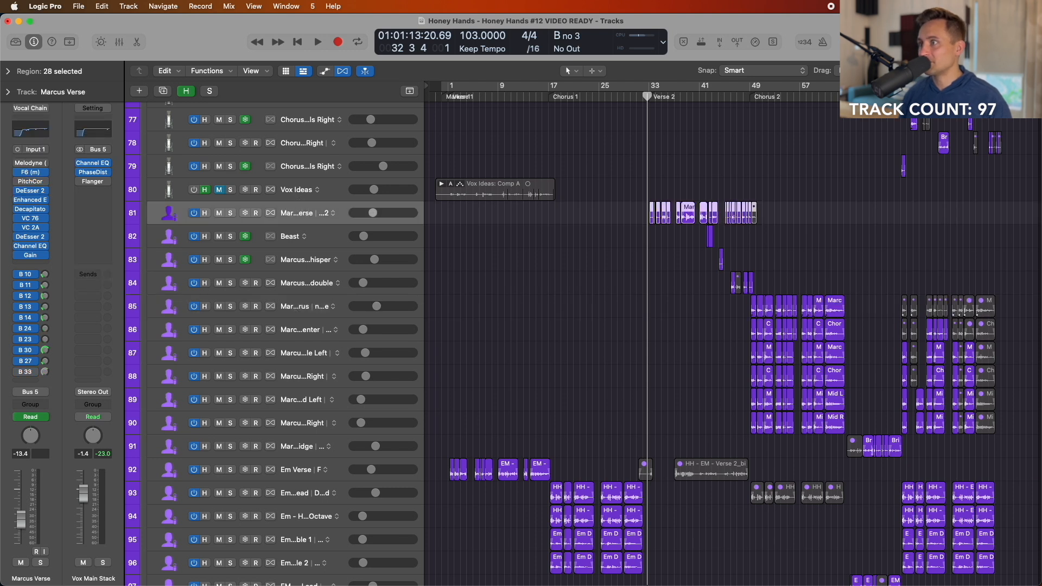
click(291, 311)
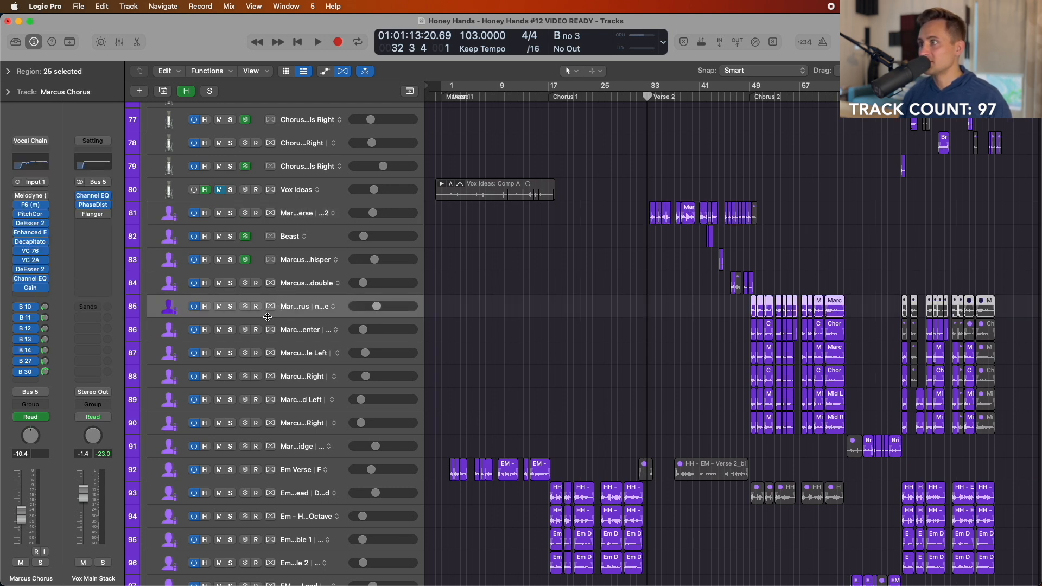
- Select the verse vocal on track 81 and inspect the destinations of its Bus 30 and Bus 27 sends
click(337, 216)
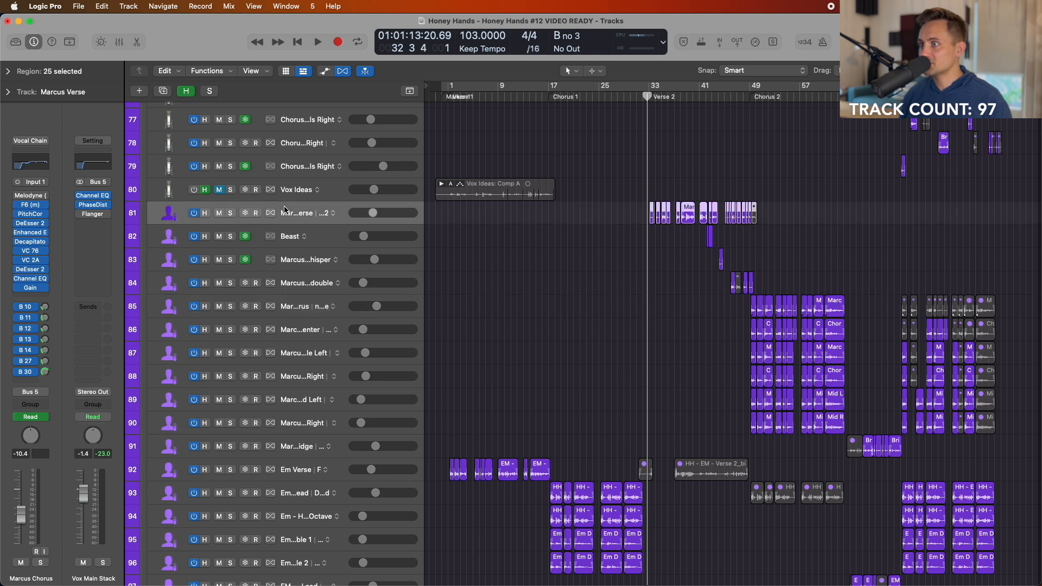
click(25, 350)
click(85, 323)
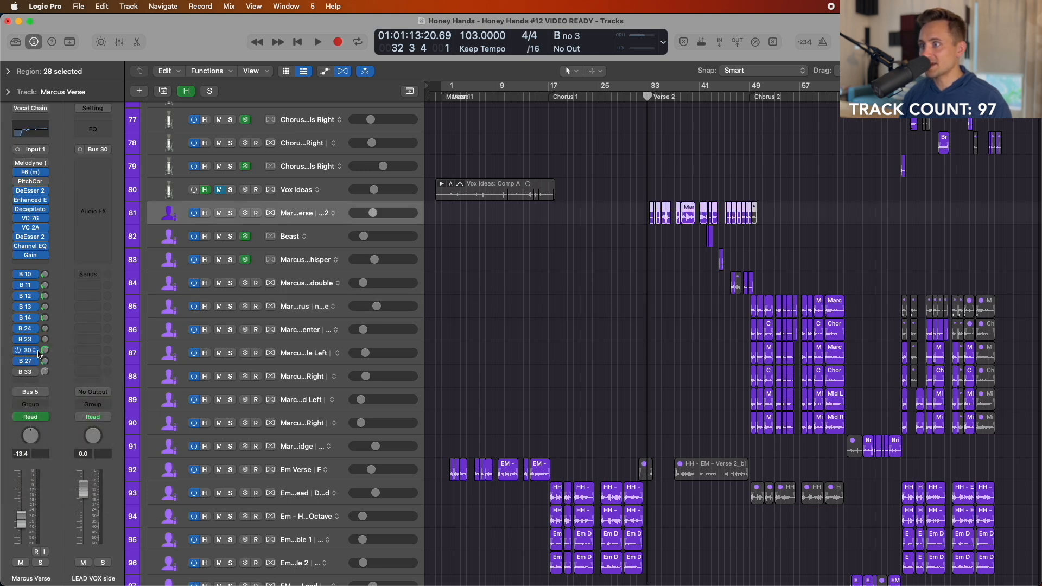
click(29, 360)
click(53, 345)
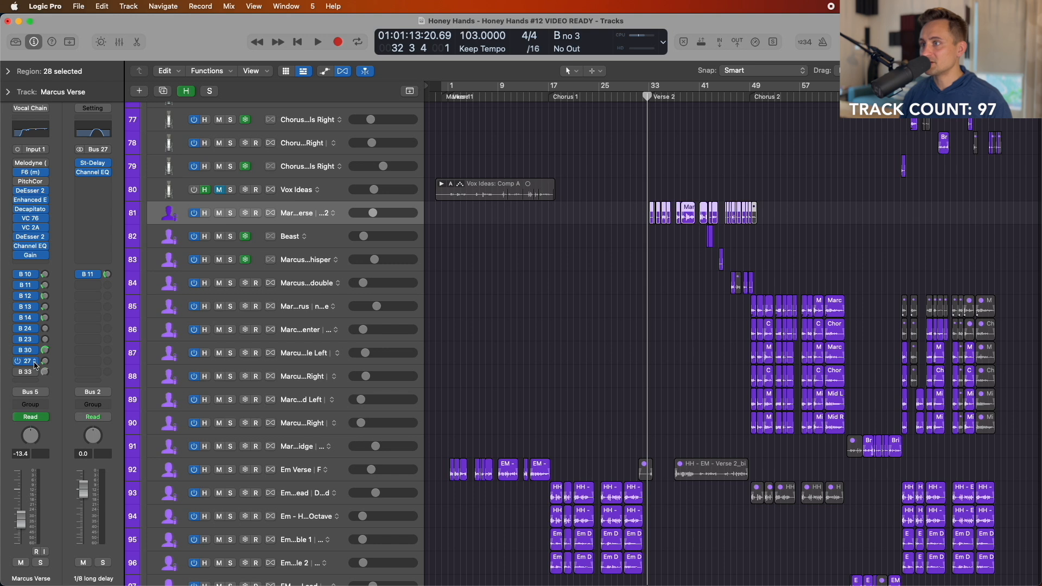
- Compare the Channel EQ settings of the chorus vocal (track 85) and verse vocal (track 81) side by side, and close both plug-in windows
click(296, 312)
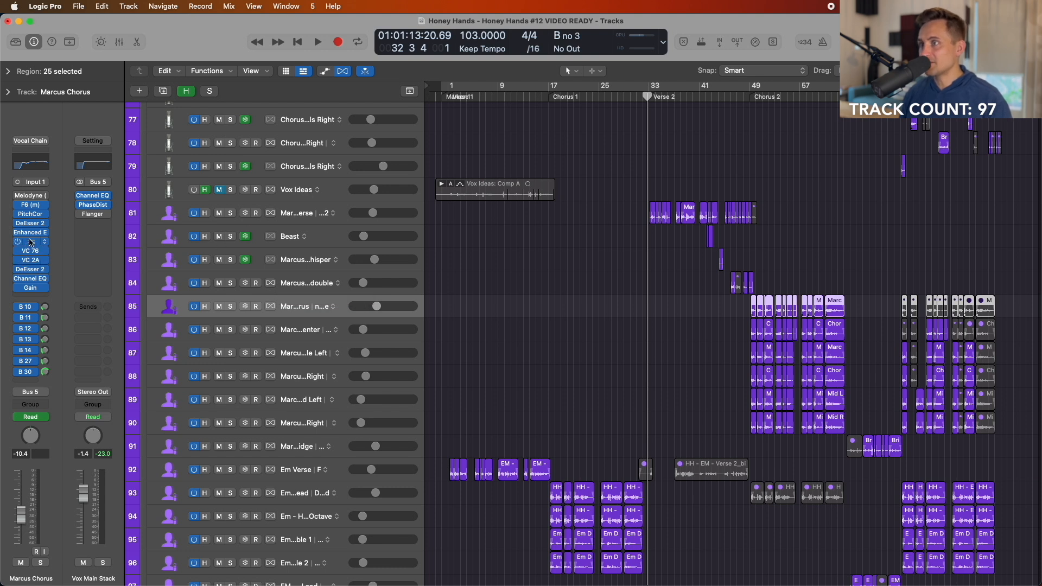
click(30, 278)
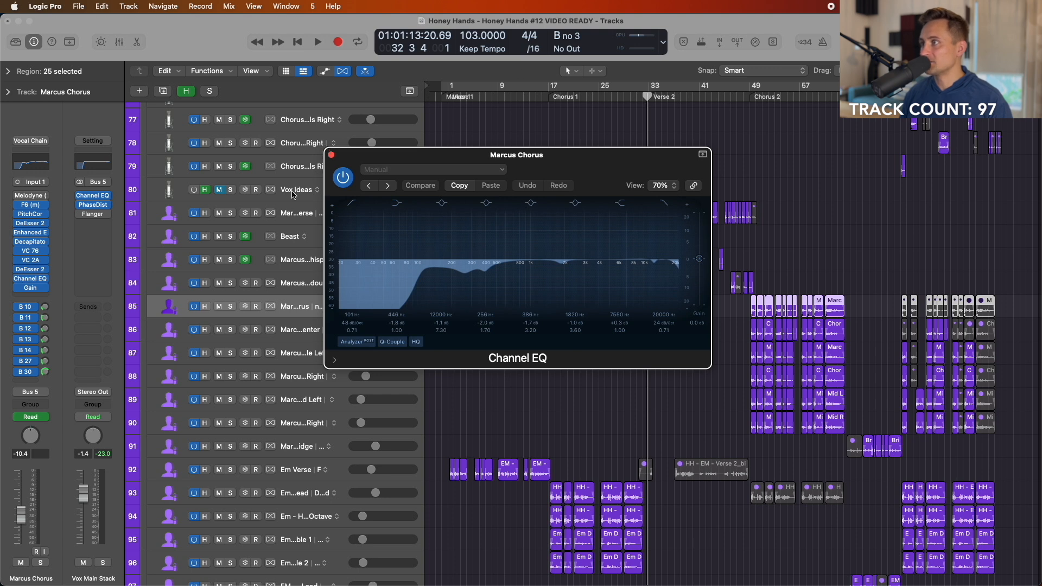
drag(412, 159, 603, 252)
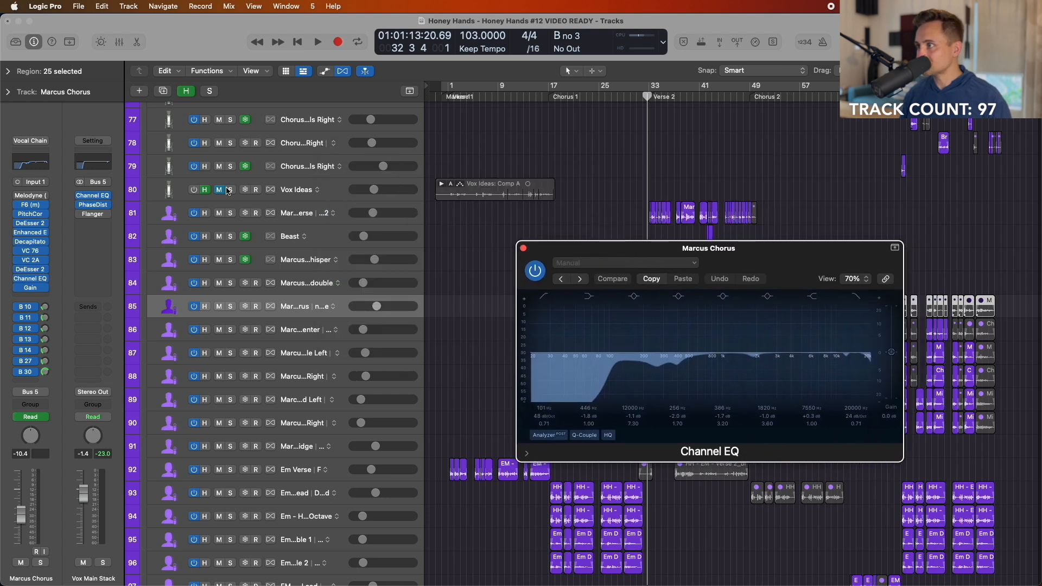
click(294, 208)
click(33, 248)
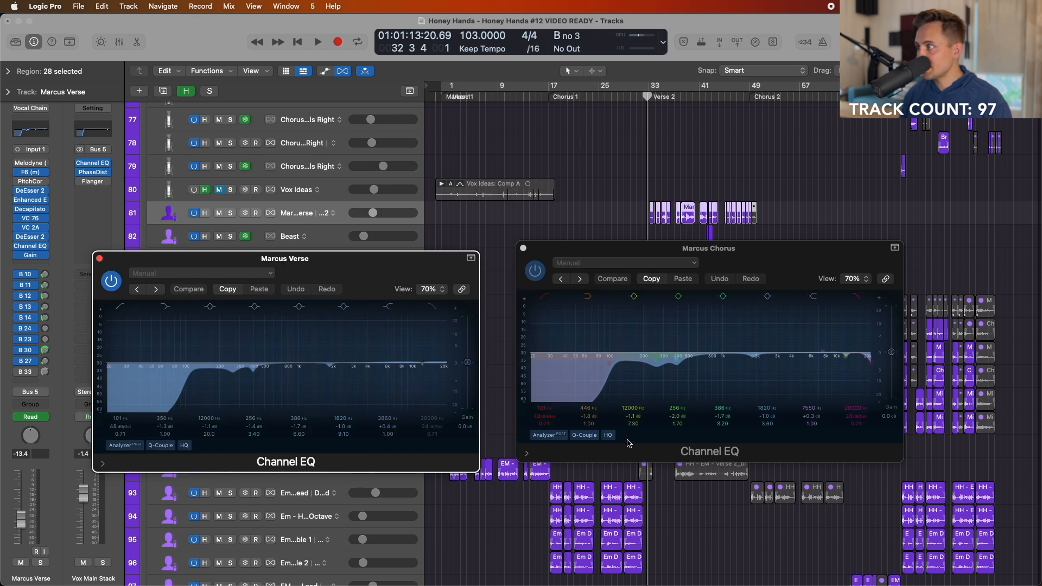
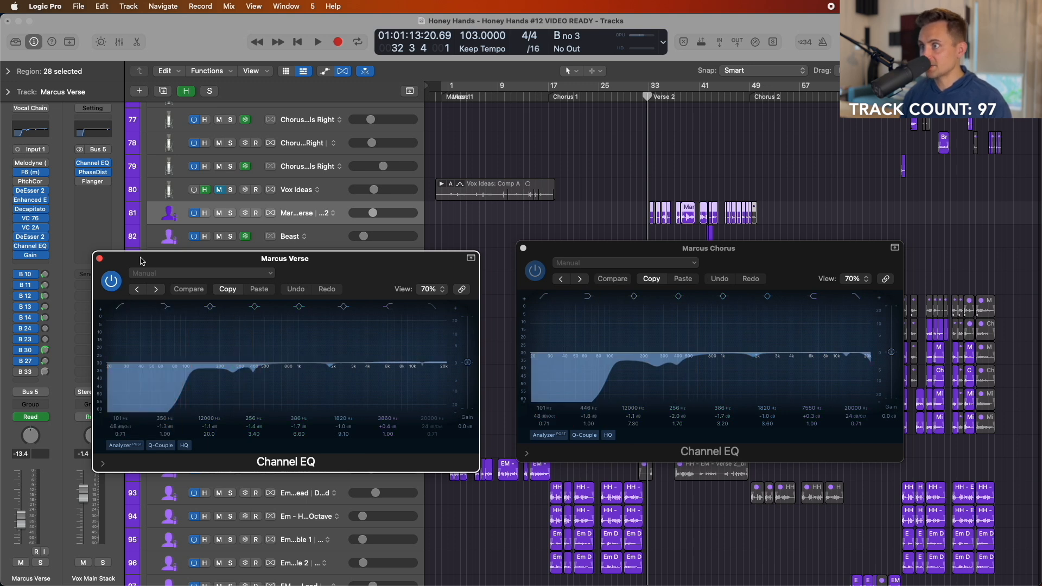
click(100, 259)
click(524, 249)
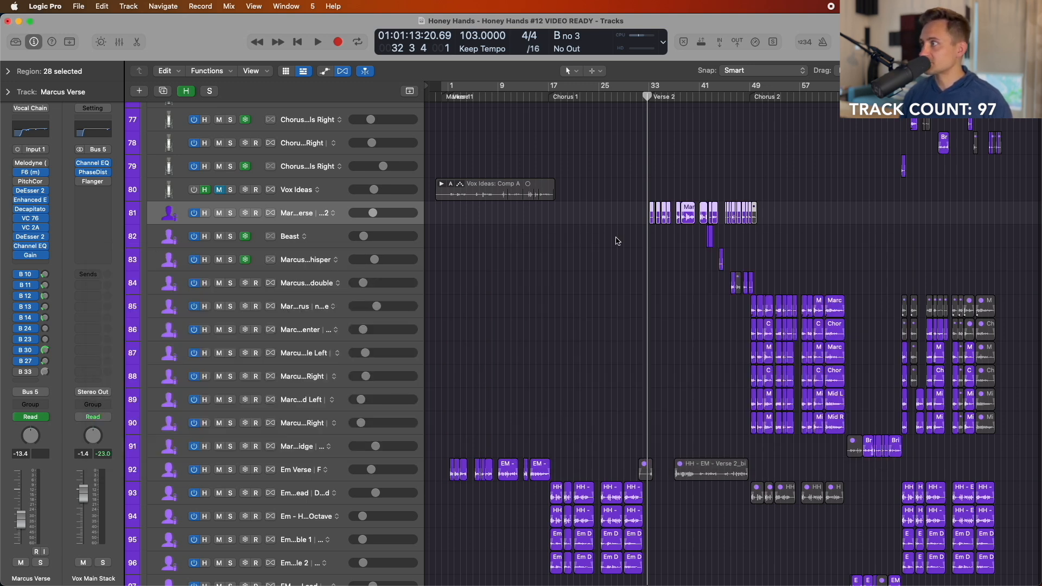
- Select the Beast, whisper and high double tracks, place the playhead at bar 42 and zoom in on their regions
scroll(617, 238, down, 1)
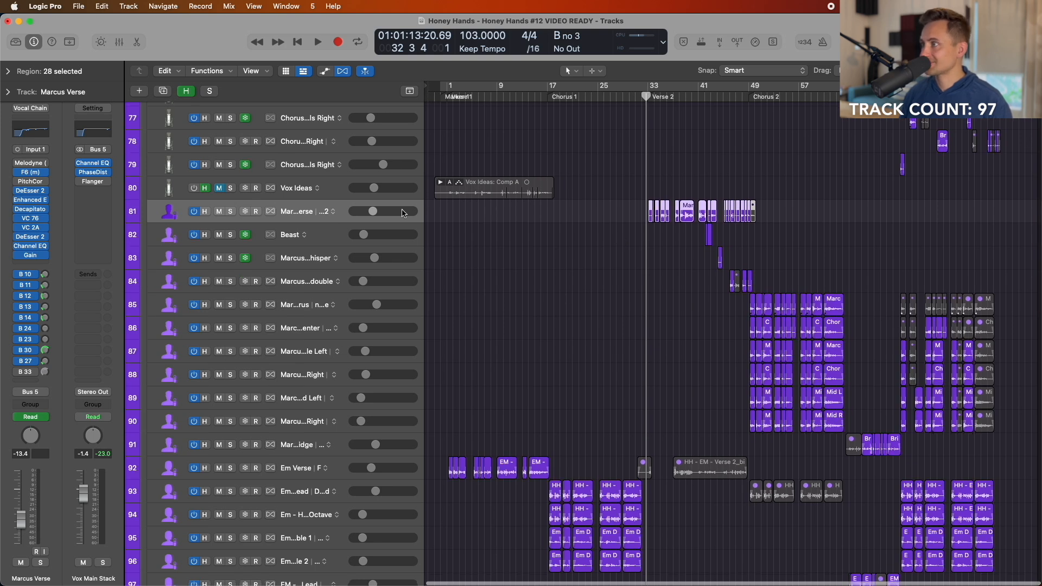
click(304, 243)
shift+click(302, 286)
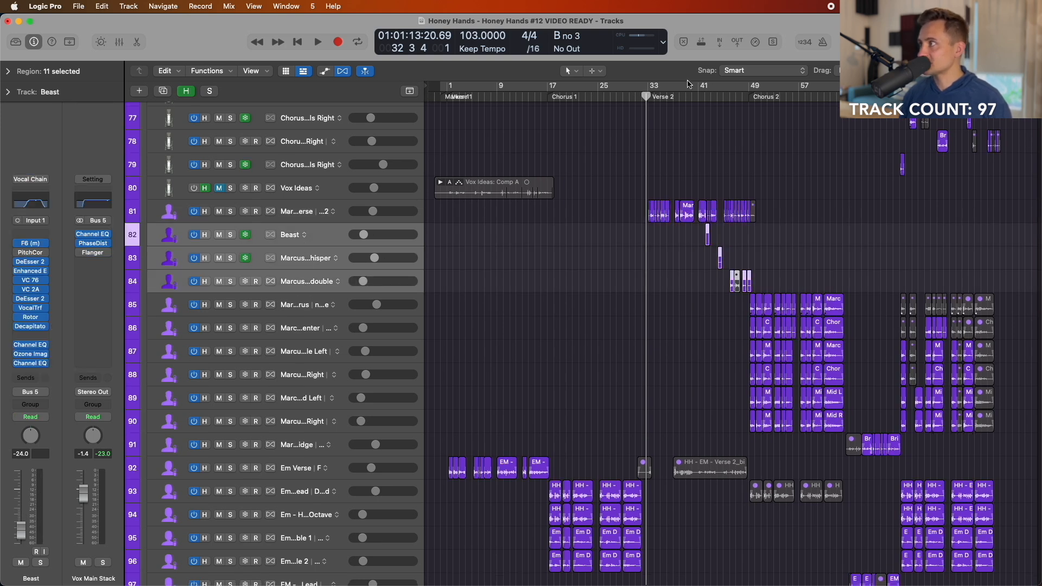
drag(690, 95, 662, 96)
key(super+Right)
key(super+Down)
key(super+Down)
key(super+Down)
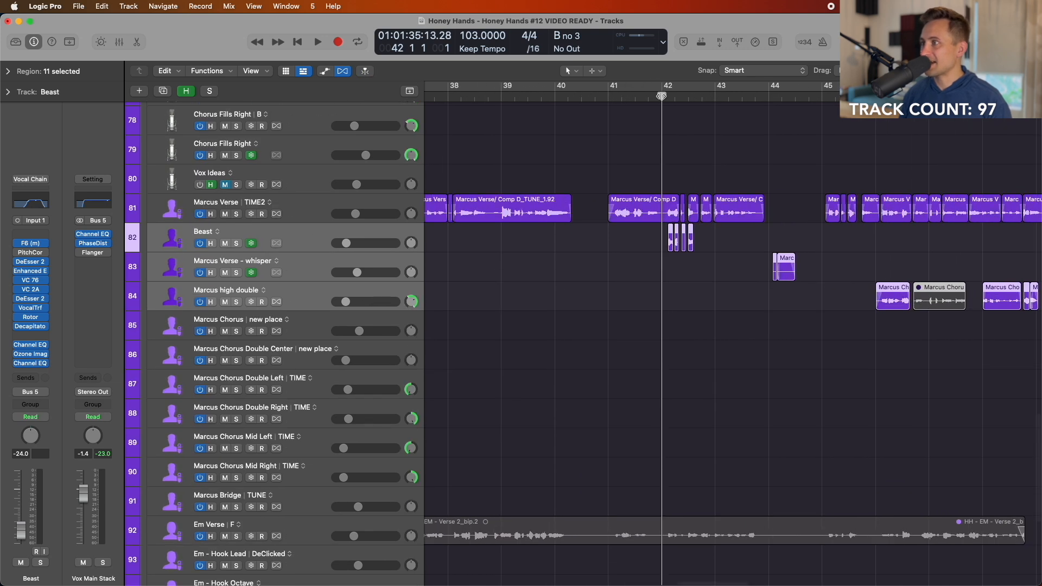
- Solo the Beast, whisper and high double tracks, audition them from bar 42, stop and move the playhead to bar 44
key(s)
key(space)
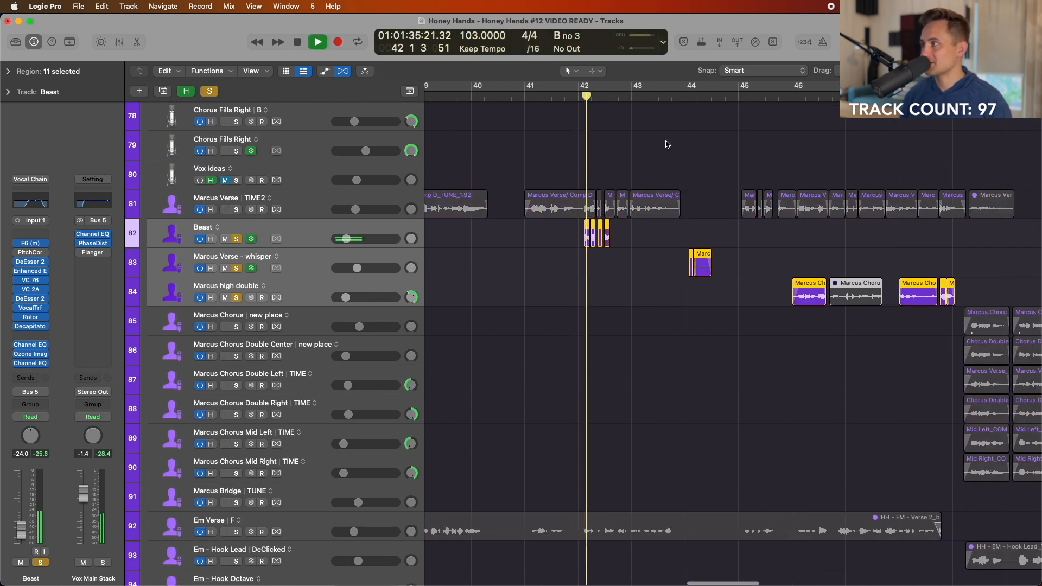
key(space)
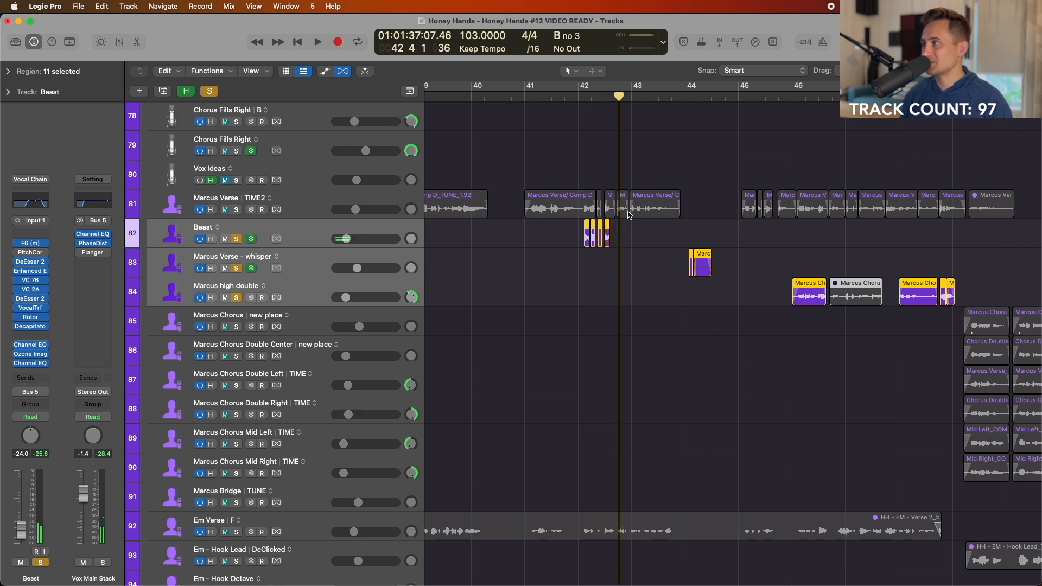
click(683, 98)
scroll(653, 173, right, 3)
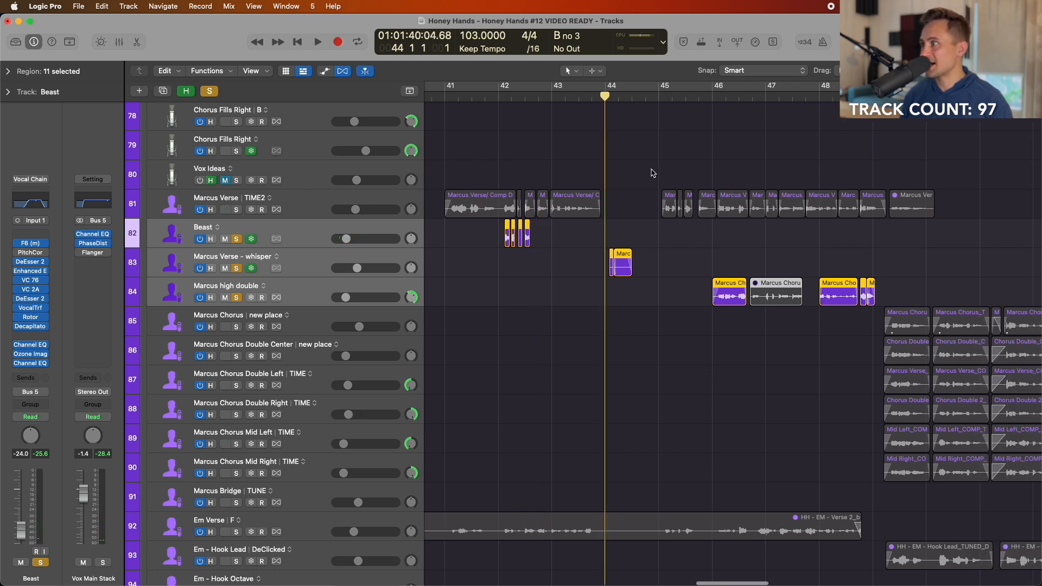
- Audition the soloed whisper region from bar 44 and the high double regions from bar 46, and stop playback
key(space)
key(space)
click(714, 98)
key(space)
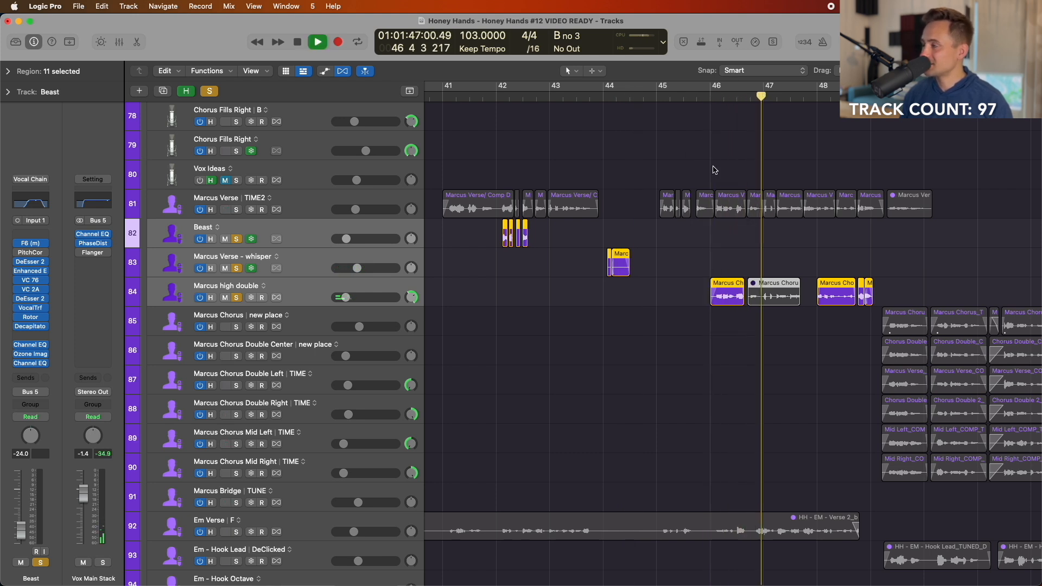
key(super+Left)
key(space)
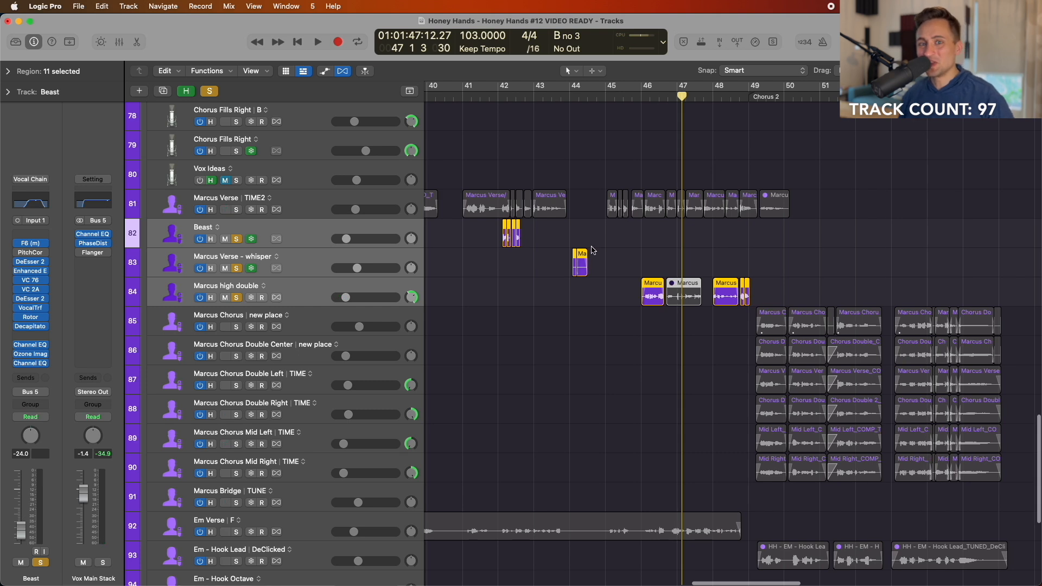
- Select the chorus vocal tracks 85–90 and unsolo the Beast, whisper and high double tracks
key(super+Left)
key(super+Left)
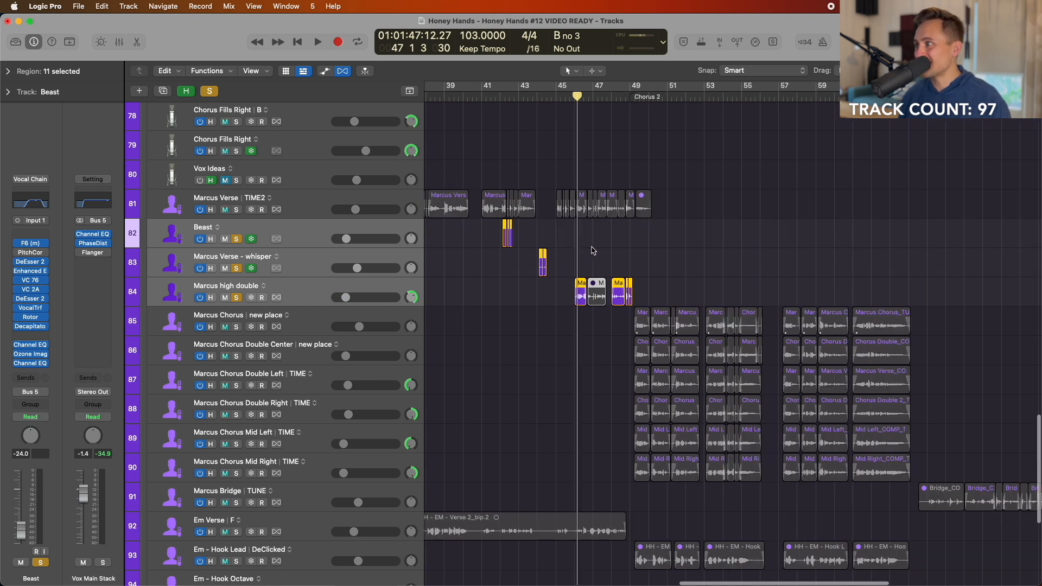
key(super+Up)
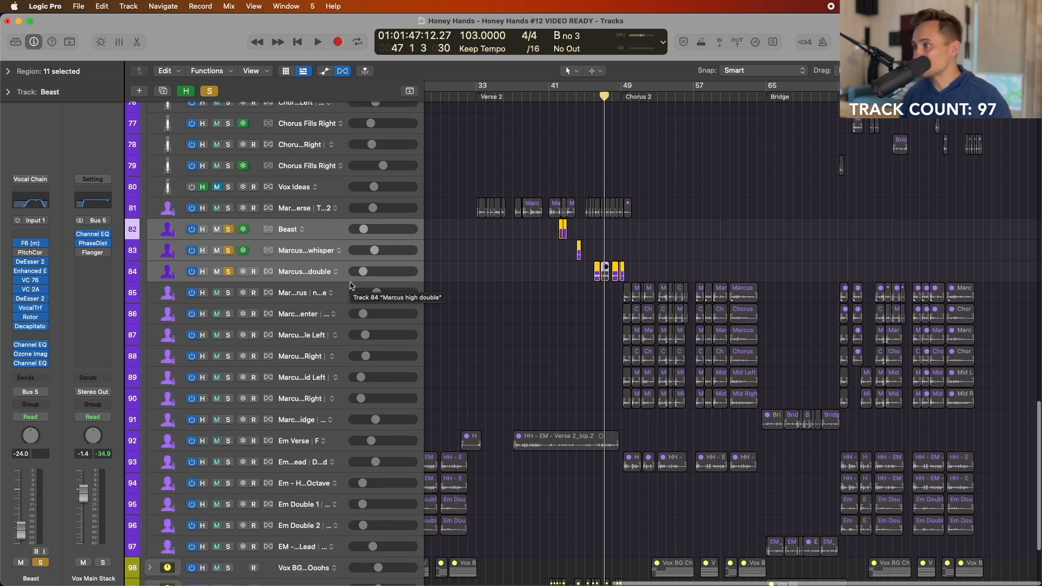
scroll(350, 286, down, 5)
scroll(352, 282, left, 5)
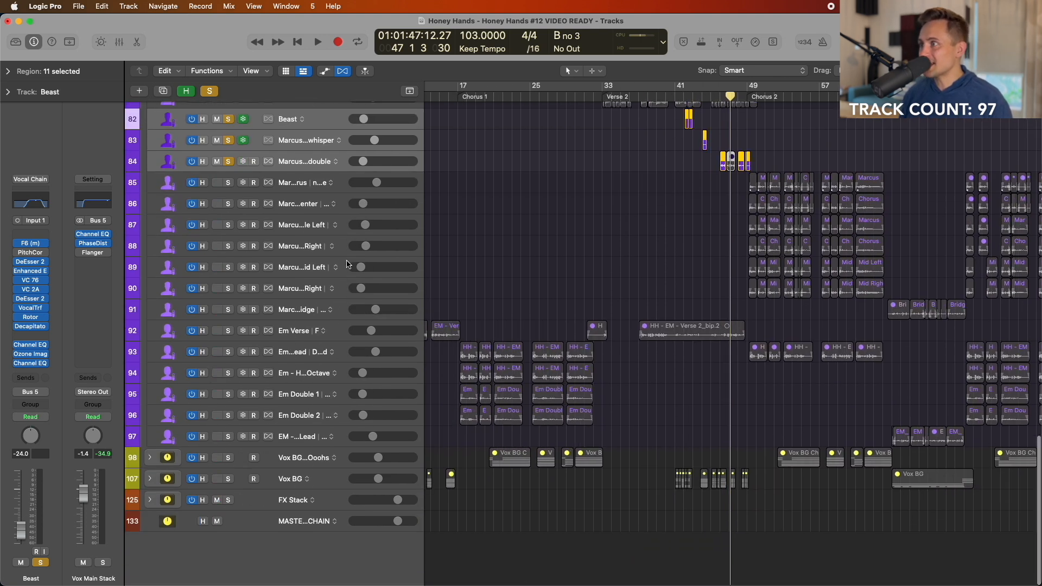
click(282, 182)
shift+click(305, 286)
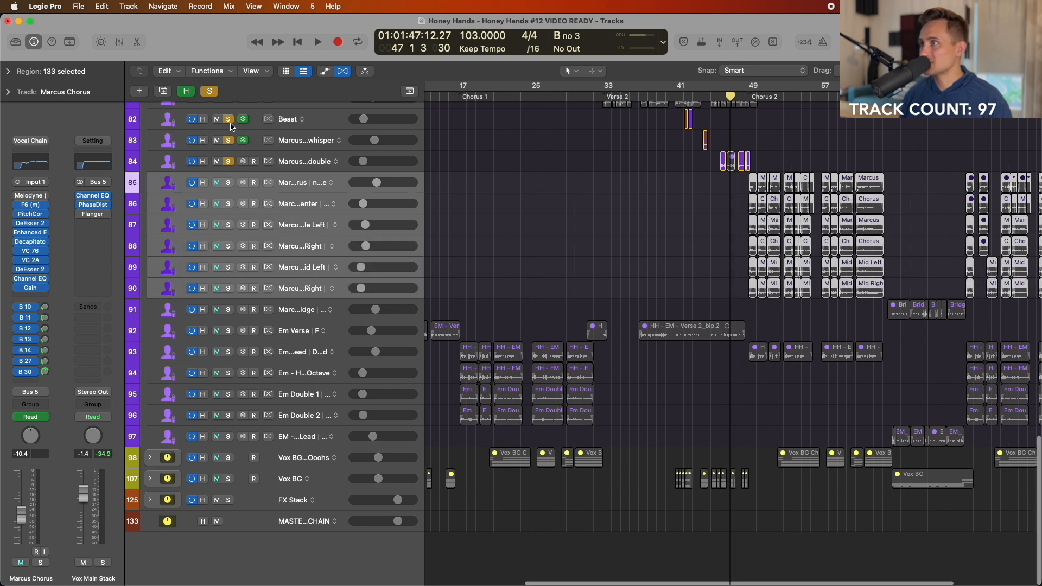
click(230, 127)
scroll(292, 274, up, 3)
scroll(476, 255, down, 3)
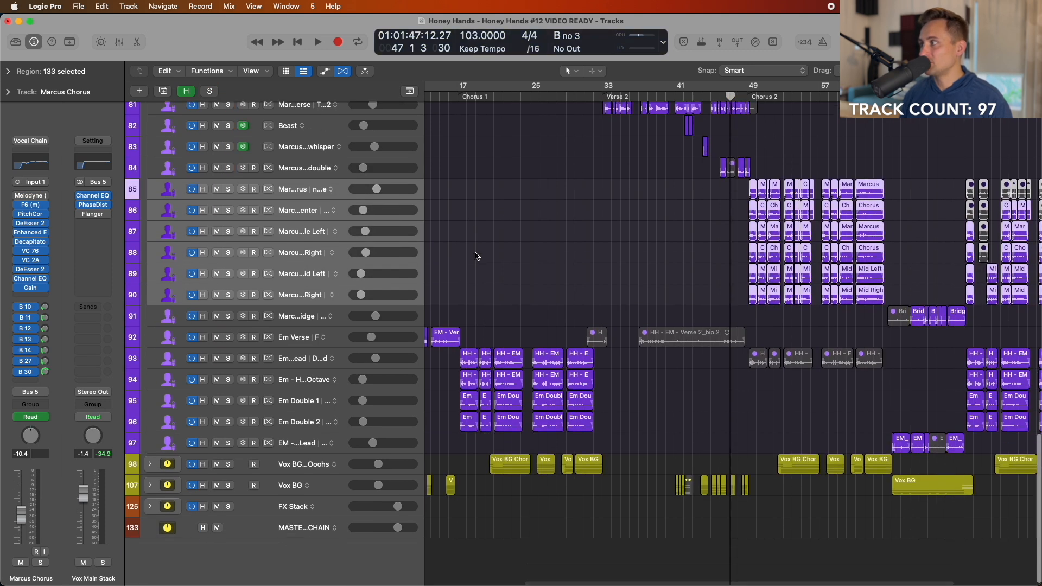
- Solo the selected chorus vocals on tracks 85–90, audition them briefly from Chorus 2 at bar 49 and stop playback
key(super+Down)
key(super+Down)
key(super+Down)
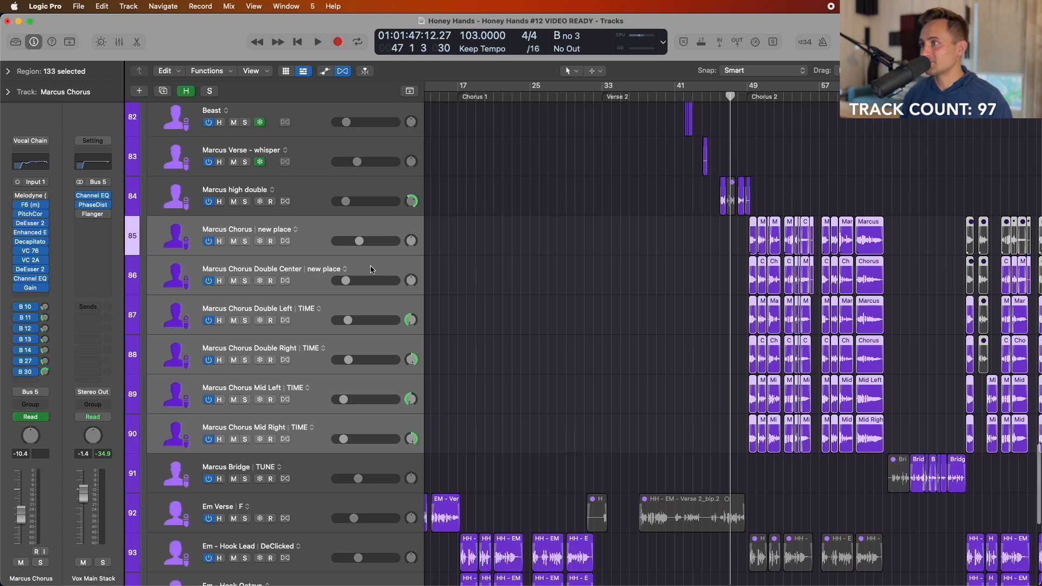
key(s)
click(749, 97)
scroll(728, 179, down, 2)
scroll(728, 179, down, 2)
key(space)
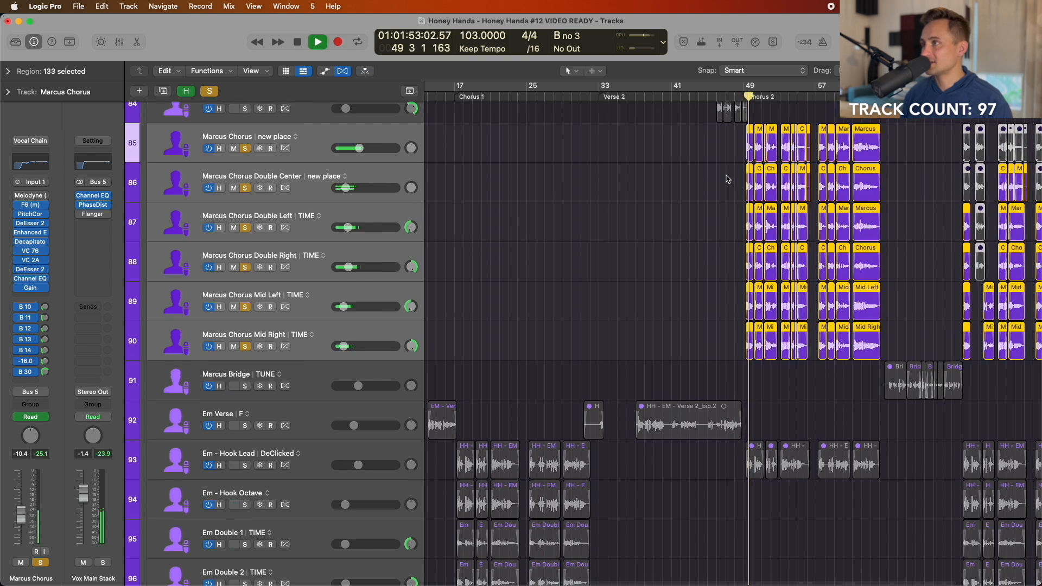
scroll(663, 193, up, 1)
key(space)
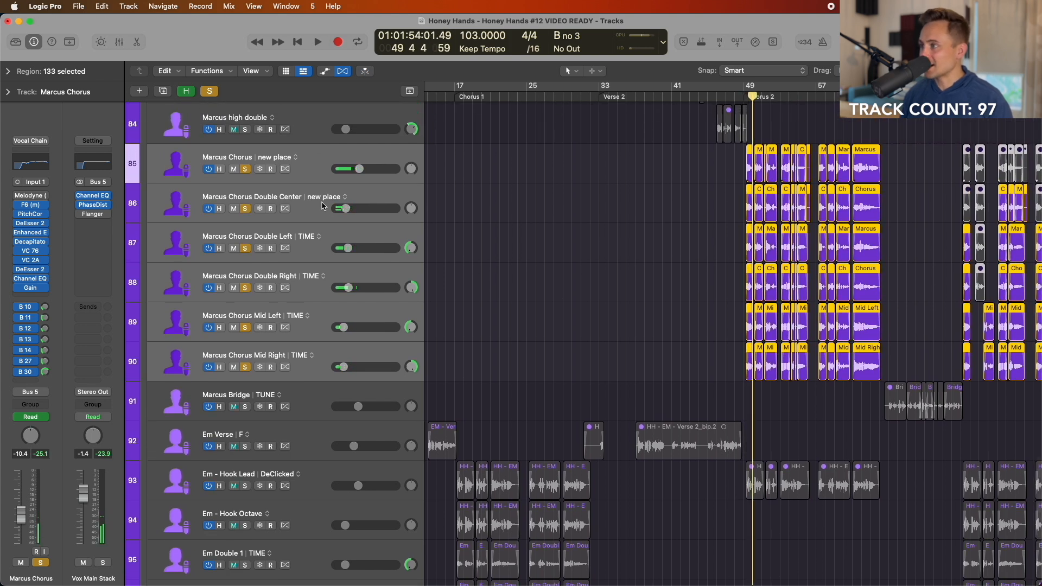
- Solo the hook lead, octave and double tracks (93–96) and audition them from Chorus 1 at bar 17
scroll(331, 222, down, 2)
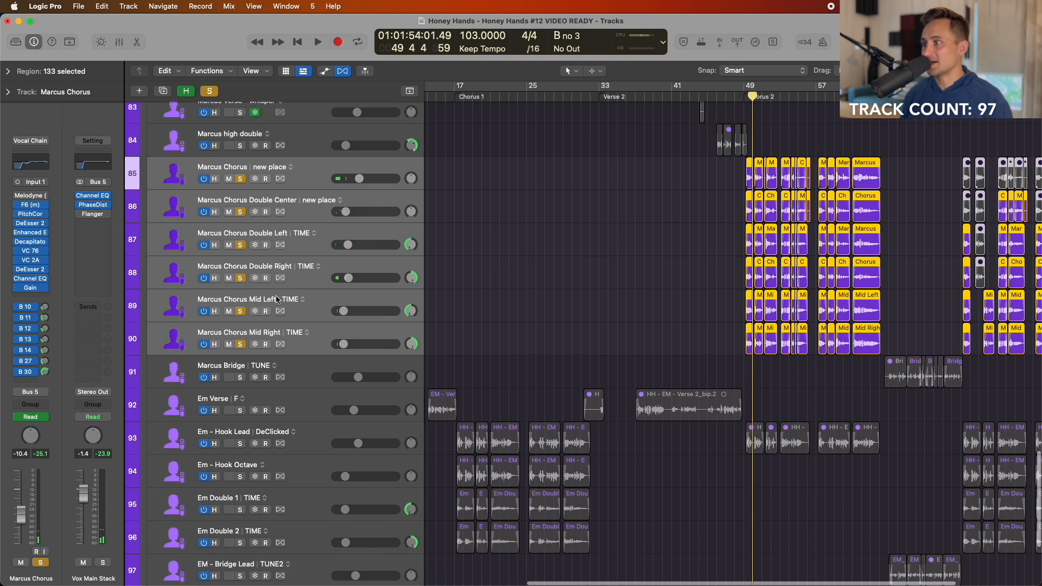
click(313, 437)
shift+click(314, 536)
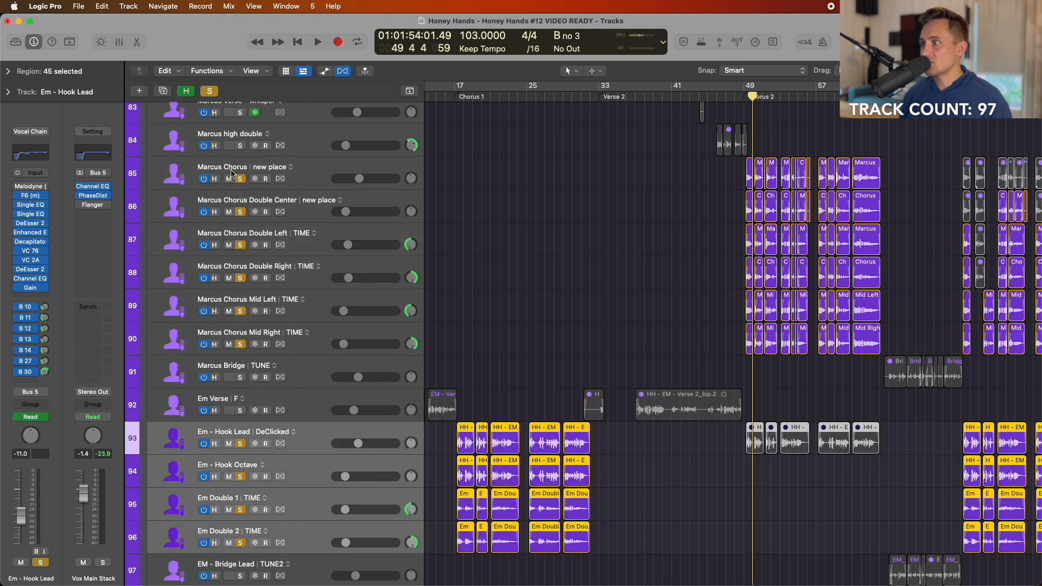
scroll(499, 117, left, 4)
click(557, 93)
key(space)
scroll(564, 261, down, 2)
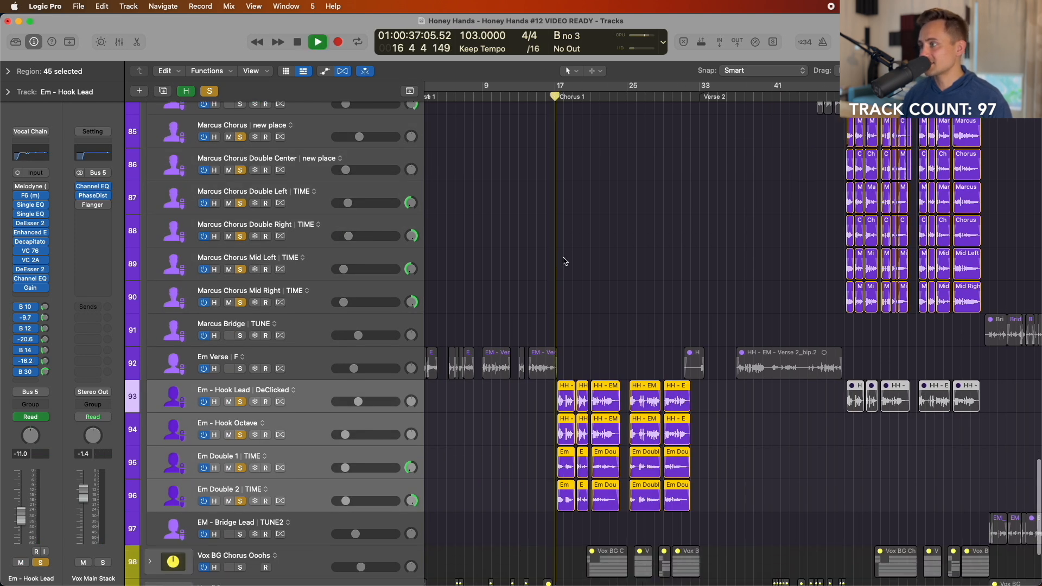
scroll(564, 261, down, 2)
scroll(521, 244, left, 2)
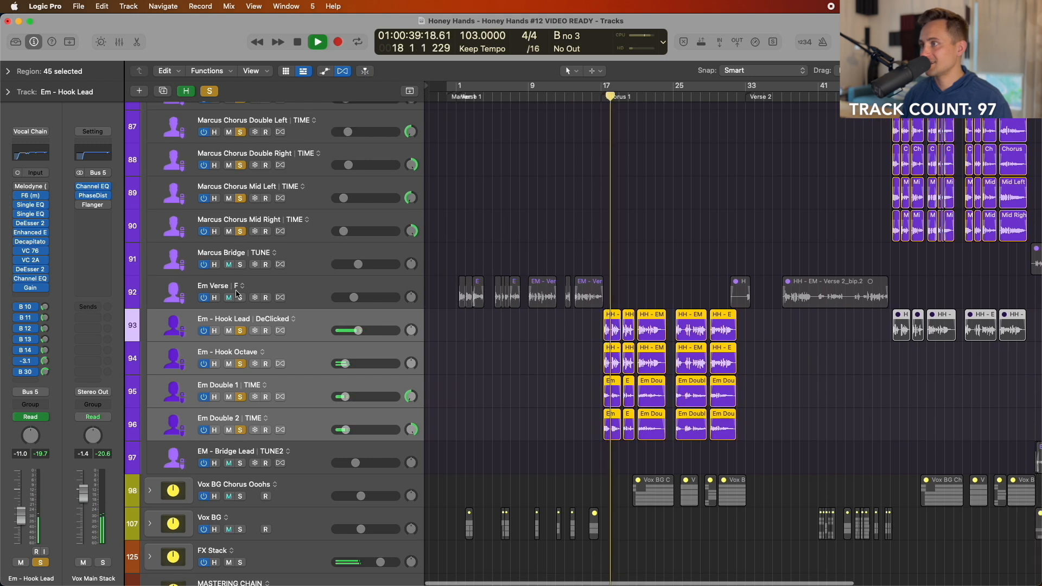
key(space)
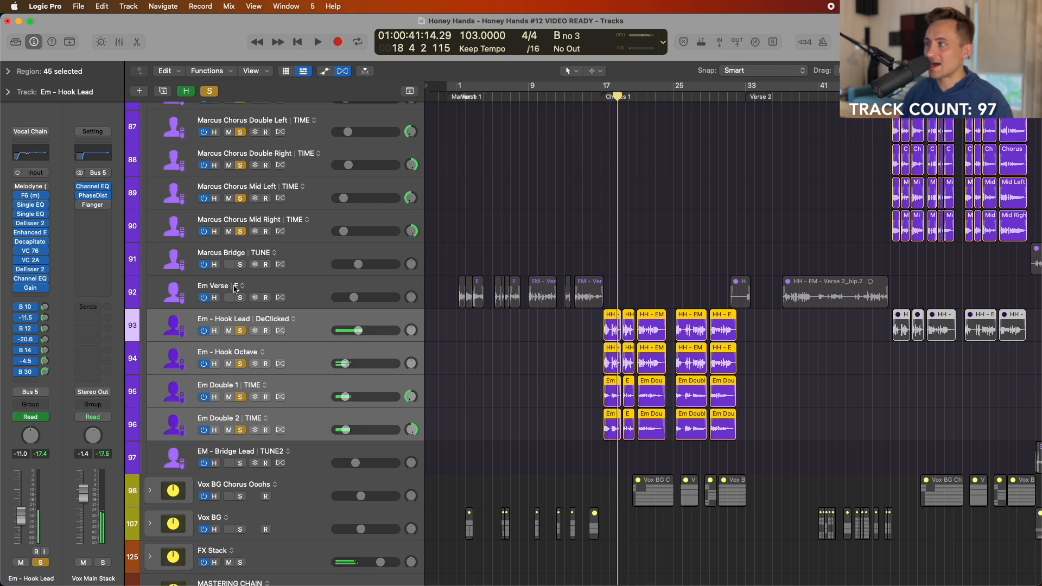
- Solo the verse vocal on track 92 and inspect its channel strip, followed by the hook lead's on track 93
click(240, 297)
click(277, 290)
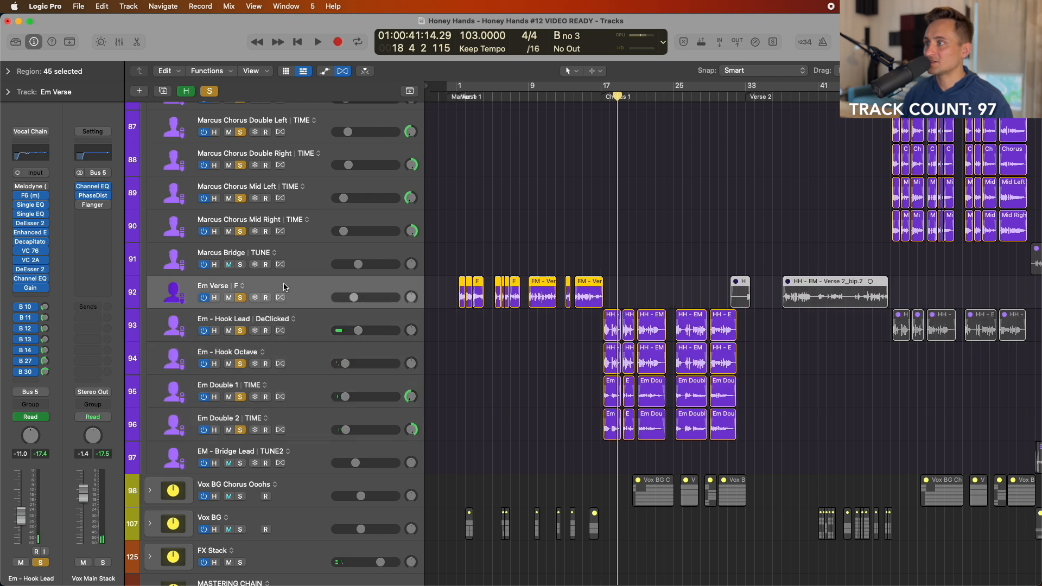
click(315, 315)
click(359, 331)
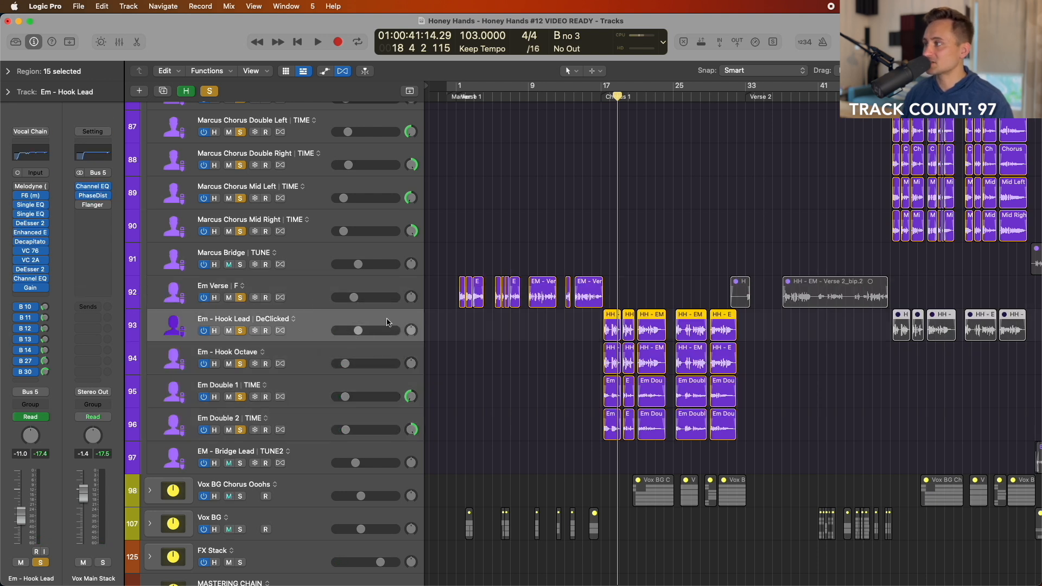
- Select and expand the Vox BG Chorus Ooohs stack to show its background vocal tracks 99–106
scroll(537, 301, down, 5)
key(super+Left)
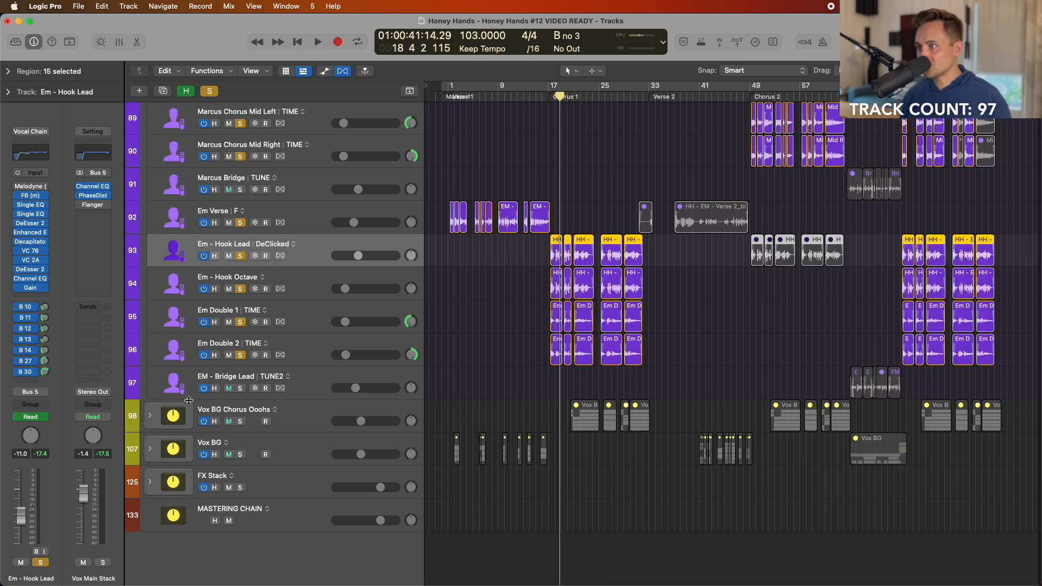
click(305, 410)
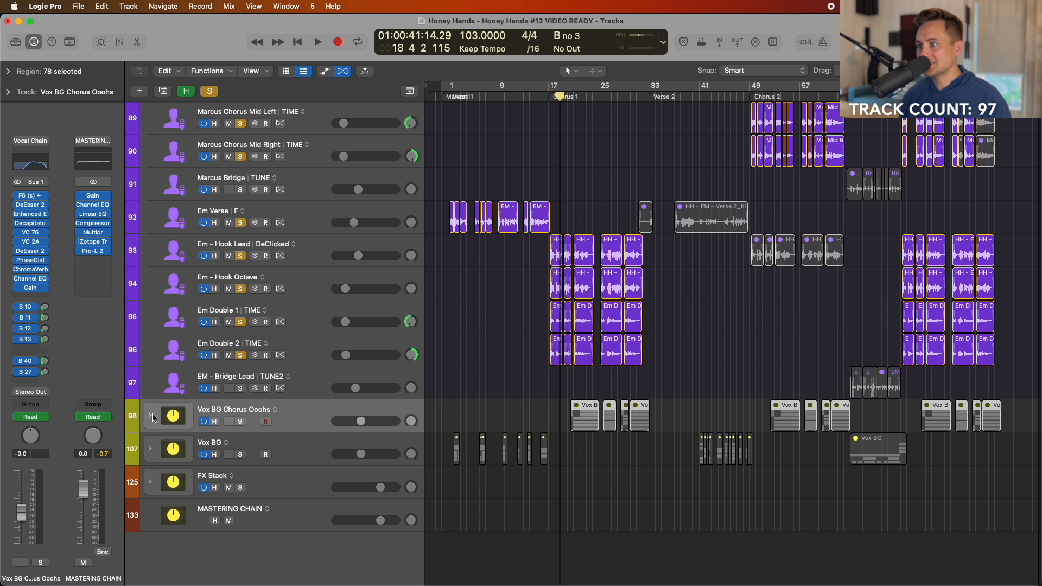
click(150, 416)
scroll(209, 422, down, 10)
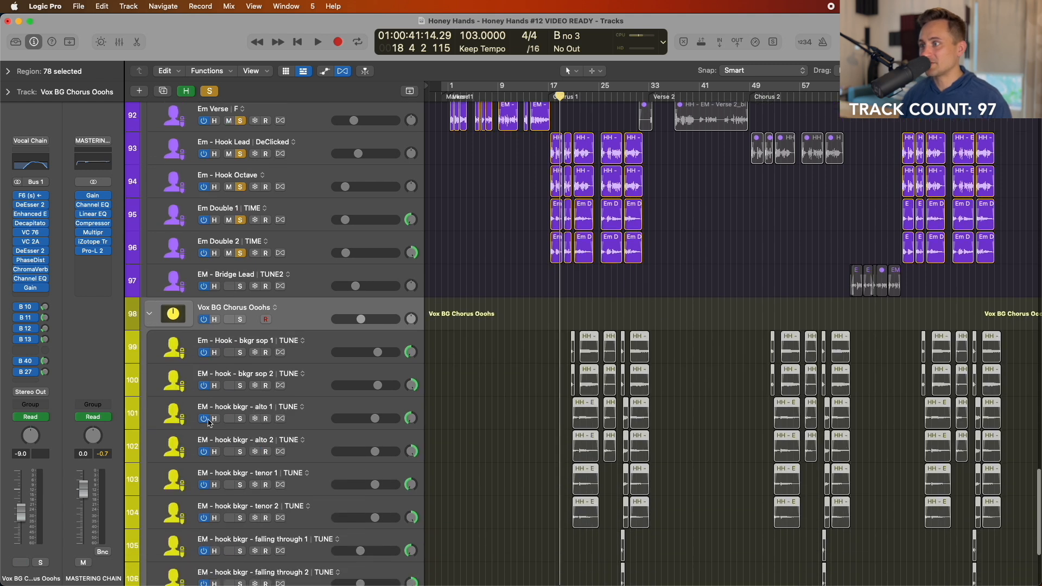
scroll(209, 423, up, 2)
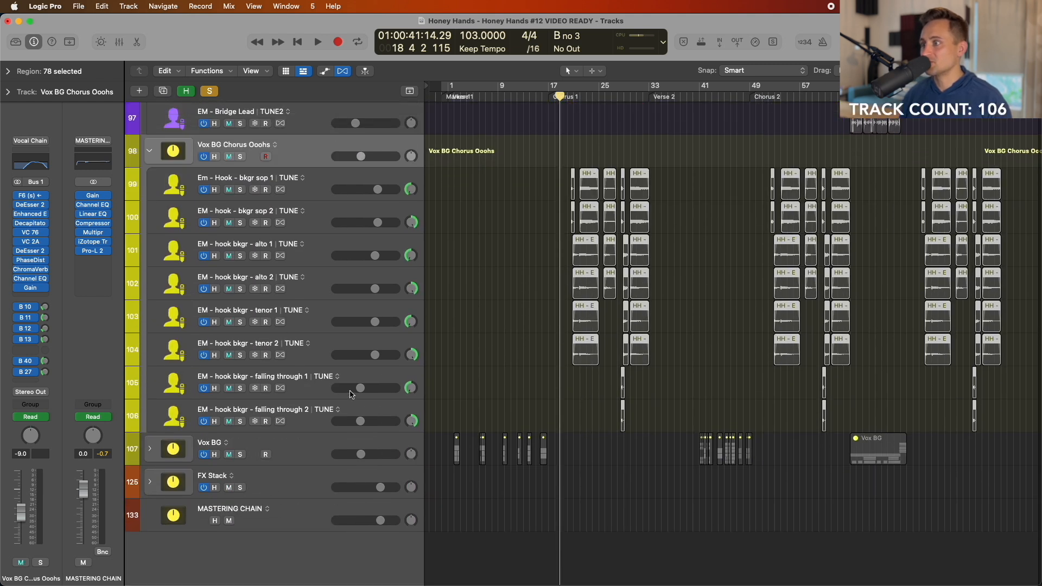
scroll(525, 190, up, 1)
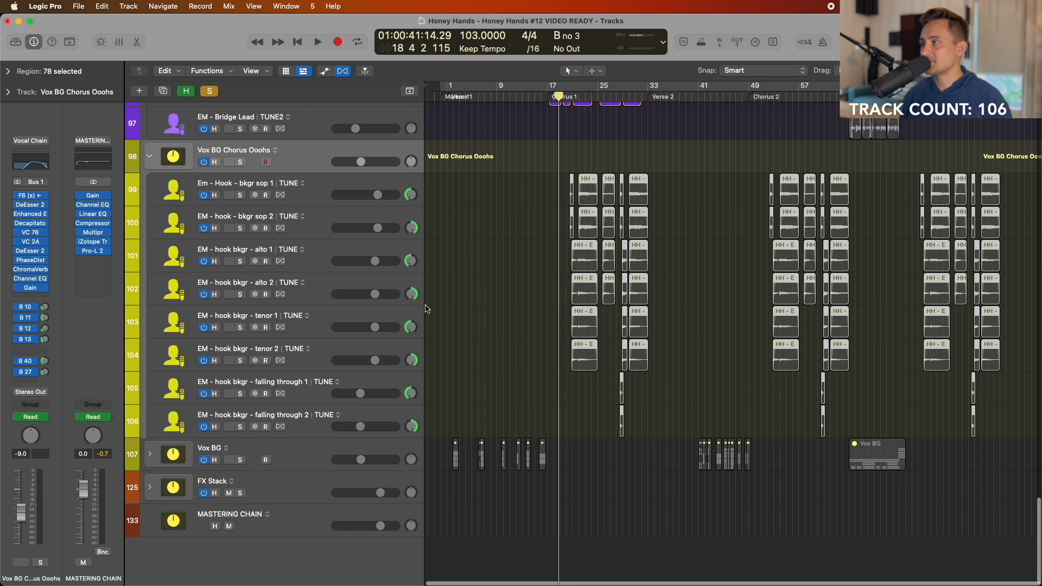
- Audition the Vox BG Chorus Ooohs stack soloed from around bar 21, compare it with all solos off, and stop playback
drag(559, 95, 571, 95)
key(space)
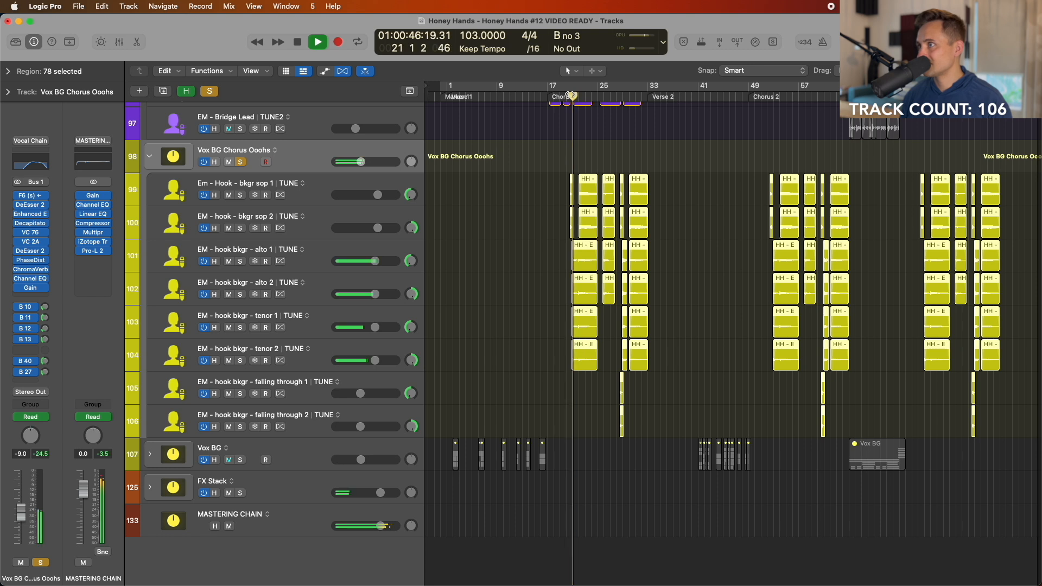
click(208, 92)
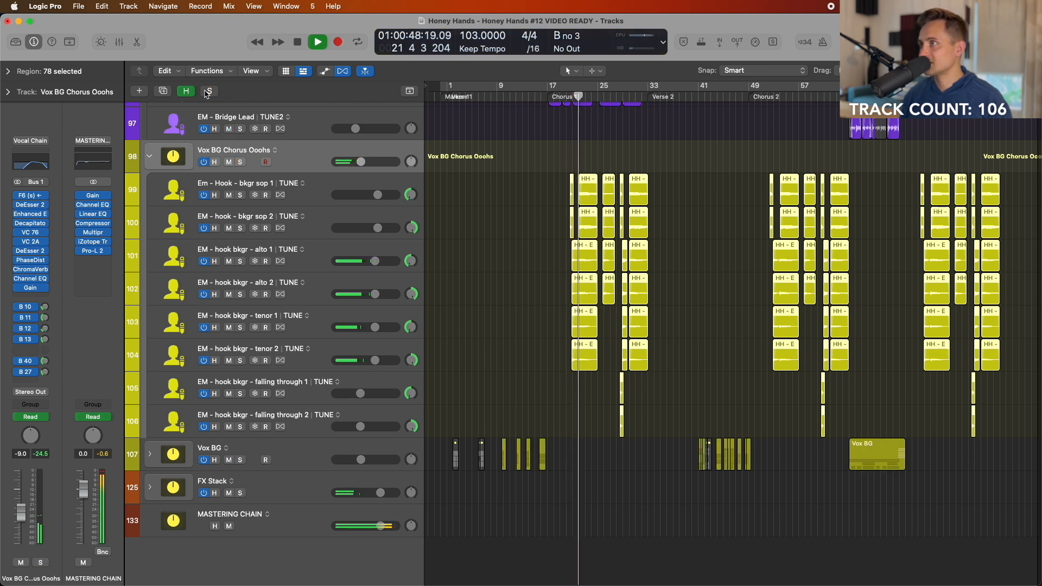
click(208, 91)
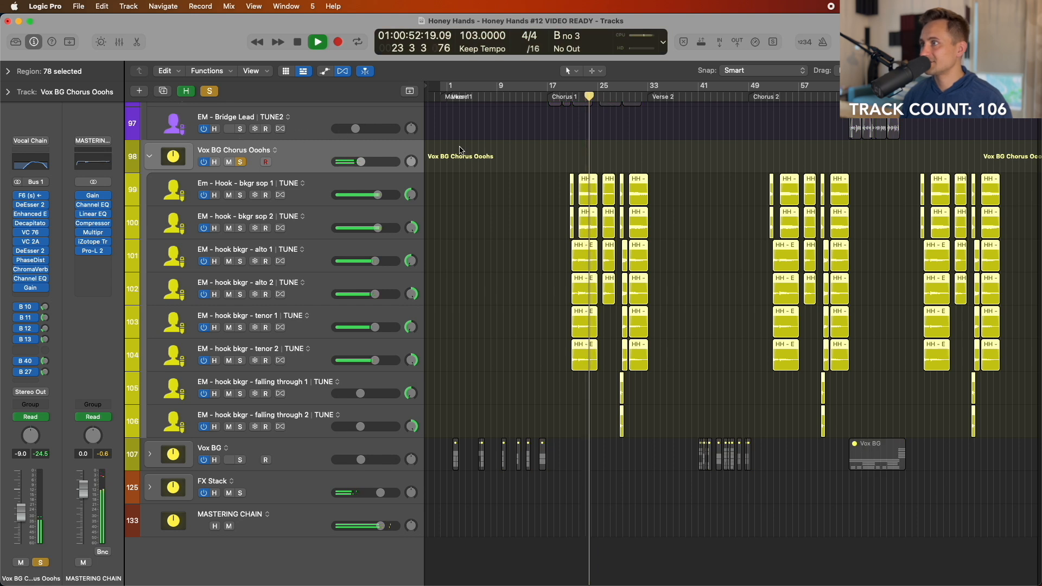
key(space)
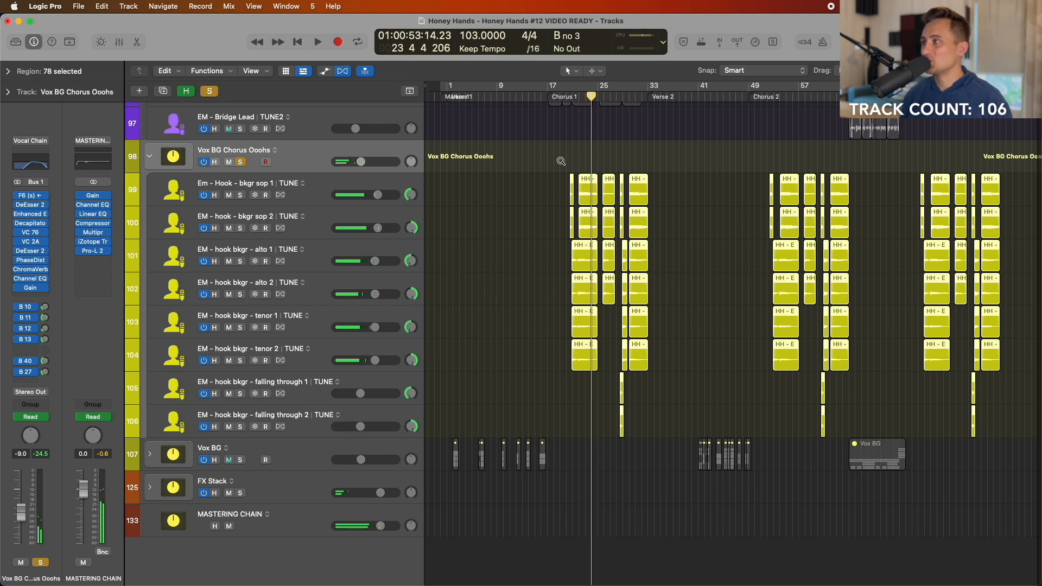
- Select the soprano and alto background tracks 99–102 and clear the solo on the Vox BG Chorus Ooohs stack
ctrl+alt+click(561, 161)
click(266, 251)
click(507, 213)
click(341, 213)
click(323, 249)
click(325, 213)
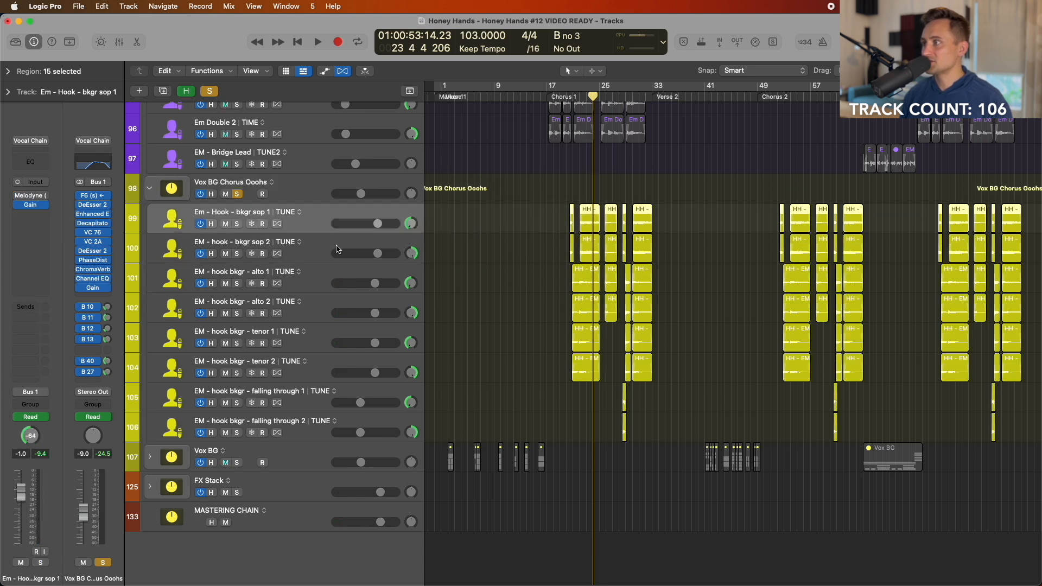
shift+click(326, 311)
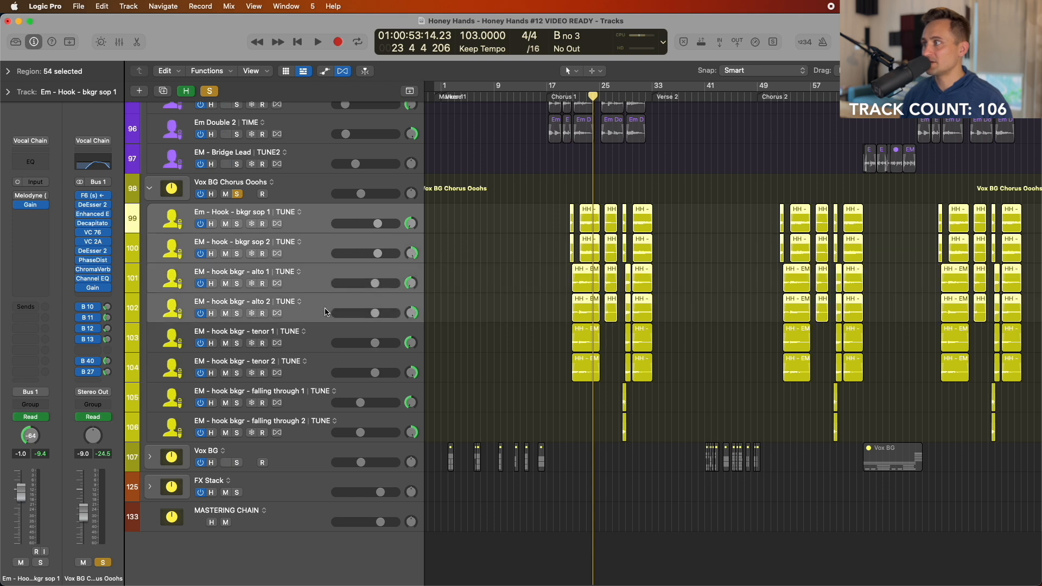
click(209, 90)
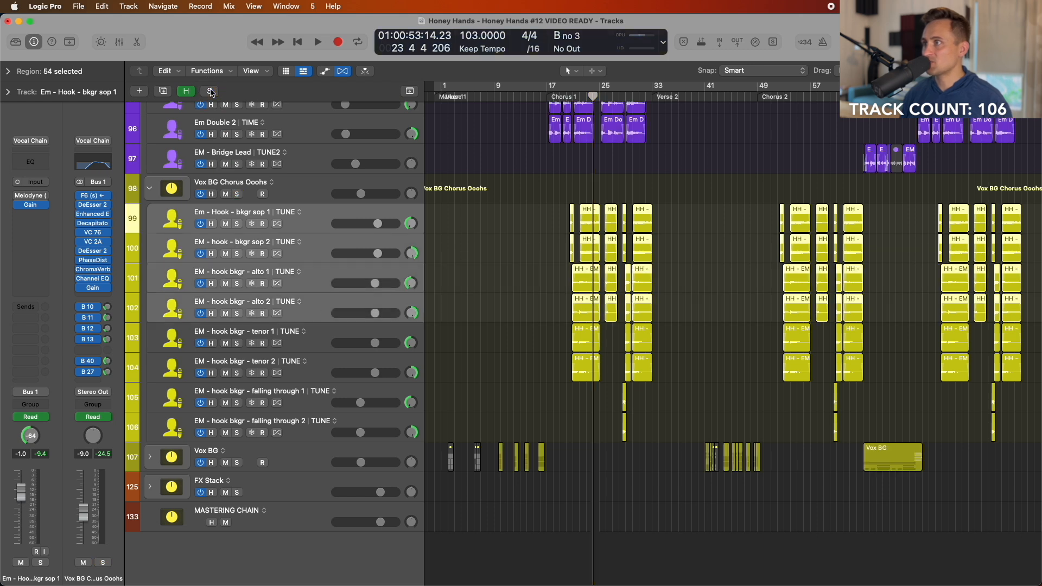
- Solo the two soprano background tracks (99–100) and play them from around bar 21
click(325, 210)
shift+click(321, 246)
key(s)
click(574, 98)
key(space)
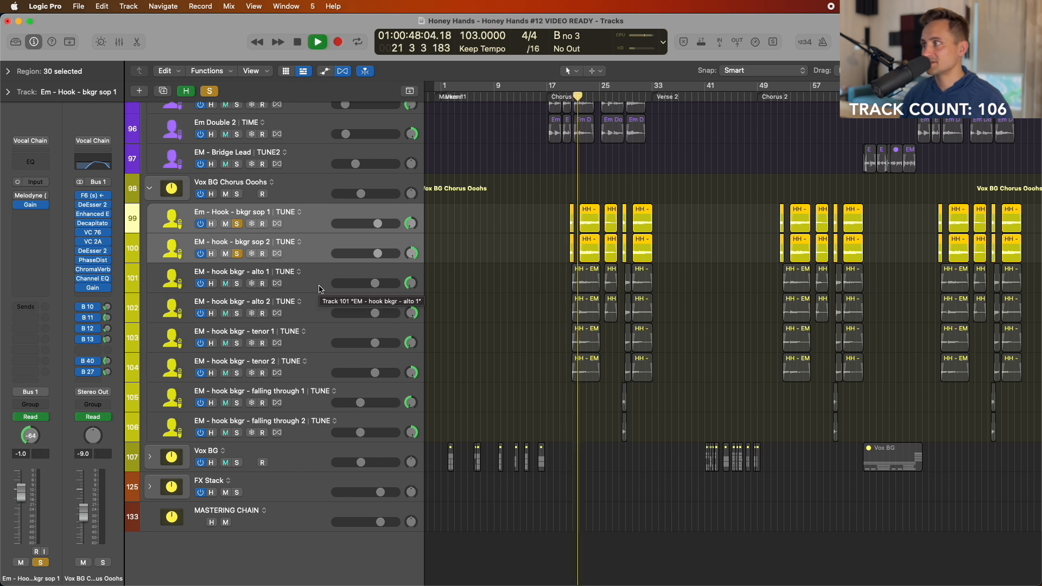
- Add the alto tracks, then the tenor and falling through tracks, to the solo during playback, stop and clear all solos
shift+click(313, 311)
key(s)
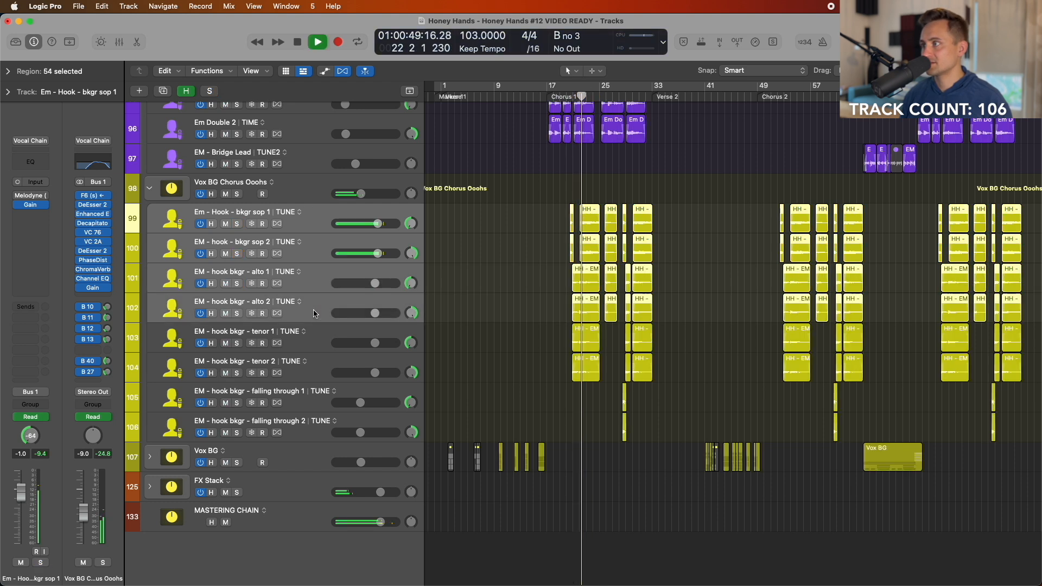
key(s)
click(312, 349)
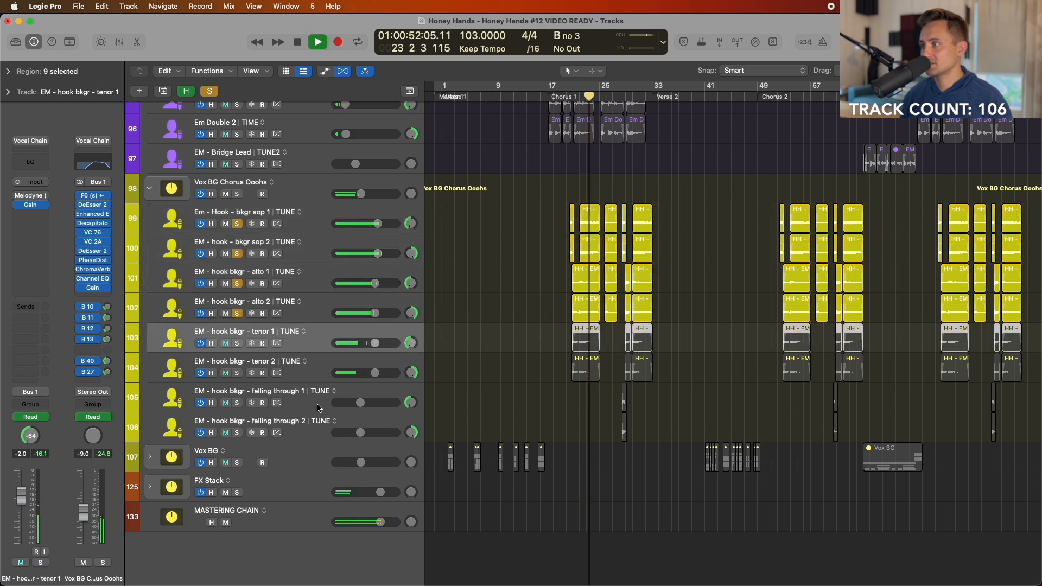
shift+click(316, 431)
key(s)
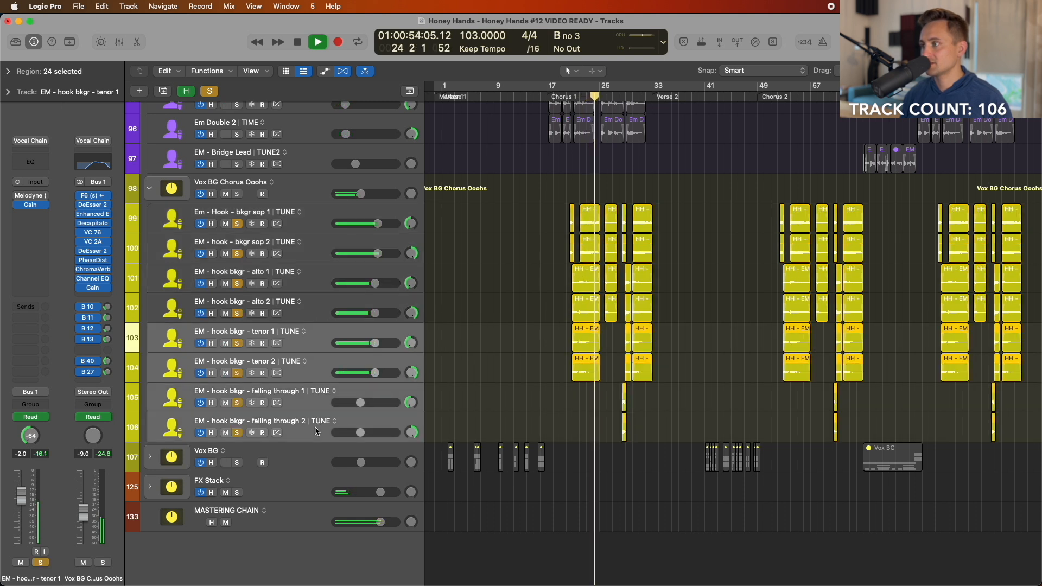
key(space)
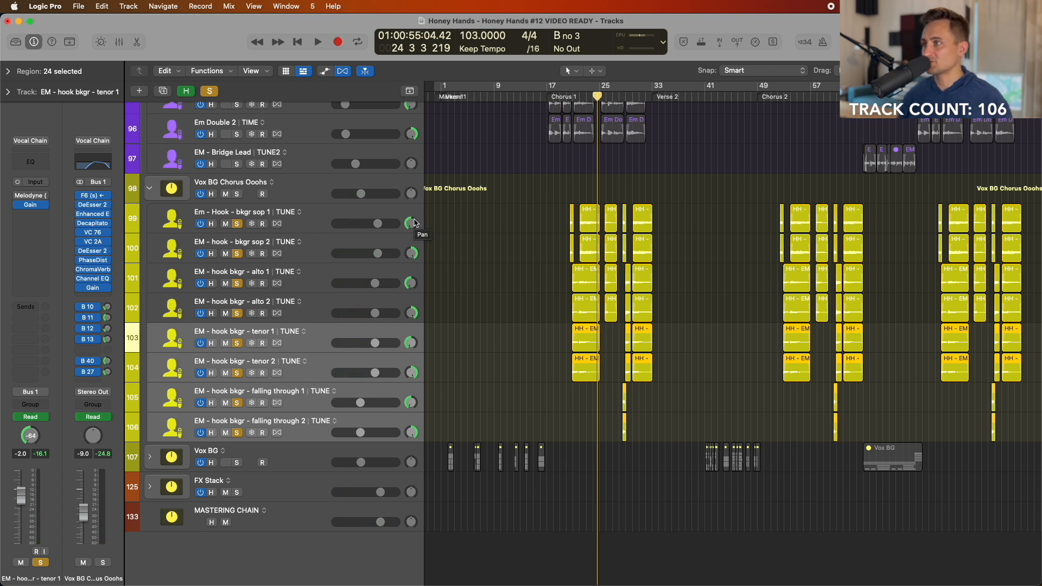
drag(236, 224, 230, 418)
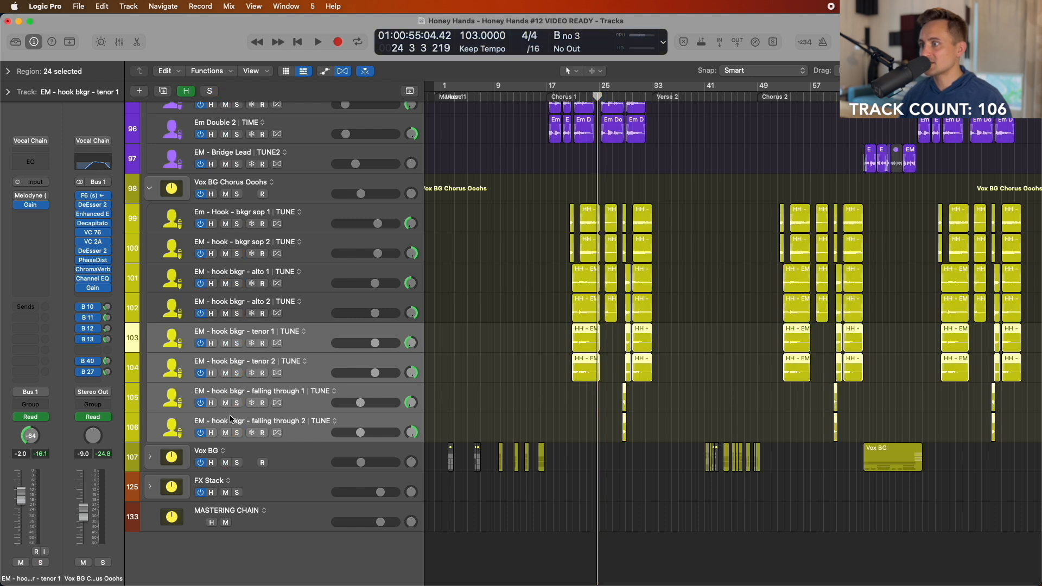
- Expand the Vox BG stack and look through its background vocal tracks 108–124
click(236, 455)
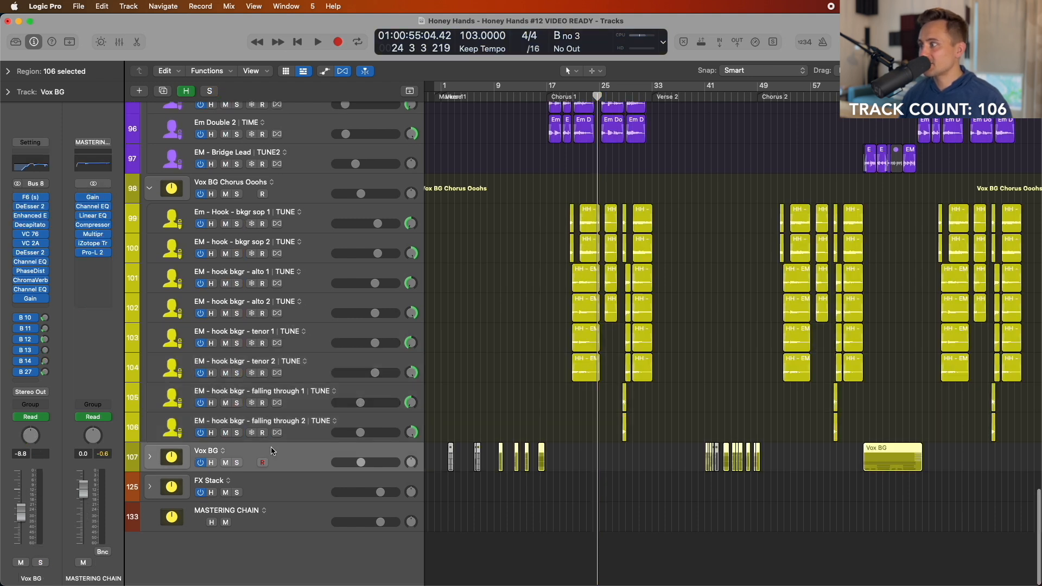
click(149, 460)
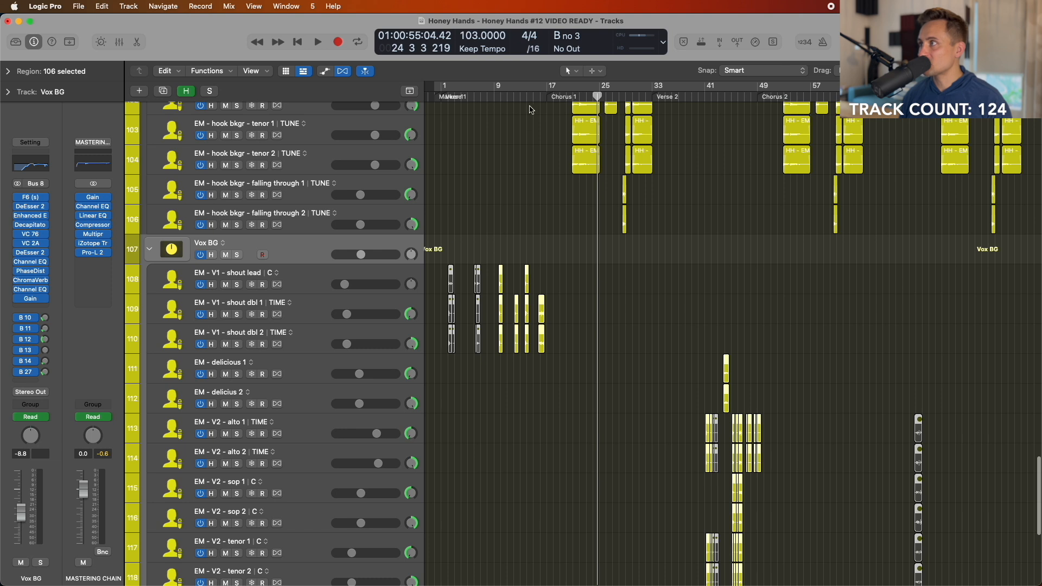
click(498, 96)
scroll(498, 96, down, 10)
scroll(498, 96, up, 11)
scroll(499, 96, down, 7)
scroll(498, 96, up, 5)
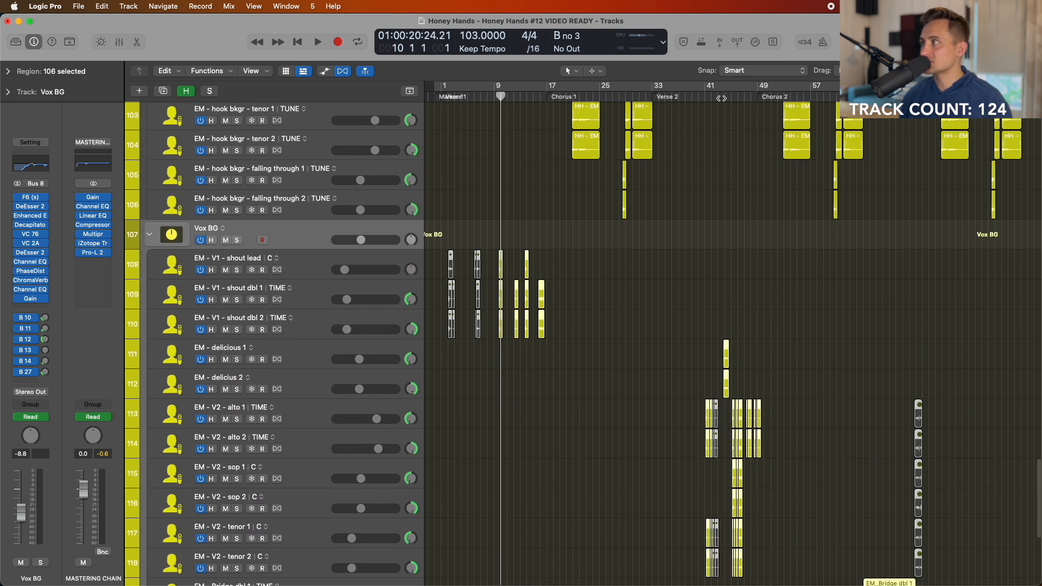
- Solo the Vox BG stack, play the Verse 2 background vocals from bar 41, and stop playback
click(718, 97)
scroll(721, 98, down, 8)
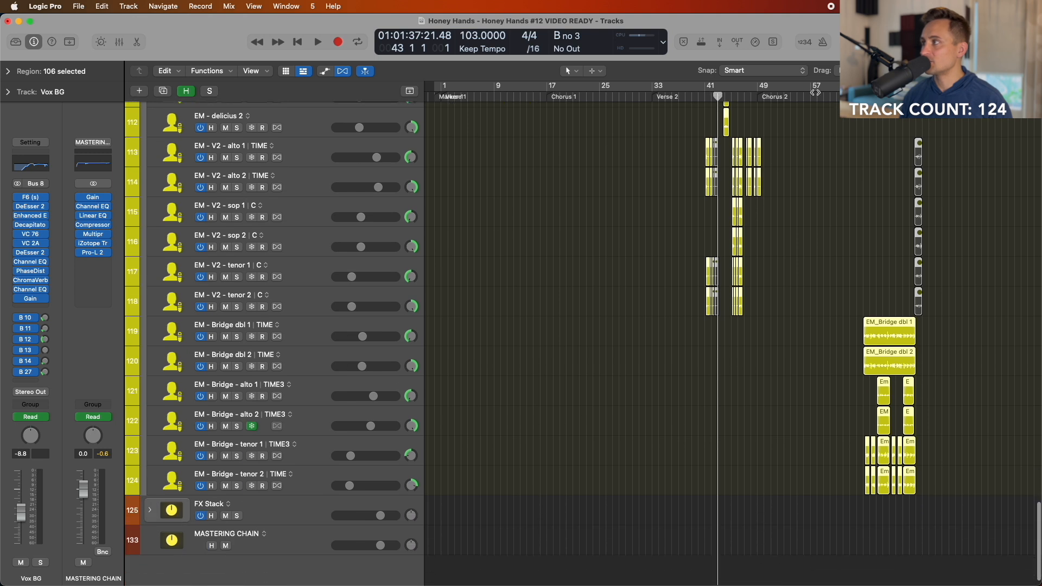
click(705, 93)
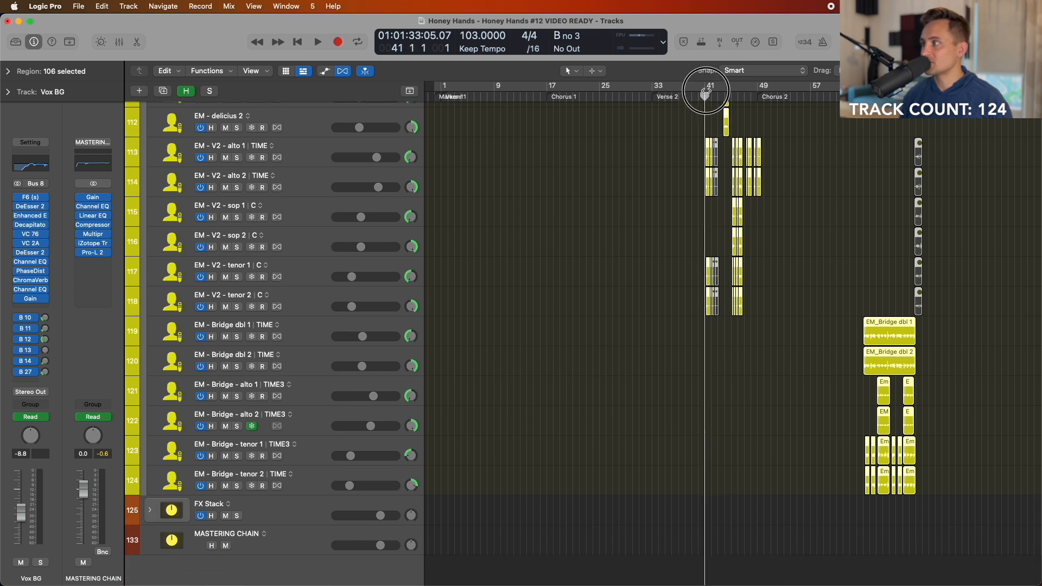
scroll(721, 165, up, 10)
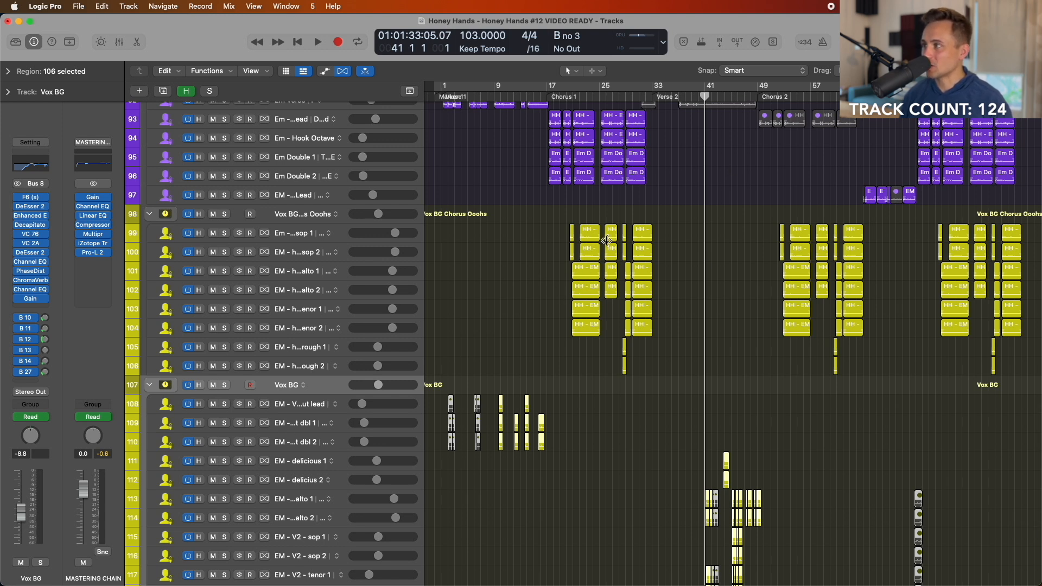
scroll(729, 238, down, 3)
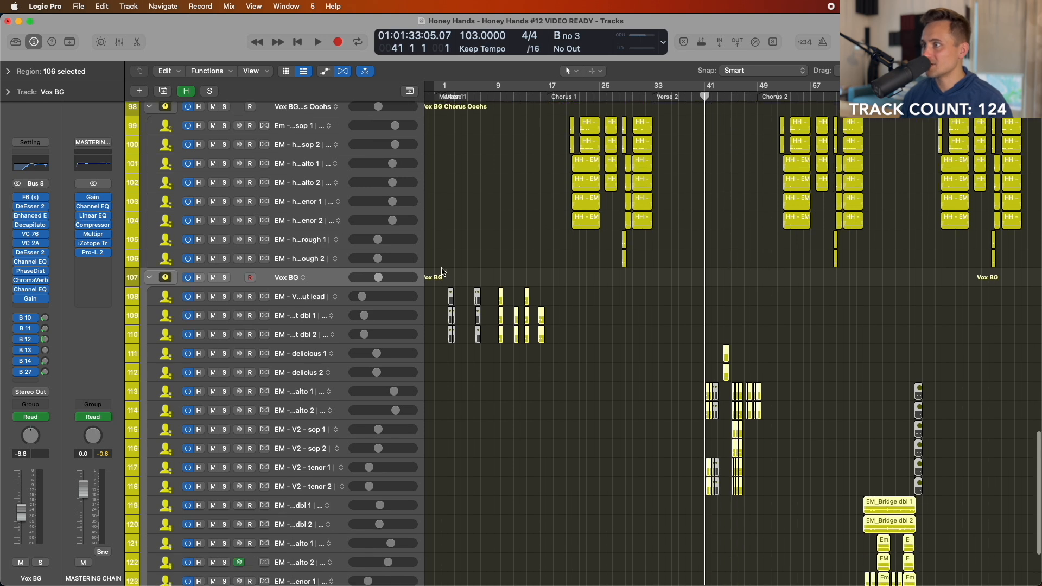
key(s)
key(space)
key(z)
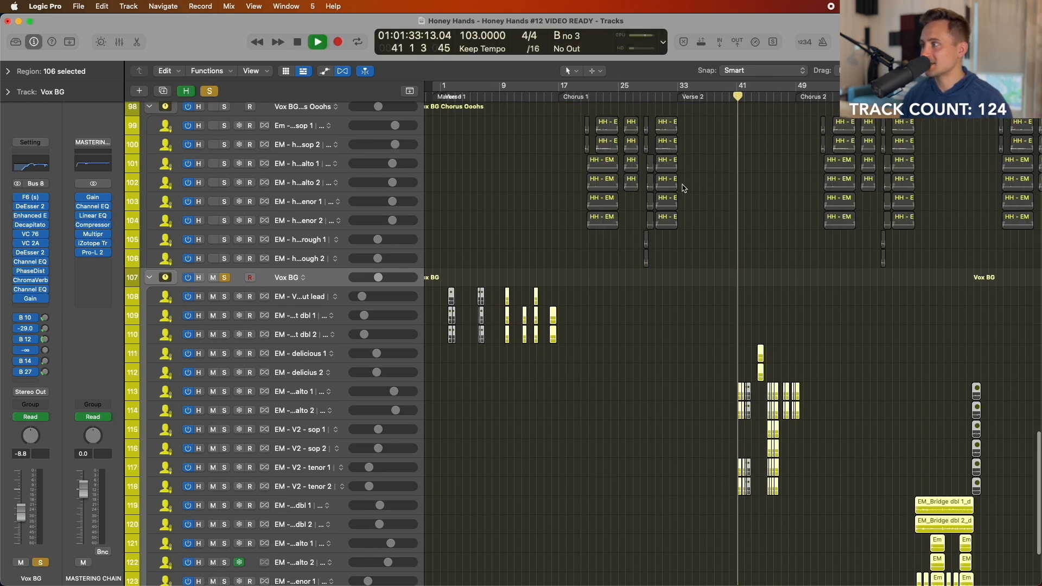
key(space)
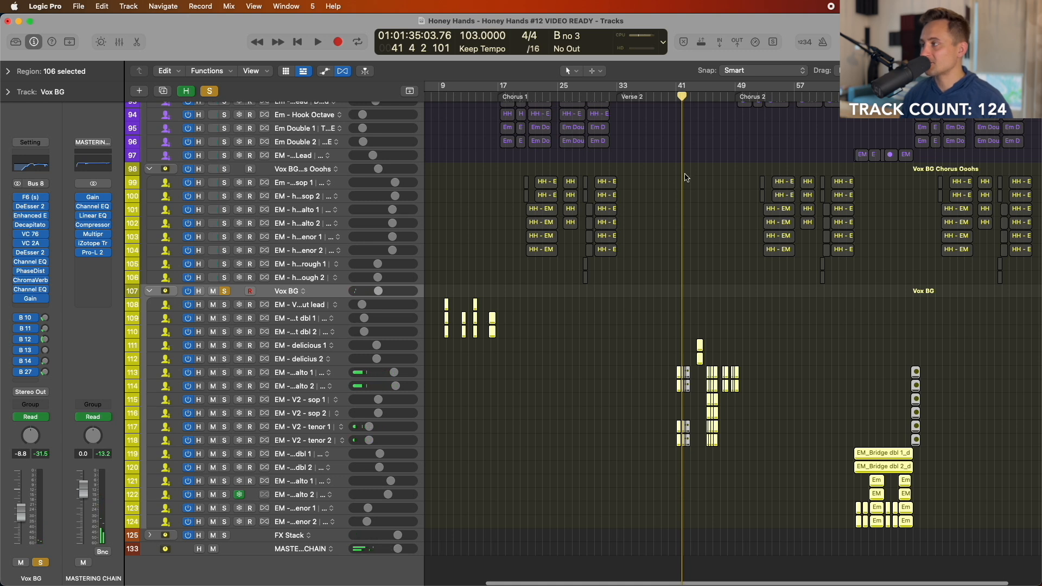
- Move the playhead back to around bar 9 at the Verse 1 shout regions on tracks 108–110
scroll(685, 178, down, 2)
scroll(685, 178, left, 3)
scroll(613, 277, left, 3)
scroll(629, 352, left, 2)
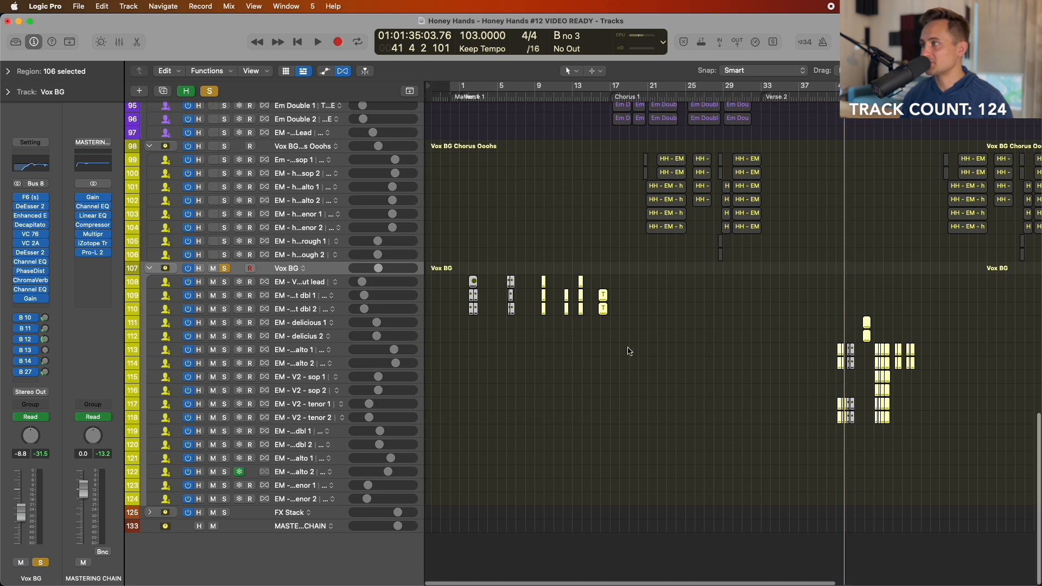
click(523, 98)
drag(520, 98, 887, 142)
key(c)
drag(835, 98, 538, 107)
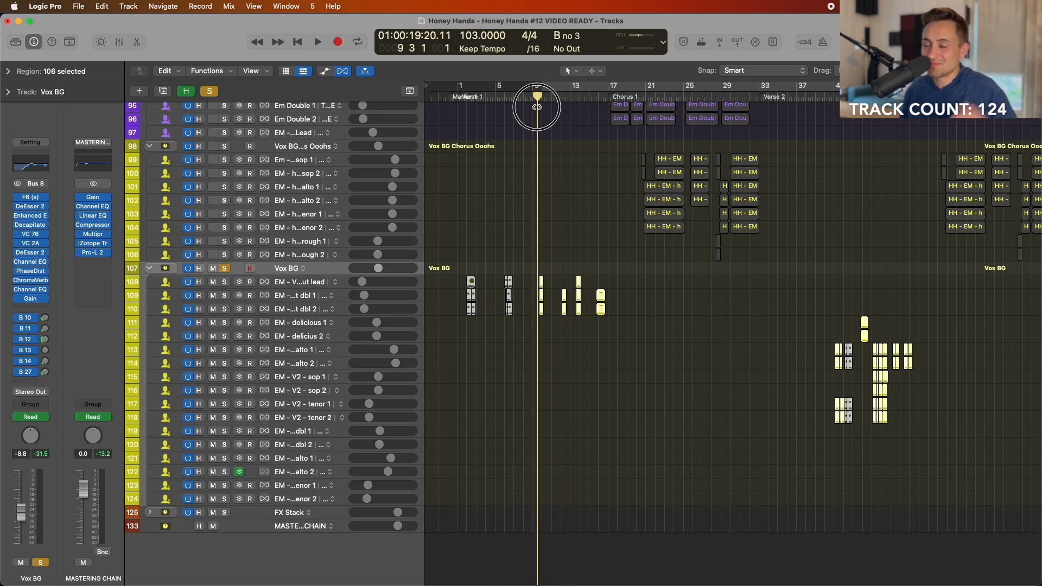
- Play the soloed Verse 1 shout lead and doubles from bar 9, beat 3, and stop playback
mouse_move(537, 107)
mouse_down()
mouse_move(575, 99)
mouse_move(535, 93)
mouse_up()
scroll(536, 92, right, 5)
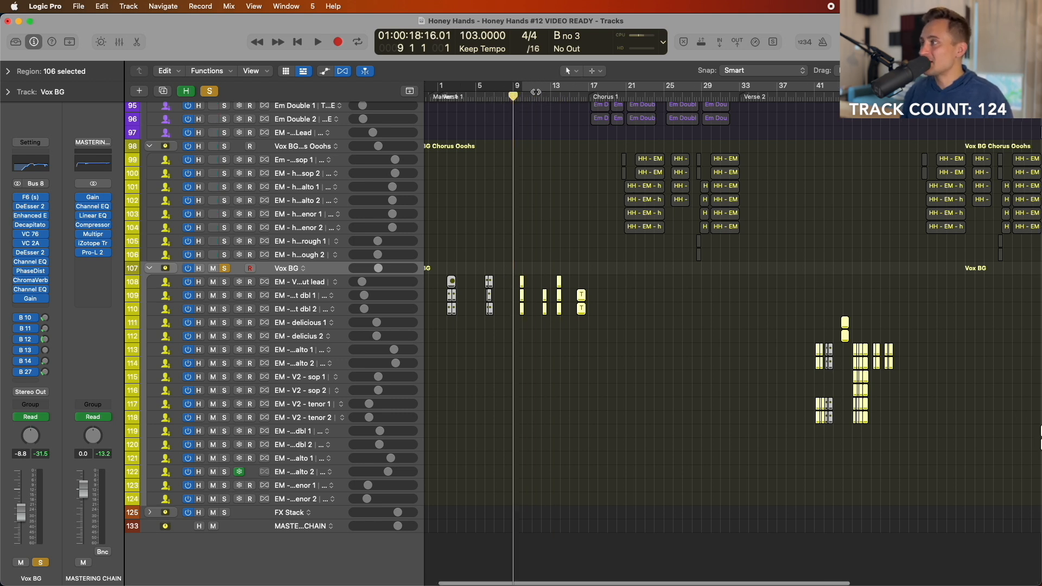
scroll(536, 92, right, 2)
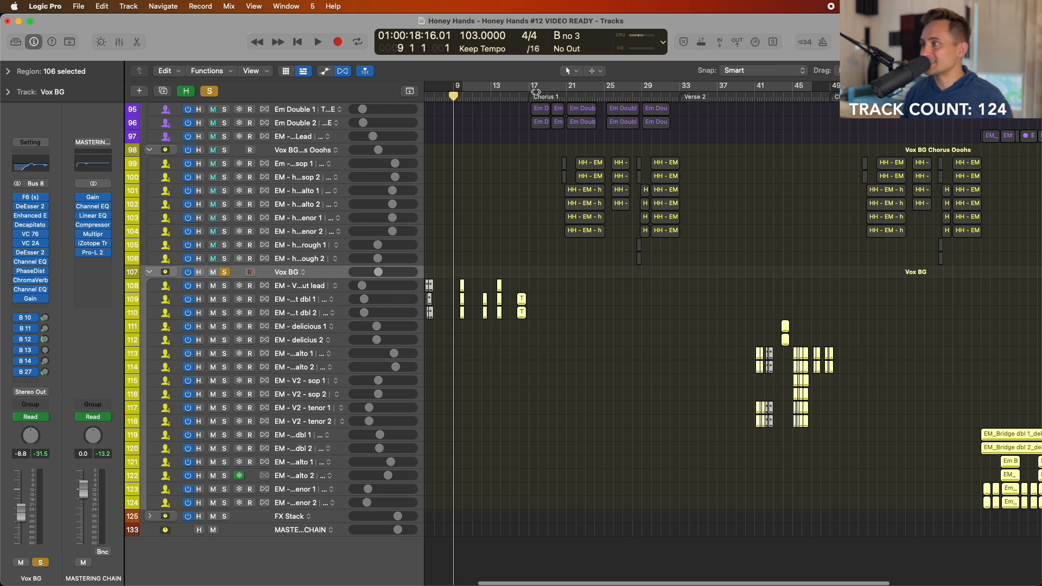
scroll(536, 93, left, 5)
drag(518, 96, 523, 96)
scroll(526, 139, down, 1)
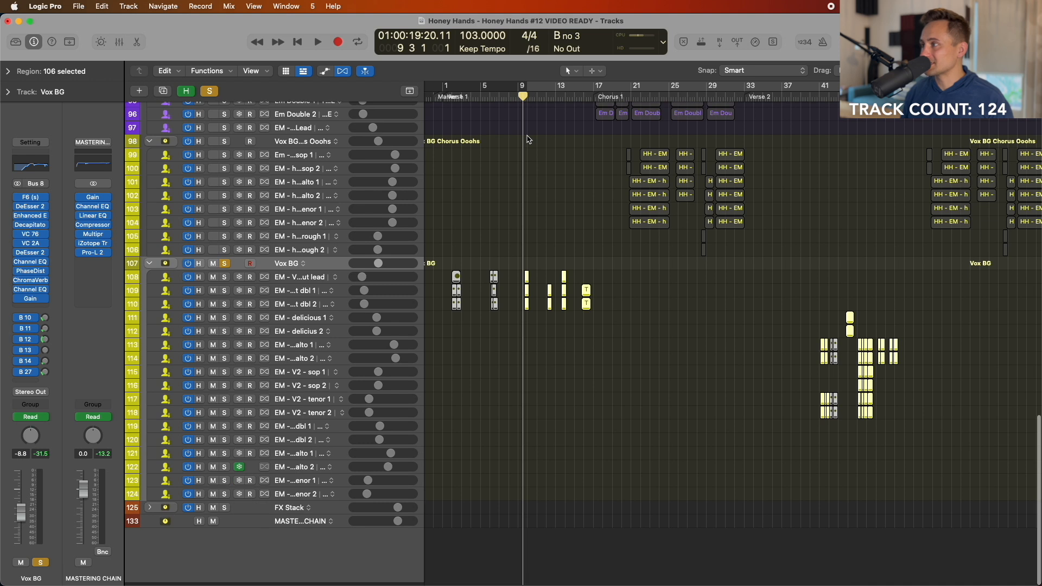
key(space)
scroll(668, 135, up, 1)
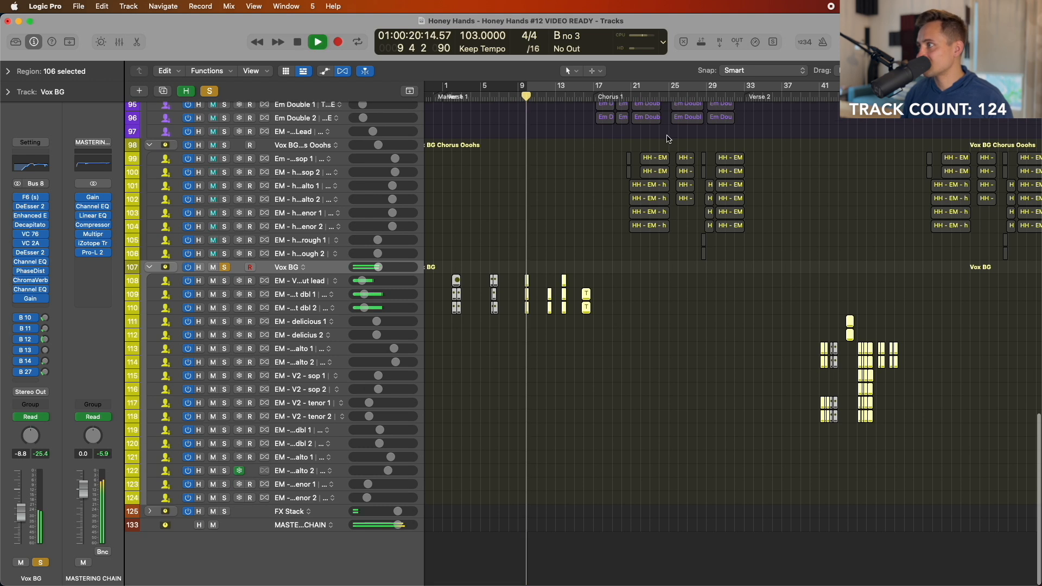
key(space)
- Audition the next Verse 1 shouts from around bar 13 and stop playback
click(565, 96)
drag(564, 97, 559, 95)
key(space)
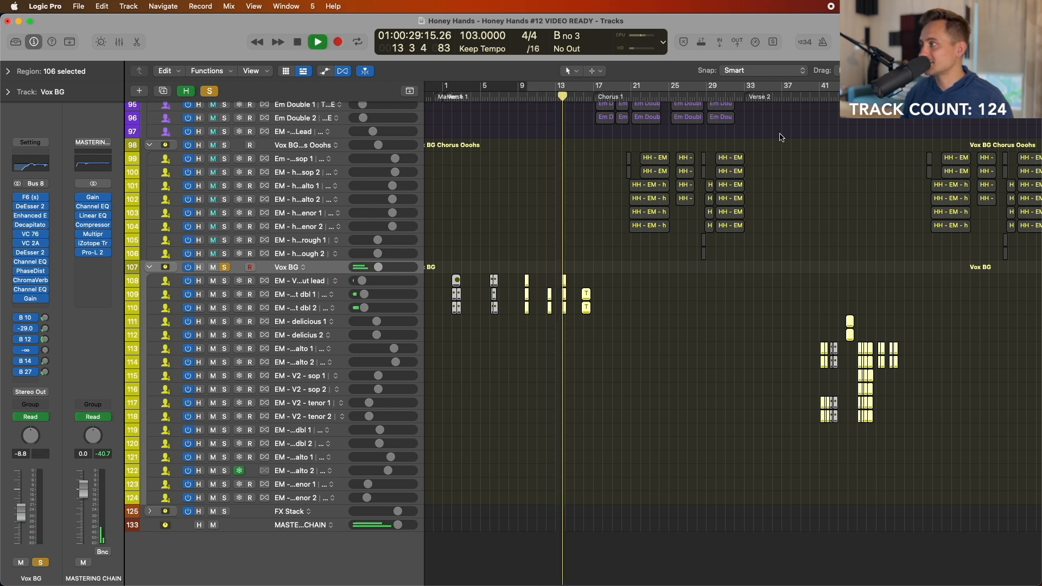
key(space)
- Play the soloed Vox BG stack from bar 41 through the two delicious tracks and stop playback
click(818, 96)
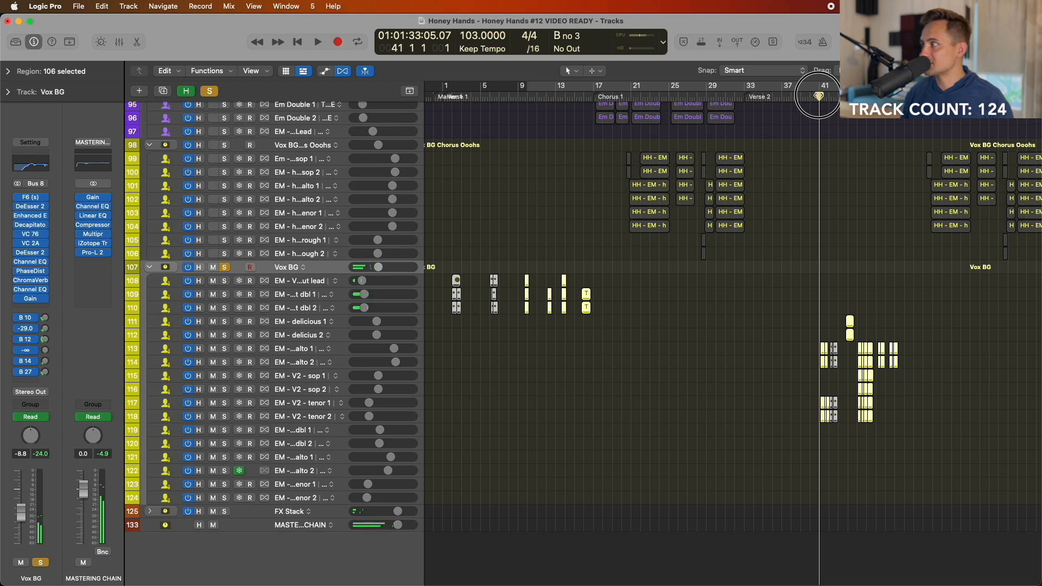
key(space)
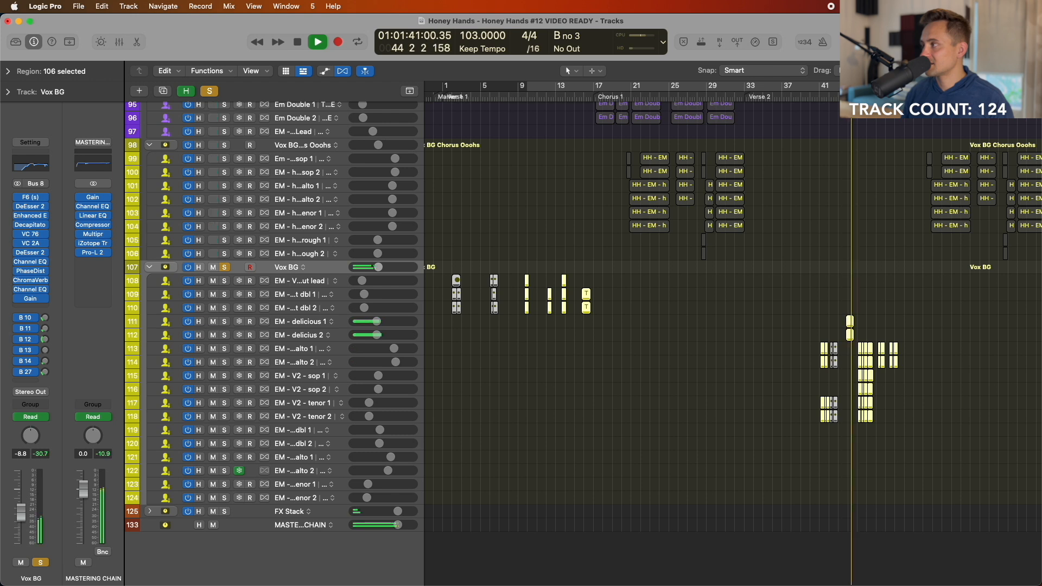
key(space)
- Replay the soloed Verse 1 shouts from around bar 13 and stop playback
click(563, 104)
click(562, 97)
key(space)
click(561, 95)
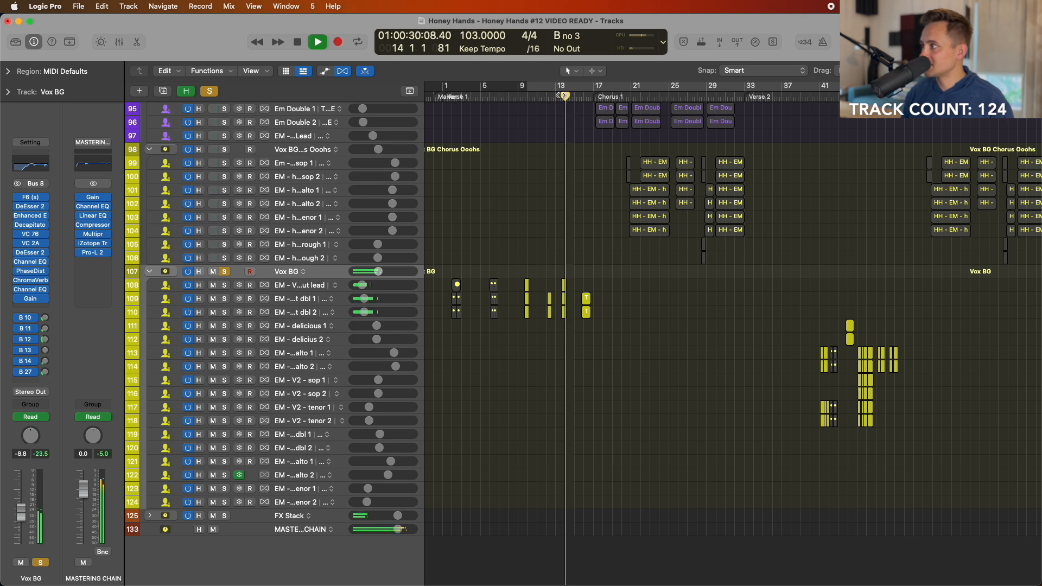
key(space)
- Move the playhead to the Bridge at bar 65 and play the soloed Vox BG stack from there
drag(563, 96, 526, 121)
scroll(526, 121, right, 10)
click(754, 98)
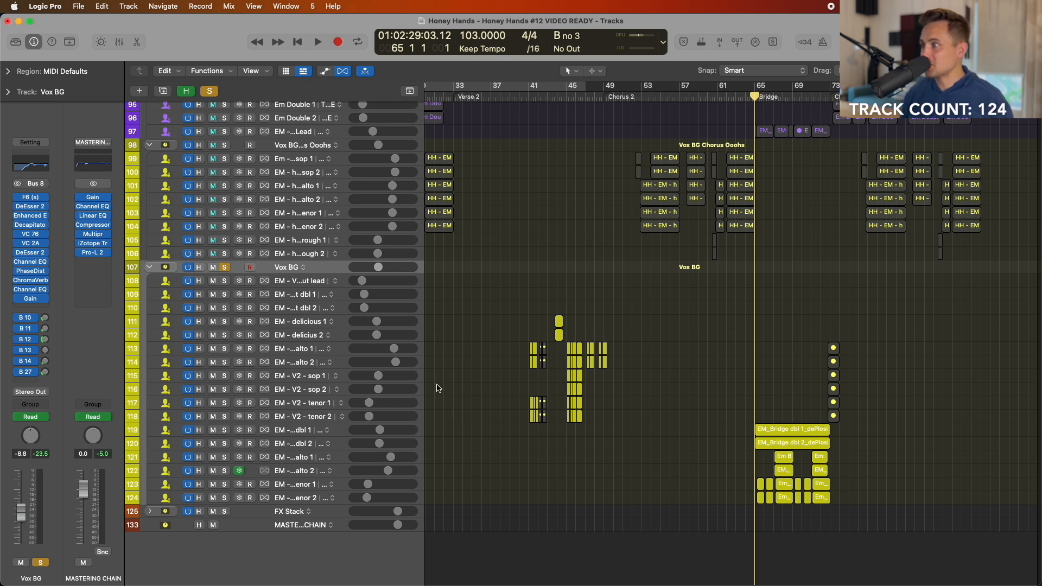
click(755, 92)
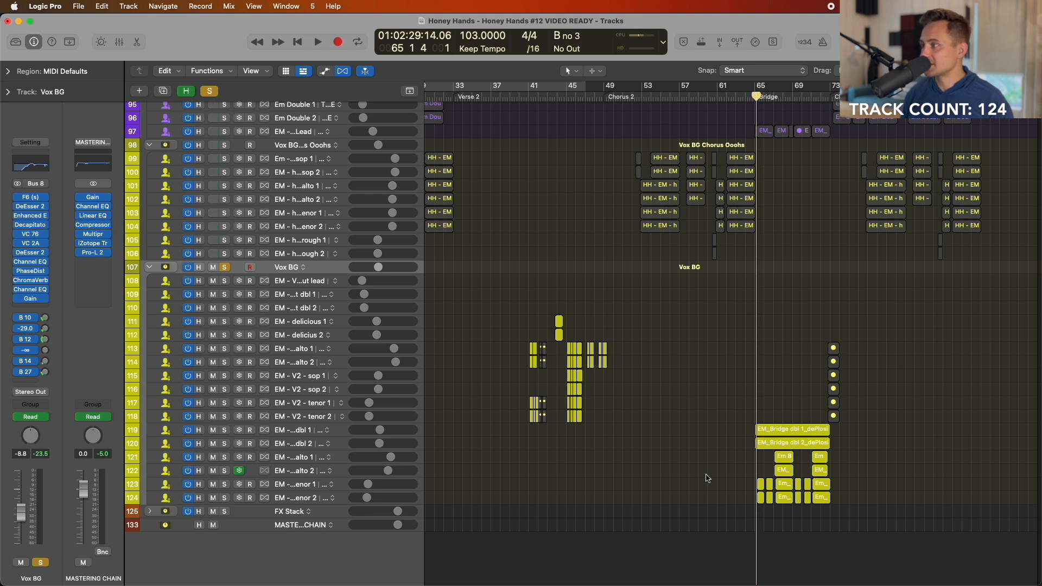
key(s)
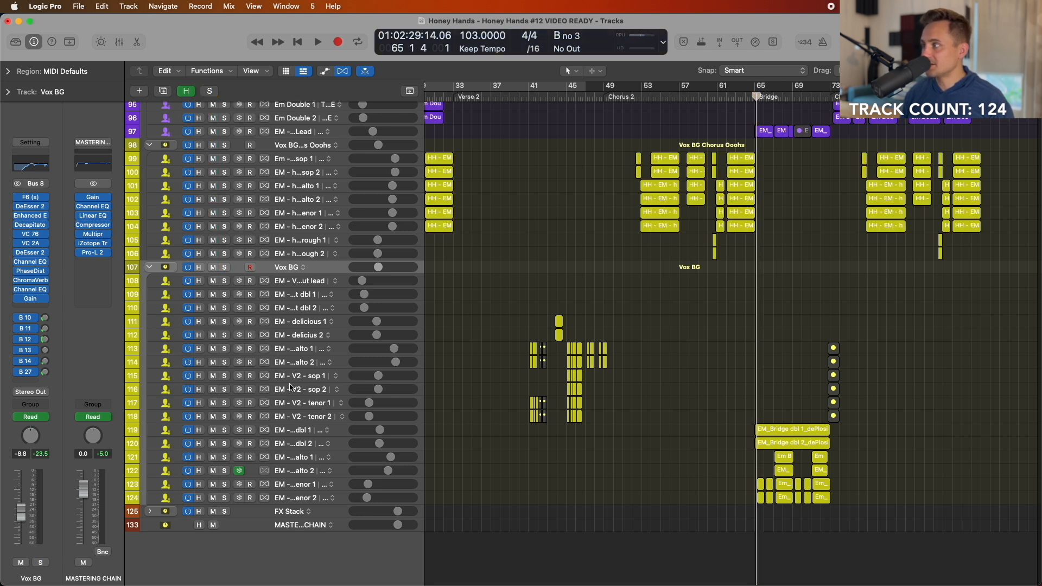
key(s)
key(space)
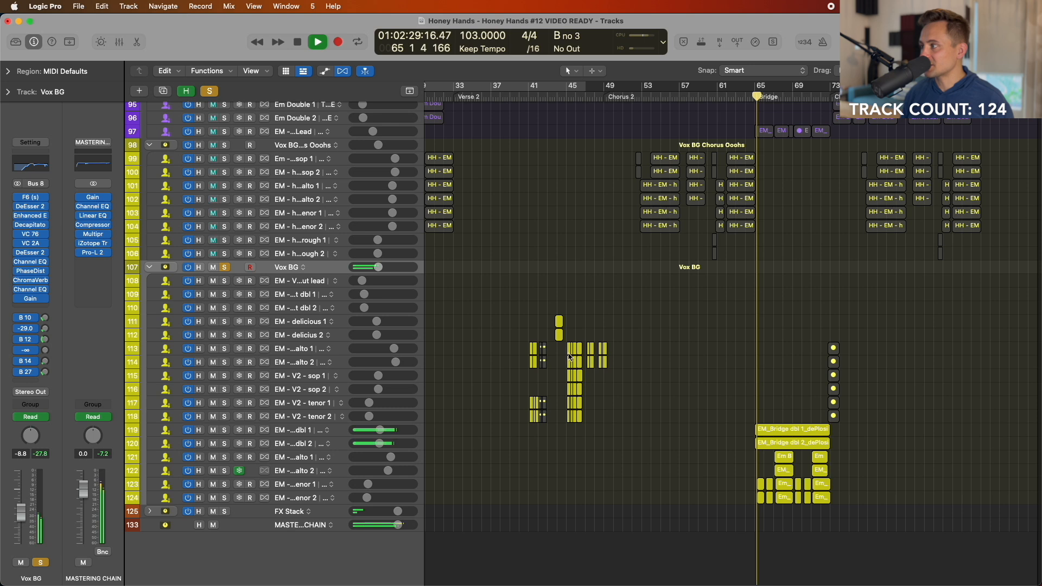
- Add the Em Double 2 track to the solo during bridge playback, then stop and clear all solos
scroll(358, 228, up, 3)
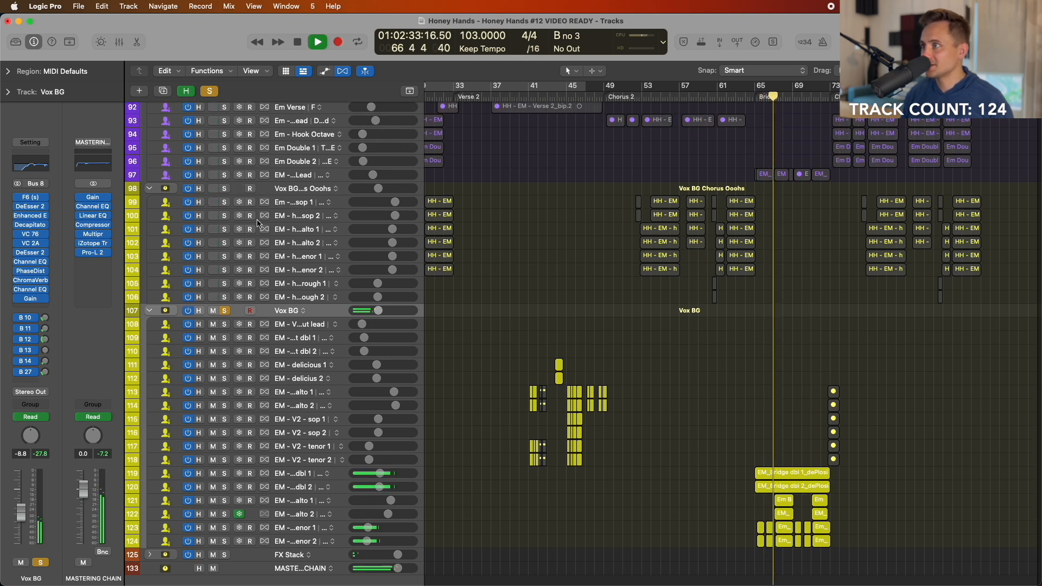
click(224, 162)
click(231, 176)
scroll(227, 228, up, 5)
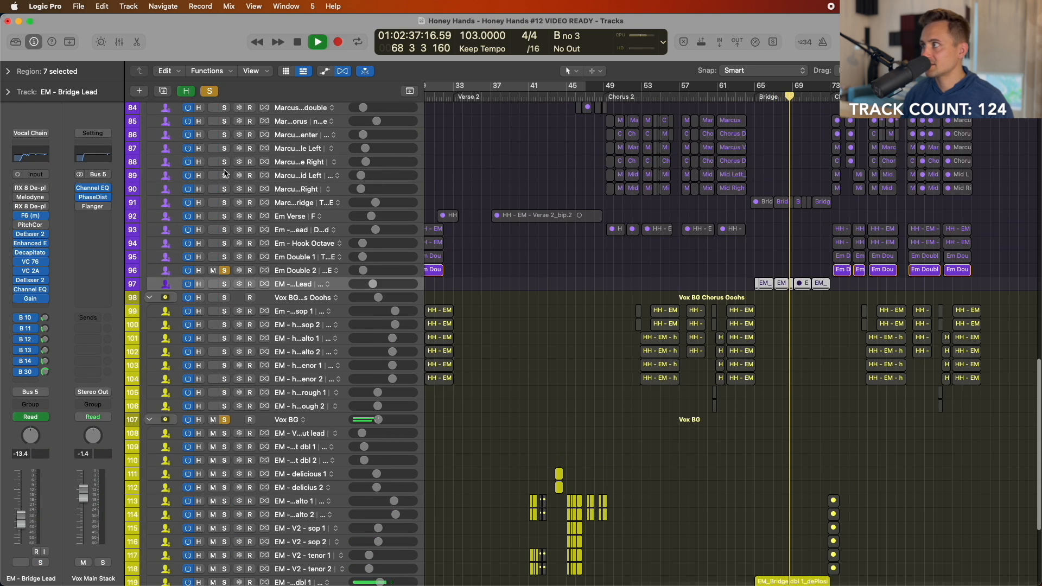
click(292, 496)
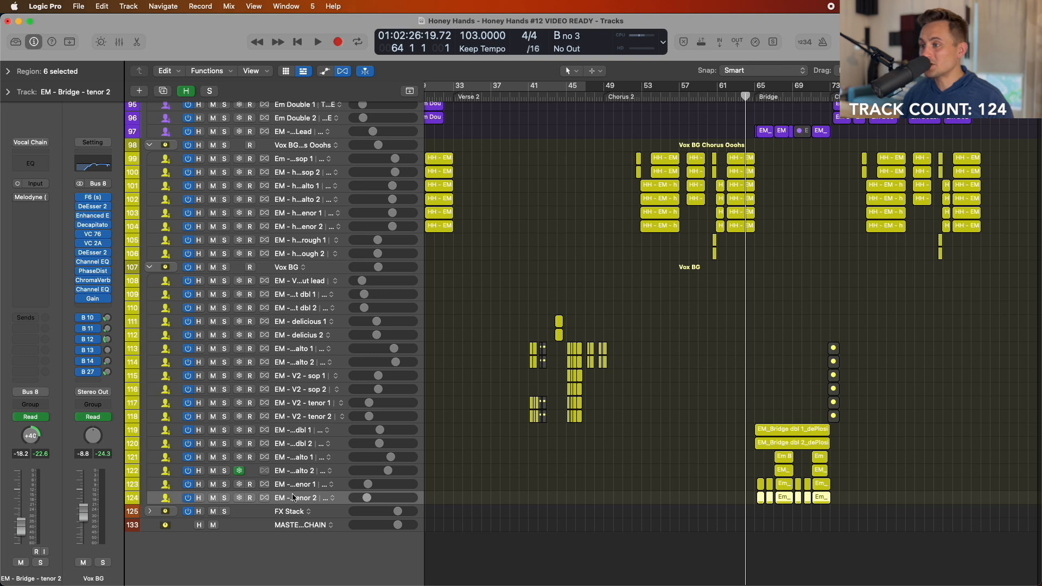
- Expand the FX Stack and its nested Long FX stack, and select the VERB Short track
click(284, 511)
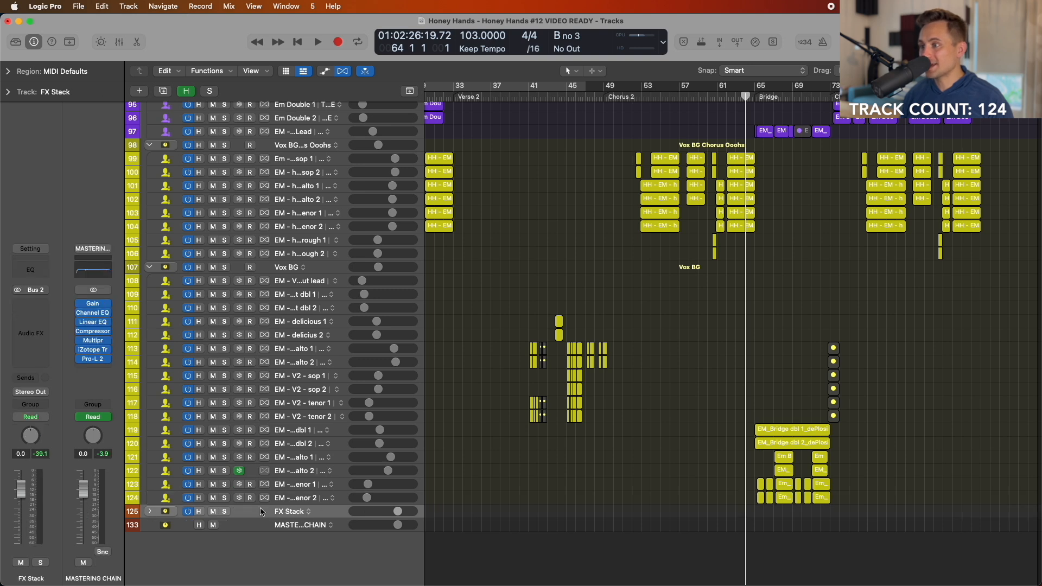
click(152, 513)
scroll(267, 458, down, 5)
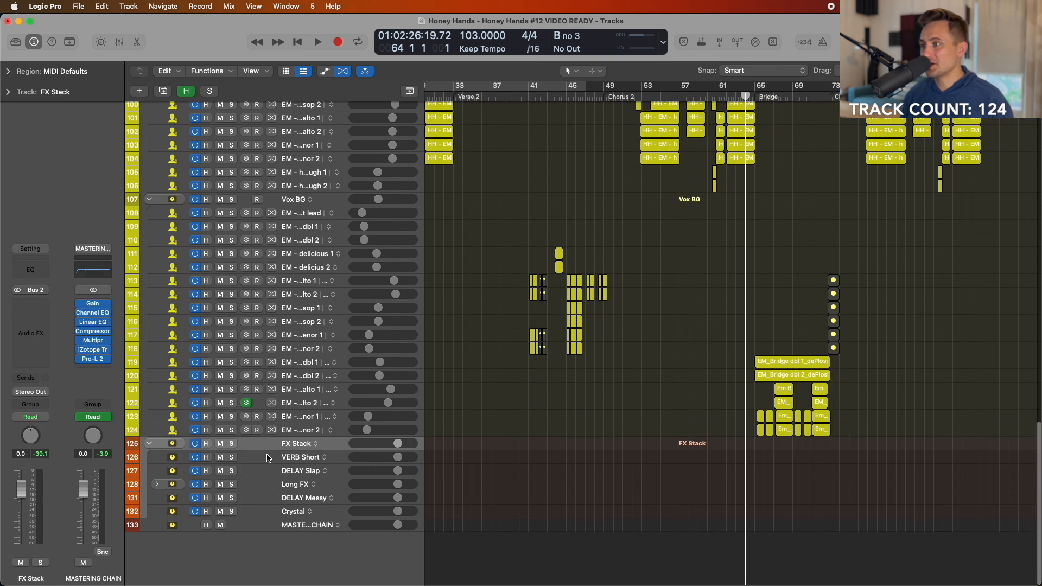
click(157, 484)
scroll(558, 393, up, 4)
scroll(558, 395, down, 5)
click(266, 311)
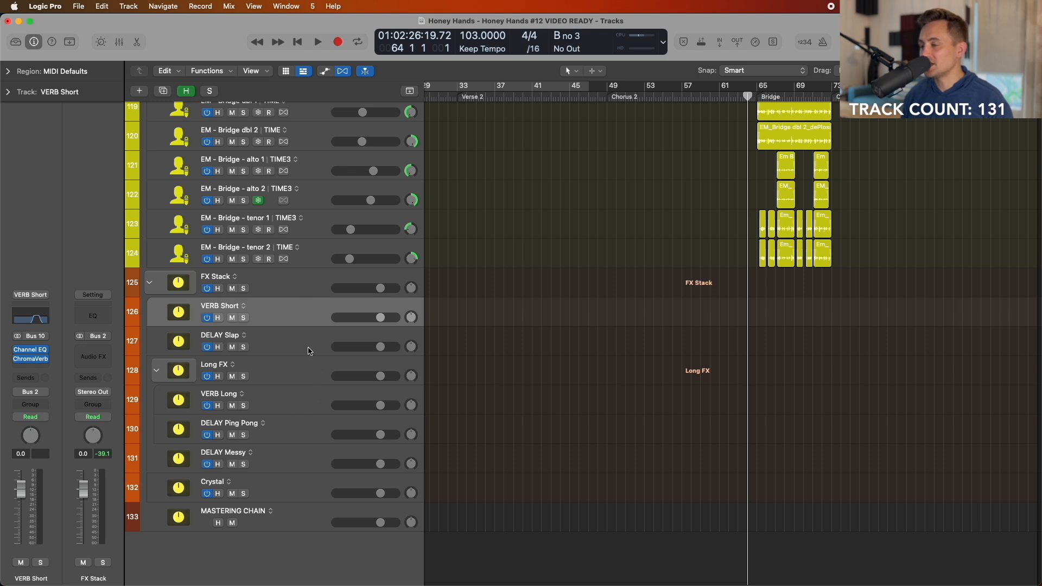
- Place the playhead at bar 49, the start of Chorus 2, and inspect the VERB Short and FX Stack channel strips
scroll(534, 290, left, 5)
click(298, 285)
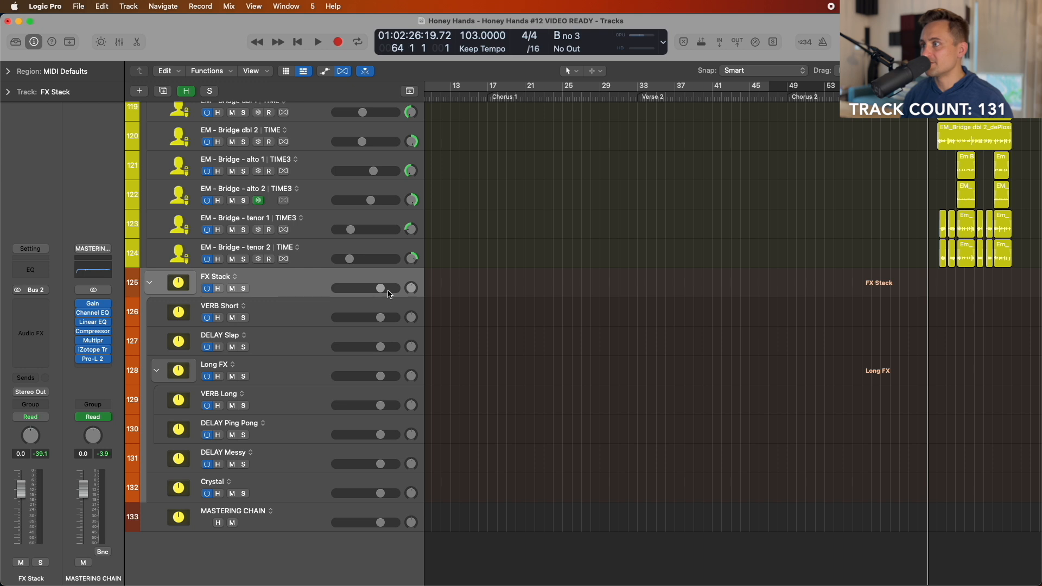
scroll(718, 121, right, 3)
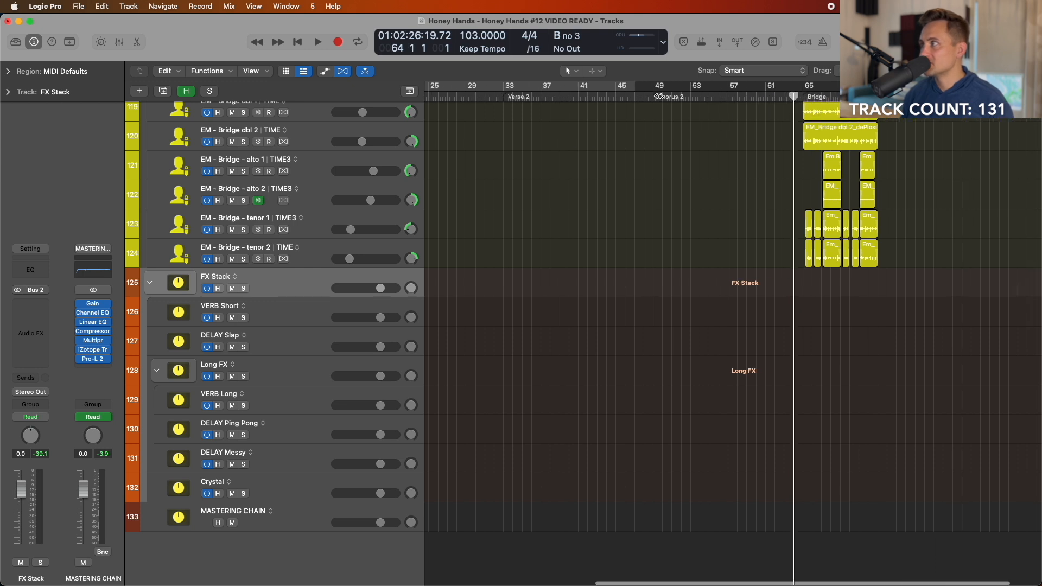
mouse_move(633, 93)
mouse_down()
mouse_move(667, 95)
mouse_move(648, 95)
mouse_up()
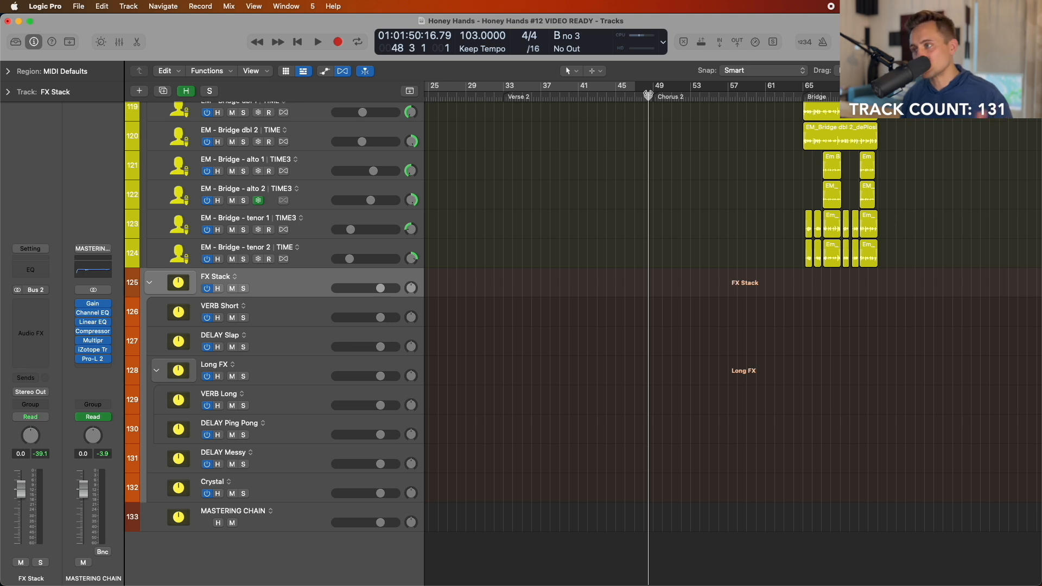
mouse_move(664, 93)
mouse_down()
mouse_move(678, 95)
mouse_move(630, 95)
mouse_move(653, 96)
mouse_up()
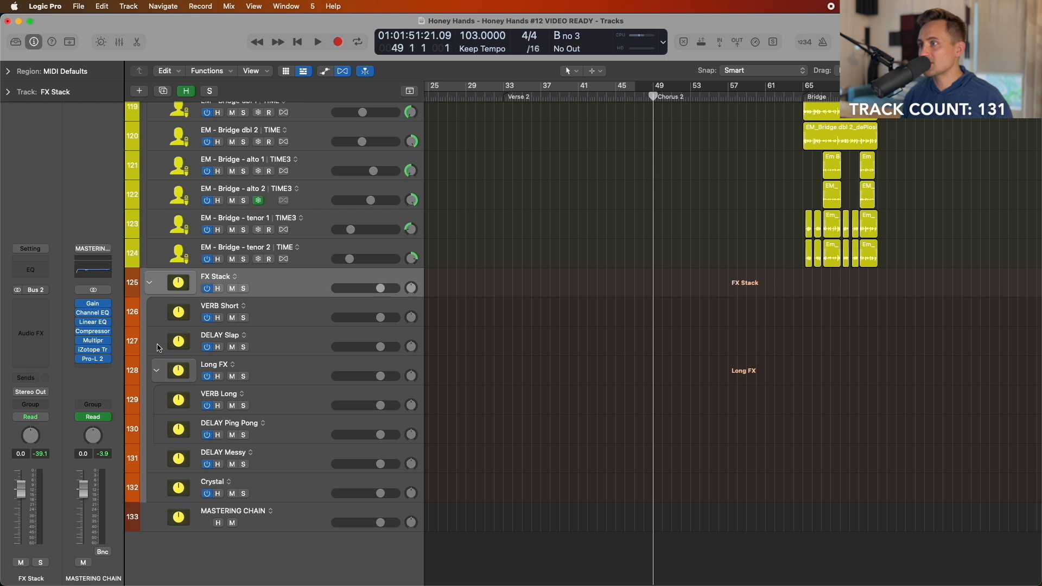
click(289, 317)
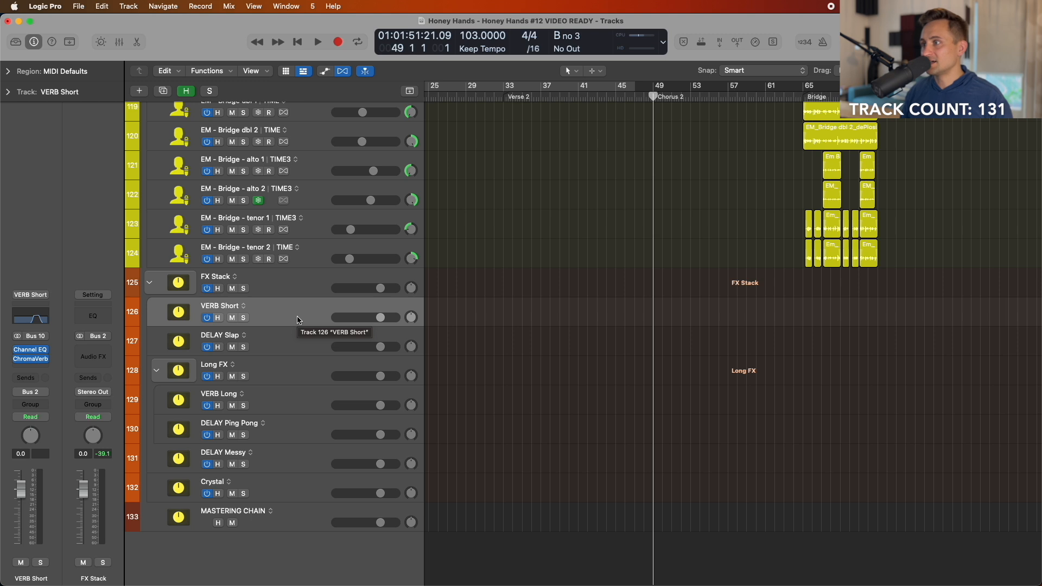
click(243, 281)
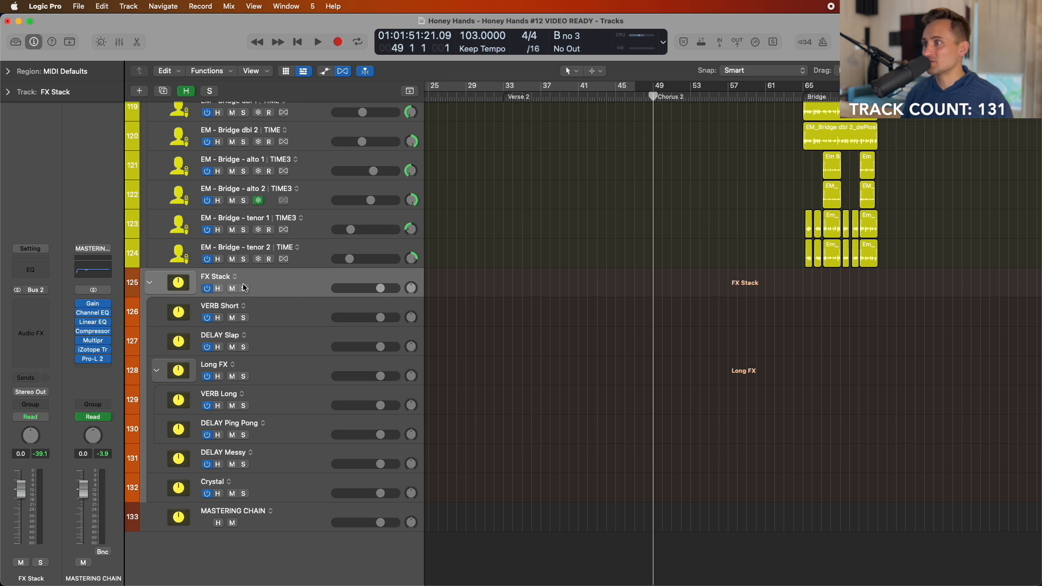
- Play Chorus 2 while pulling the FX Stack volume down to −∞ dB, then restore it to 0.0 dB and stop playback
key(space)
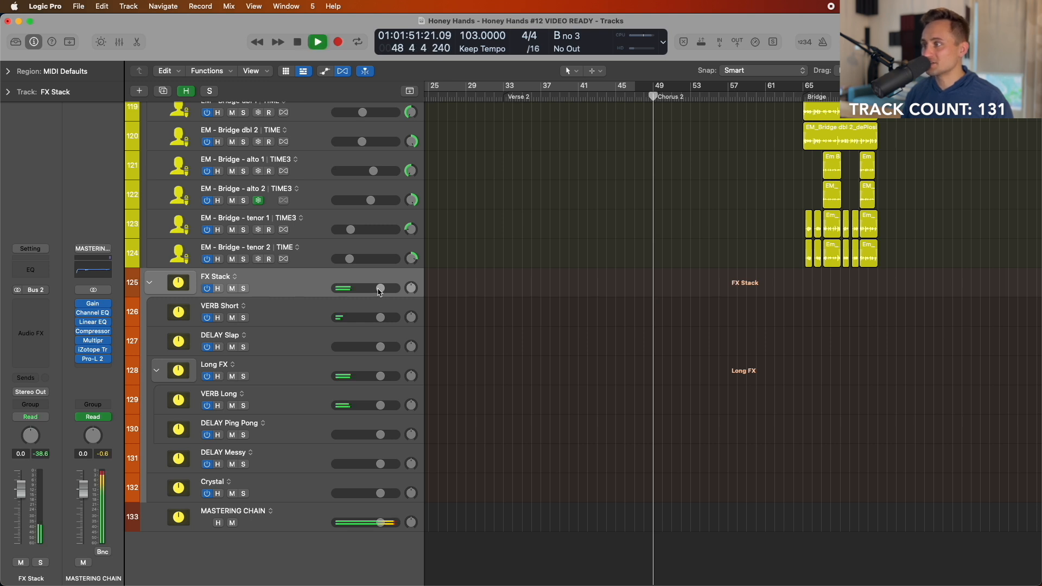
drag(380, 288, 265, 288)
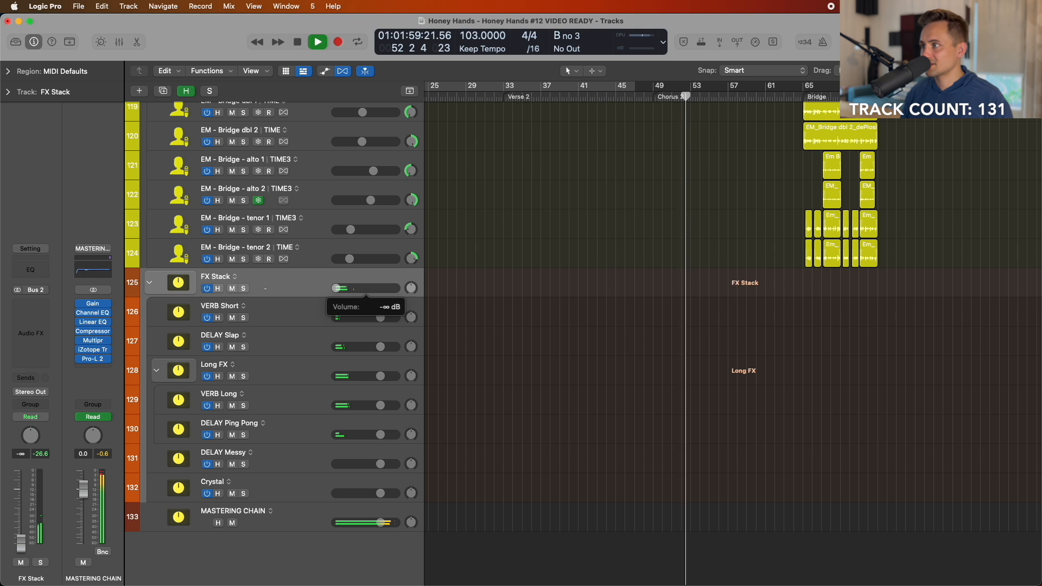
drag(337, 288, 380, 288)
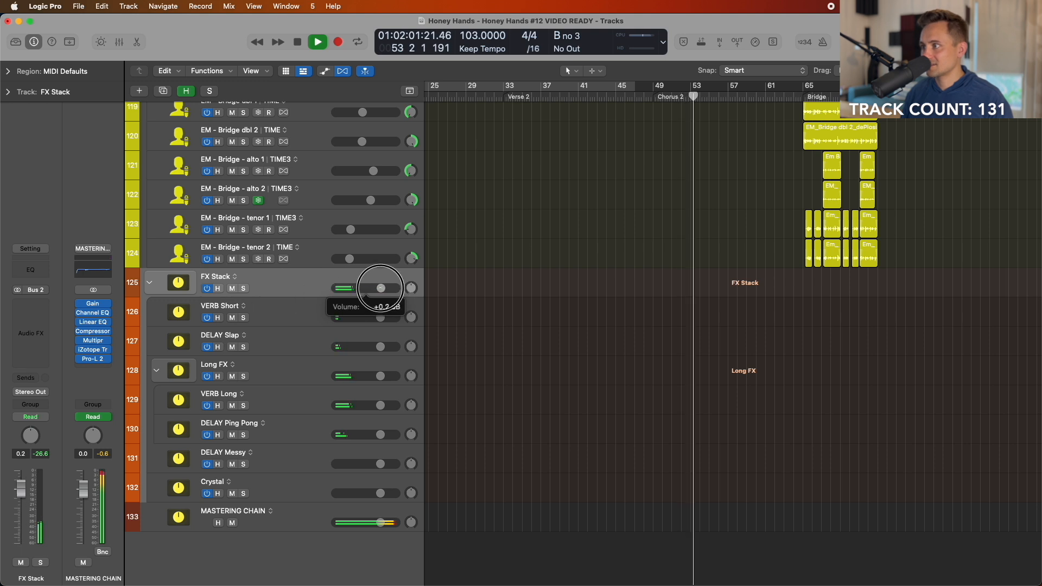
double_click(379, 287)
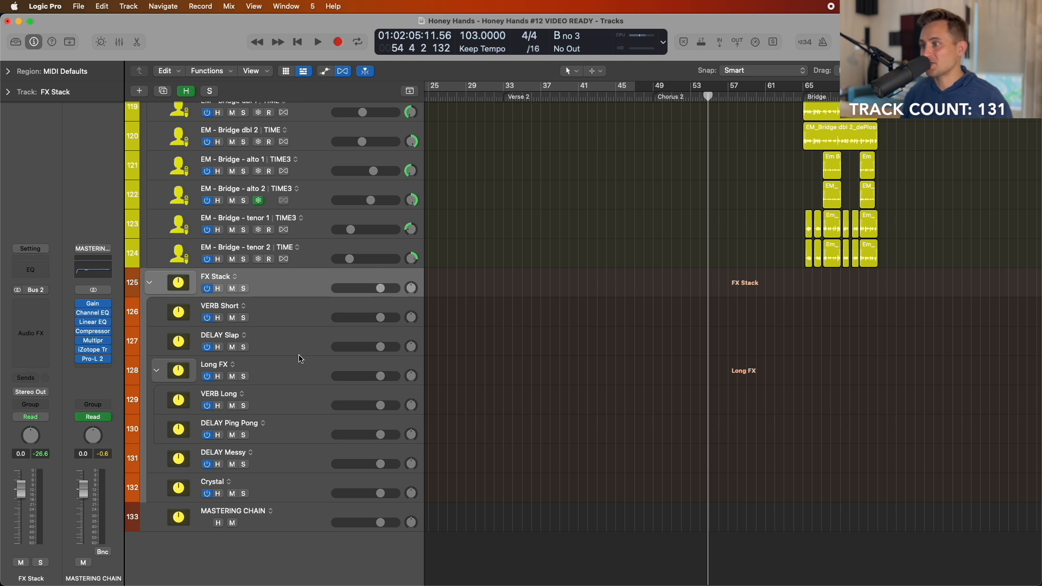
- Select the Long FX track and inspect its F6 side-chain EQ plug-in, closing the plug-in window when finished
click(287, 375)
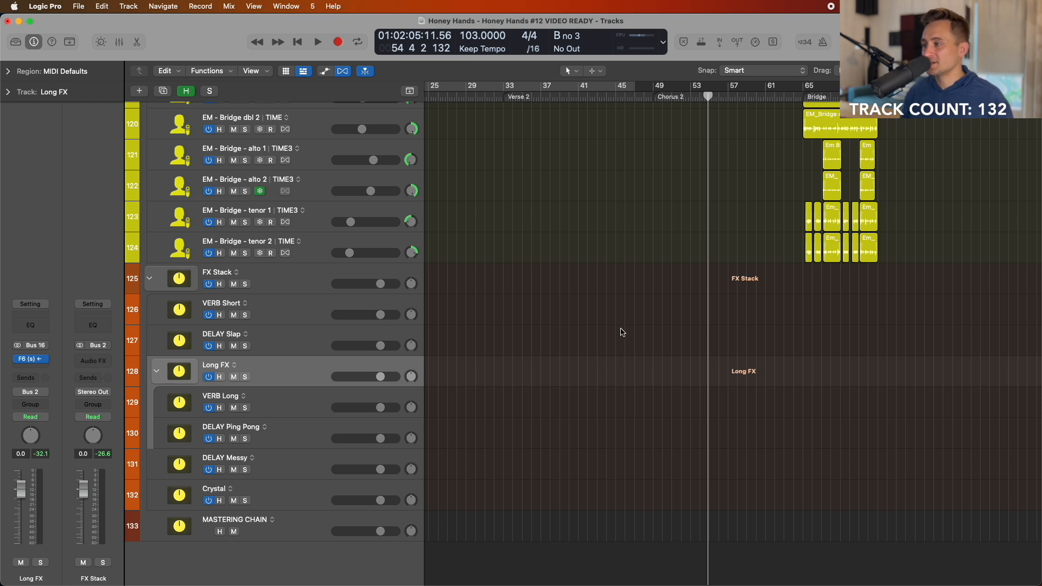
click(30, 360)
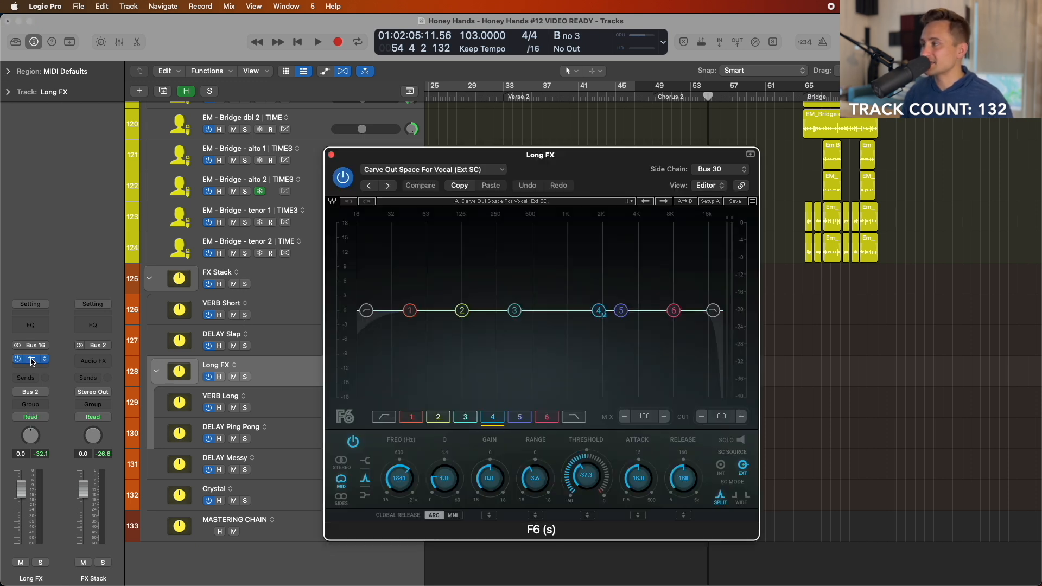
click(331, 156)
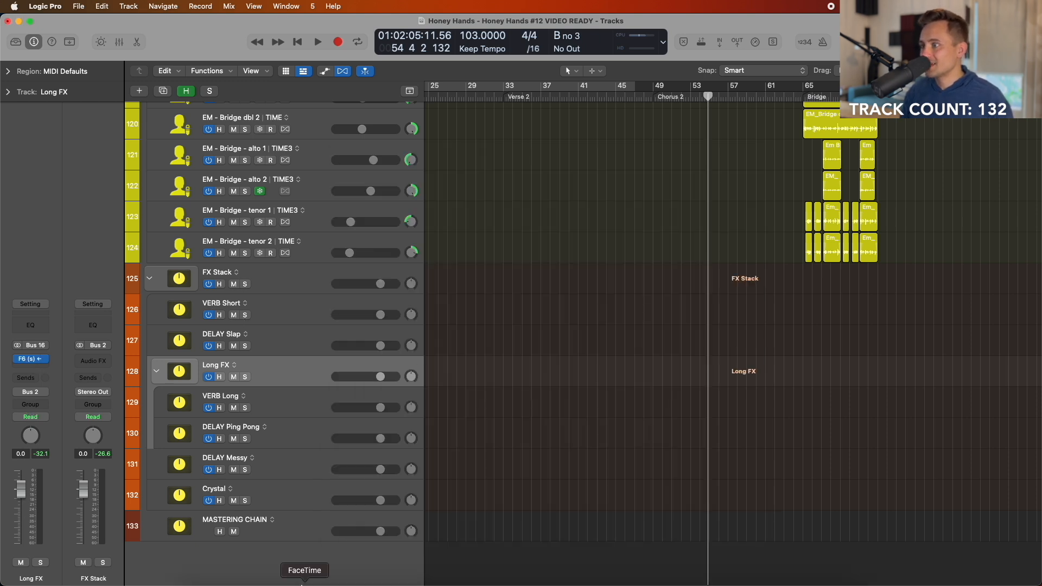
- Select the MASTERING CHAIN track to show its channel strip and enlarge the track heights by four zoom increments
click(279, 534)
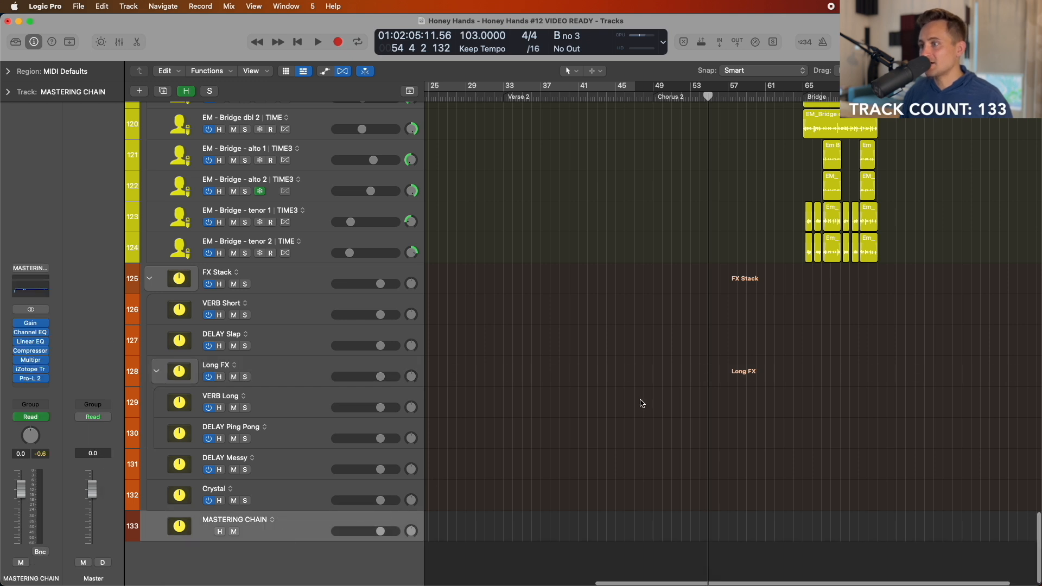
scroll(642, 402, down, 1)
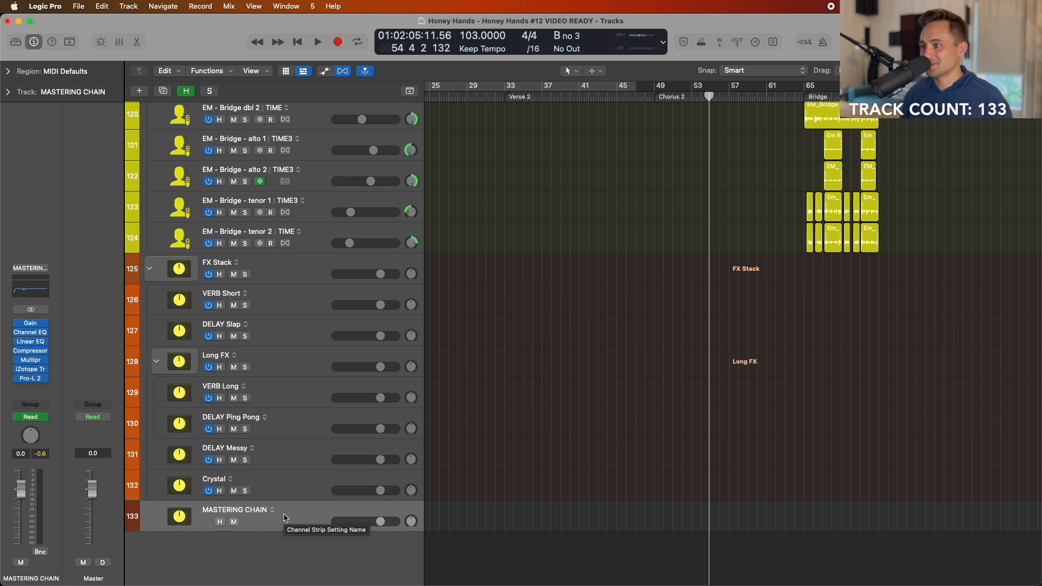
key(super+Down)
key(super+Down)
key(super+Down)
key(super+Down)
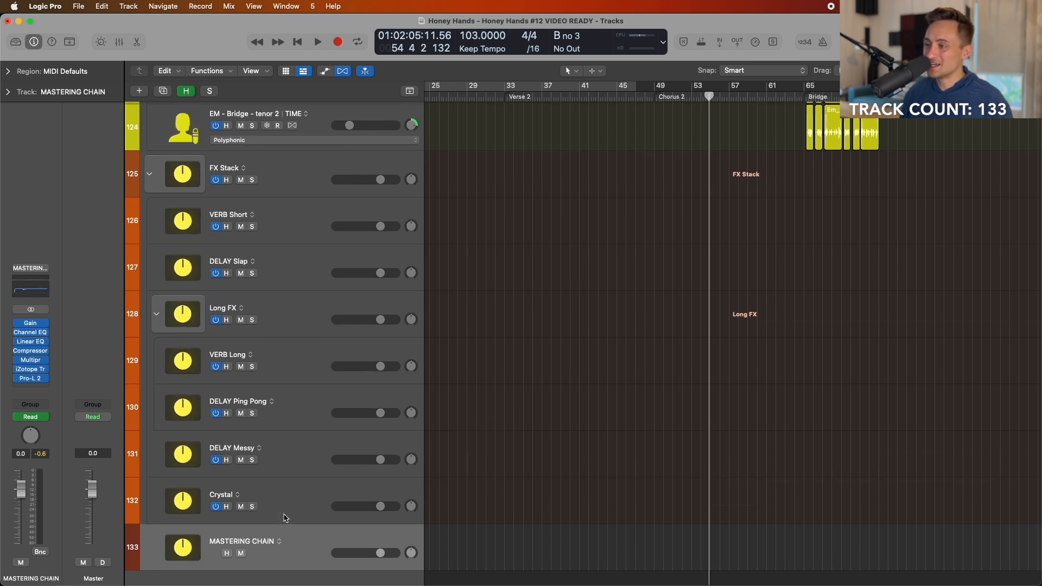